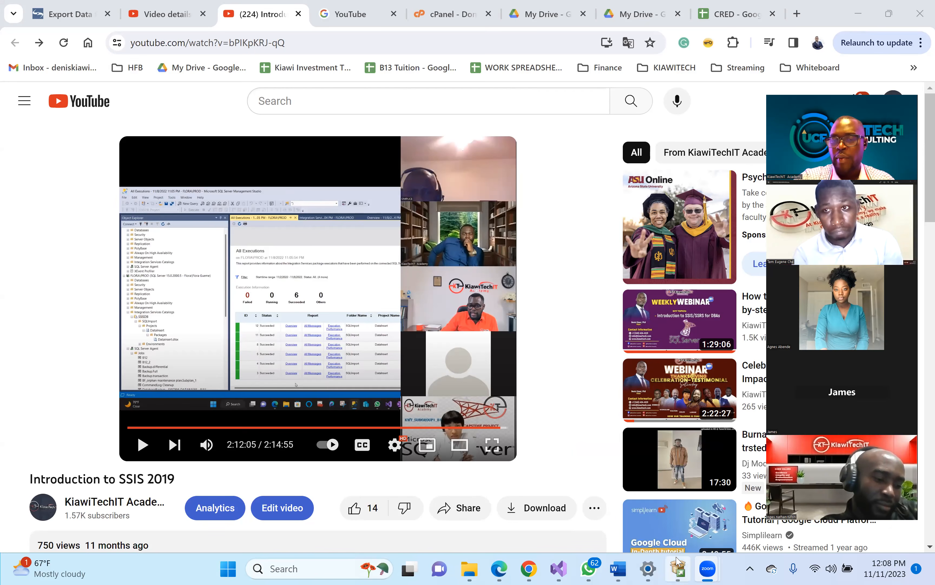
# - In a new tab, search Google for 'sql server 2022 evaluation' and browse the results
pyautogui.moveTo(677, 561)
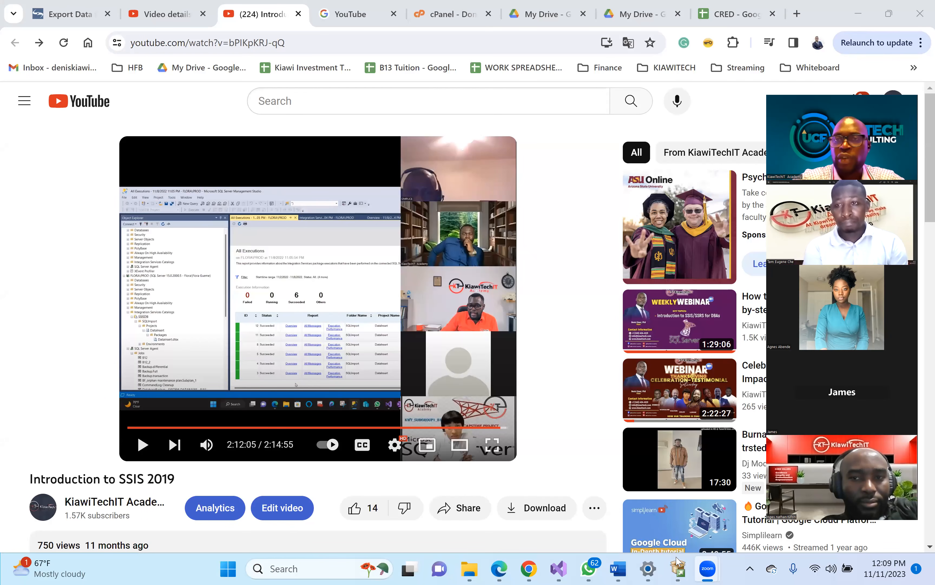
pyautogui.click(797, 15)
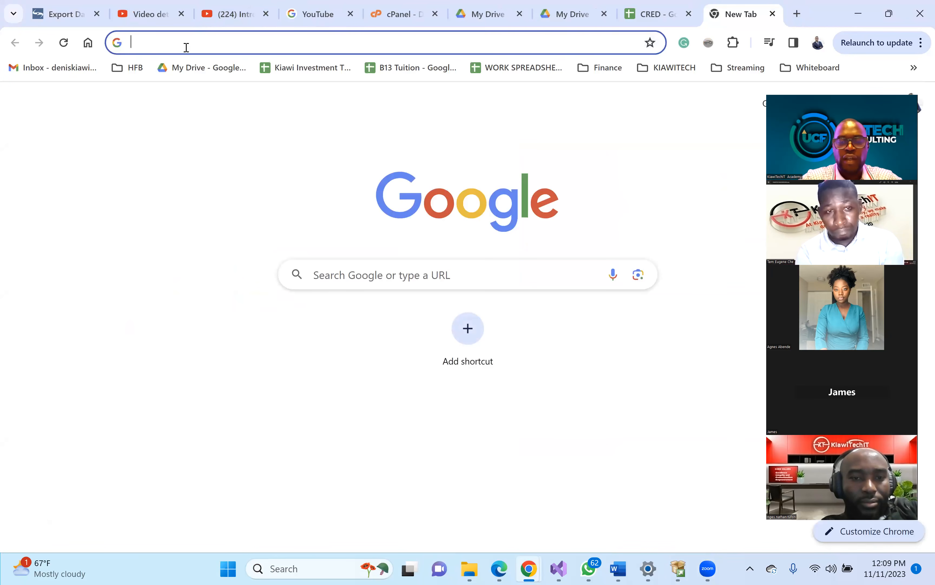
pyautogui.write('sql ser er')
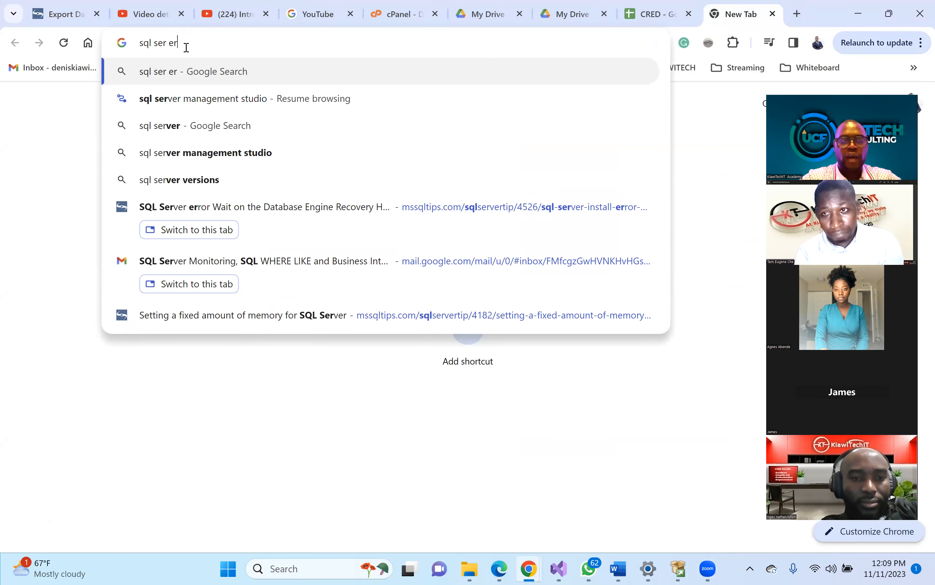
pyautogui.press('BackSpace')
pyautogui.press('BackSpace')
pyautogui.press('BackSpace')
pyautogui.write('ver 2022 ')
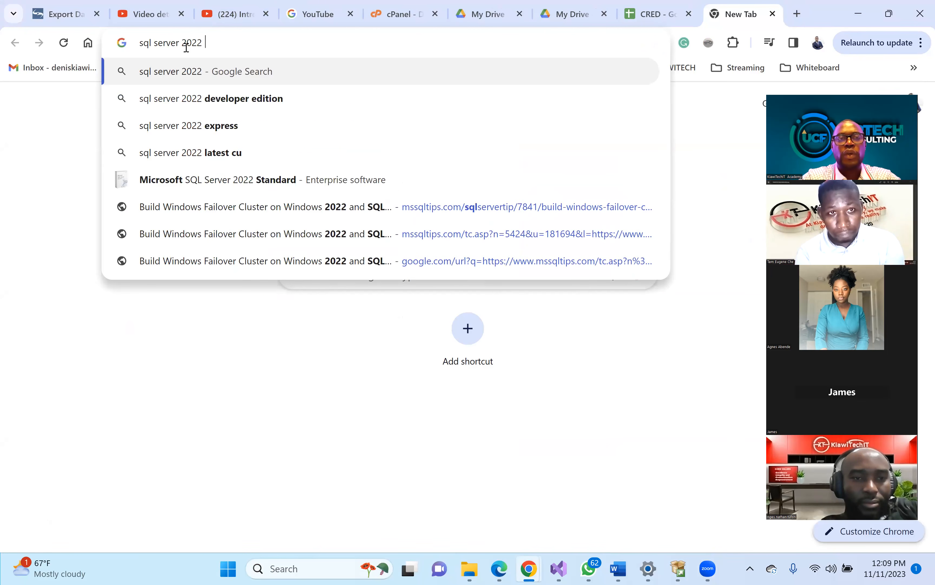
pyautogui.write('e')
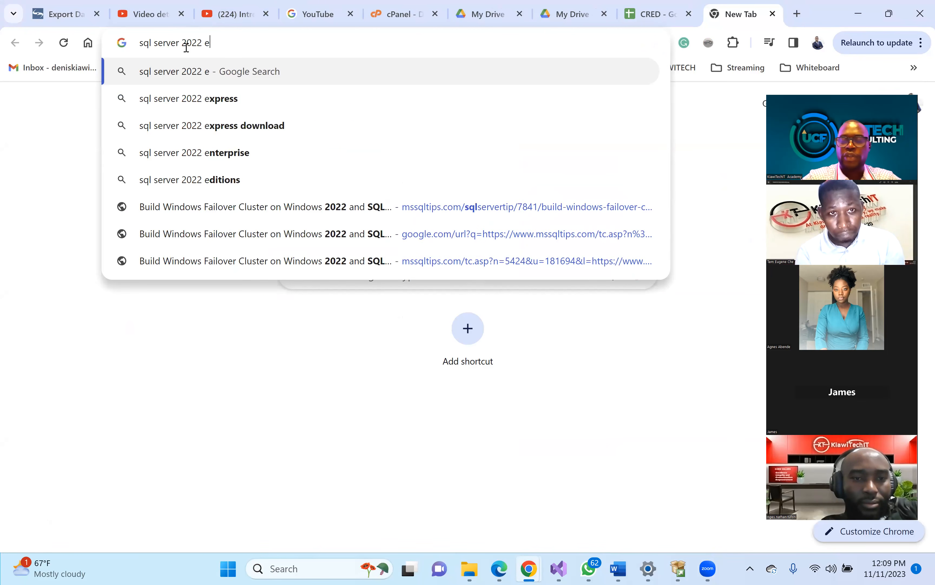
pyautogui.write('valuation')
pyautogui.press('Return')
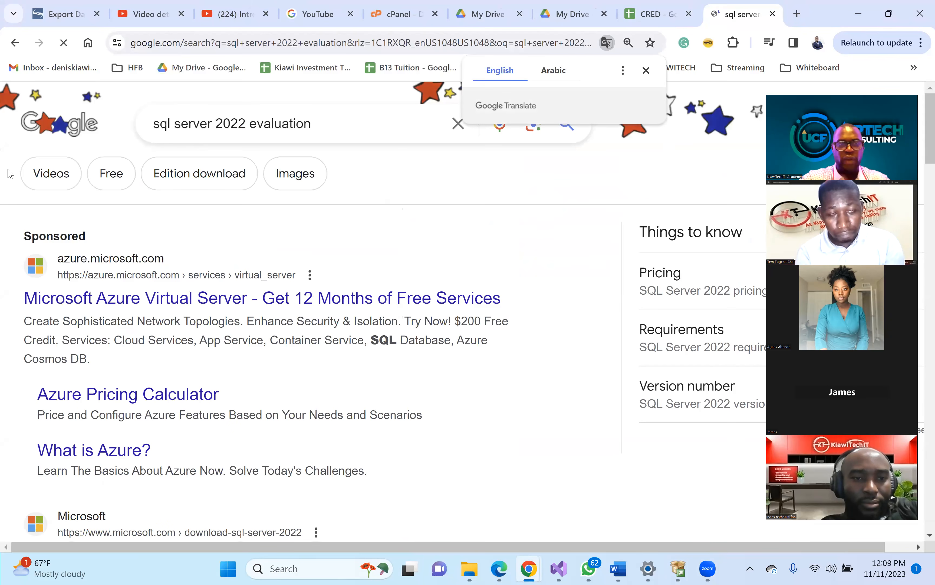
pyautogui.scroll(-1, 25, 248)
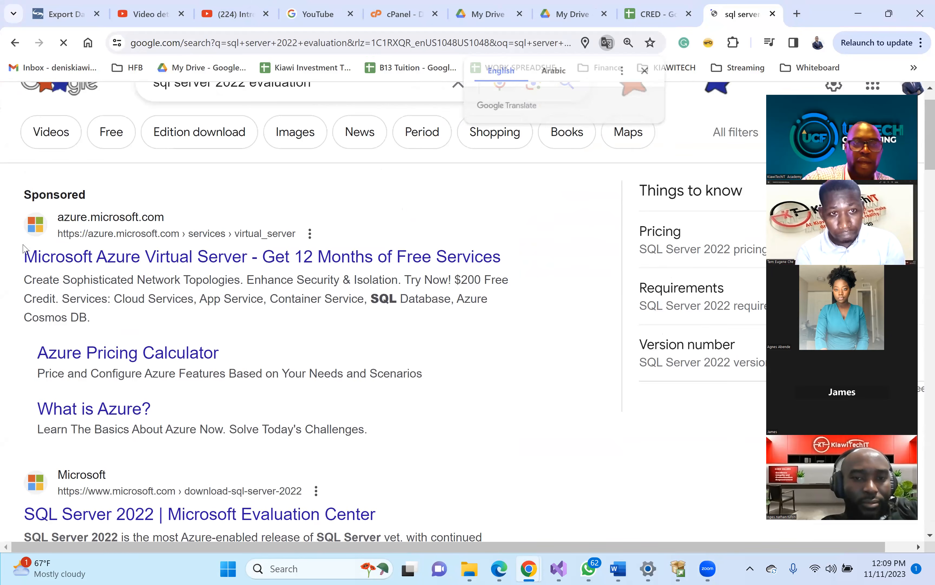
pyautogui.scroll(-8, 24, 248)
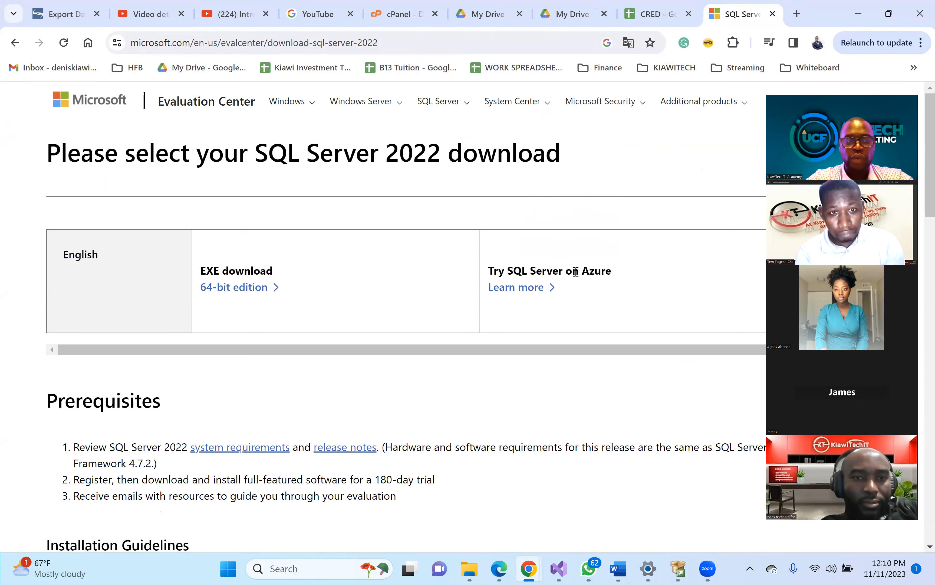
# - Browse the Evaluation Center page and choose the 64-bit EXE download
pyautogui.scroll(-2, 576, 272)
pyautogui.scroll(-4, 575, 272)
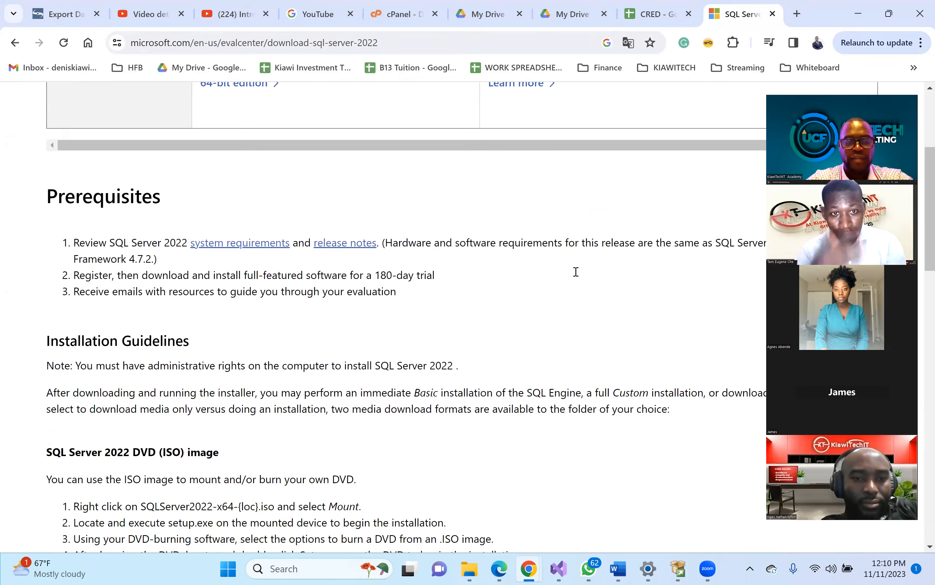
pyautogui.scroll(-10, 575, 272)
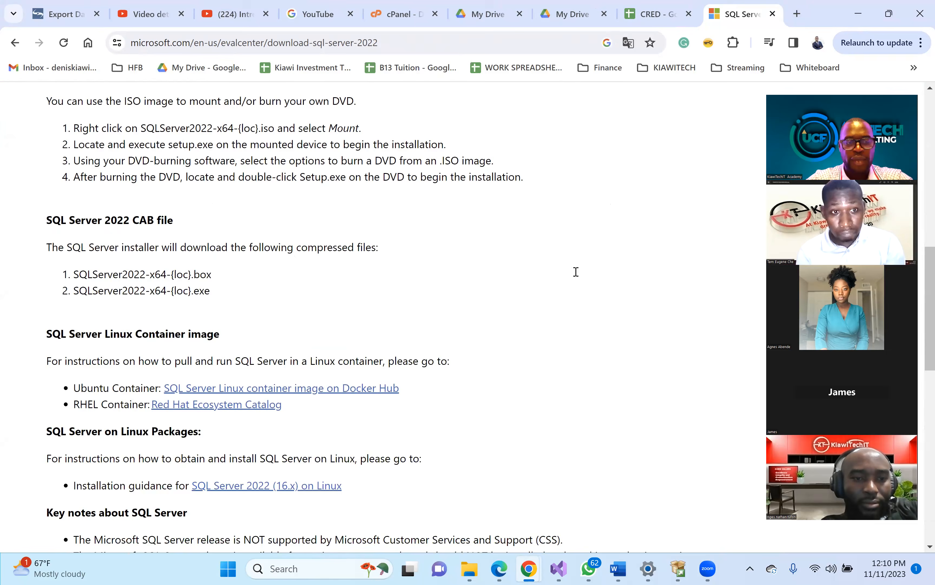
pyautogui.scroll(14, 576, 272)
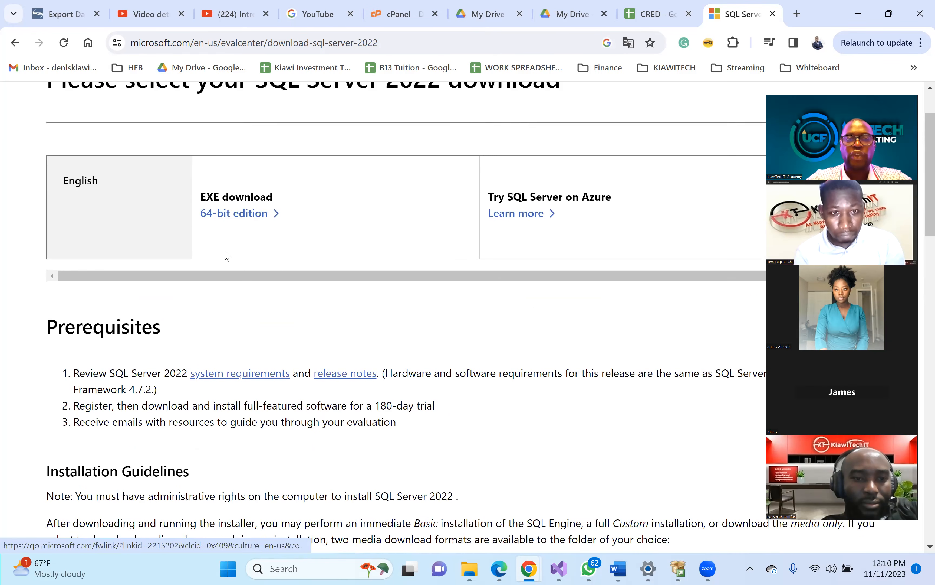
pyautogui.scroll(2, 226, 256)
pyautogui.click(399, 45)
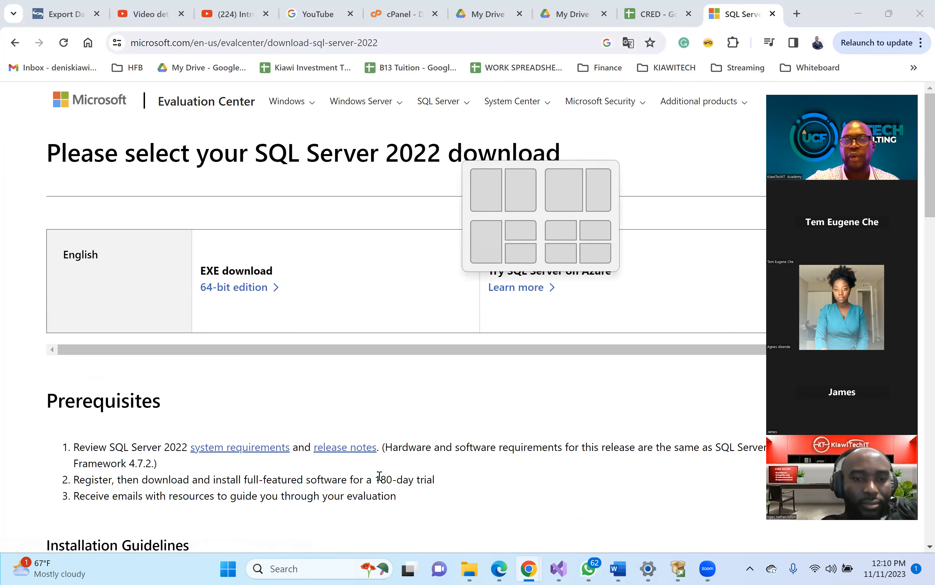
pyautogui.click(242, 288)
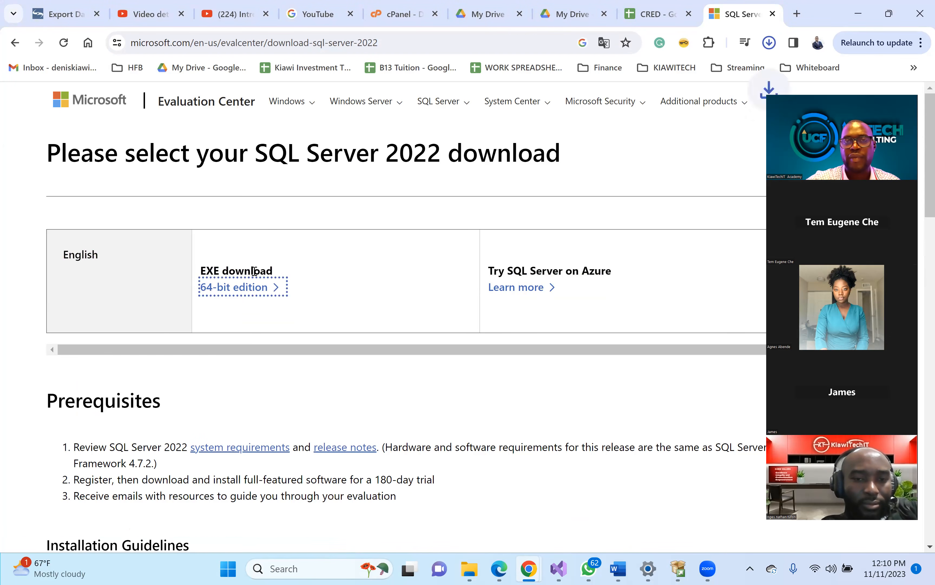
# - Start downloading the 64-bit SQL Server 2022 EXE installer
pyautogui.click(314, 244)
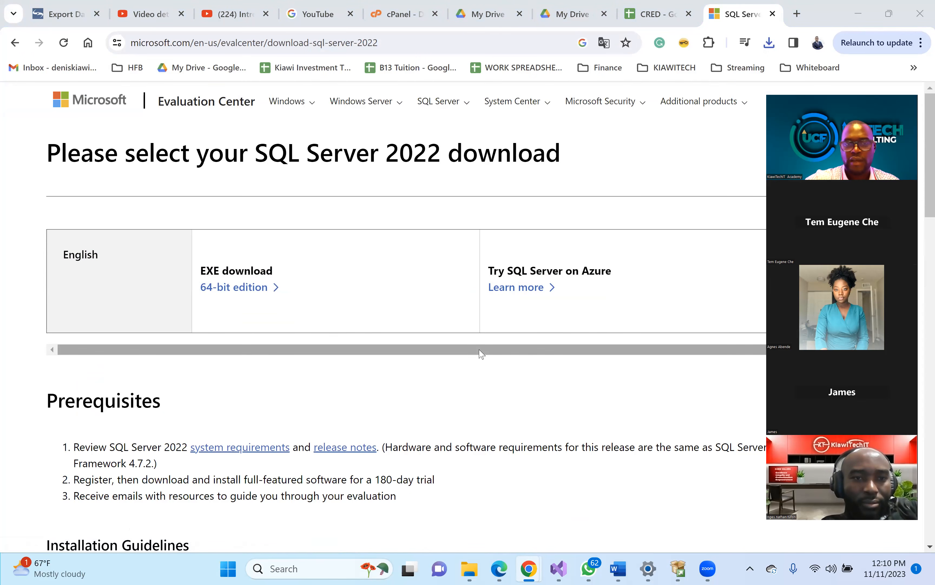
pyautogui.scroll(-10, 481, 353)
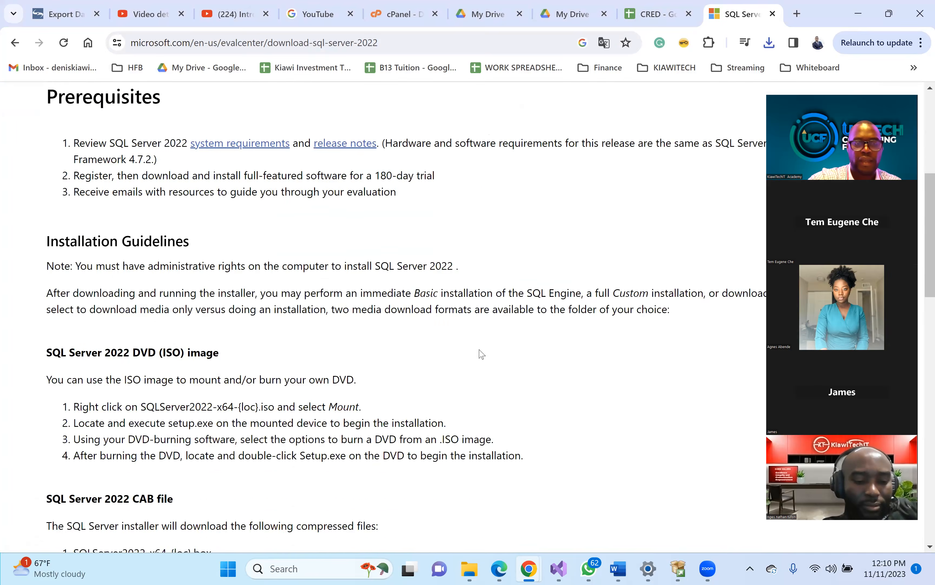
pyautogui.scroll(-5, 481, 353)
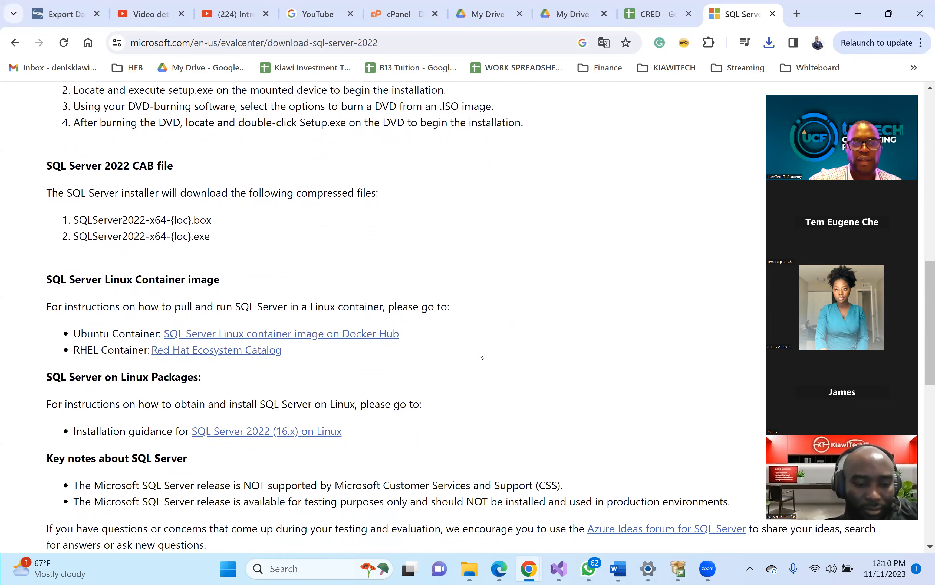
pyautogui.scroll(-1, 482, 353)
pyautogui.scroll(-5, 482, 353)
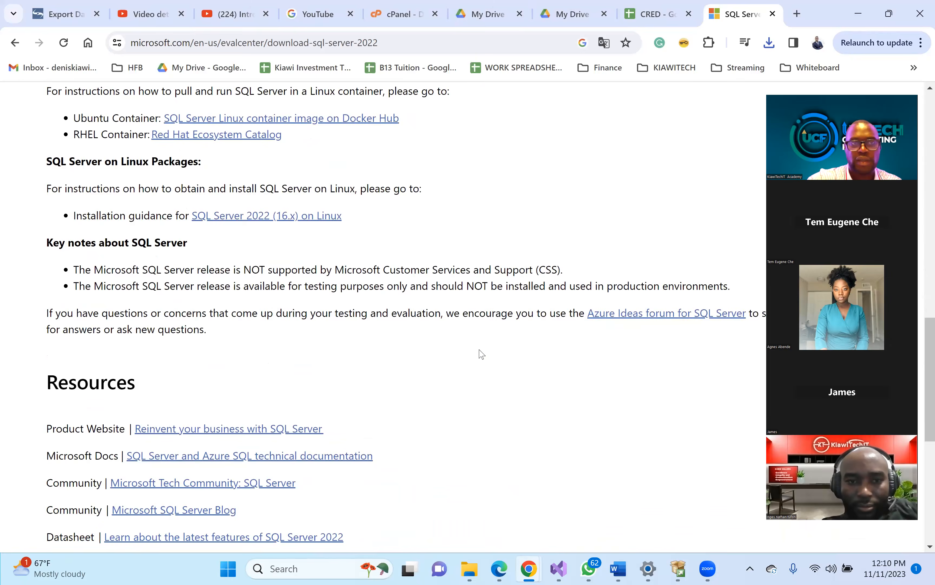
pyautogui.scroll(20, 481, 353)
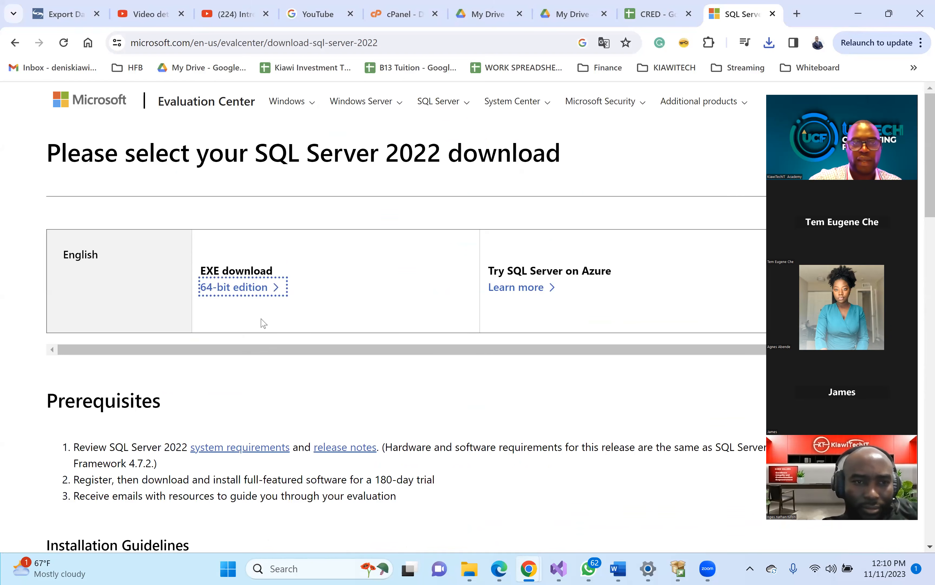
pyautogui.click(214, 291)
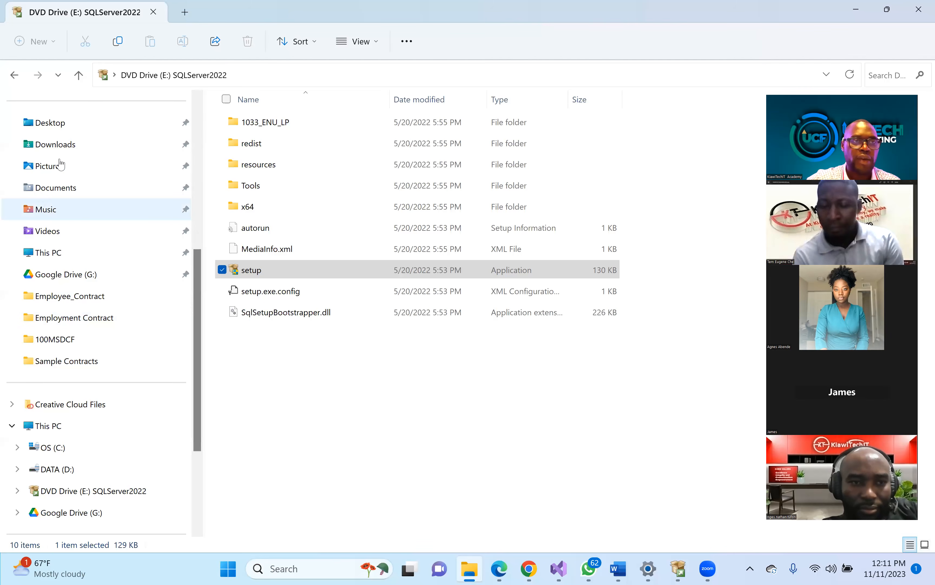
# - Delete the duplicate SQL2022-SSEI-Eval (1) file from Downloads and bring the Installation Center forward
pyautogui.click(56, 147)
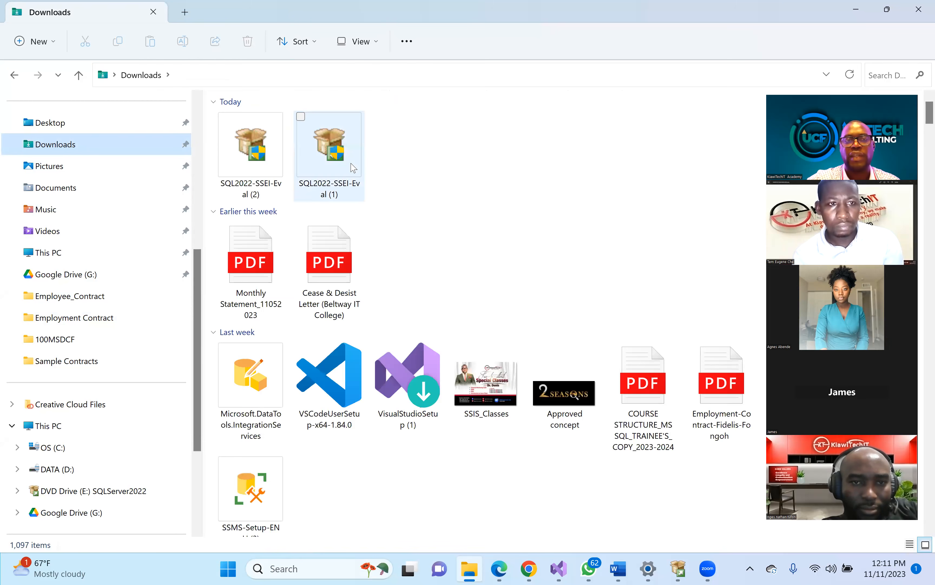
pyautogui.click(331, 170)
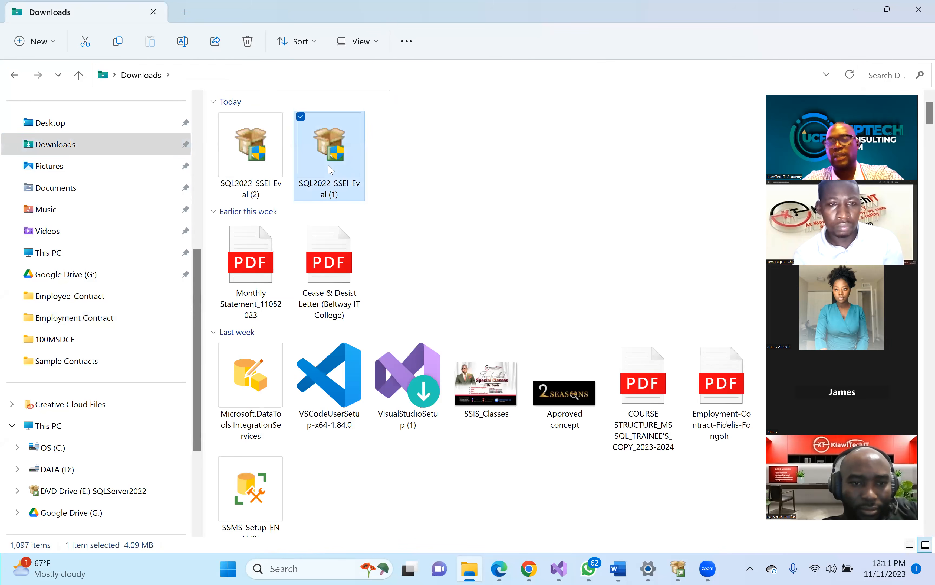
pyautogui.press('Delete')
pyautogui.click(262, 167)
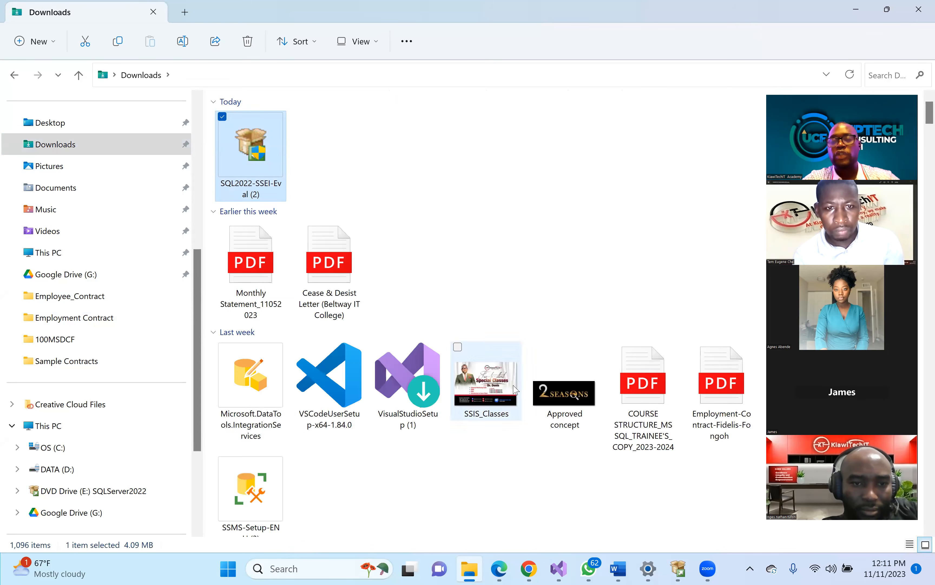
pyautogui.click(678, 571)
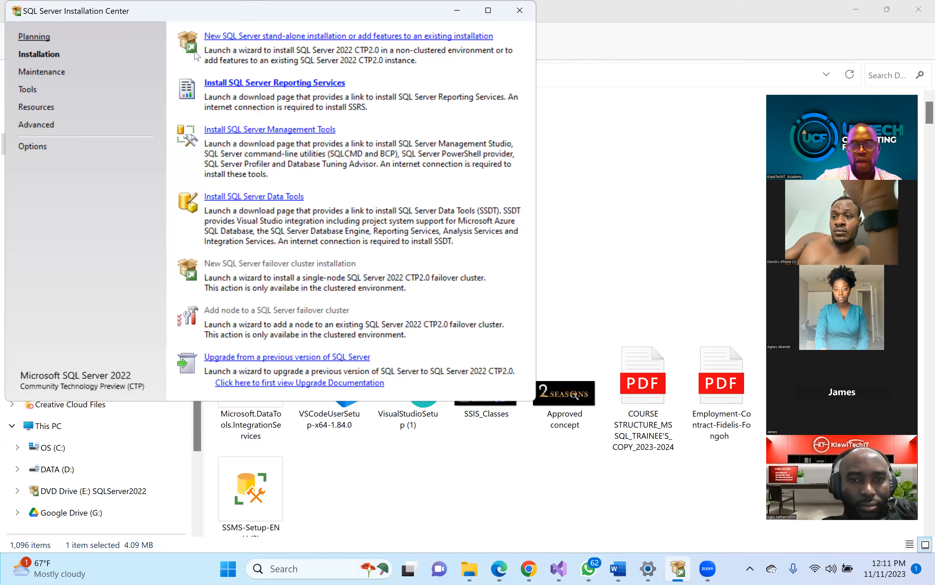
# - Maximize the Installation Center window, then minimize it to reveal the Downloads folder
pyautogui.click(488, 11)
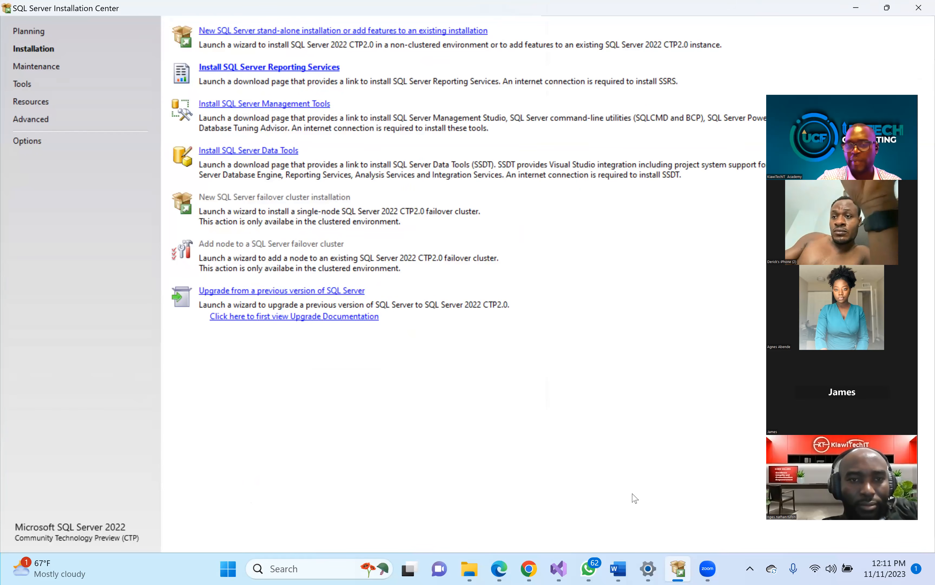
pyautogui.moveTo(673, 572)
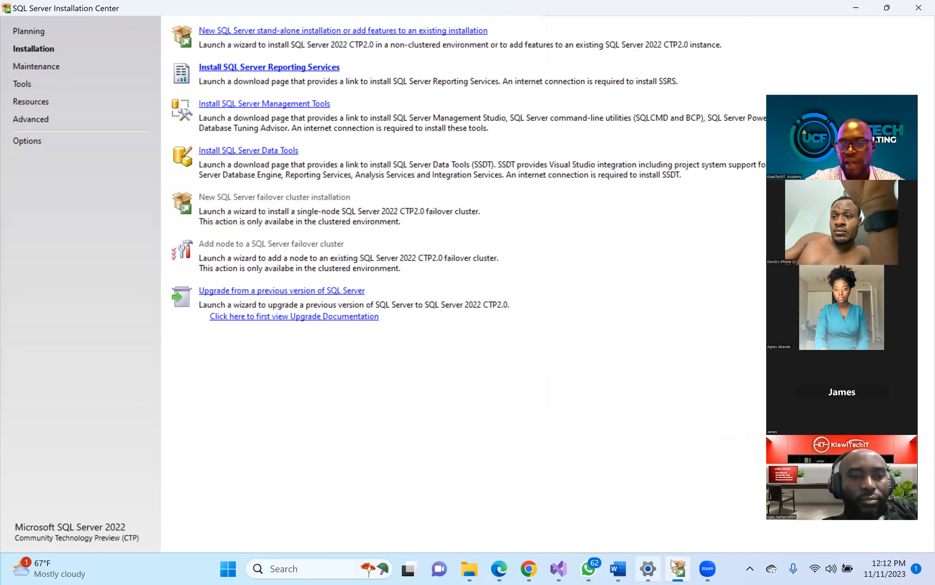
pyautogui.click(679, 571)
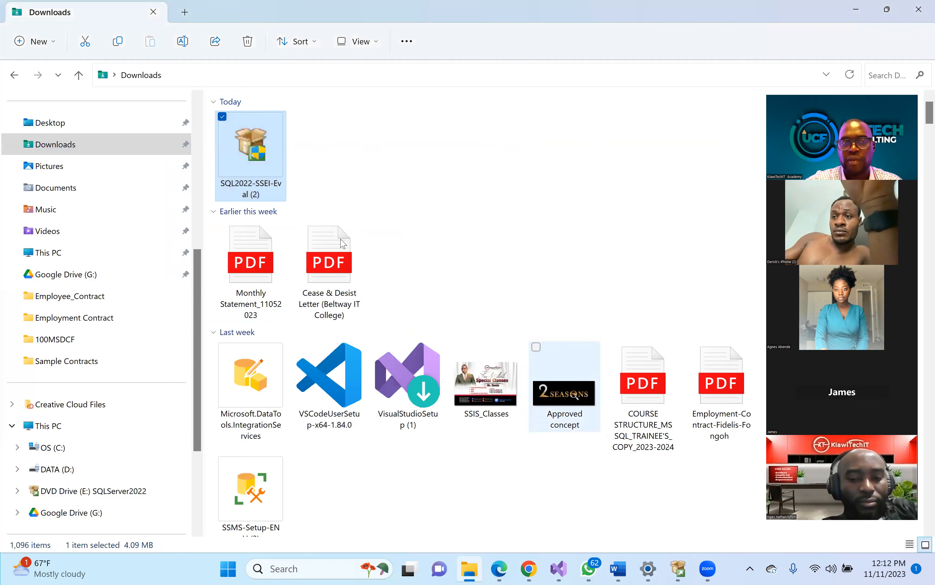
# - Launch the SQL2022-SSEI-Eval (2) installer, exit it, and restore the Installation Center window
pyautogui.doubleClick(246, 156)
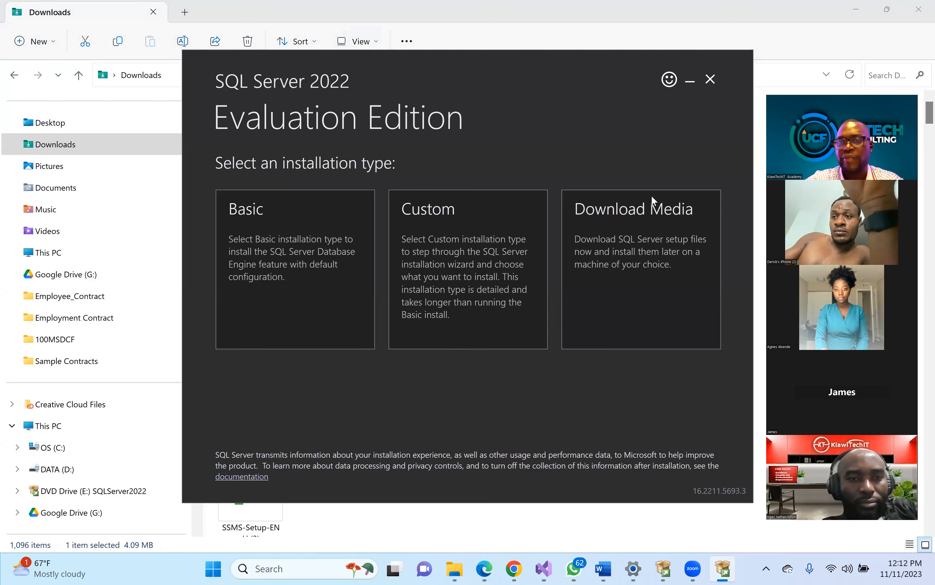
pyautogui.click(710, 80)
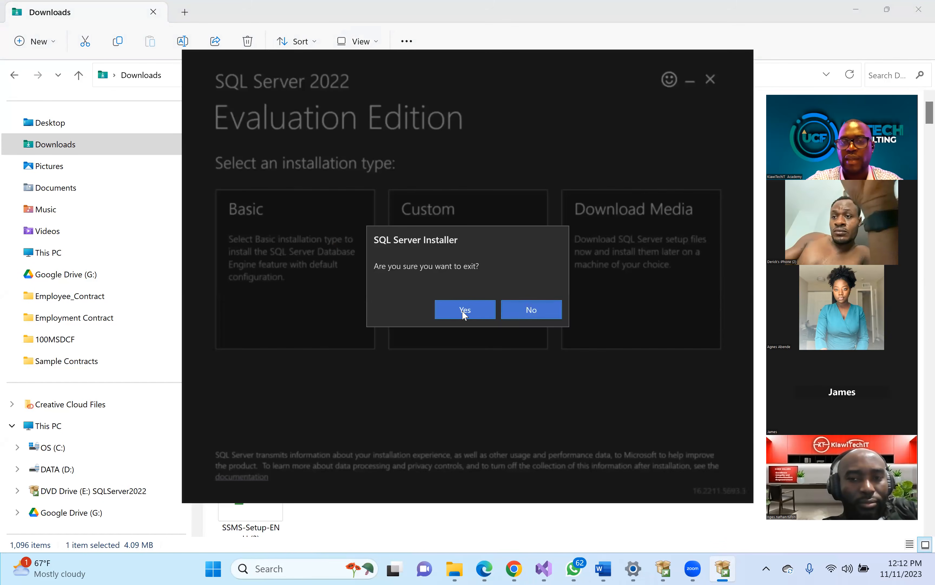
pyautogui.click(469, 308)
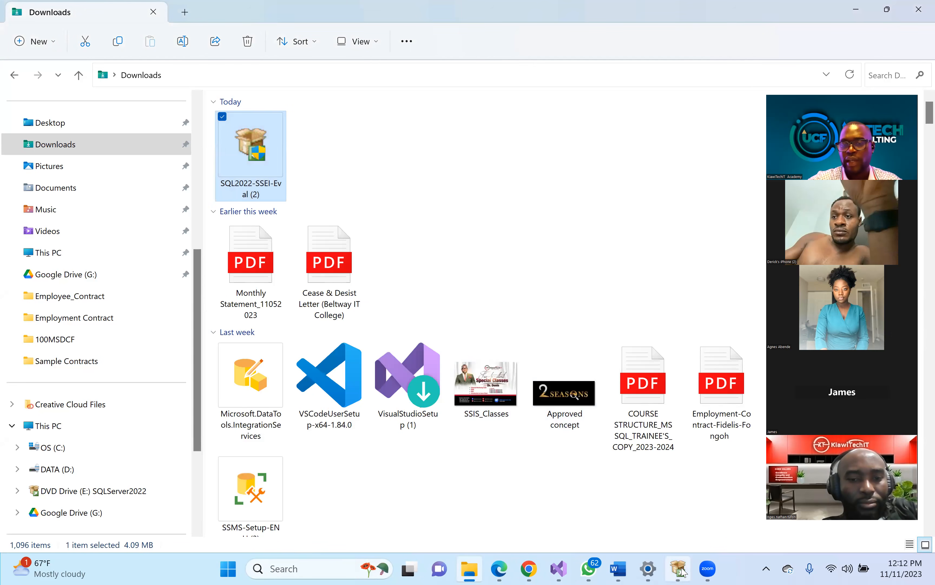
pyautogui.moveTo(683, 571)
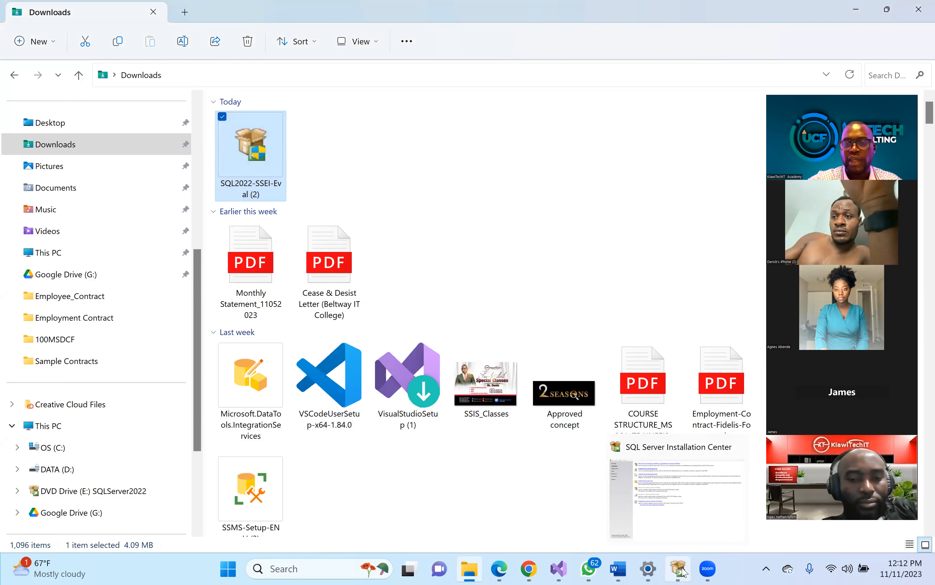
pyautogui.click(683, 572)
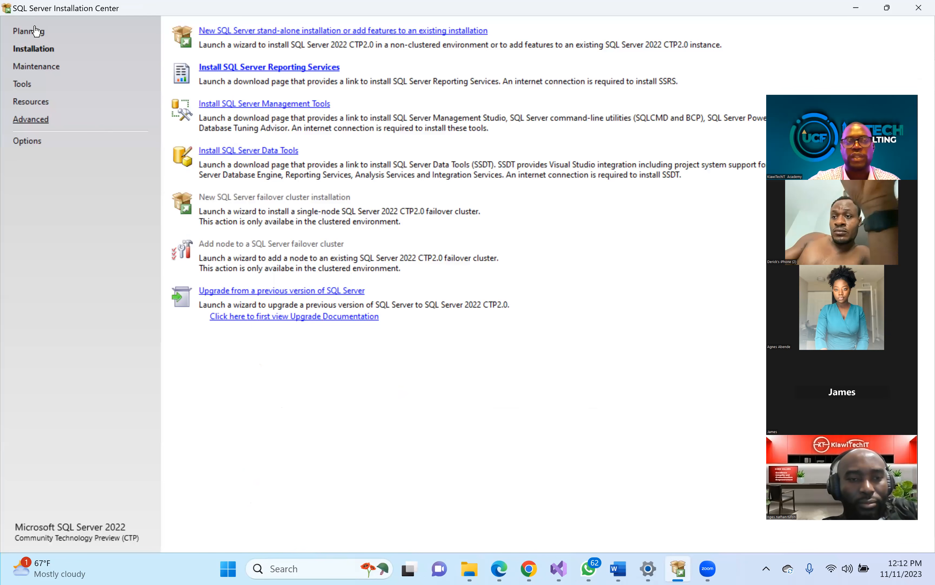
# - Start a new stand-alone SQL Server installation from the Installation page
pyautogui.click(34, 51)
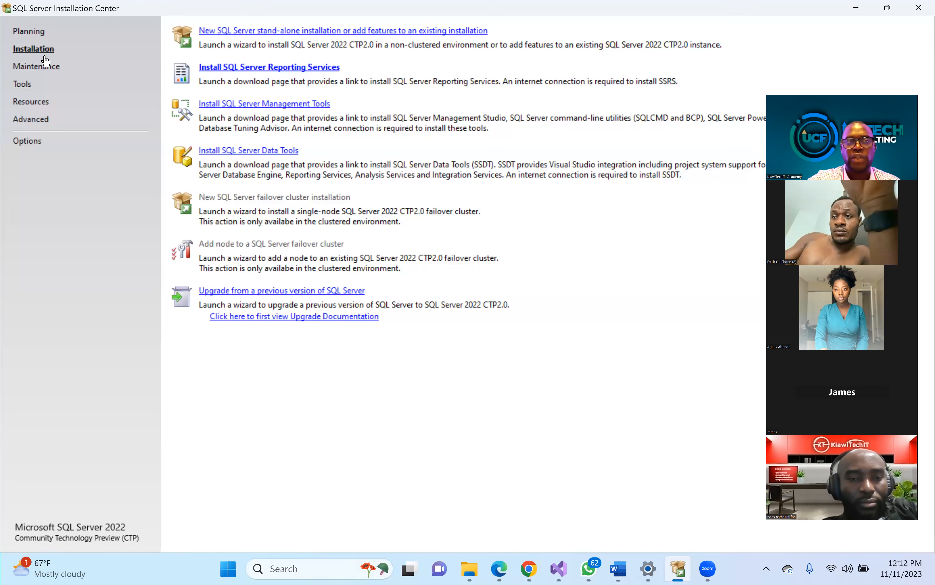
pyautogui.click(346, 33)
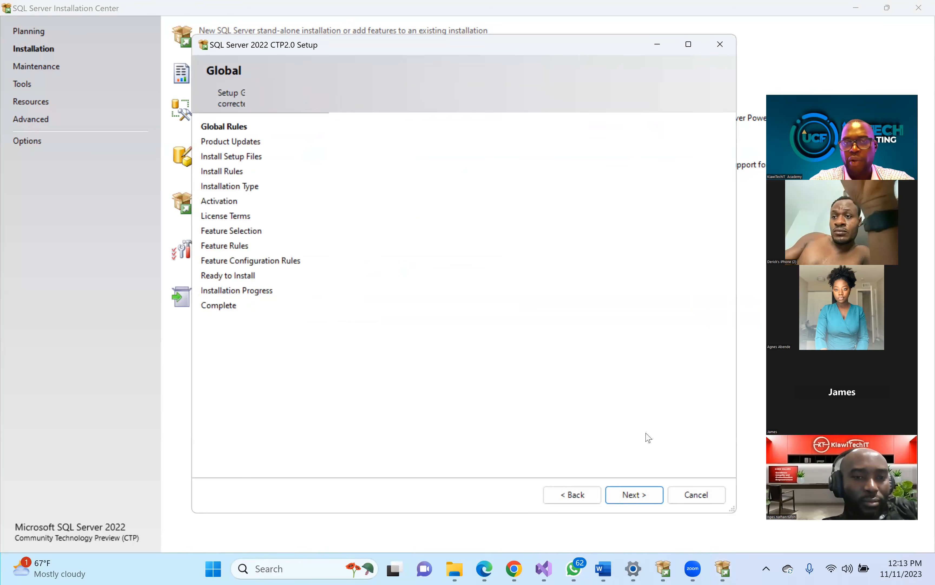
# - Pass the rules checks, choose a new Evaluation-edition installation, and accept the license terms
pyautogui.click(631, 493)
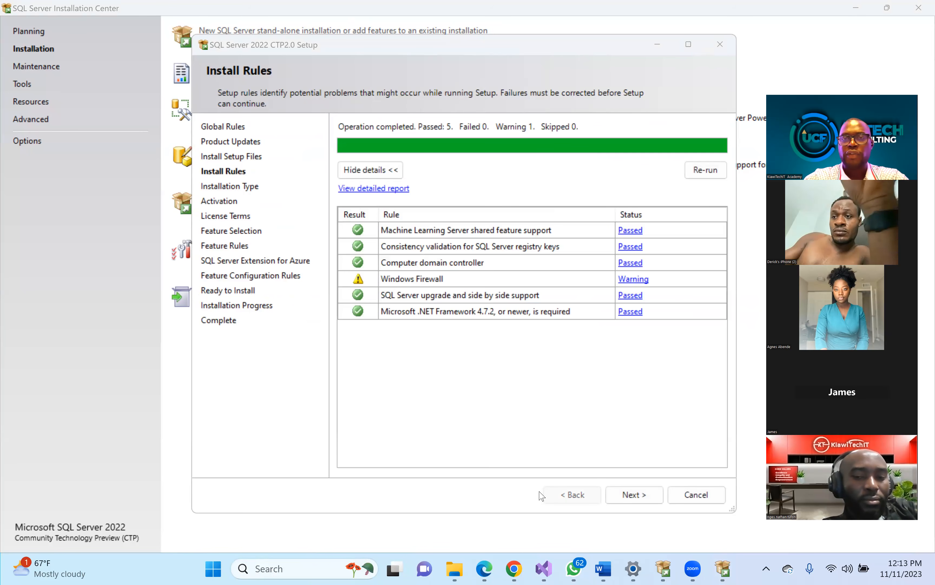
pyautogui.click(635, 495)
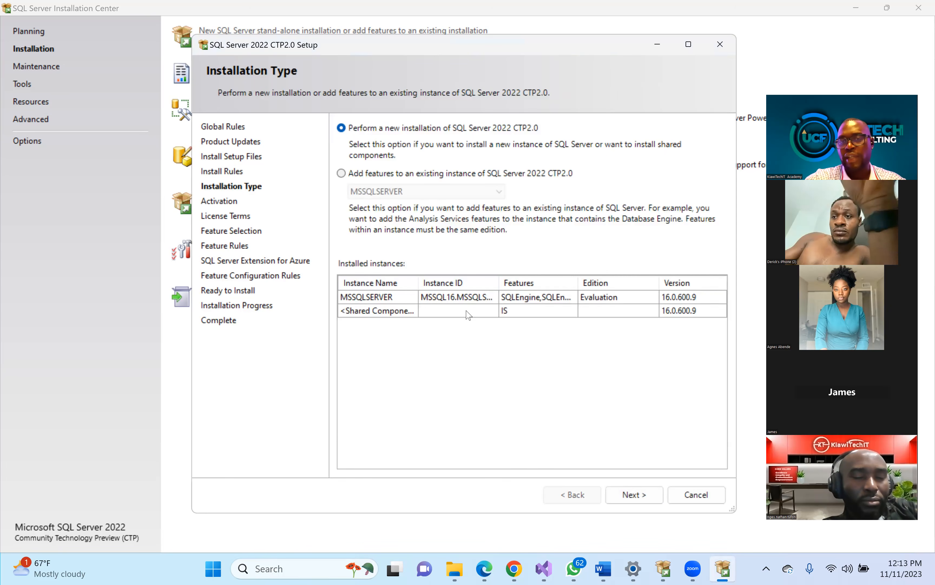
pyautogui.click(638, 495)
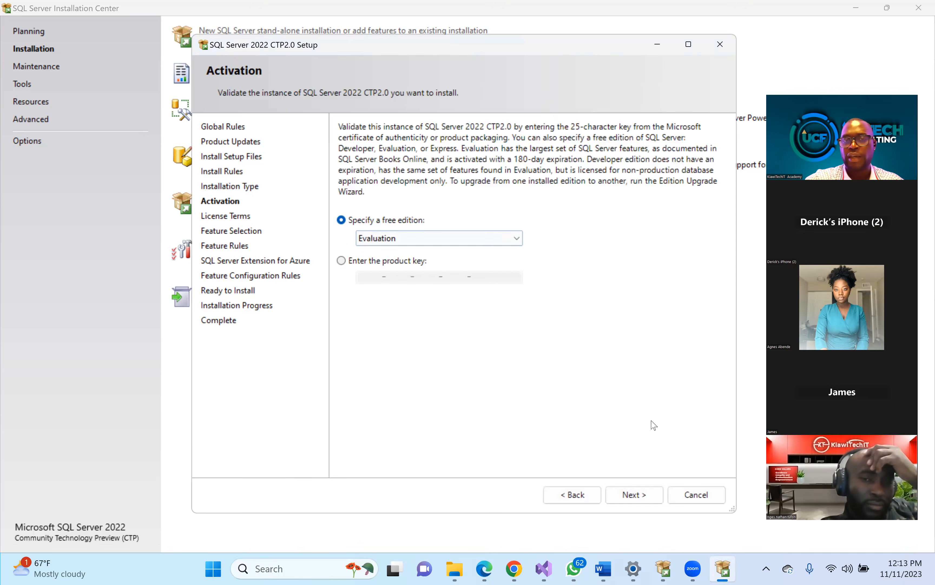
pyautogui.click(635, 501)
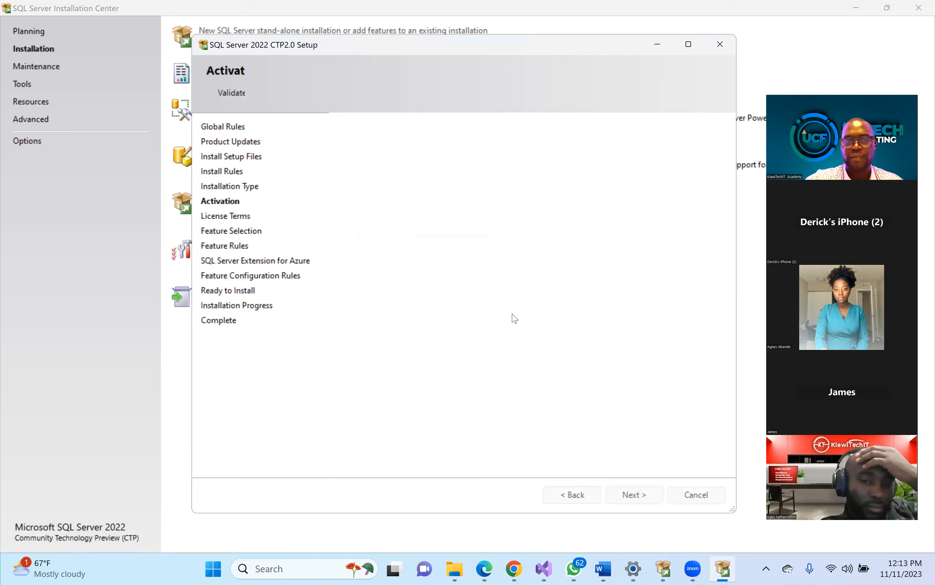
pyautogui.click(353, 395)
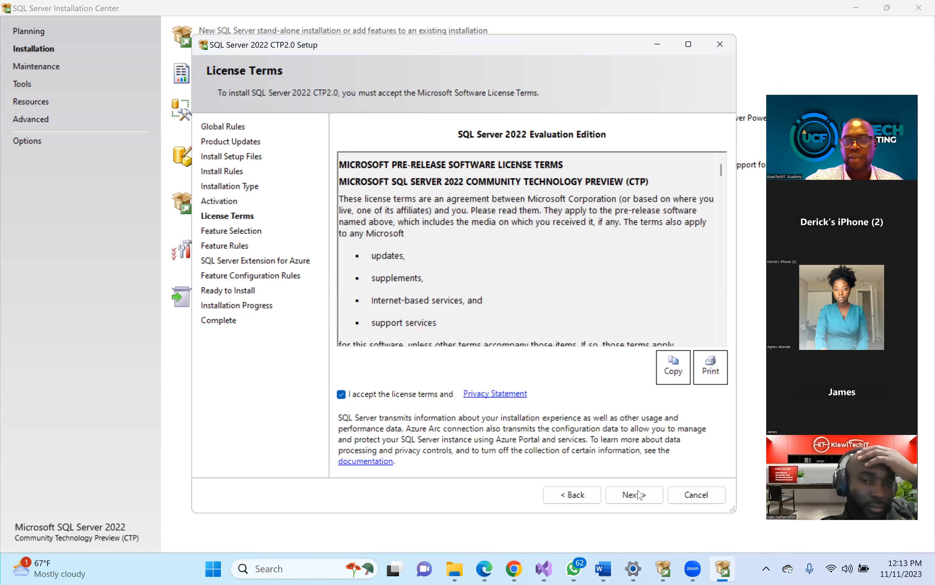
pyautogui.click(633, 497)
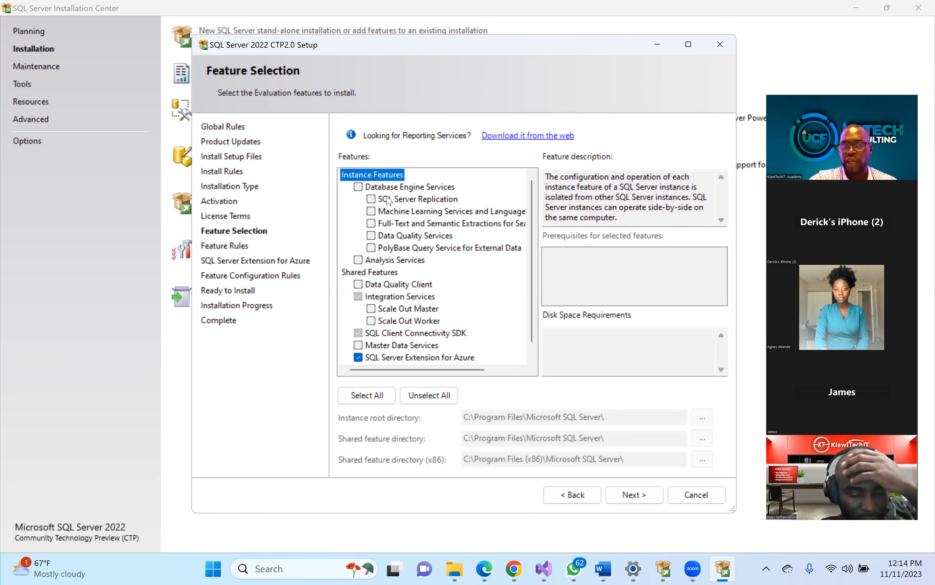
# - Select Database Engine Services and SQL Server Replication, deselect SQL Server Extension for Azure, and continue
pyautogui.click(359, 187)
pyautogui.click(370, 200)
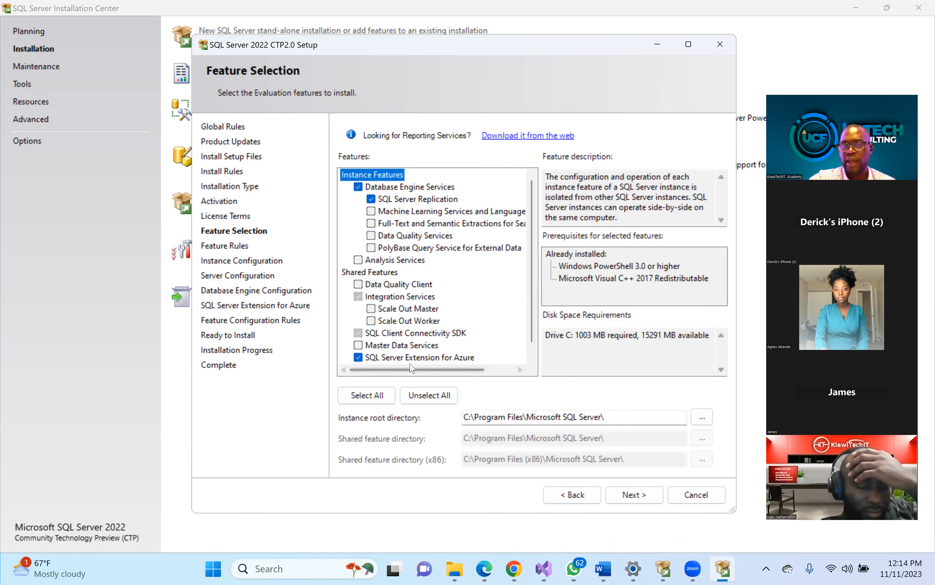
pyautogui.click(358, 357)
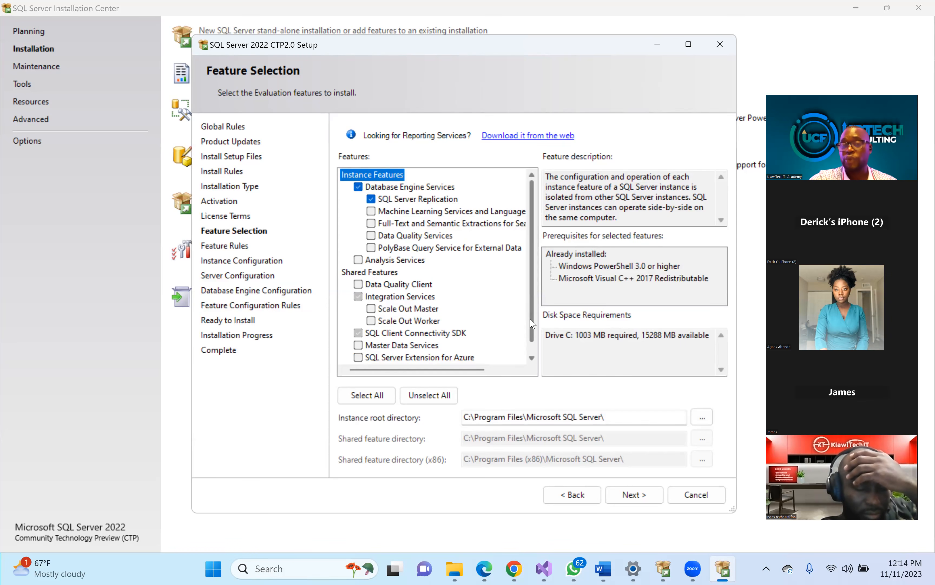
pyautogui.scroll(-1, 532, 324)
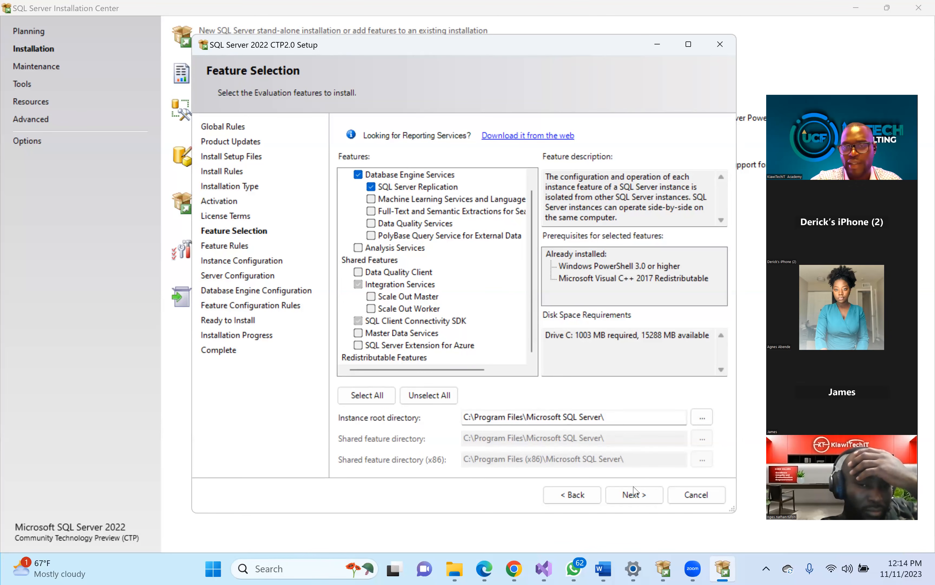
pyautogui.click(635, 496)
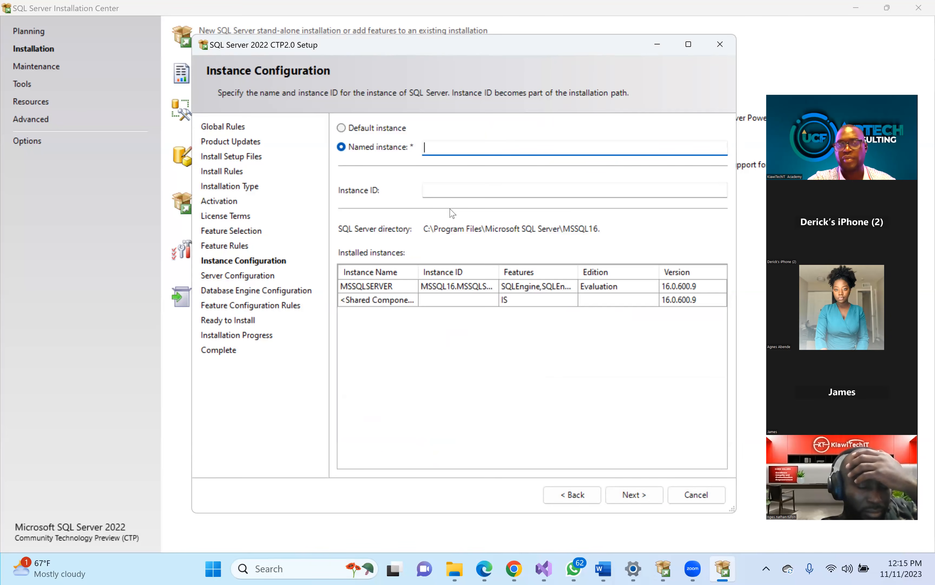
# - Name the instance SSISPROJECT so Instance ID and the MSSQL16.SSISPROJECT directory fill in
pyautogui.write('PRO')
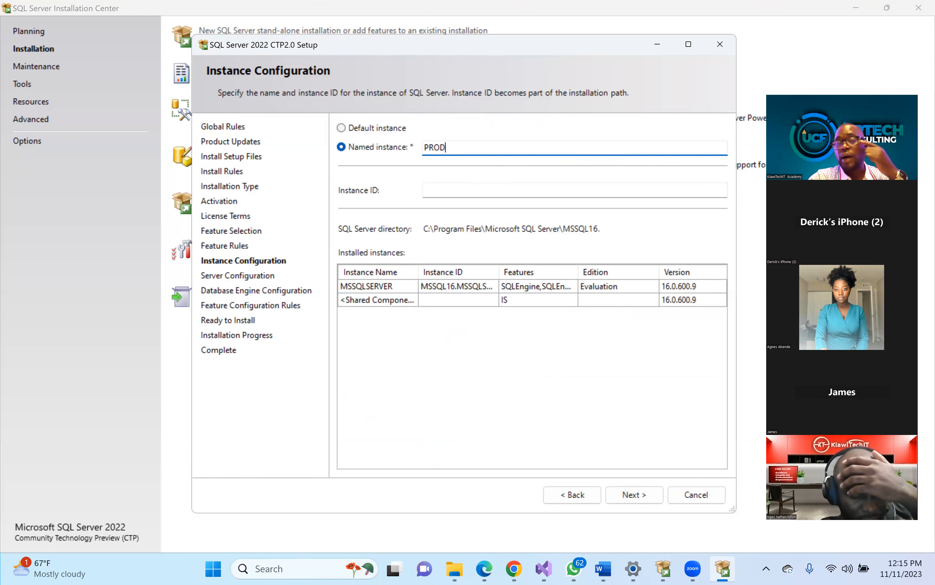
pyautogui.write('D')
pyautogui.press('BackSpace')
pyautogui.press('BackSpace')
pyautogui.press('BackSpace')
pyautogui.press('BackSpace')
pyautogui.write('SSIS')
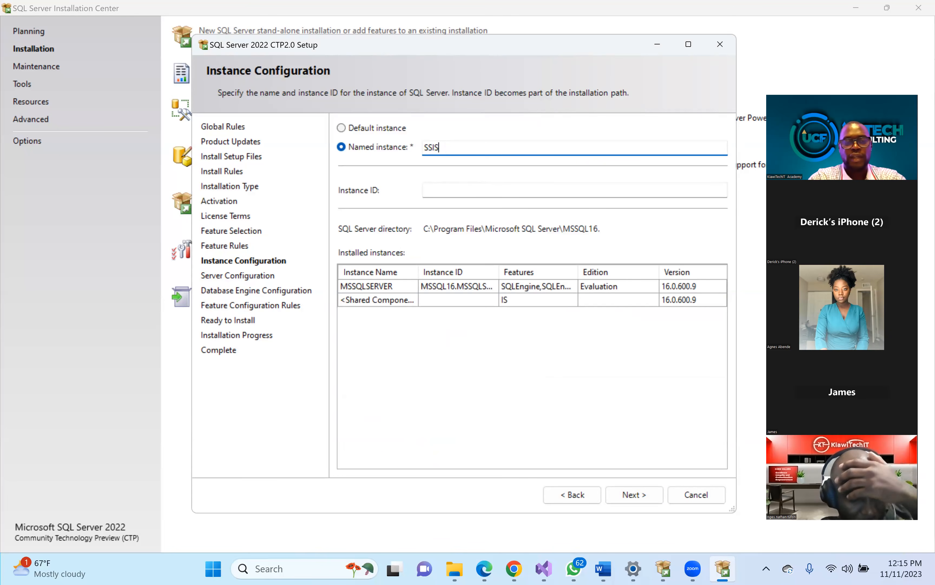
pyautogui.write('2022')
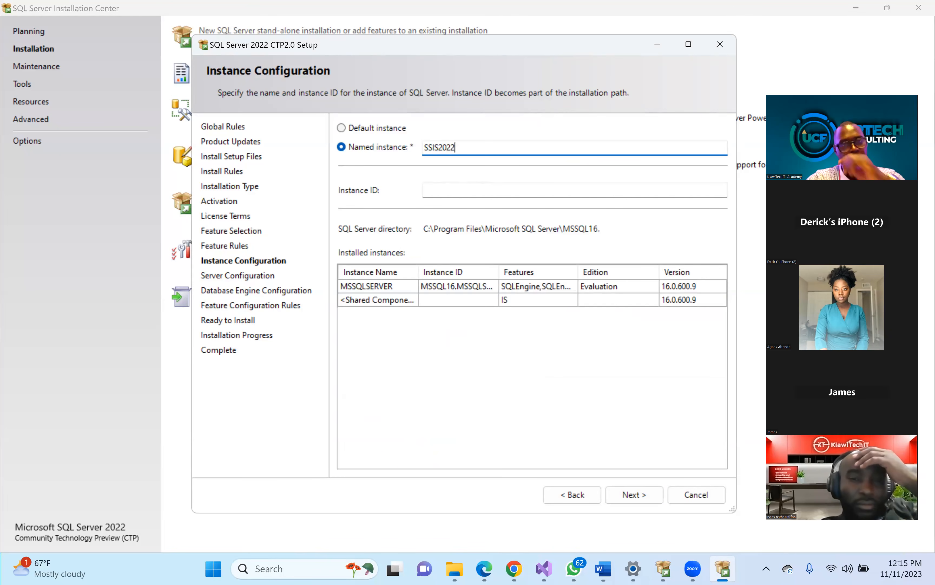
pyautogui.press('BackSpace')
pyautogui.press('BackSpace')
pyautogui.press('BackSpace')
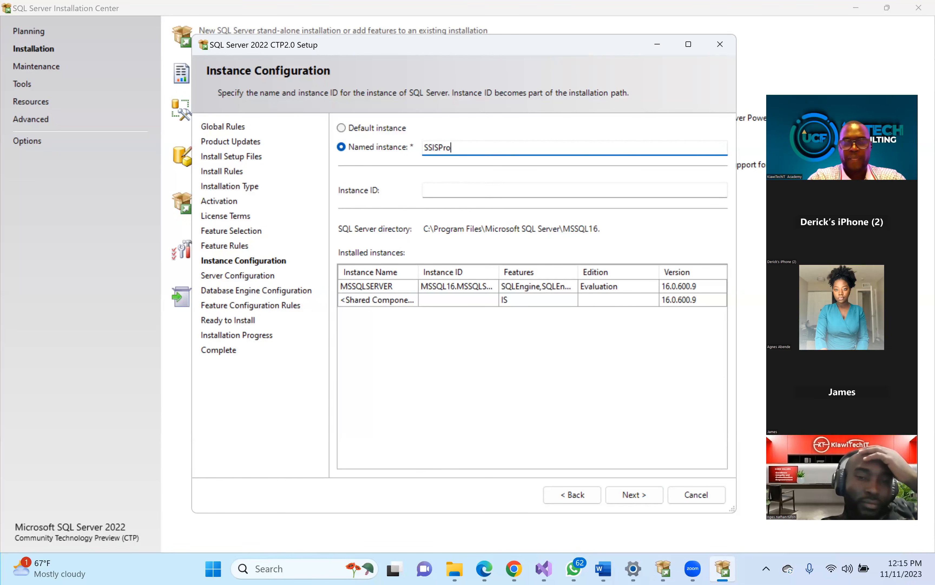
pyautogui.write('PROJECT')
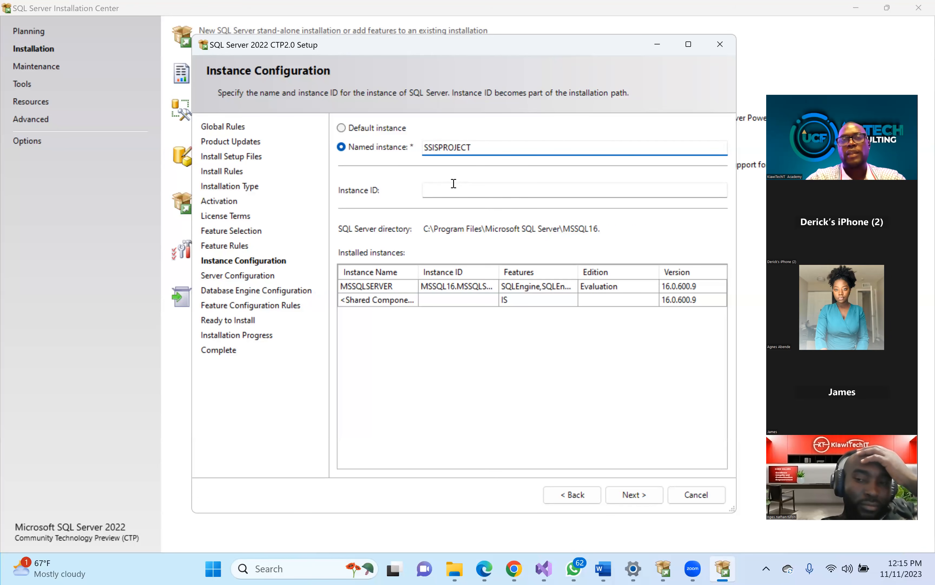
pyautogui.click(454, 184)
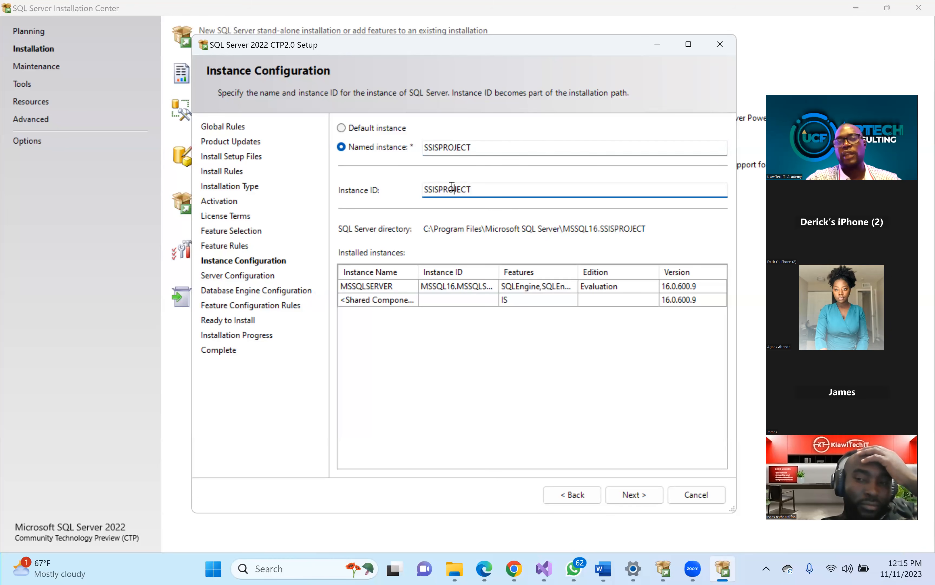
# - Set the SQL Server Agent service to run under the resolved domain account with its password
pyautogui.click(634, 491)
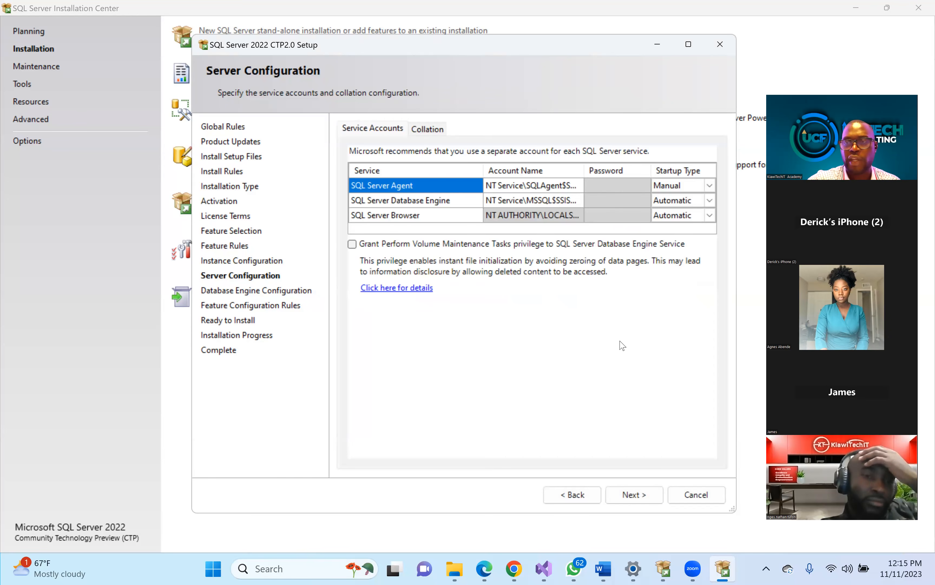
pyautogui.click(576, 186)
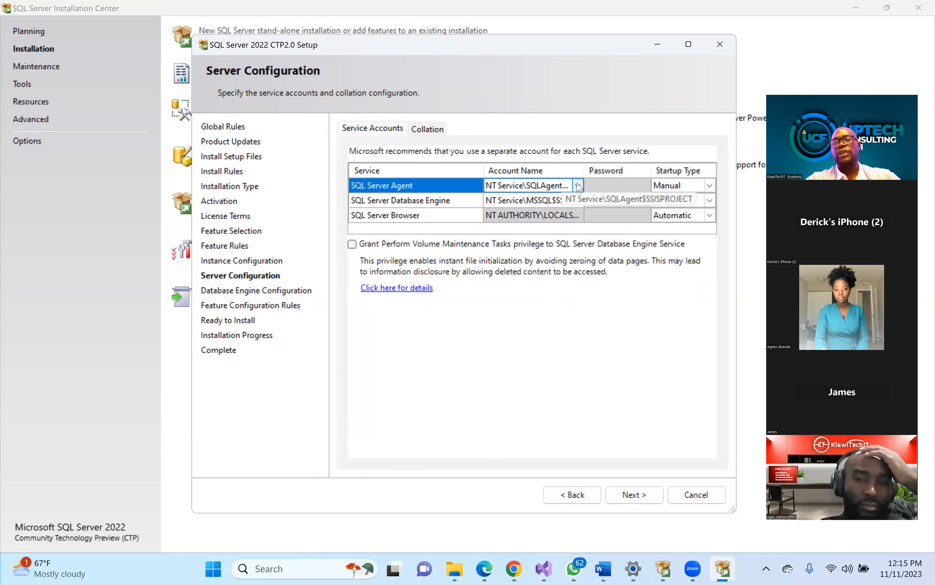
pyautogui.click(578, 186)
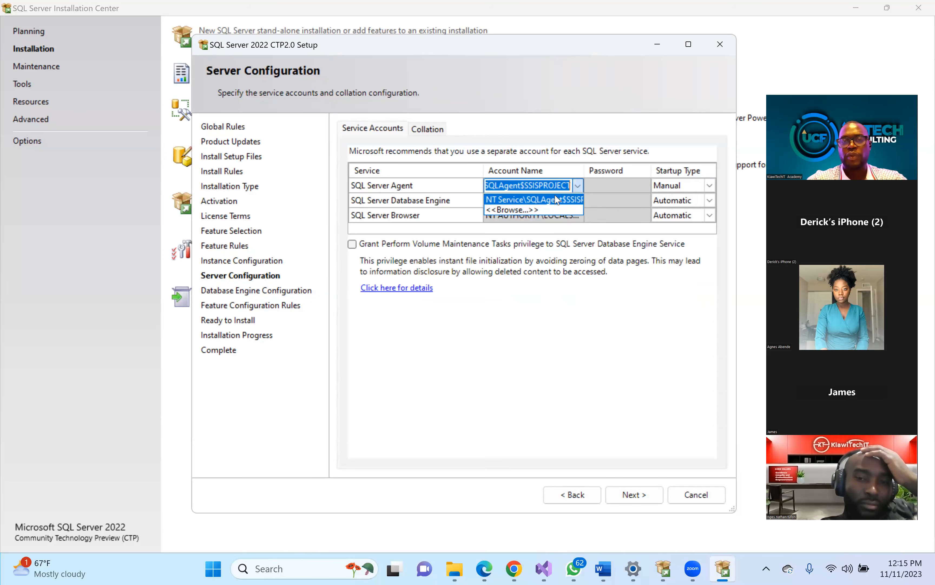
pyautogui.click(543, 209)
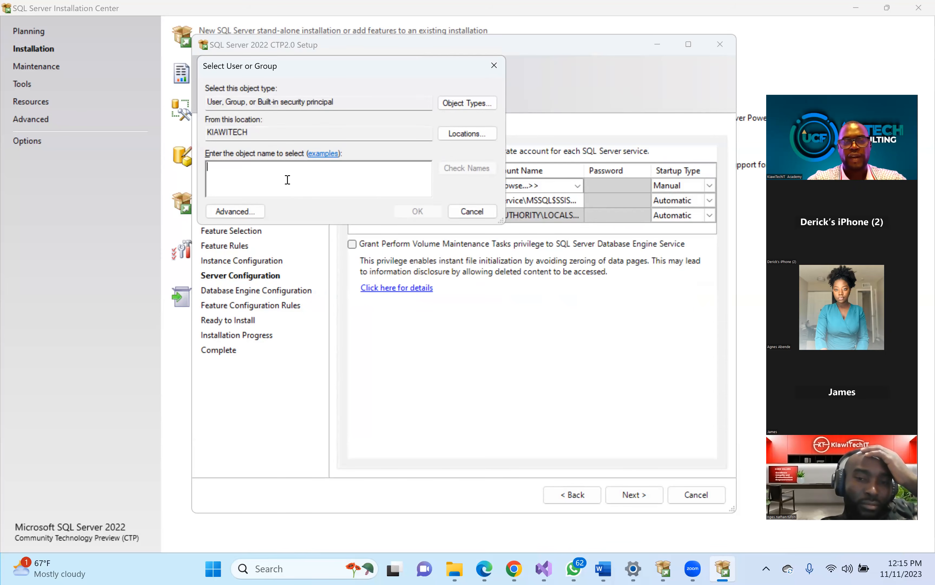
pyautogui.write('sql')
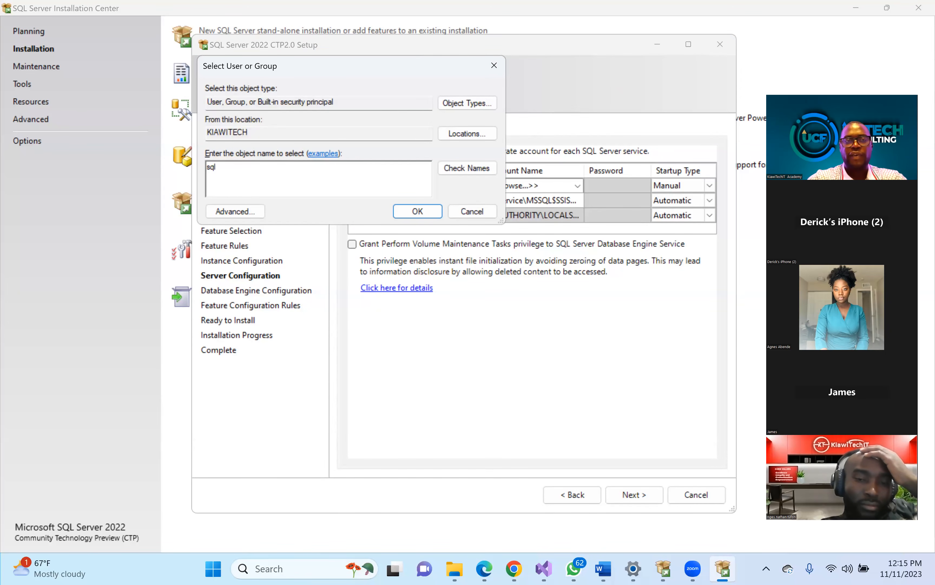
pyautogui.write('admin')
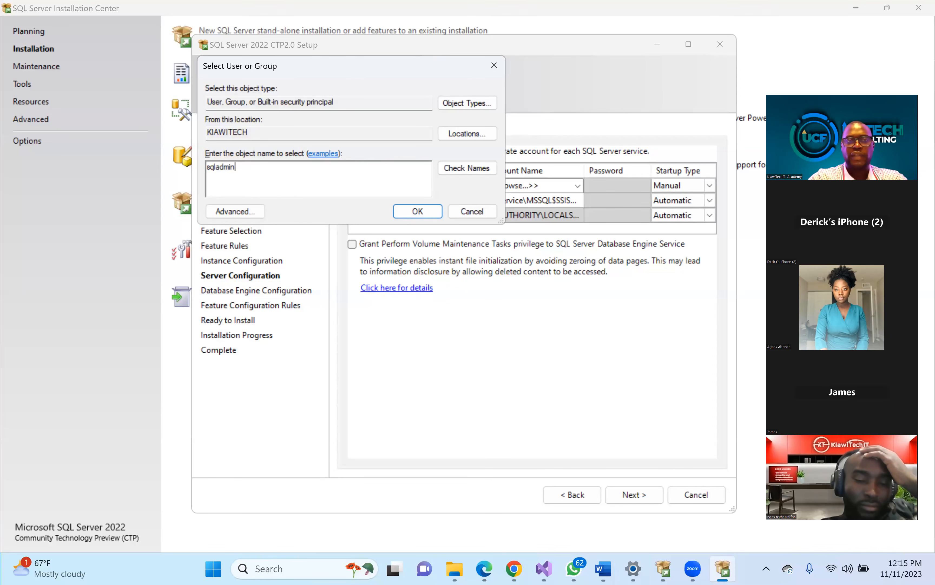
pyautogui.click(484, 168)
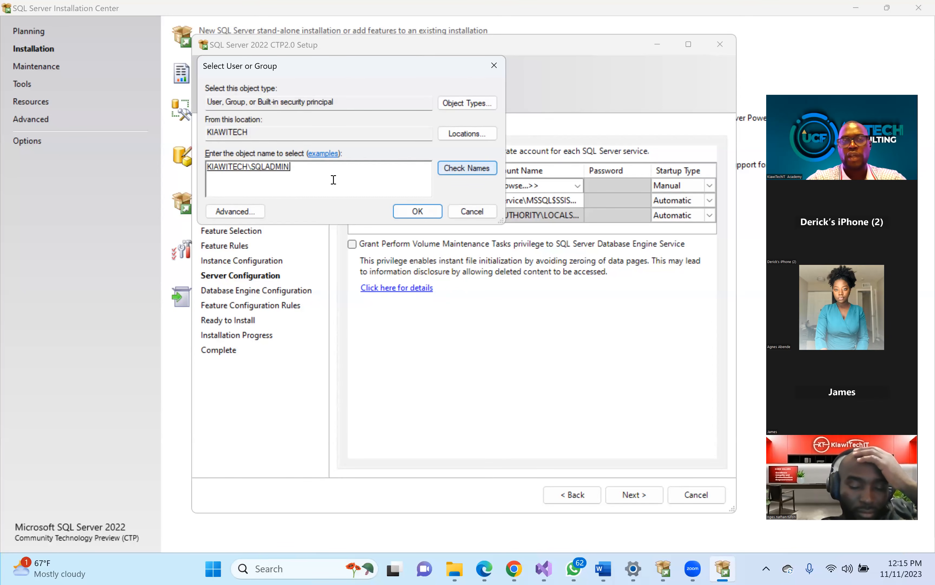
pyautogui.moveTo(304, 173); pyautogui.dragTo(140, 187)
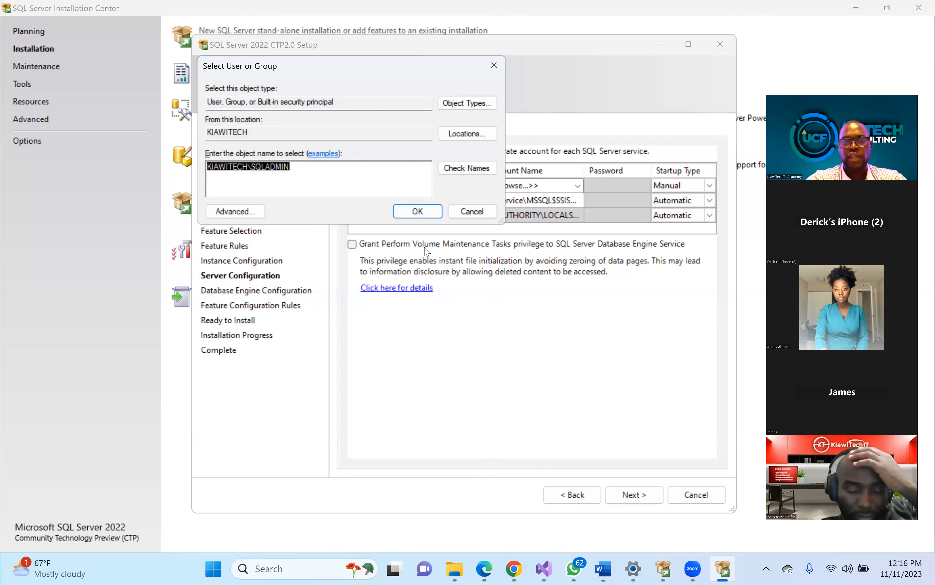
pyautogui.click(417, 211)
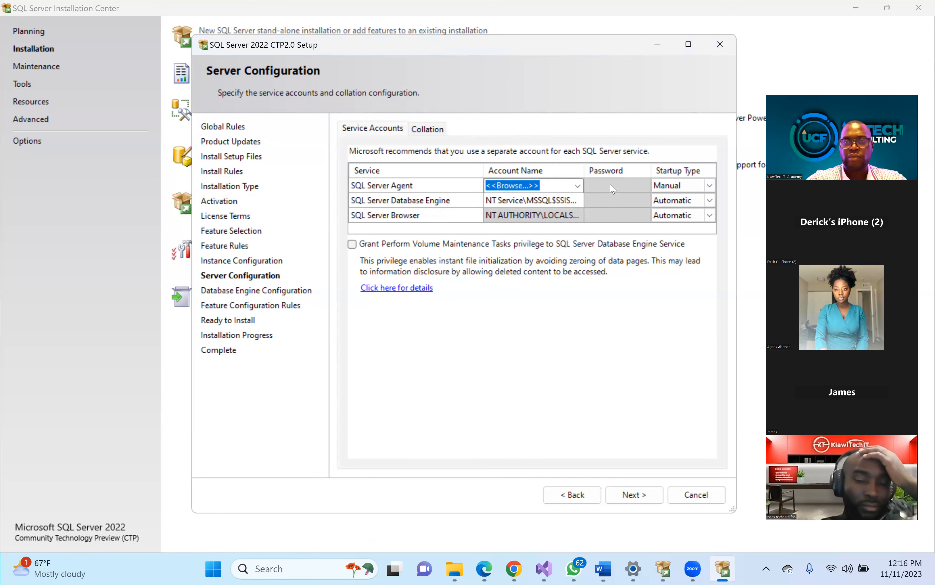
pyautogui.click(596, 184)
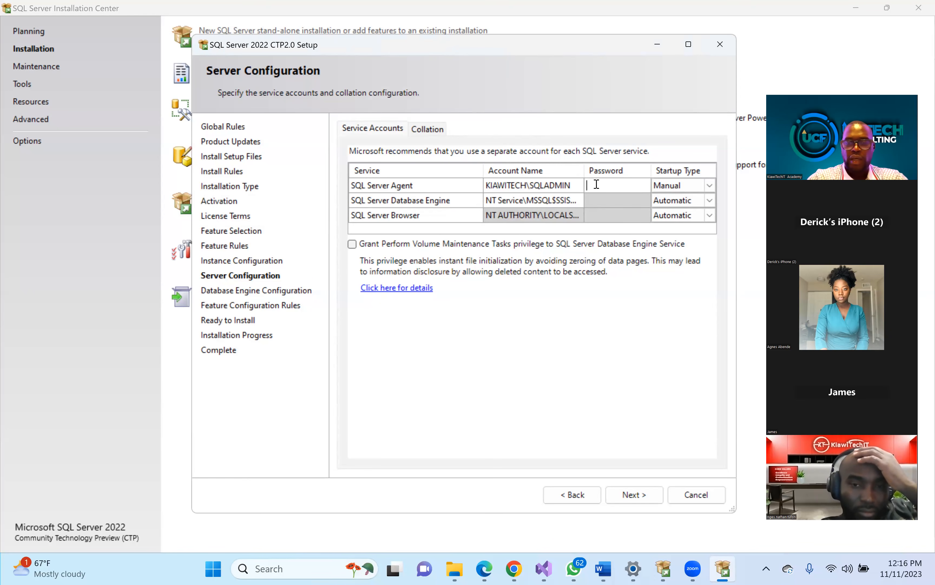
pyautogui.write('••••••••')
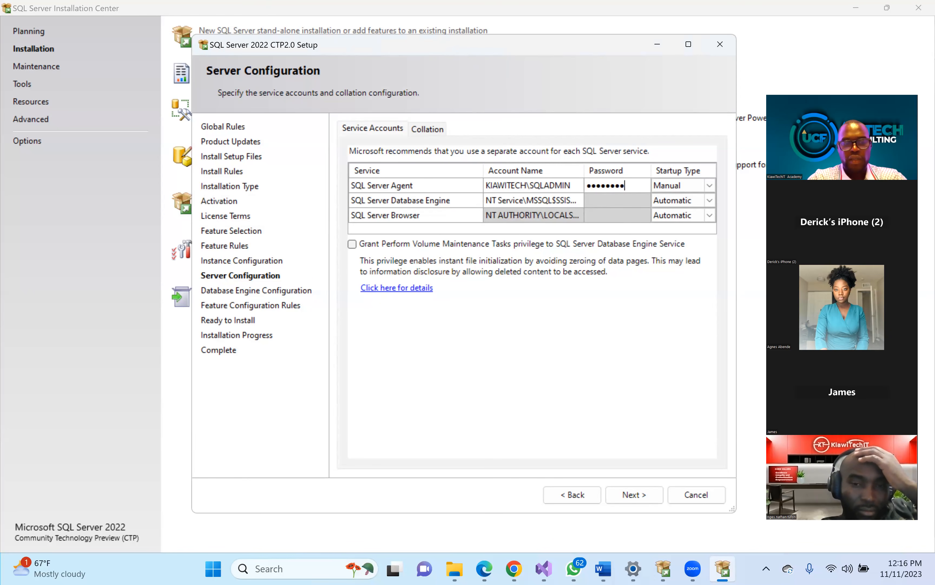
# - Set the Agent startup type to Automatic and clear the Database Engine account name
pyautogui.click(702, 187)
pyautogui.click(702, 187)
pyautogui.click(673, 199)
pyautogui.click(543, 200)
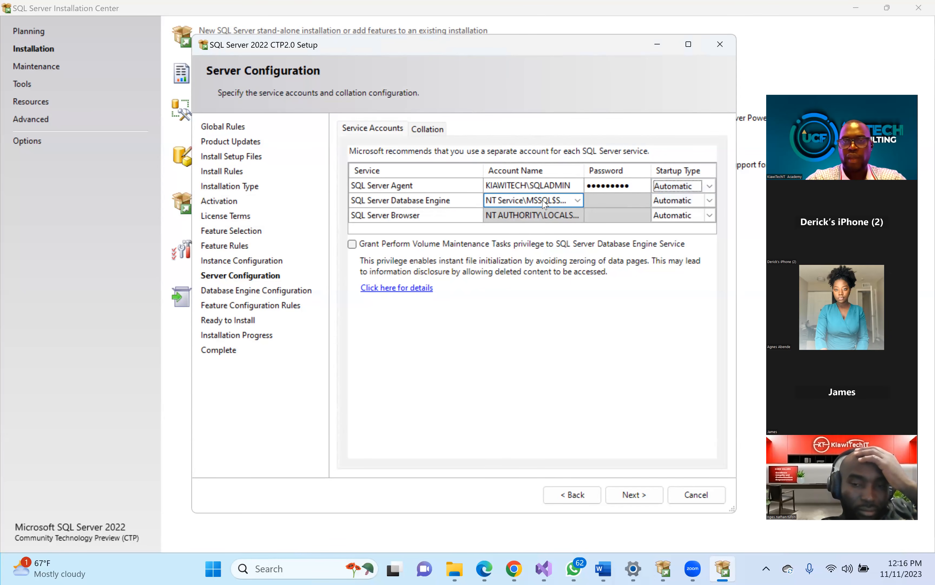
pyautogui.click(543, 200)
pyautogui.press('BackSpace')
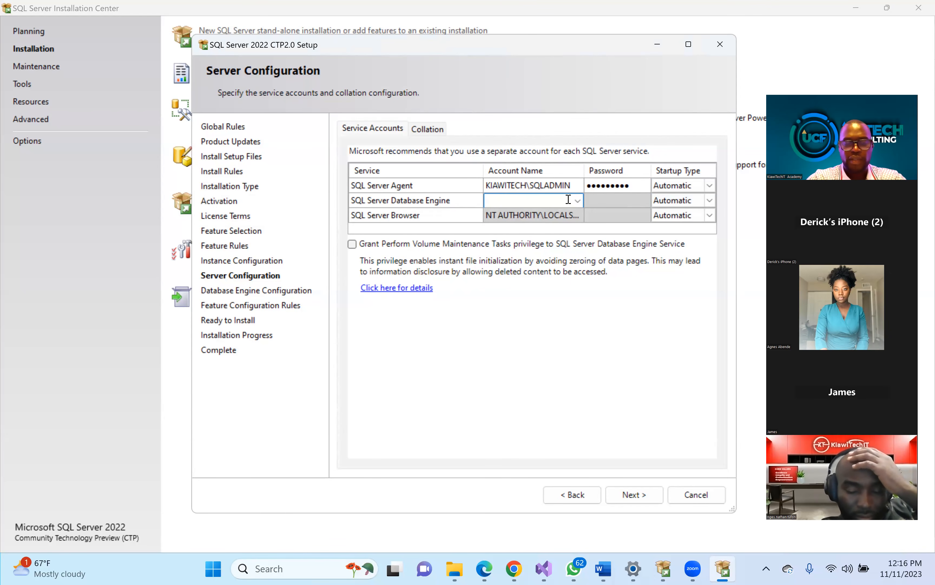
# - Copy the Agent account into Database Engine with its password and grant Volume Maintenance privilege
pyautogui.click(539, 192)
pyautogui.click(539, 193)
pyautogui.hotkey('ctrl', 'c')
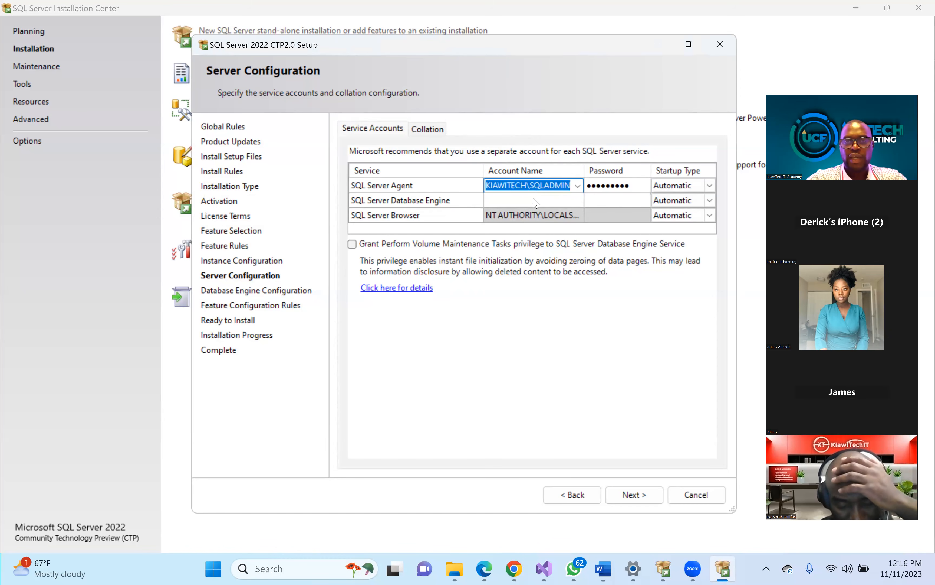
pyautogui.click(523, 201)
pyautogui.hotkey('ctrl', 'v')
pyautogui.click(612, 204)
pyautogui.write('•••••••••')
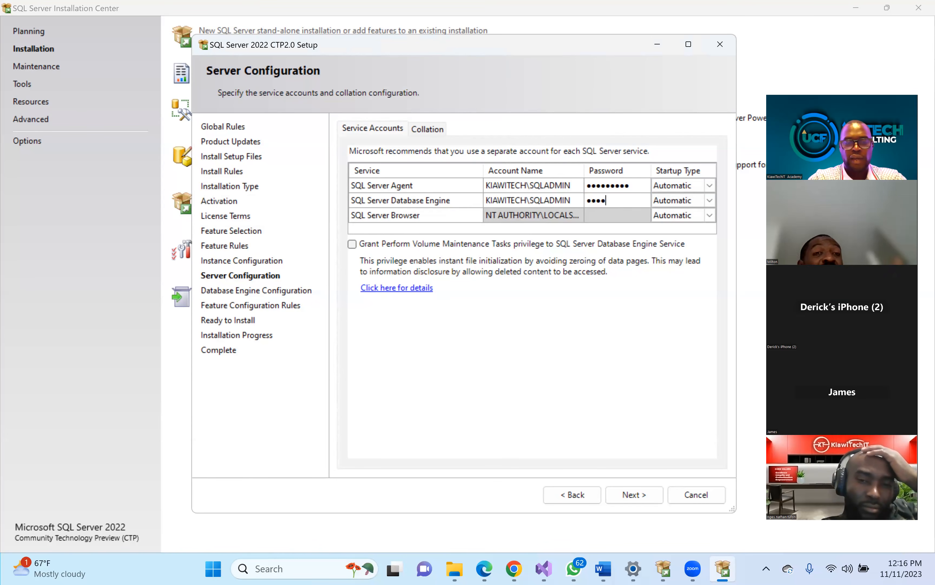
pyautogui.write('•')
pyautogui.press('Tab')
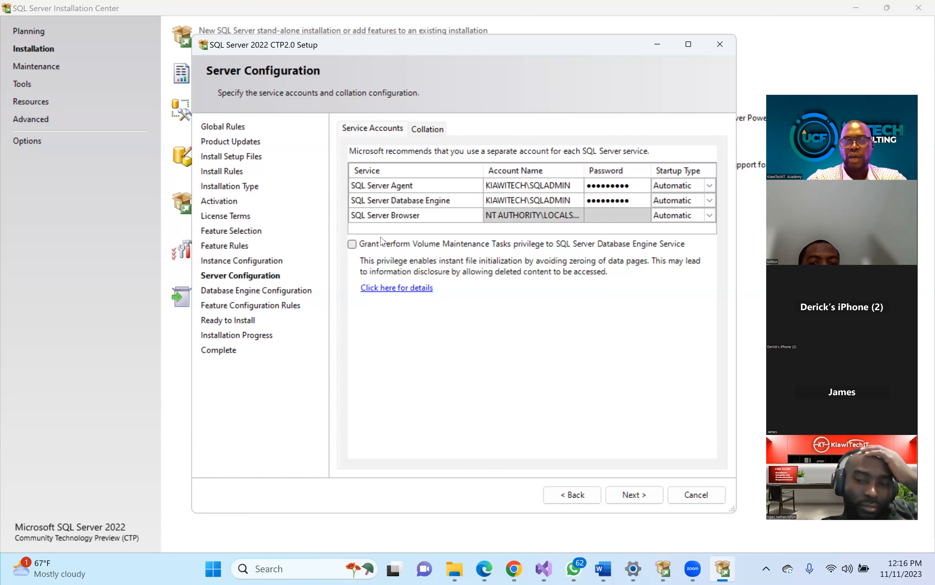
pyautogui.click(366, 244)
# - Switch the engine to Mixed Mode with a confirmed sa password and add the current user as administrator
pyautogui.click(633, 494)
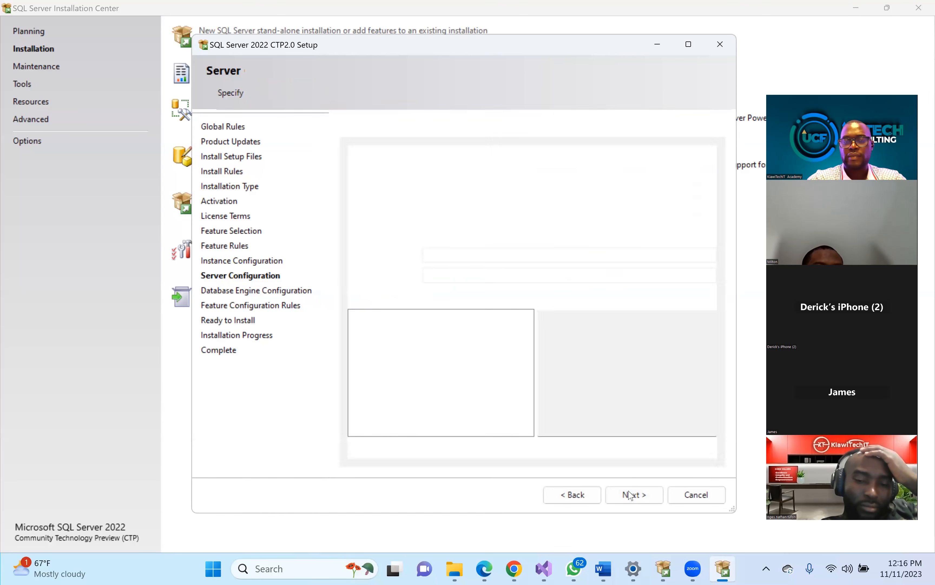
pyautogui.click(382, 217)
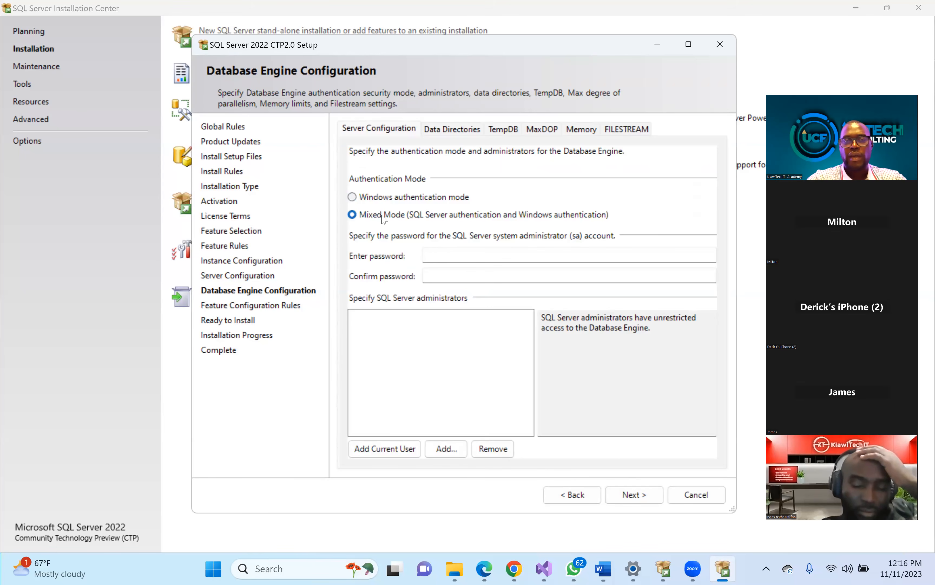
pyautogui.click(441, 258)
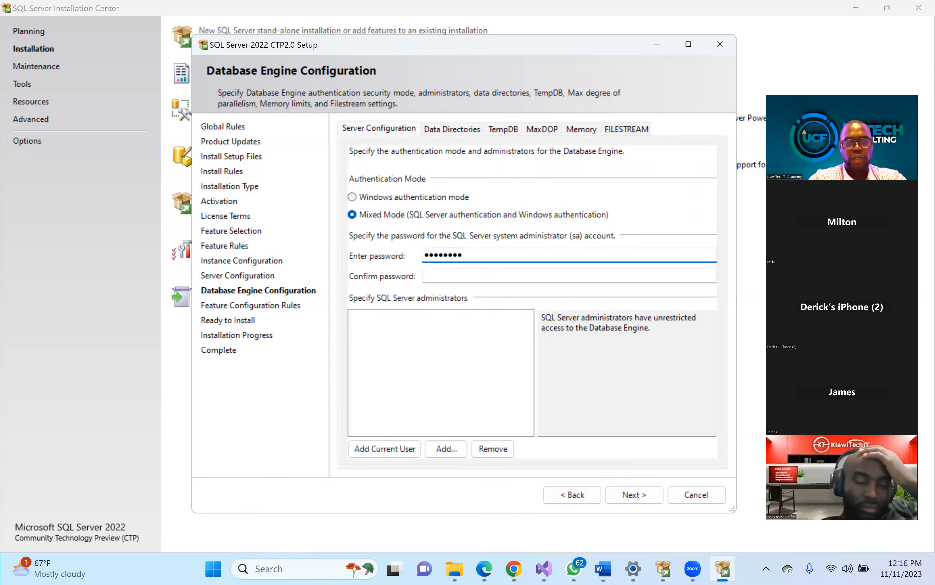
pyautogui.click(502, 276)
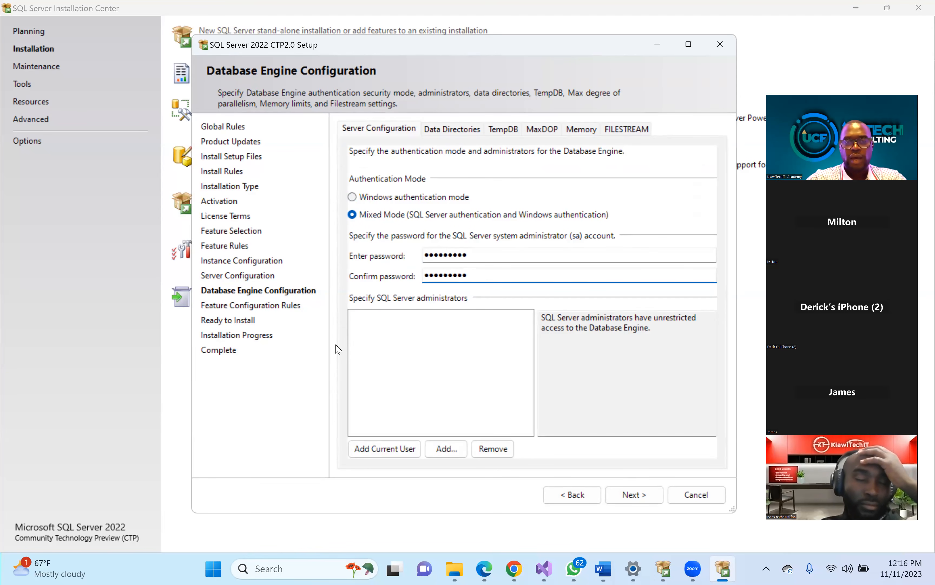
pyautogui.click(382, 447)
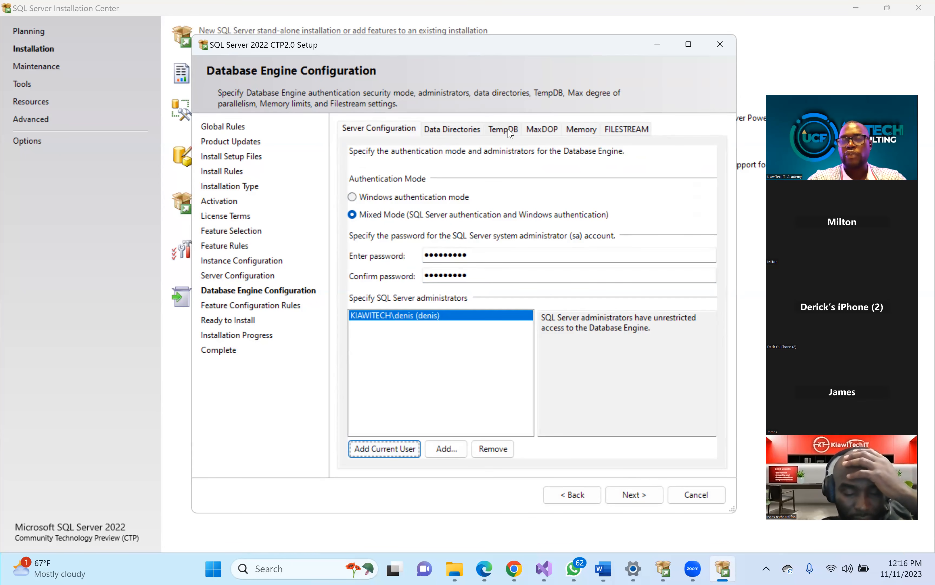
# - Review the Data Directories, TempDB, MaxDOP and Memory tabs, then continue to Ready to Install
pyautogui.click(449, 127)
pyautogui.click(502, 134)
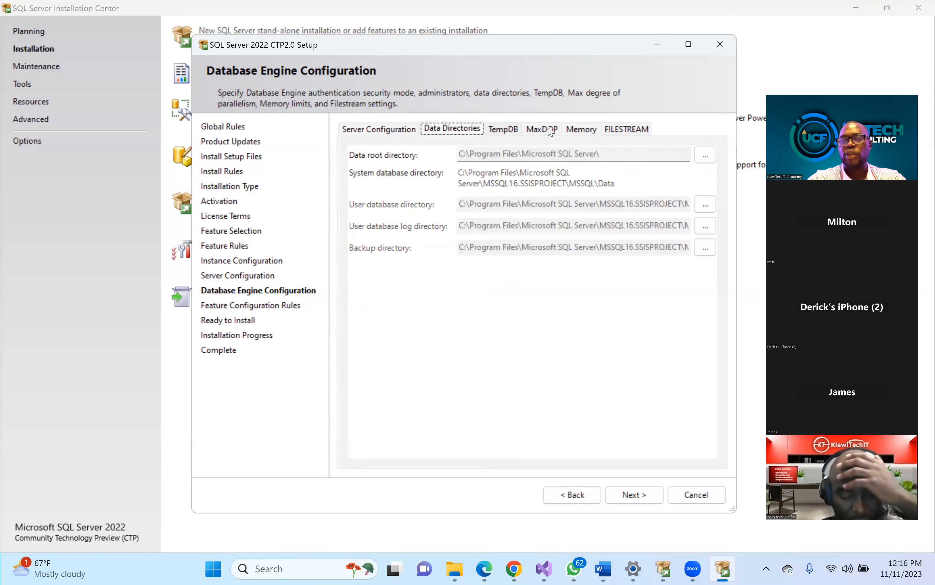
pyautogui.click(549, 131)
pyautogui.click(582, 131)
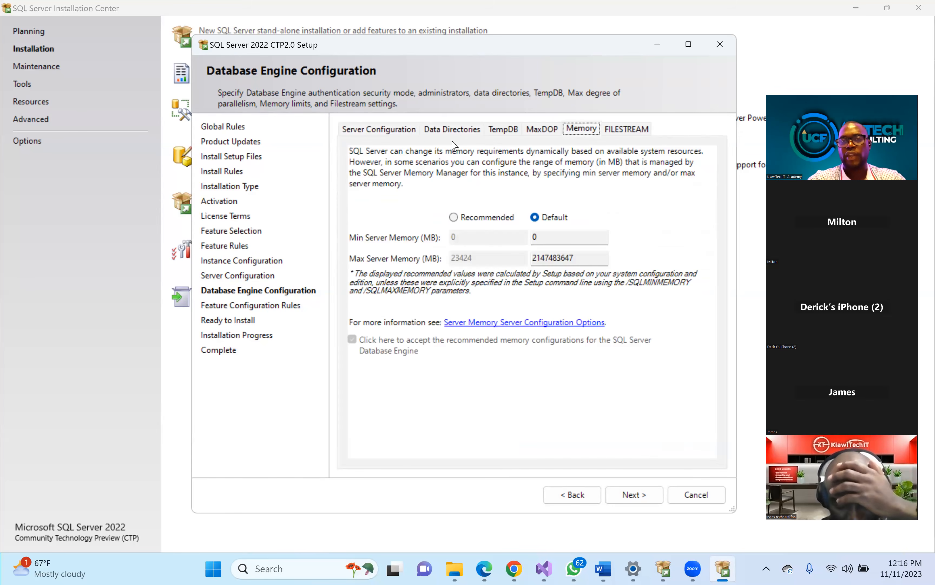
pyautogui.click(442, 130)
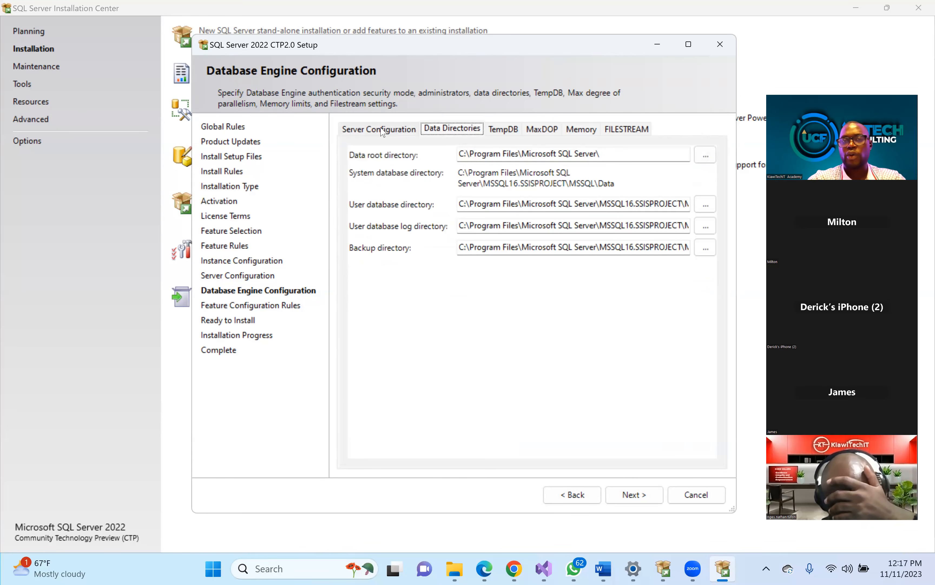
pyautogui.click(381, 129)
pyautogui.click(631, 495)
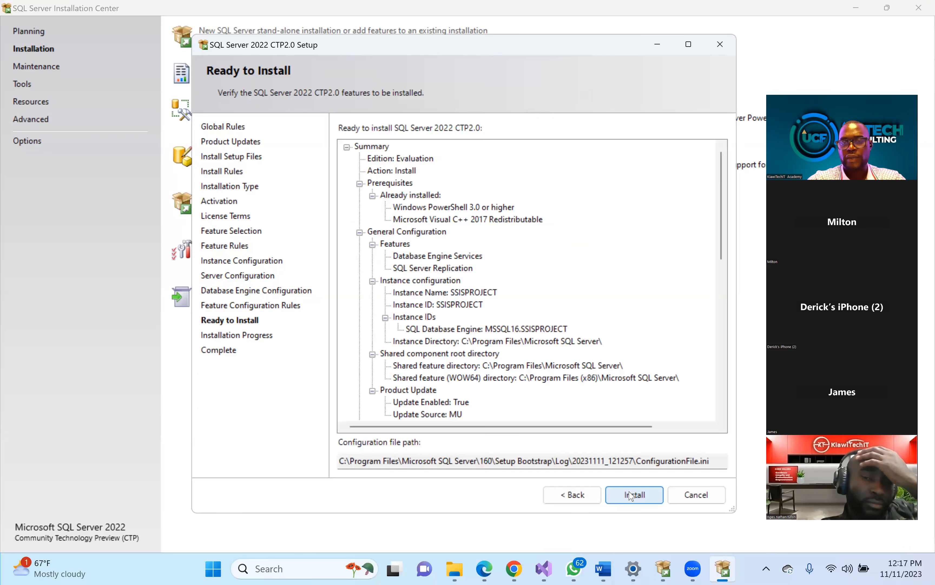
# - Start installing the SSISPROJECT instance from the Ready to Install page
pyautogui.click(630, 495)
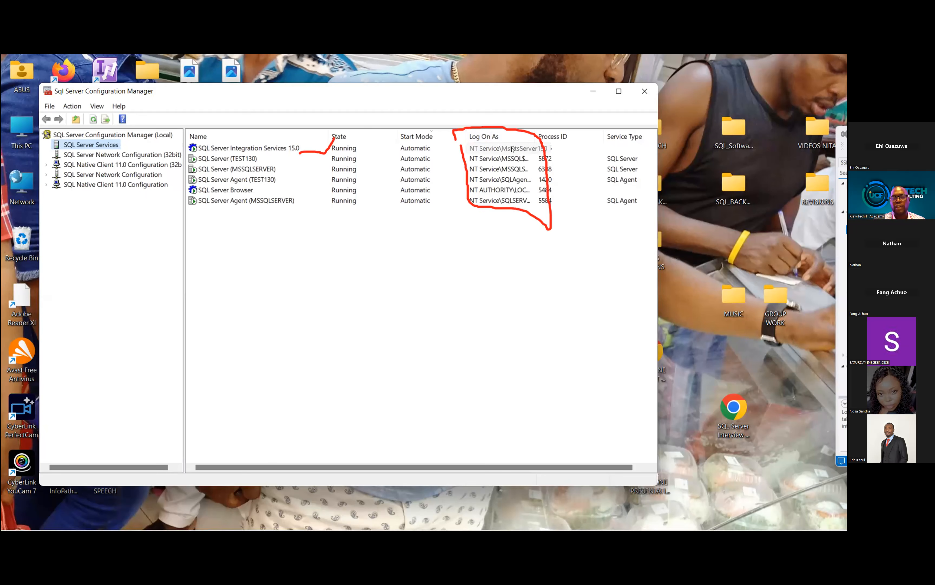
# - Set the Integration Services 15.0 service to log on as the verified SQL admin account
pyautogui.click(512, 149)
pyautogui.doubleClick(512, 149)
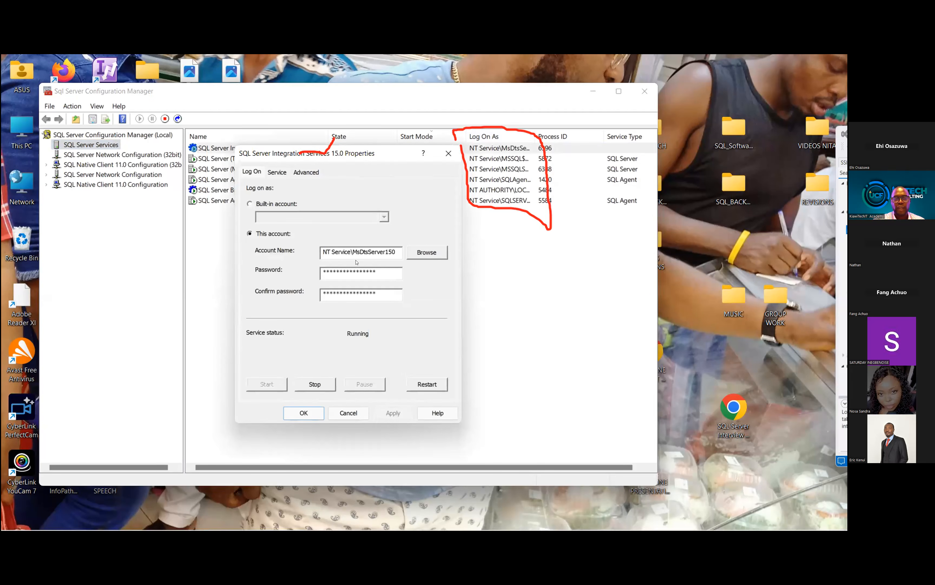
pyautogui.click(433, 252)
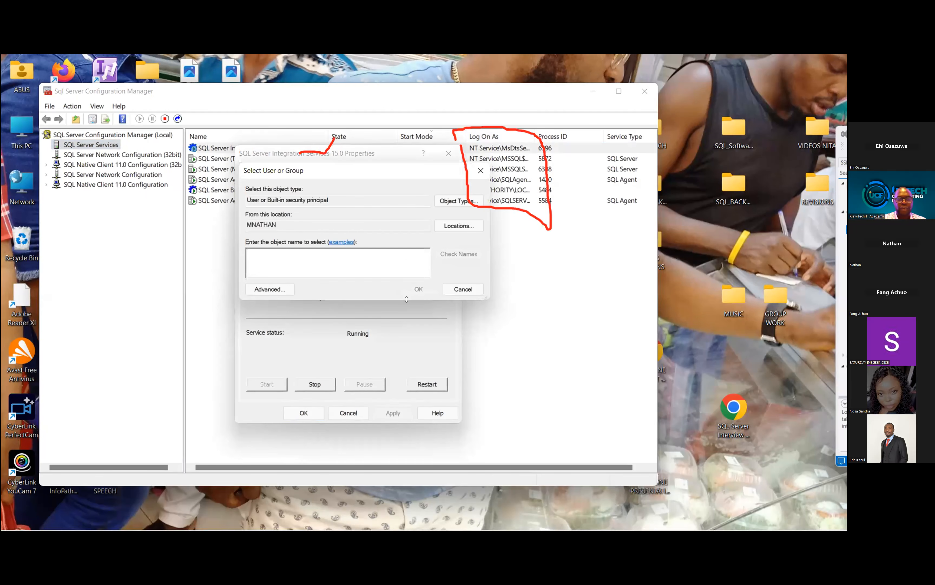
pyautogui.write('SQLadmin')
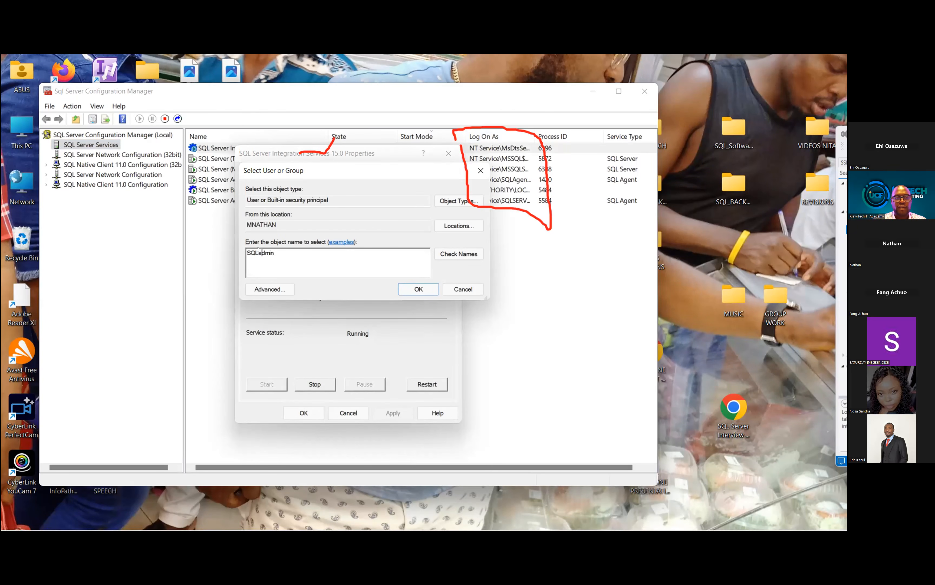
pyautogui.press('Delete')
pyautogui.click(447, 256)
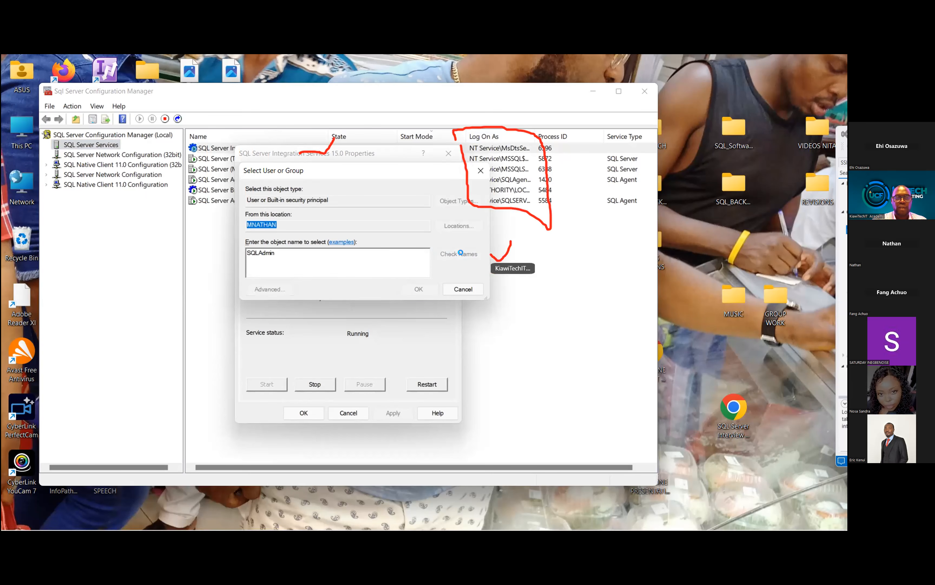
pyautogui.click(412, 290)
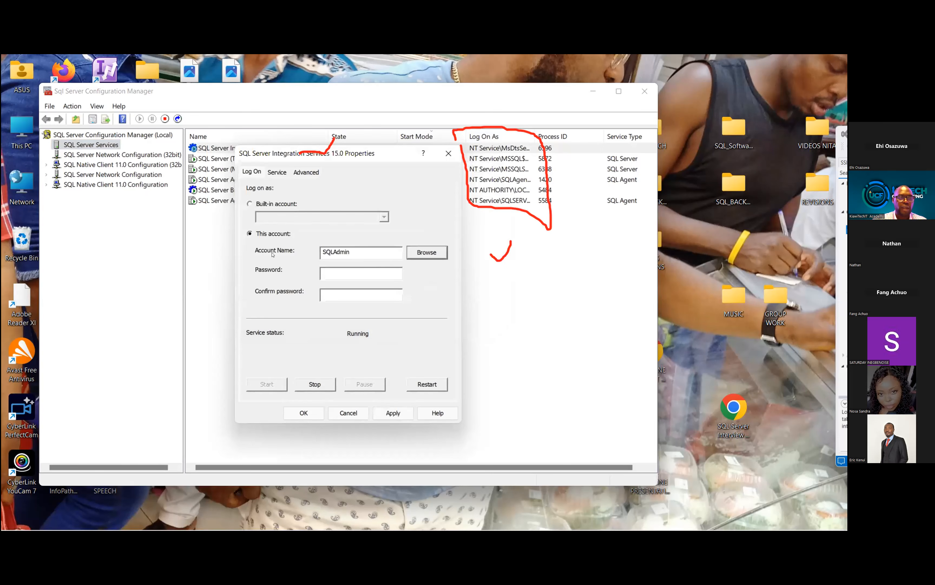
# - Enter the account's password, apply the change, and confirm restarting the service
pyautogui.click(338, 275)
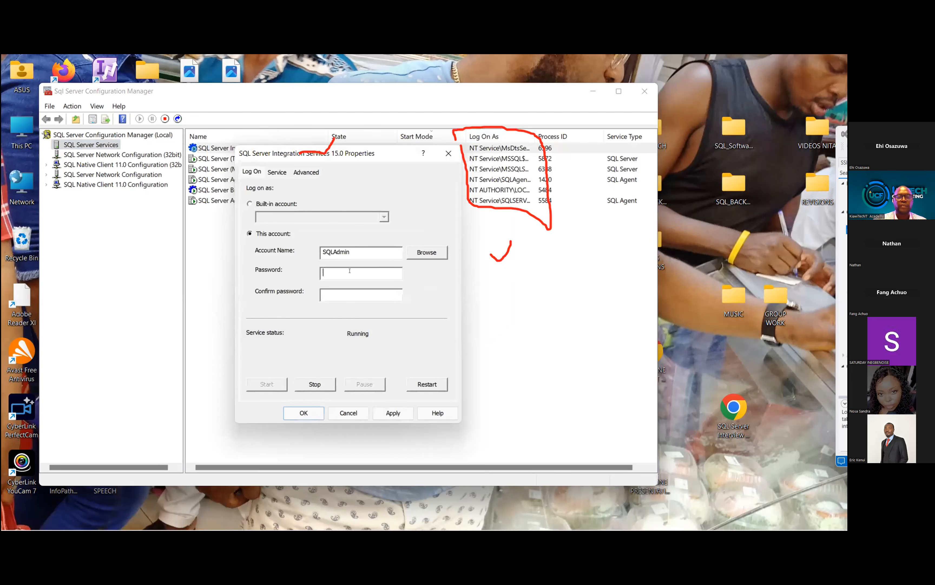
pyautogui.write('*****')
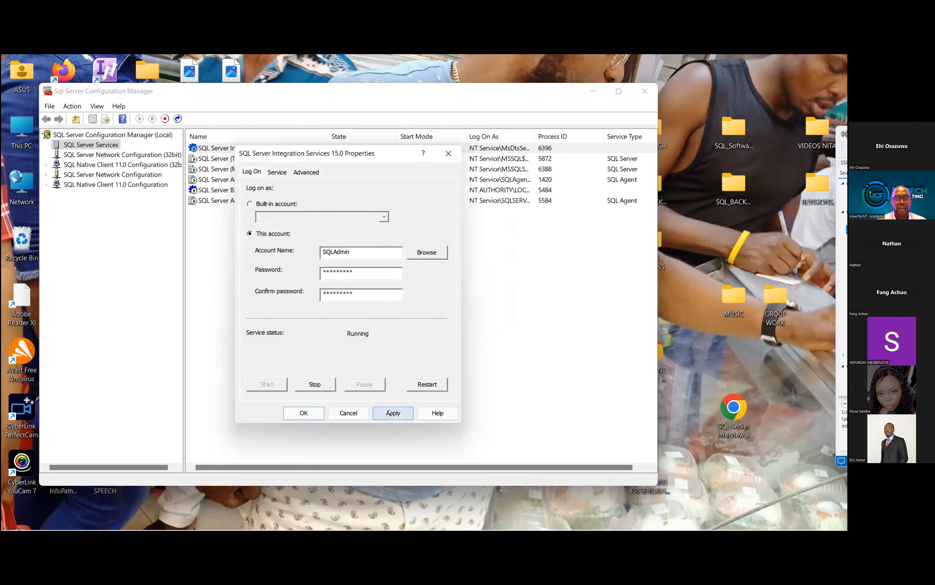
pyautogui.click(304, 413)
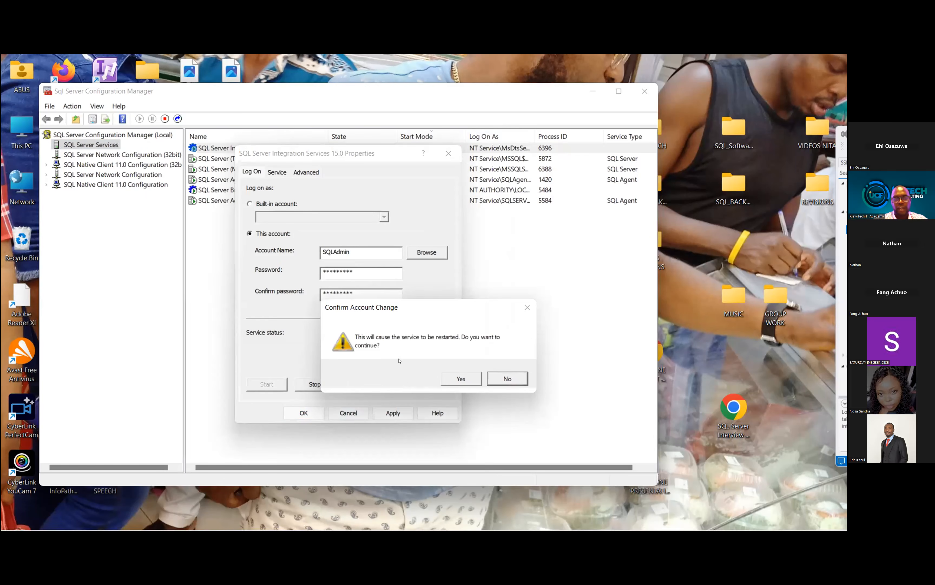
pyautogui.click(462, 379)
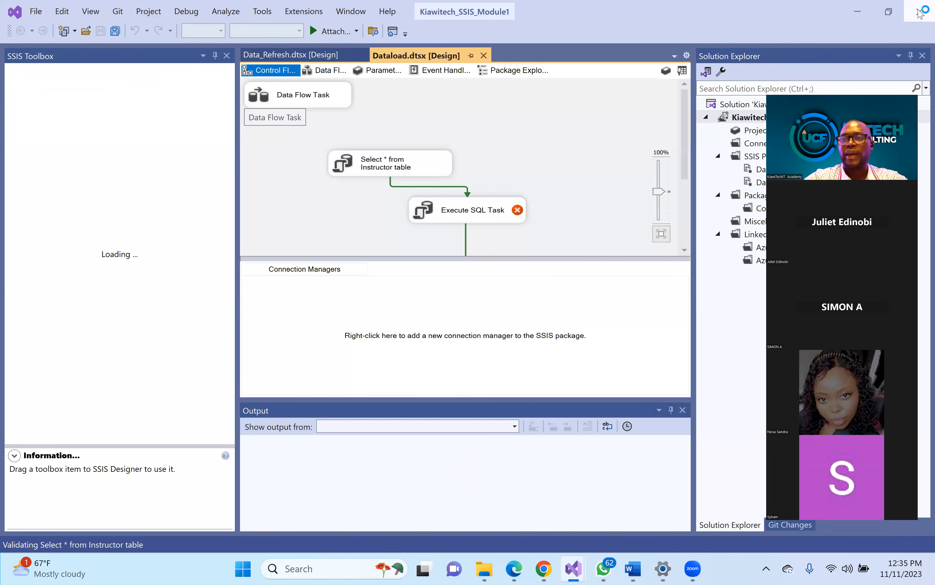
# - Close Visual Studio and relaunch Visual Studio 2022 by searching 'visu' in Windows Search
pyautogui.click(920, 12)
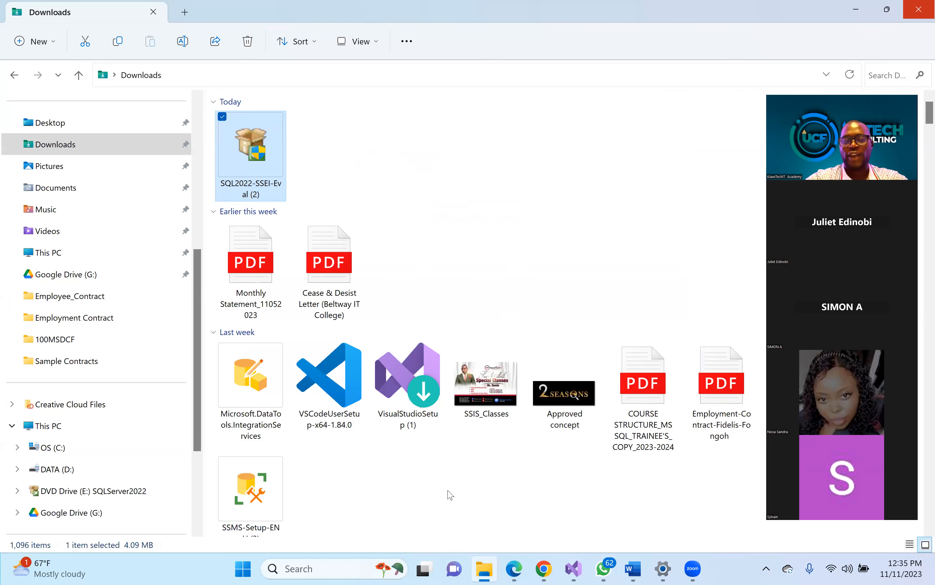
pyautogui.click(303, 570)
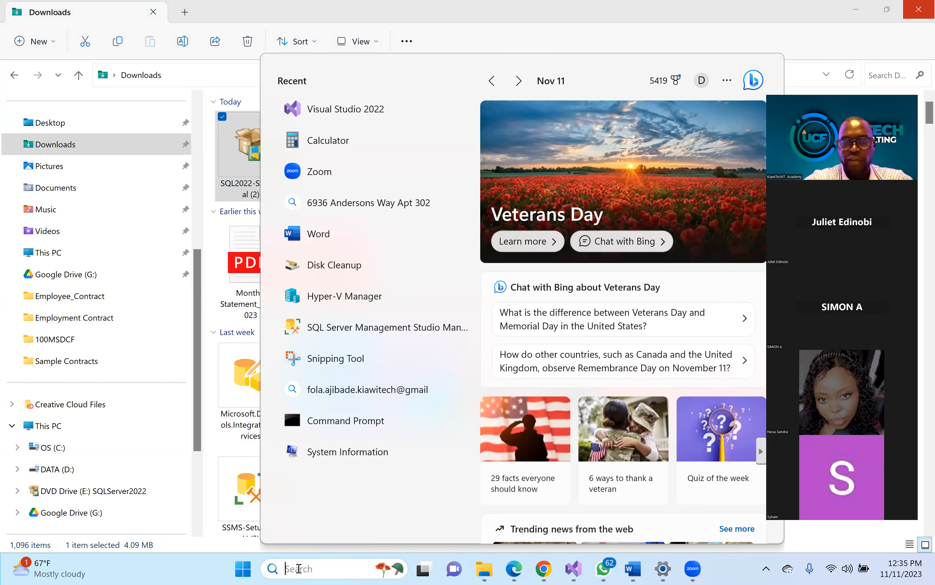
pyautogui.write('visu')
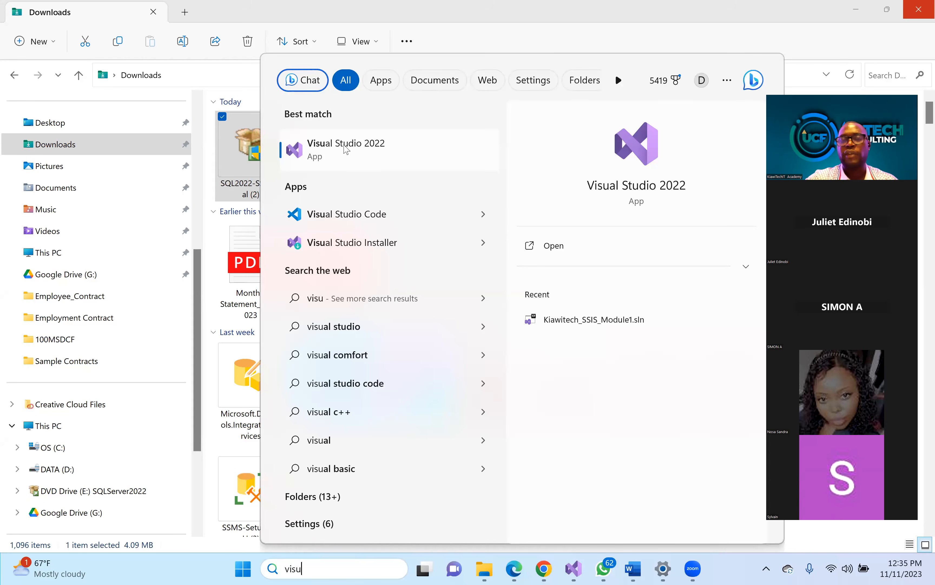
pyautogui.click(346, 149)
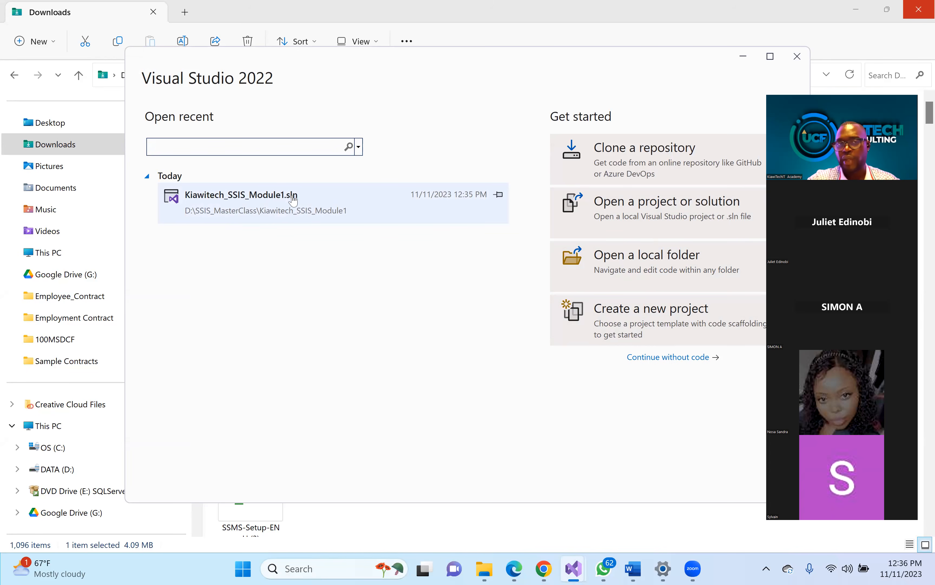
pyautogui.click(277, 208)
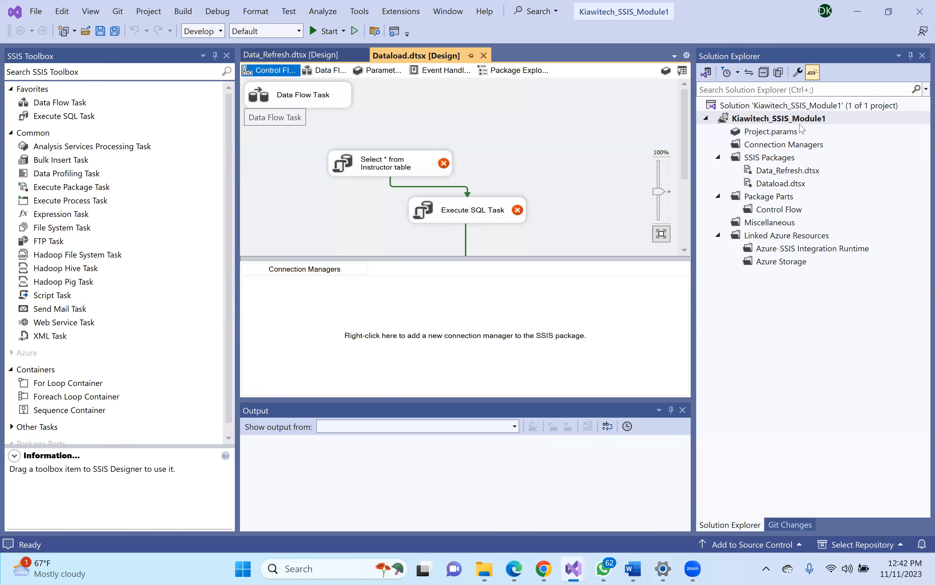
pyautogui.click(764, 132)
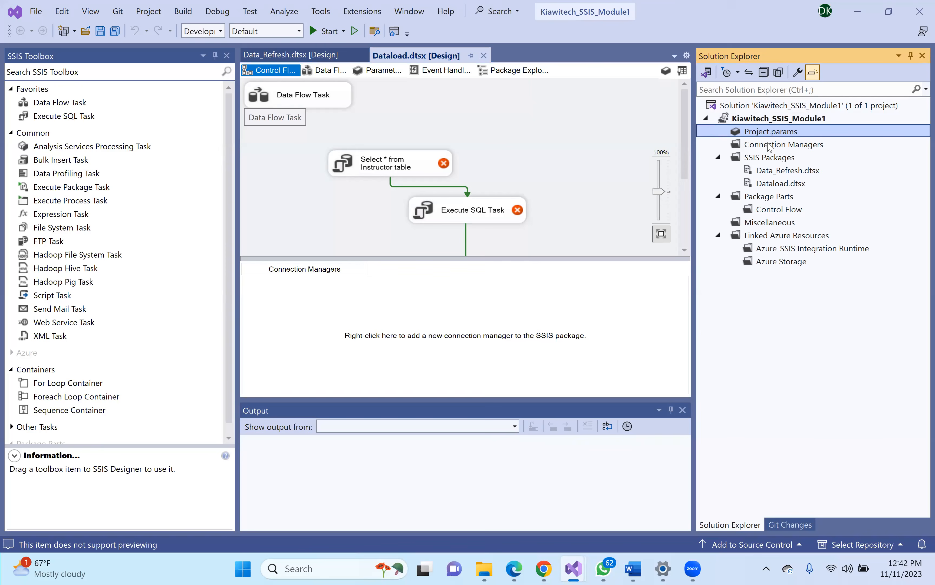
pyautogui.click(768, 144)
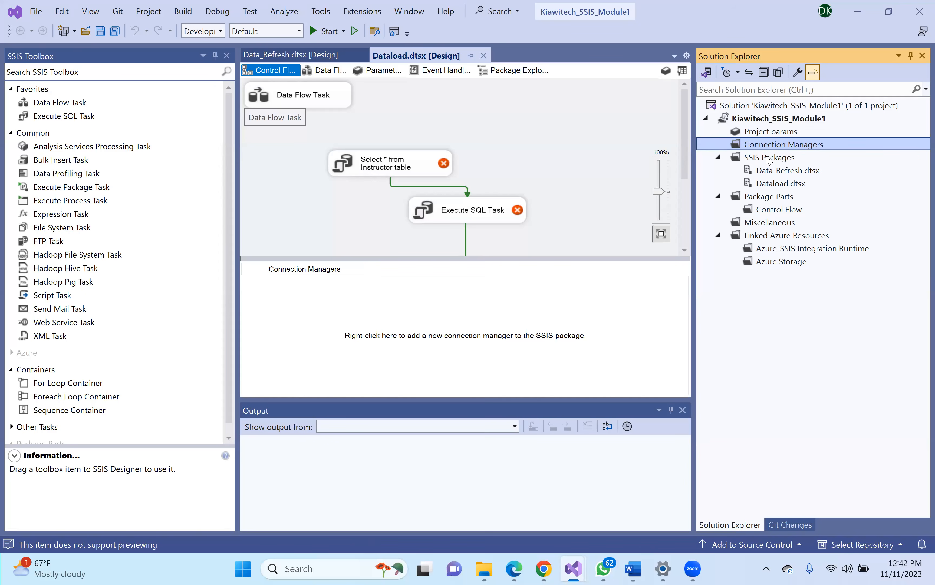
pyautogui.click(768, 161)
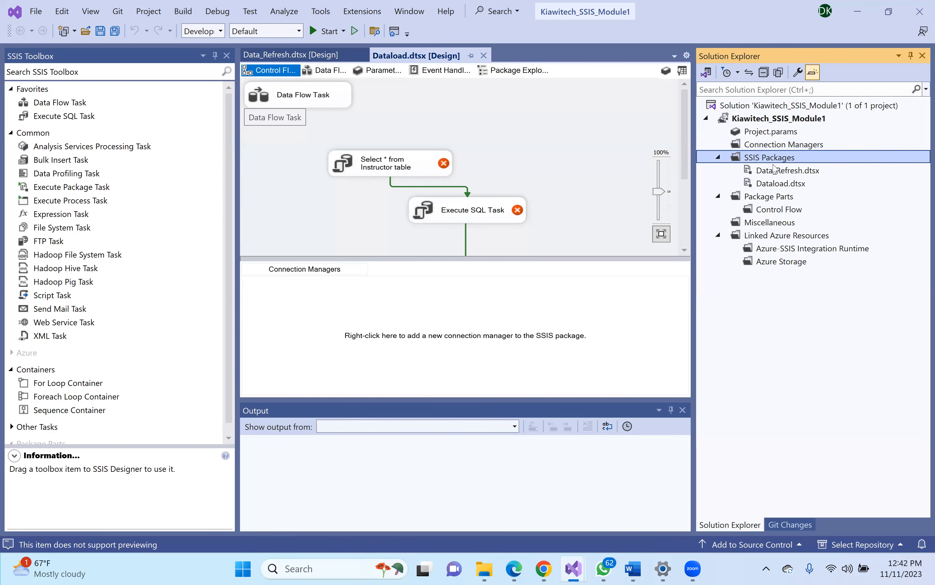
# - Add a new SSIS package and rename it from Package1.dtsx to DataImport.dtsx
pyautogui.rightClick(765, 160)
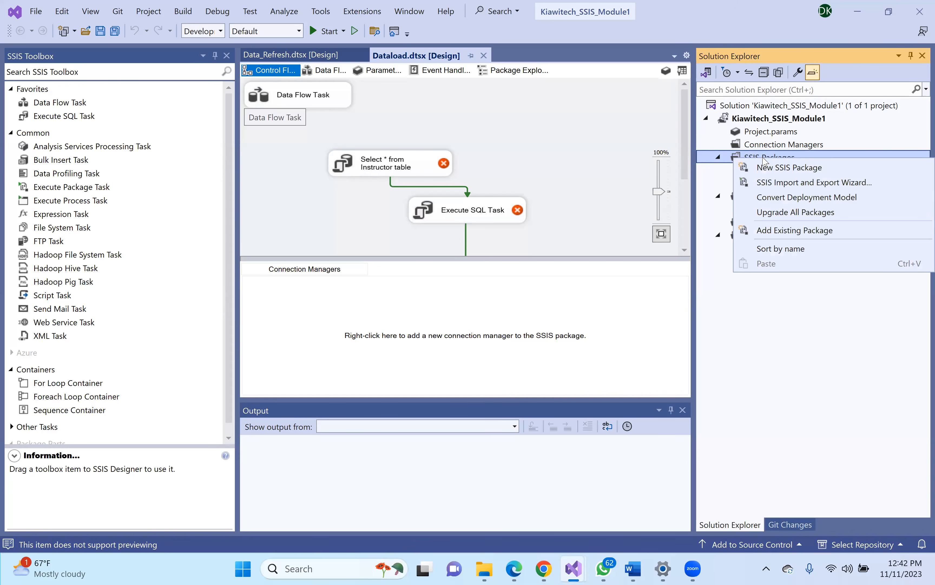
pyautogui.click(790, 167)
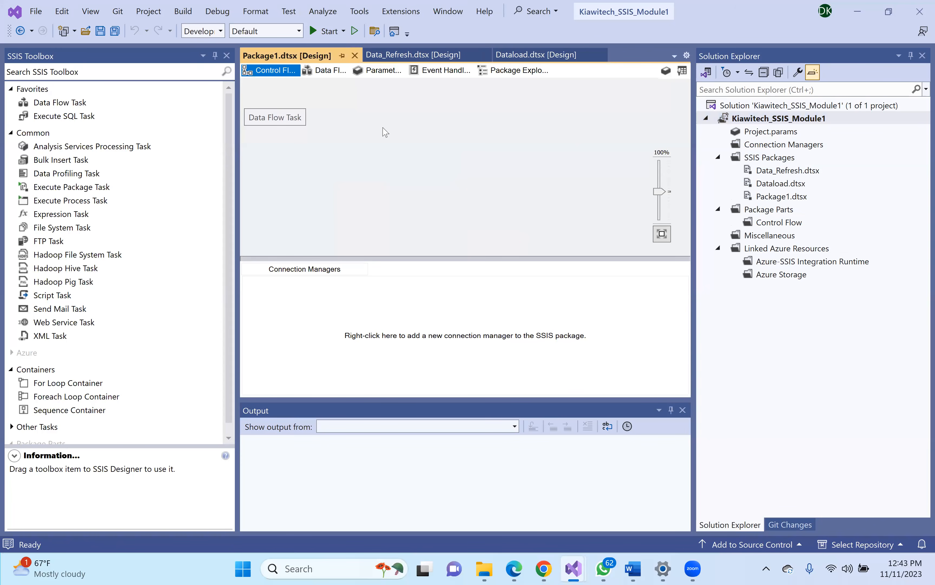
pyautogui.click(780, 197)
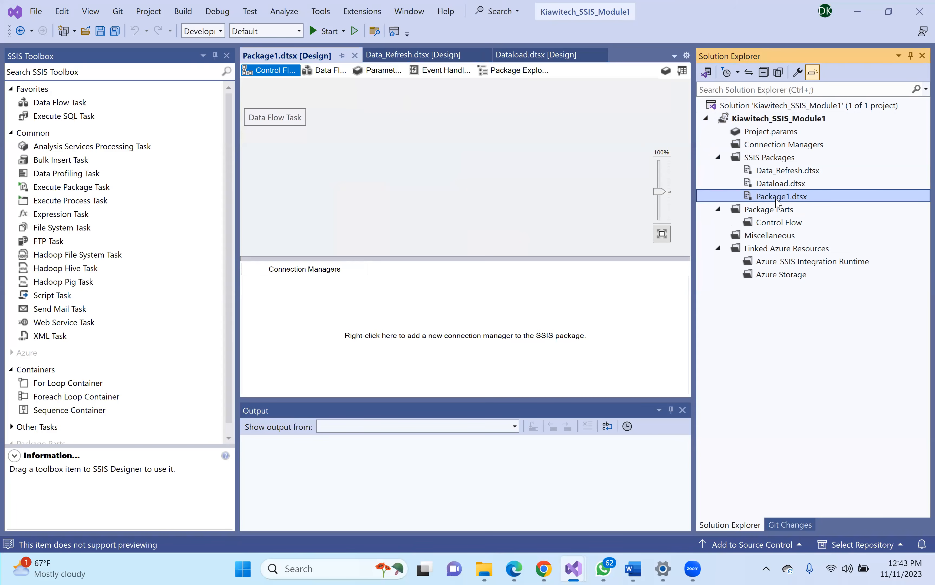
pyautogui.rightClick(779, 203)
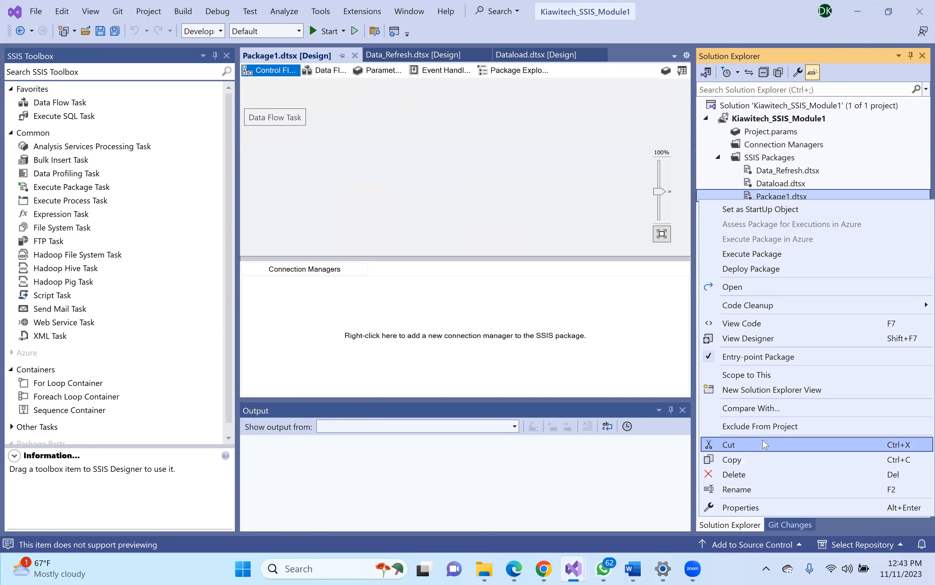
pyautogui.click(738, 489)
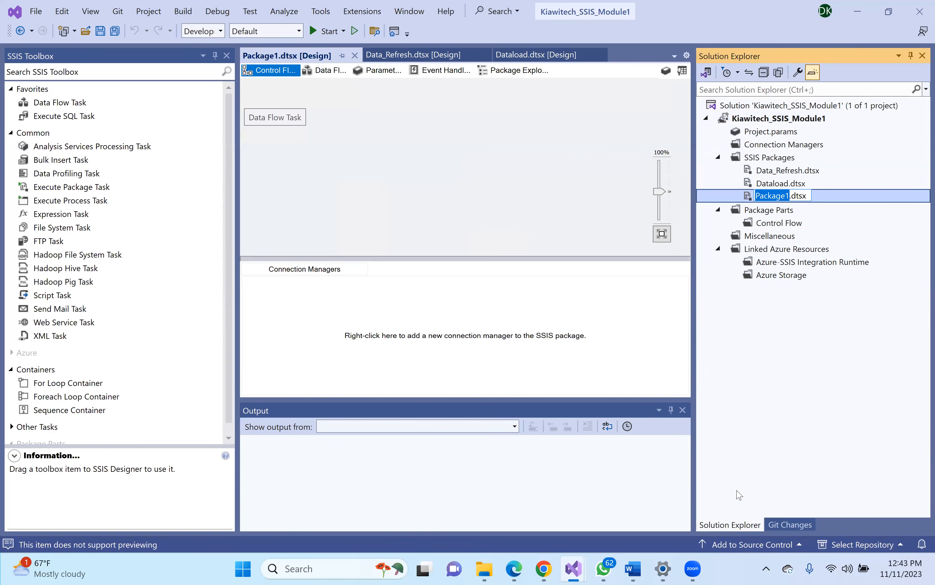
pyautogui.write('Data')
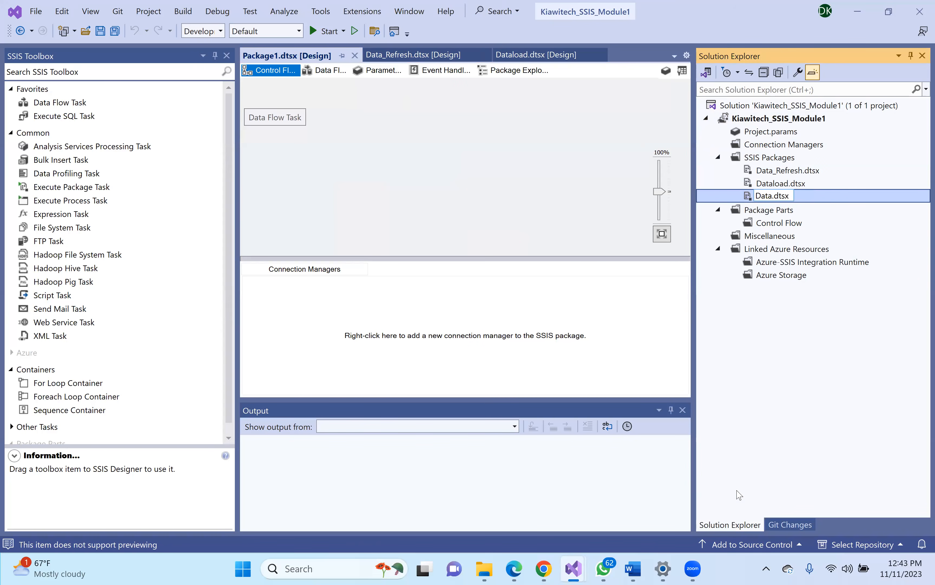
pyautogui.write('Import')
pyautogui.press('Return')
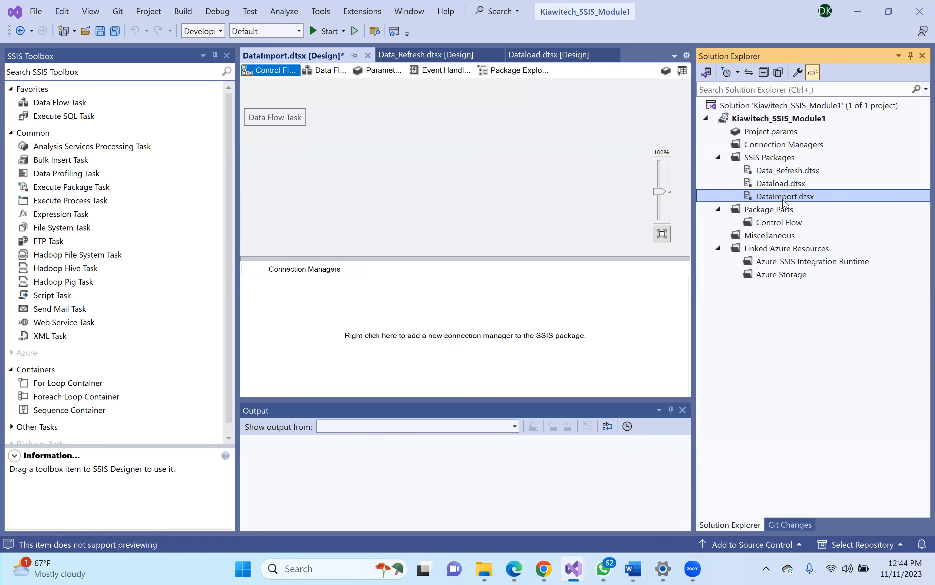
# - Add a Data Flow Task from the SSIS Toolbox to the DataImport control flow
pyautogui.doubleClick(46, 103)
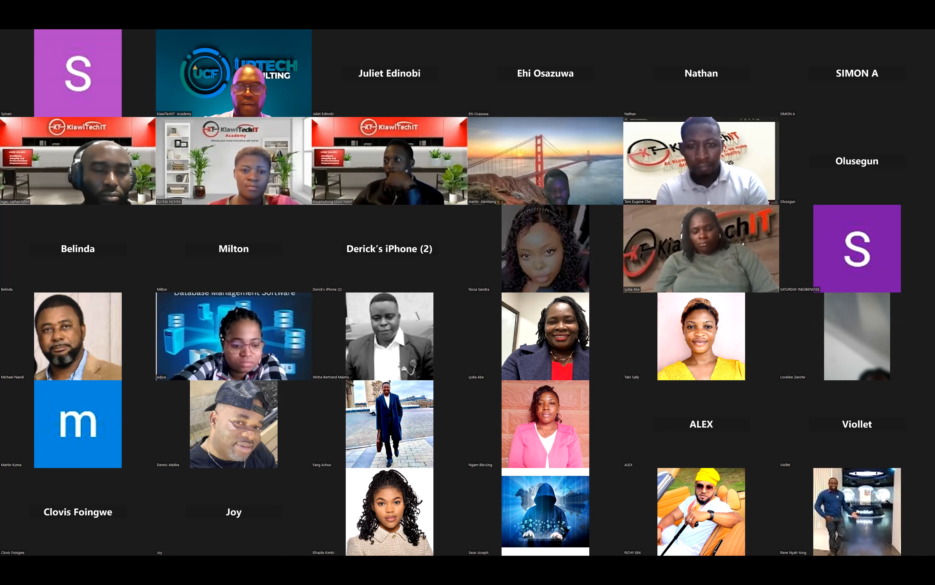
# - Page forward to the next Zoom gallery page and back to the first
pyautogui.press('pagedown')
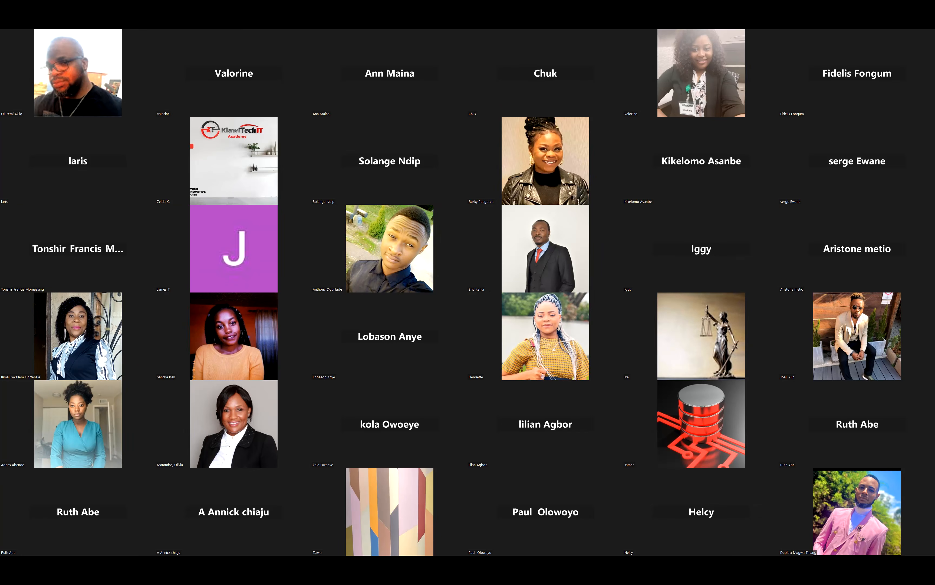
pyautogui.press('pageup')
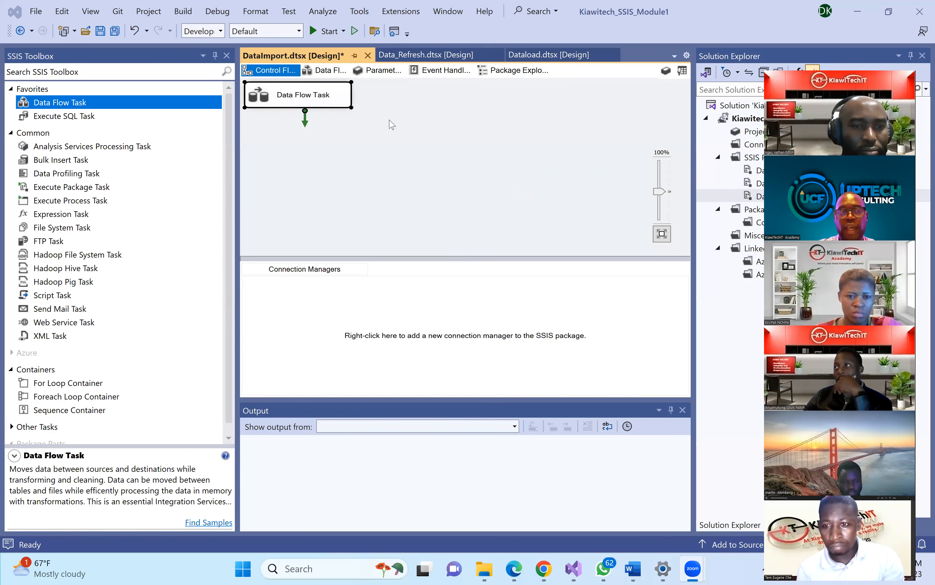
# - Save DataImport, add then delete two extra Data Flow Tasks, and open the remaining task's data flow
pyautogui.hotkey('ctrl', 's')
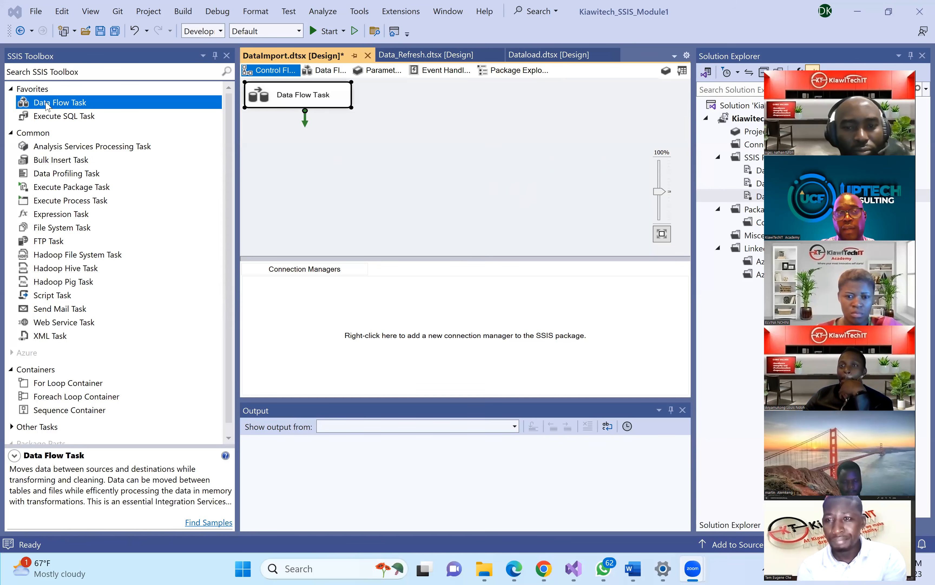
pyautogui.moveTo(47, 106); pyautogui.dragTo(343, 173)
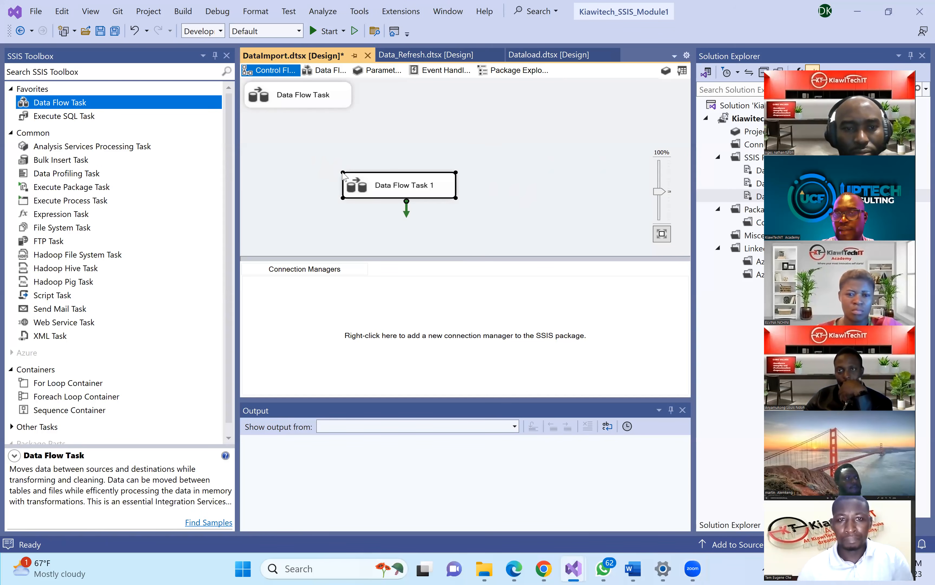
pyautogui.moveTo(59, 108); pyautogui.dragTo(267, 103)
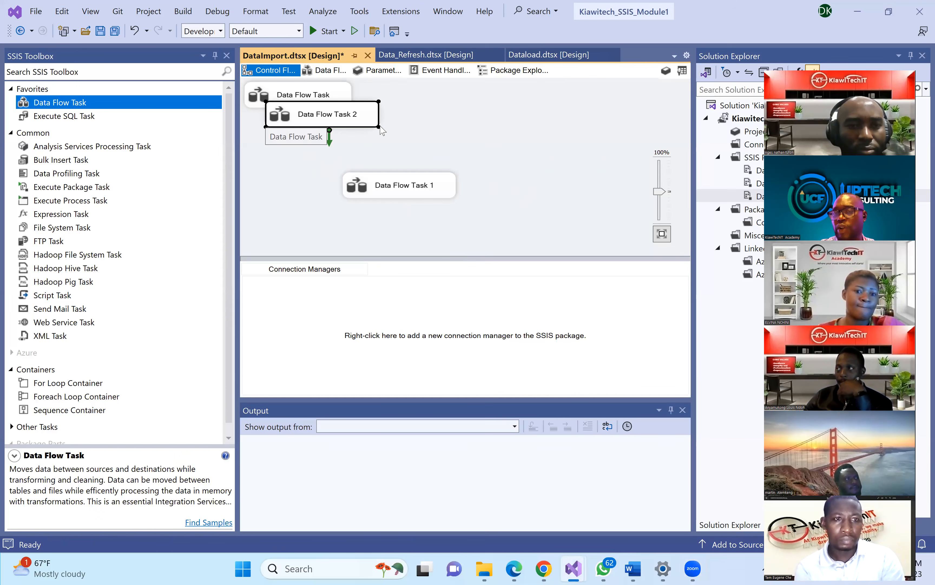
pyautogui.click(409, 188)
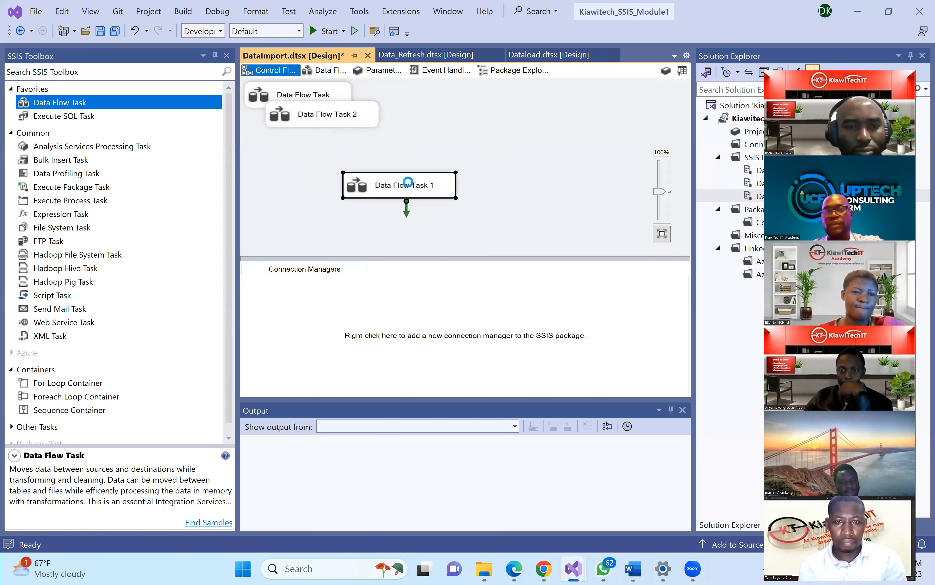
pyautogui.press('Delete')
pyautogui.click(358, 121)
pyautogui.press('Delete')
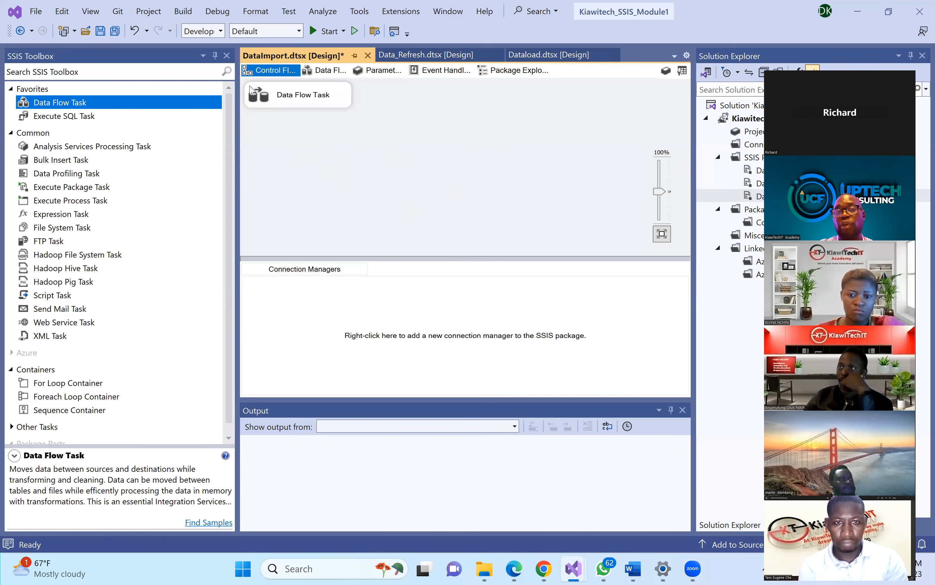
pyautogui.doubleClick(283, 99)
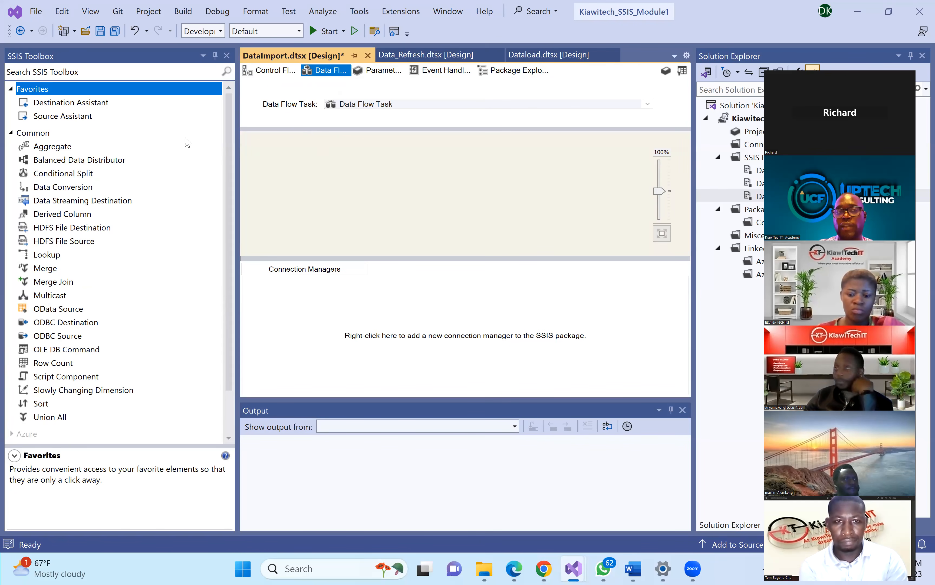
pyautogui.click(270, 63)
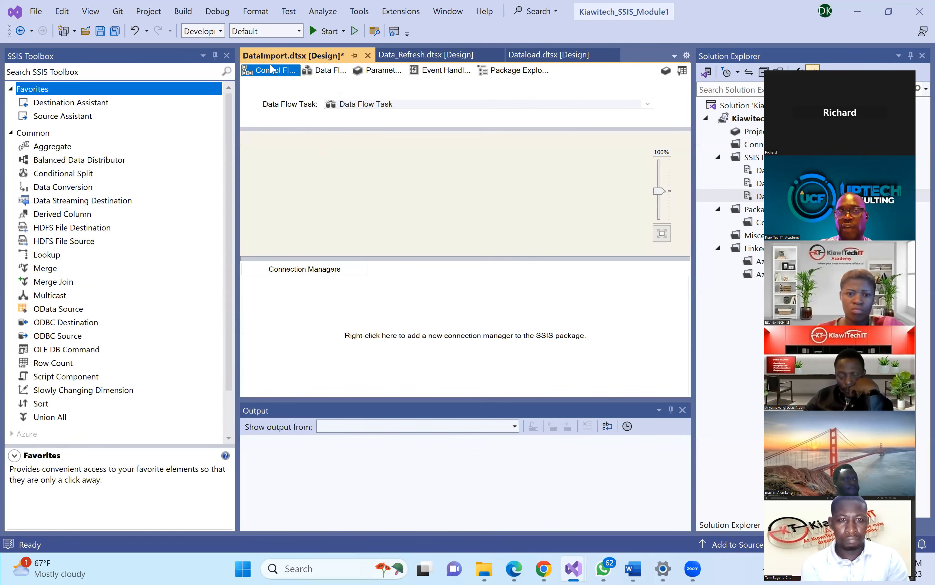
pyautogui.click(325, 71)
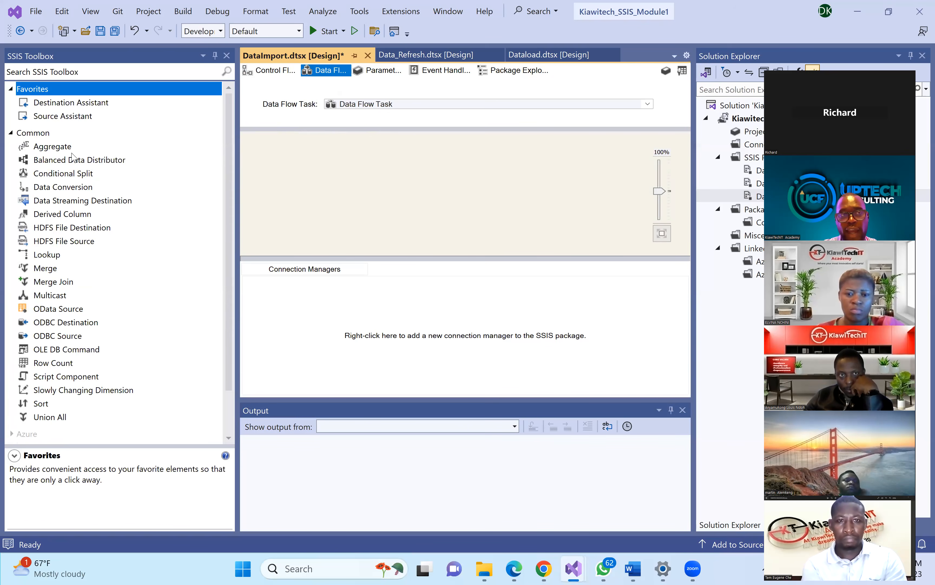
pyautogui.click(263, 71)
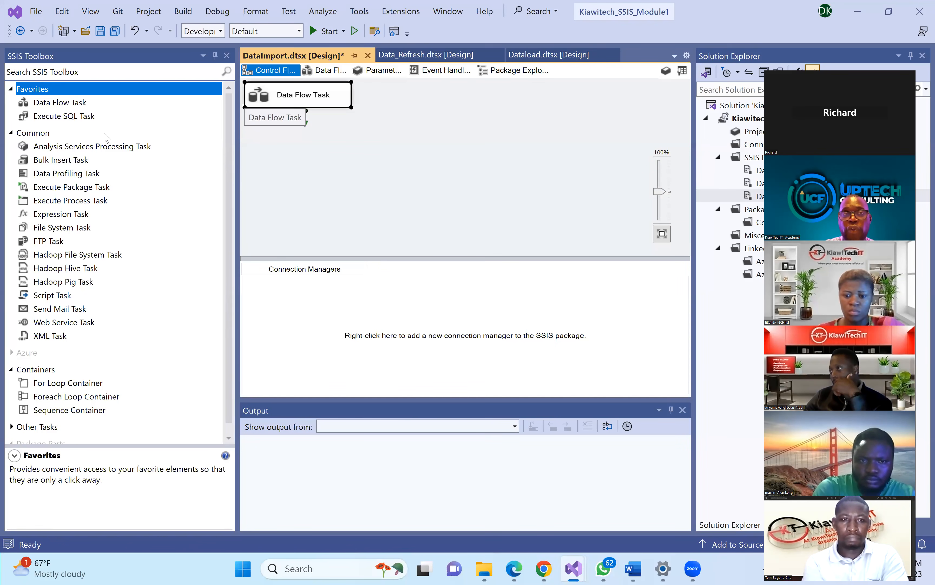
pyautogui.doubleClick(292, 96)
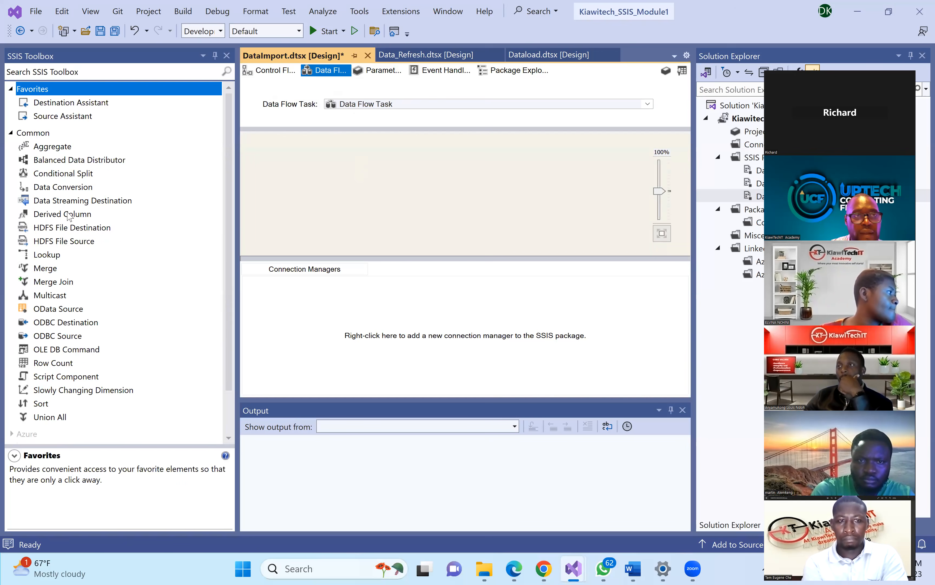
pyautogui.moveTo(232, 236); pyautogui.dragTo(234, 292)
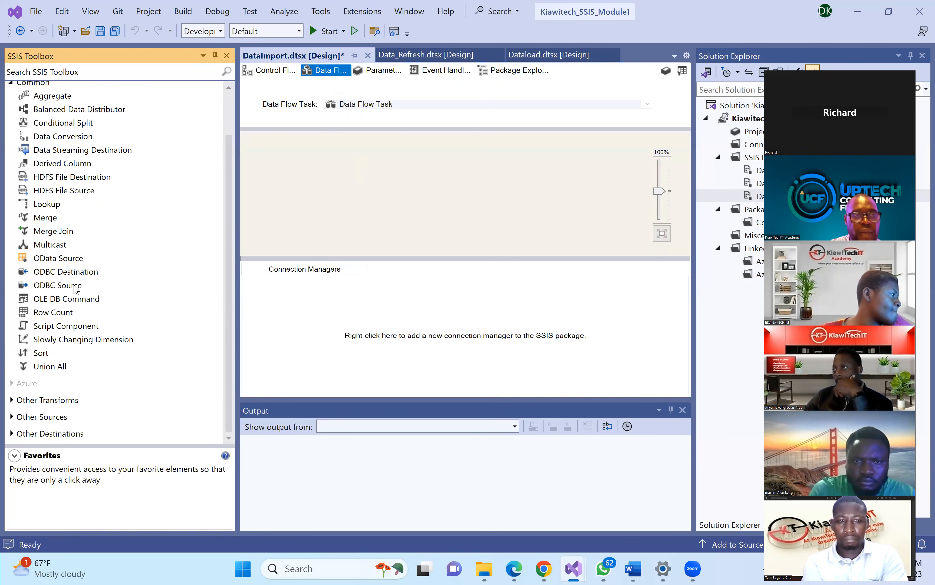
pyautogui.scroll(2, 60, 154)
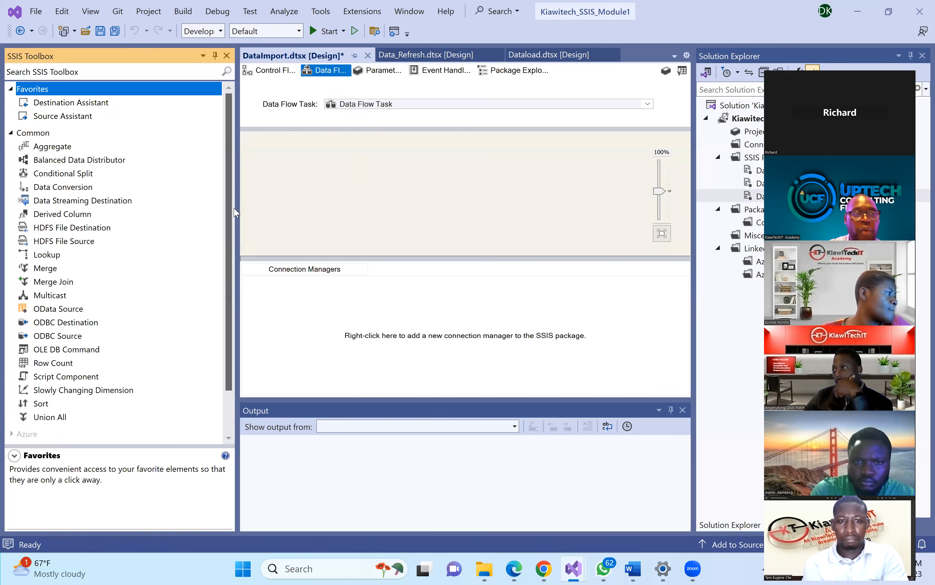
pyautogui.click(11, 132)
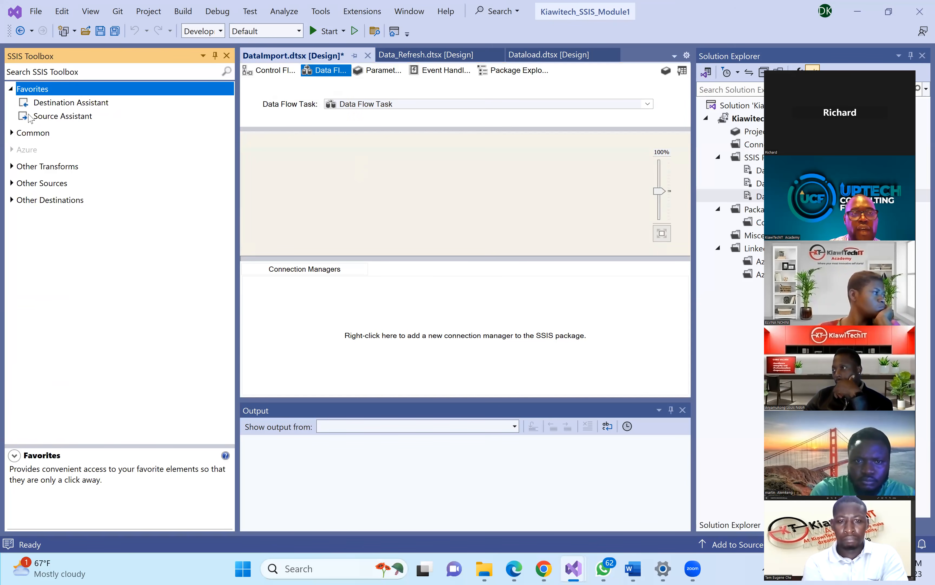
pyautogui.click(11, 132)
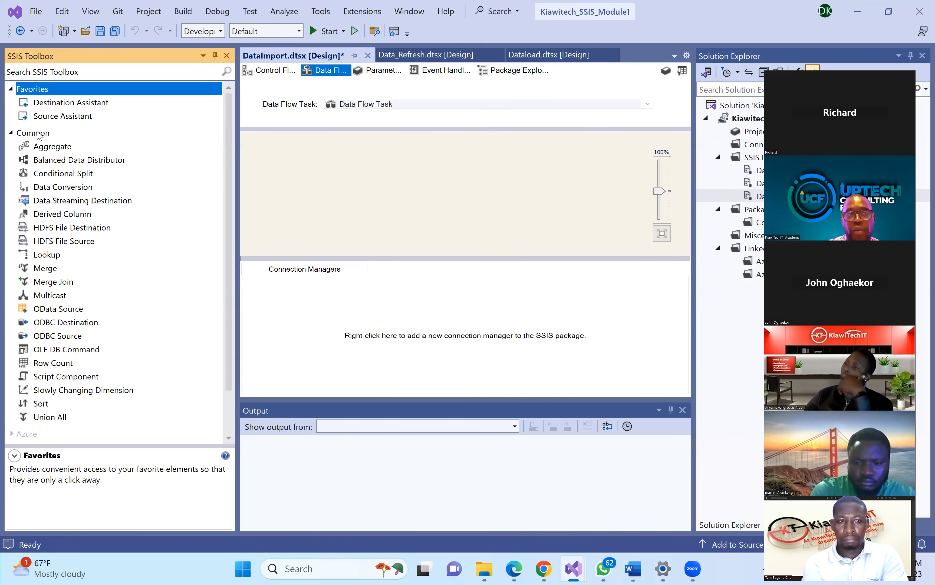
# - Compare the Source and Destination Assistants, then open the Source Assistant
pyautogui.click(49, 118)
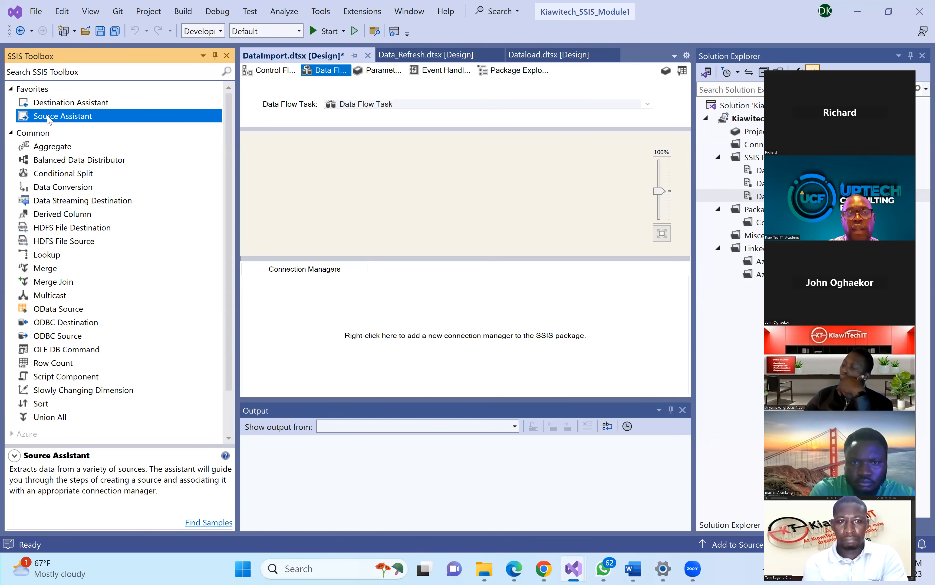
pyautogui.click(52, 105)
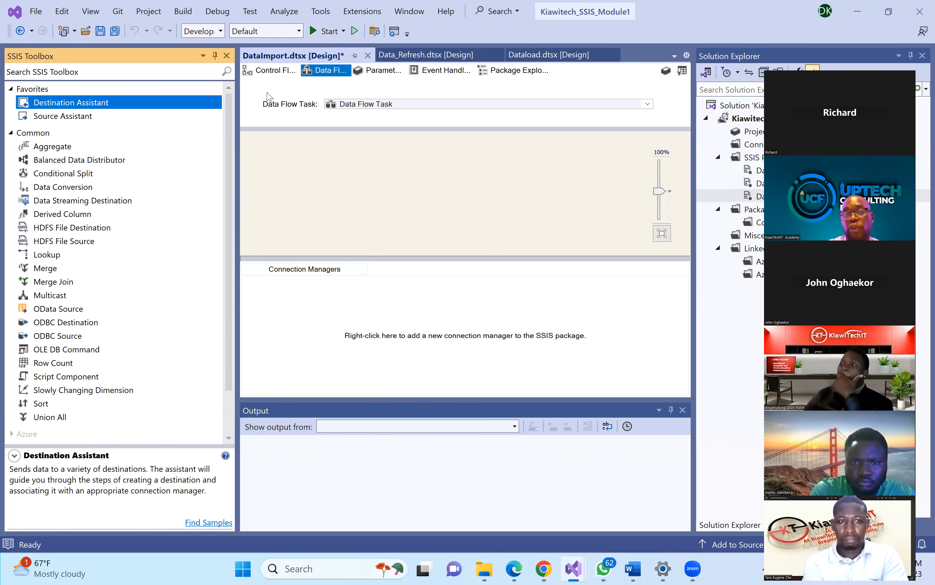
pyautogui.click(54, 116)
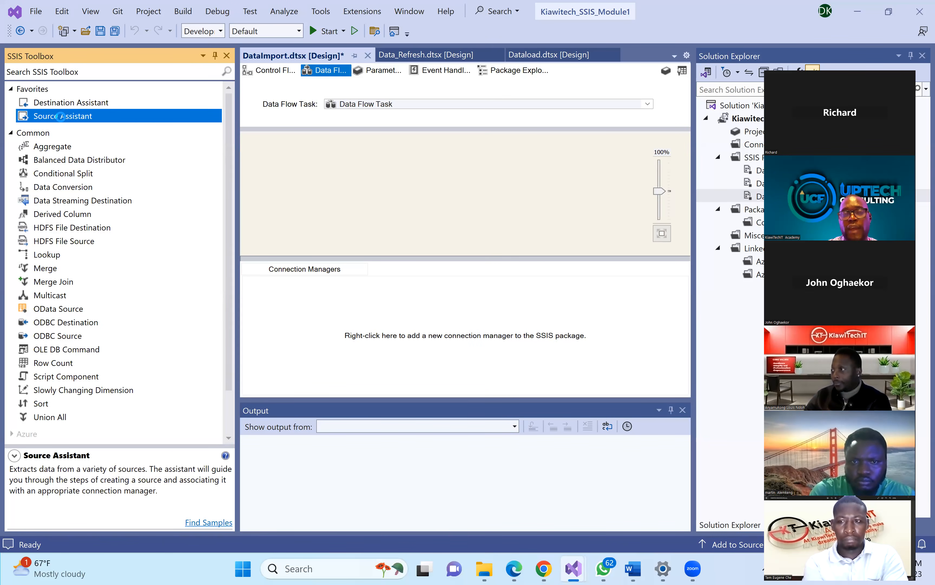
pyautogui.doubleClick(64, 116)
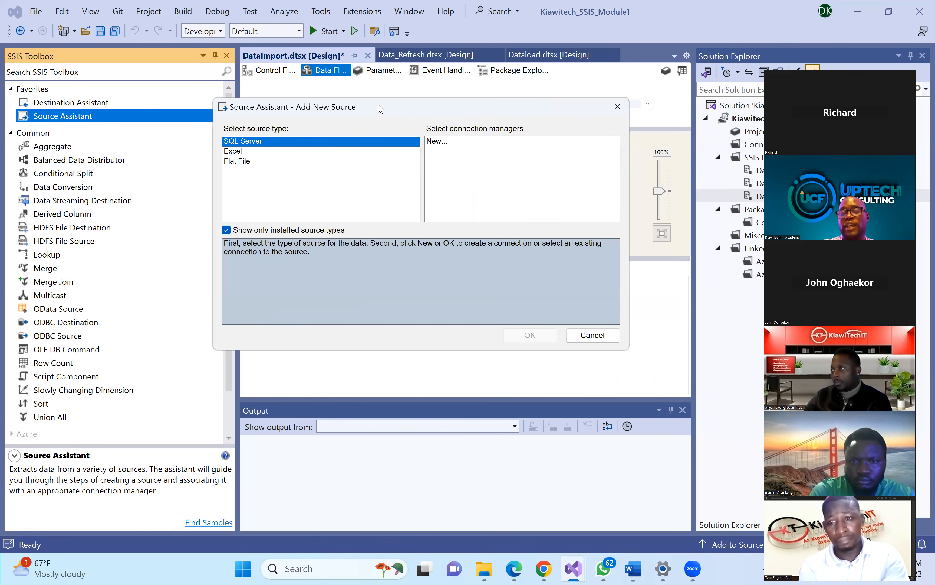
# - Try Excel, Flat File and SQL Server source types, cancel, and select Connection Managers
pyautogui.click(241, 153)
pyautogui.click(244, 162)
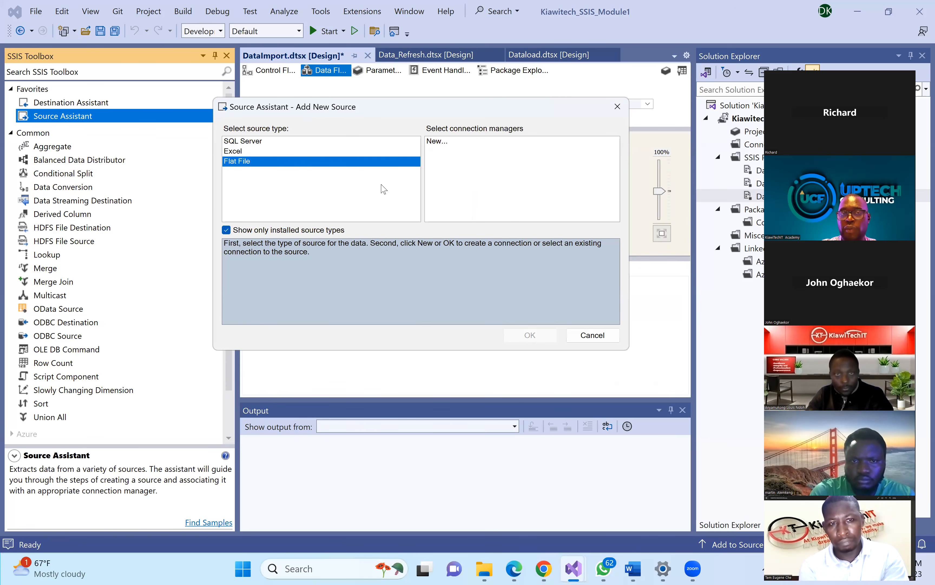
pyautogui.click(262, 141)
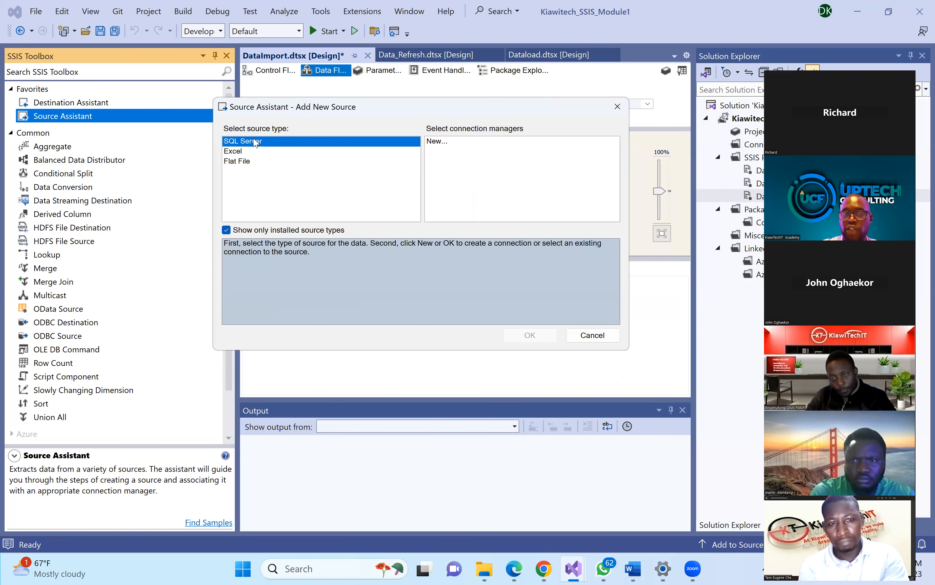
pyautogui.click(586, 338)
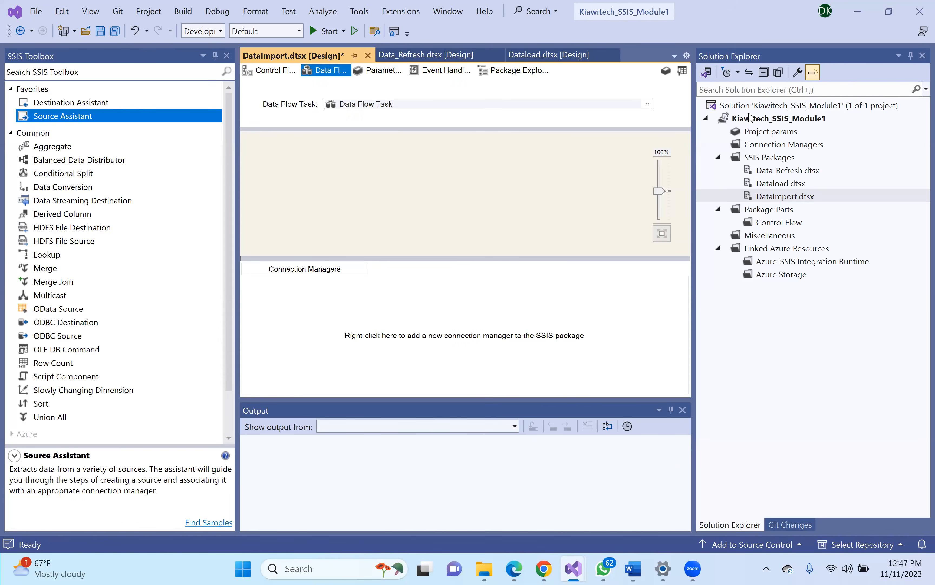
pyautogui.click(769, 147)
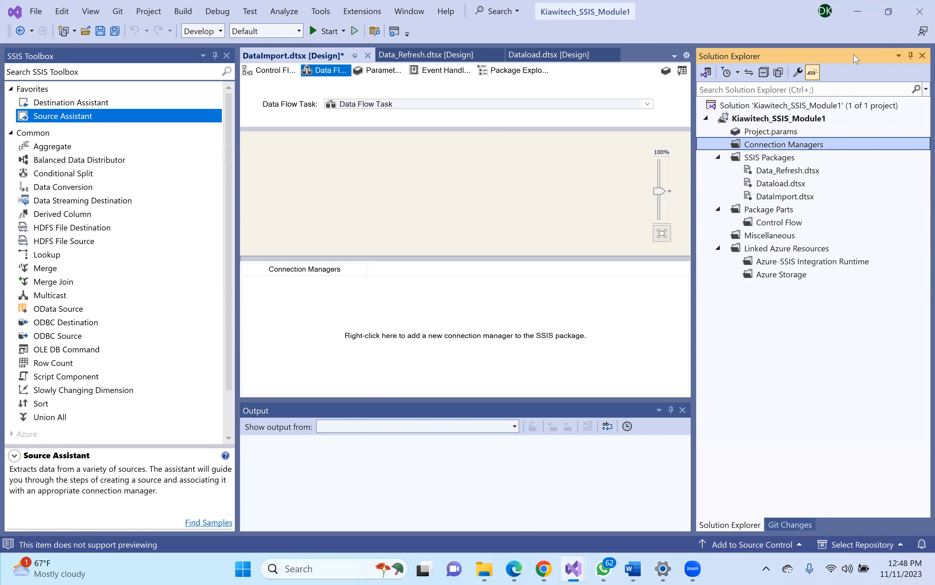
pyautogui.rightClick(758, 150)
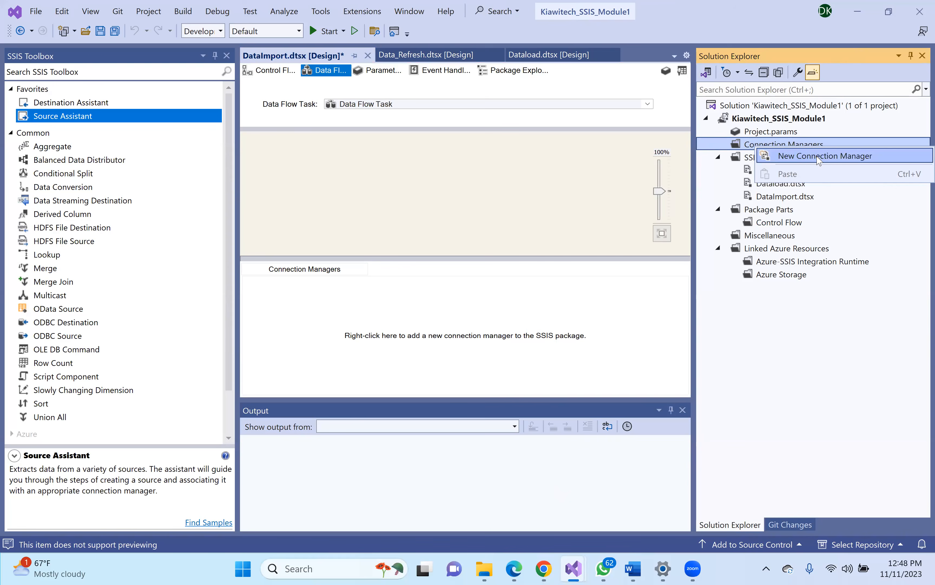
pyautogui.click(336, 449)
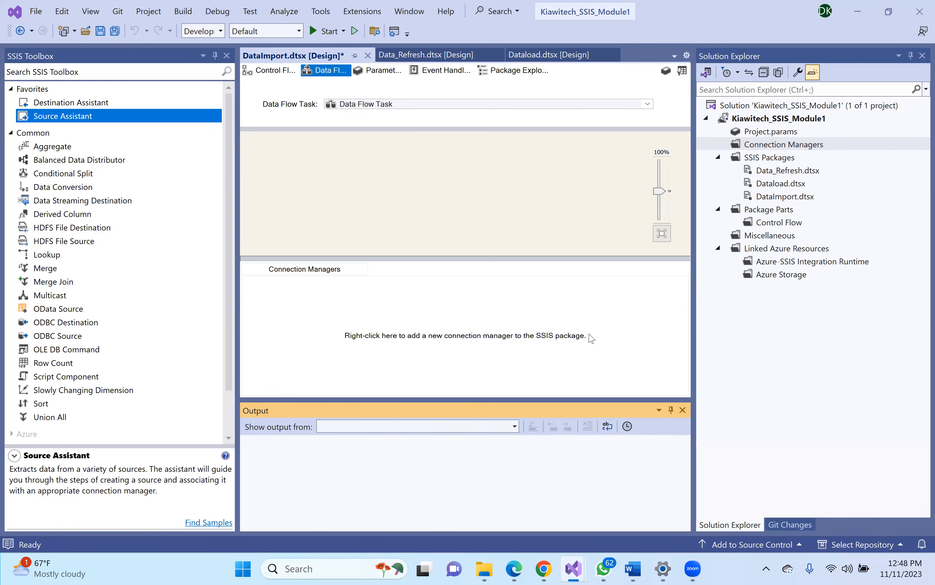
pyautogui.click(273, 73)
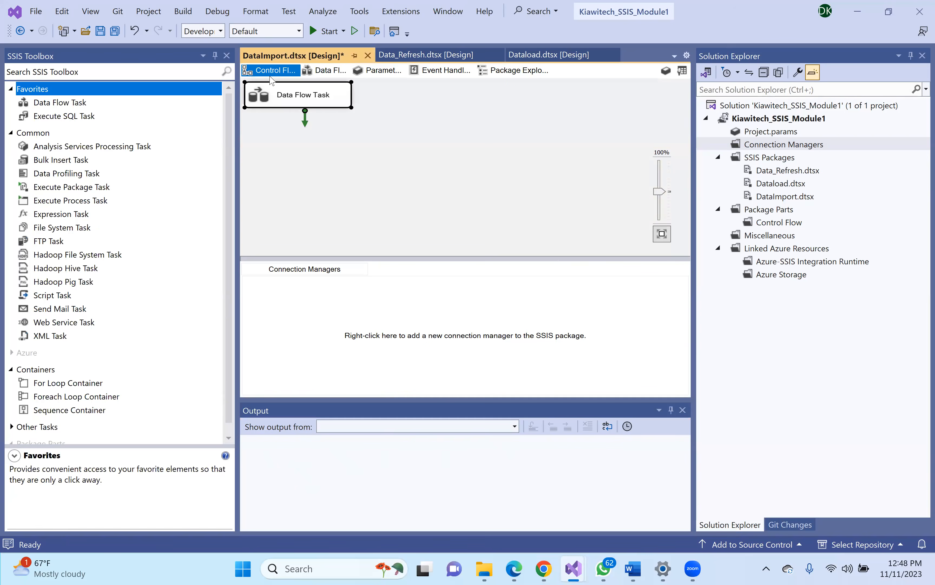
pyautogui.click(326, 71)
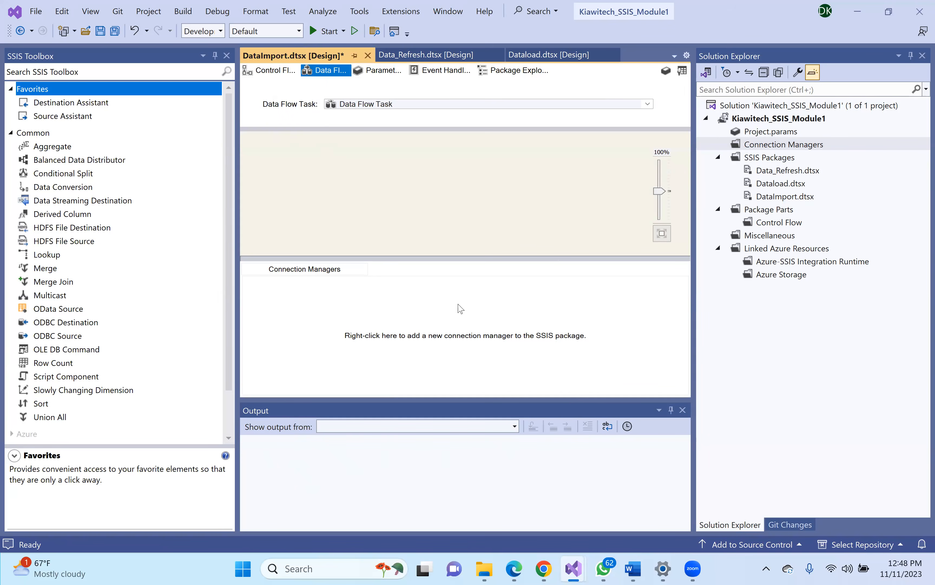
pyautogui.click(404, 322)
pyautogui.rightClick(404, 322)
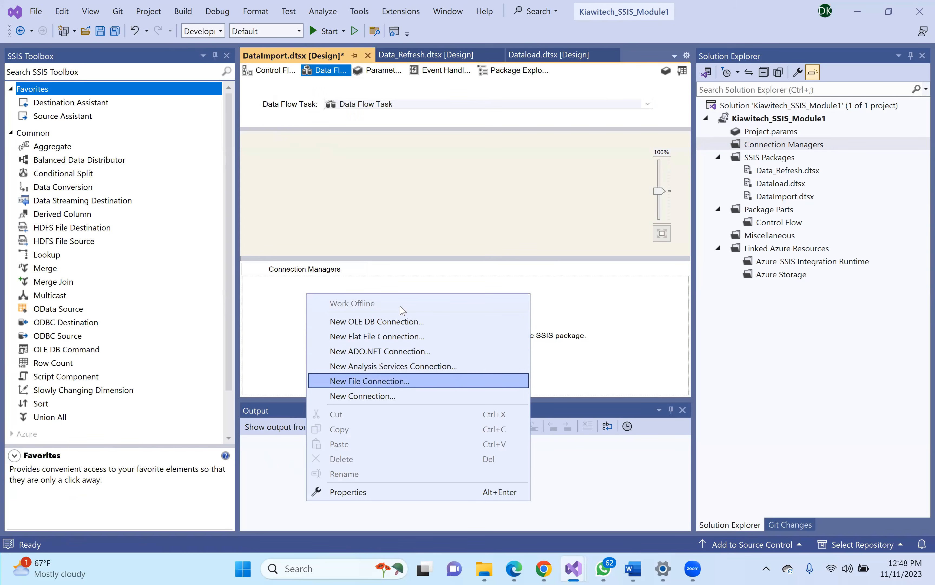
pyautogui.rightClick(784, 146)
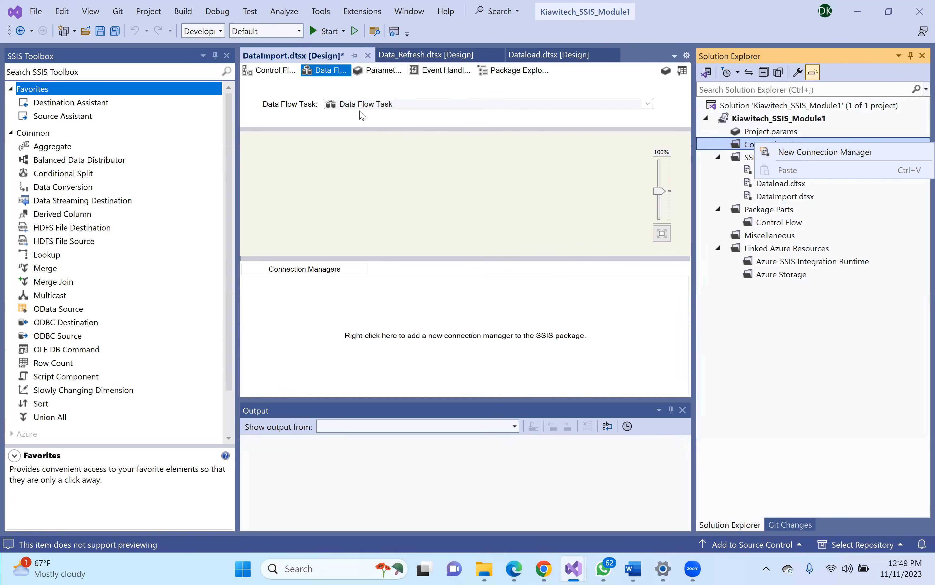
pyautogui.rightClick(368, 326)
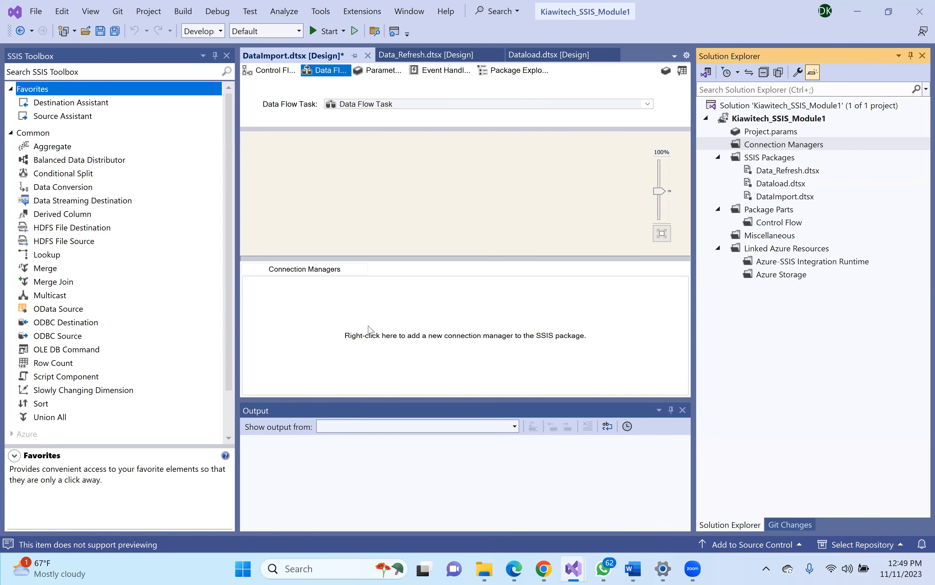
pyautogui.click(370, 325)
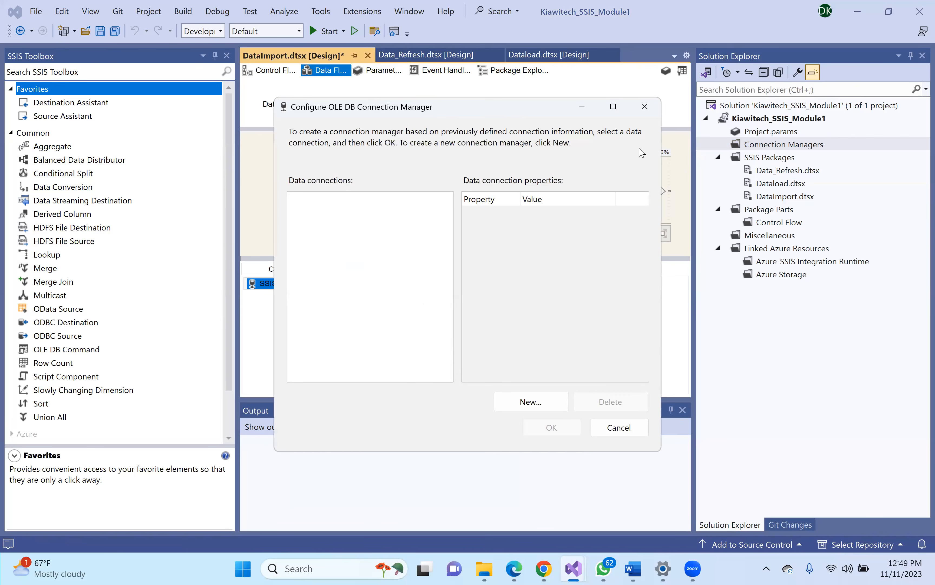
pyautogui.click(646, 105)
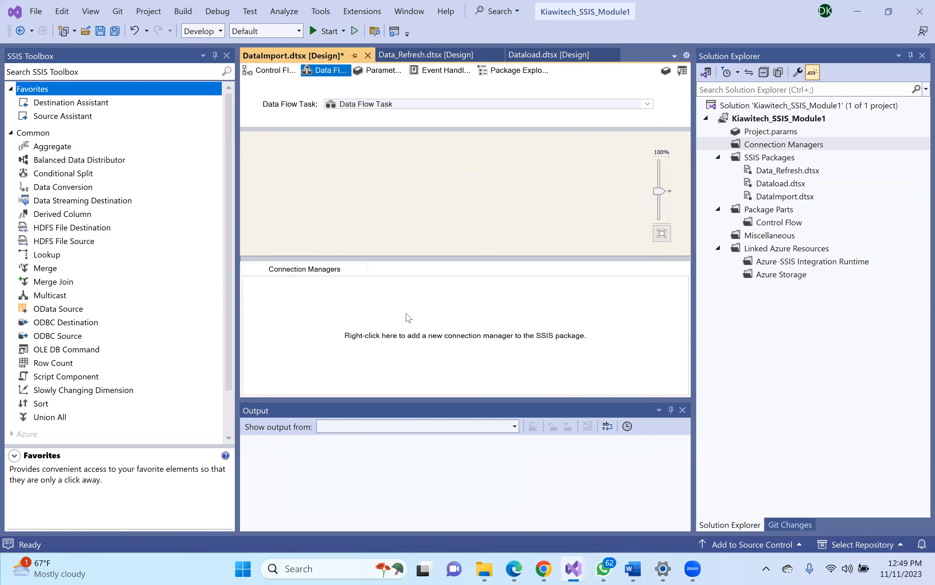
pyautogui.rightClick(408, 317)
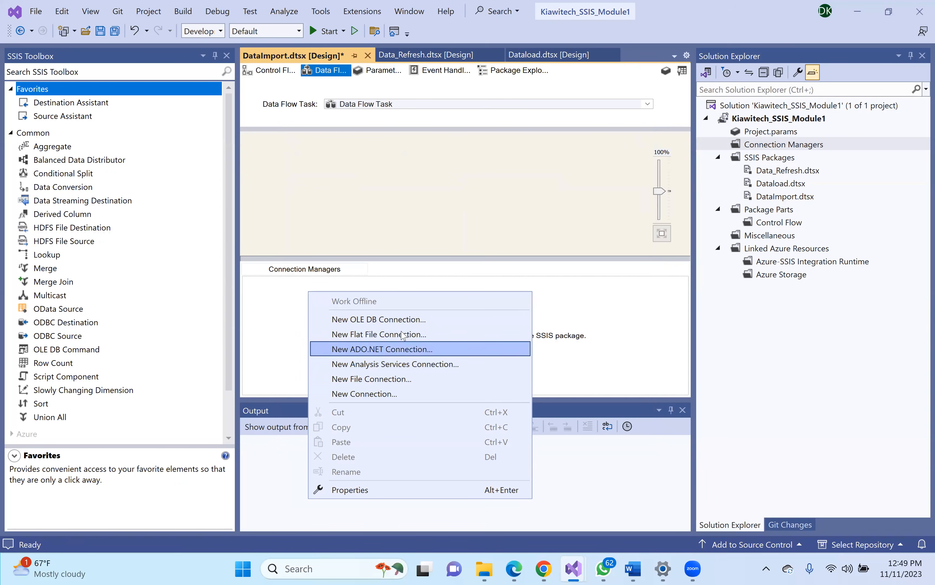
pyautogui.click(405, 322)
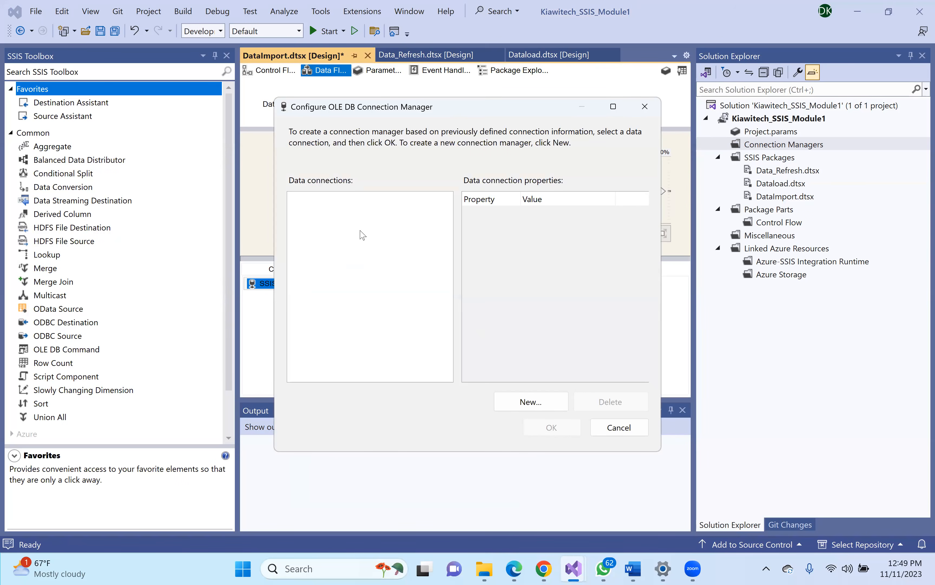
pyautogui.click(529, 399)
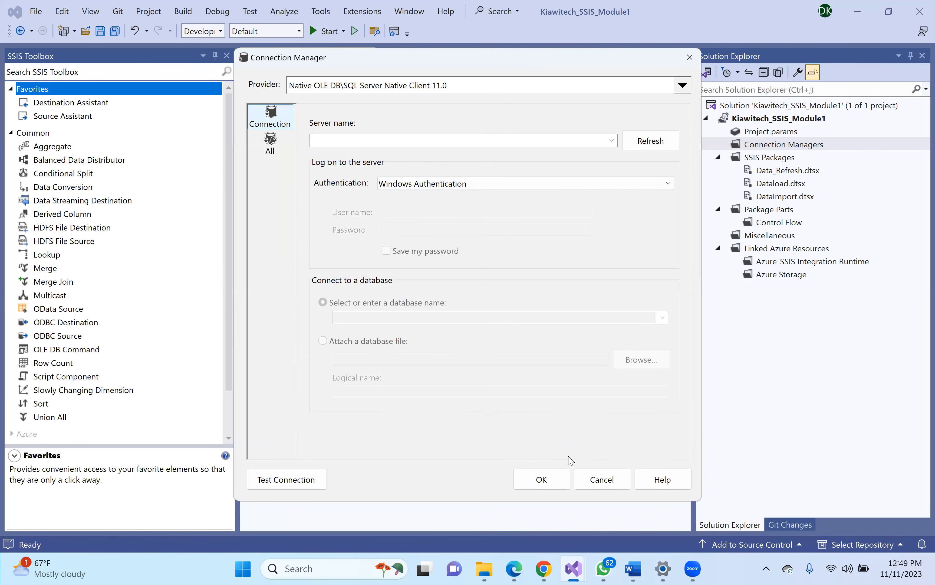
pyautogui.click(602, 480)
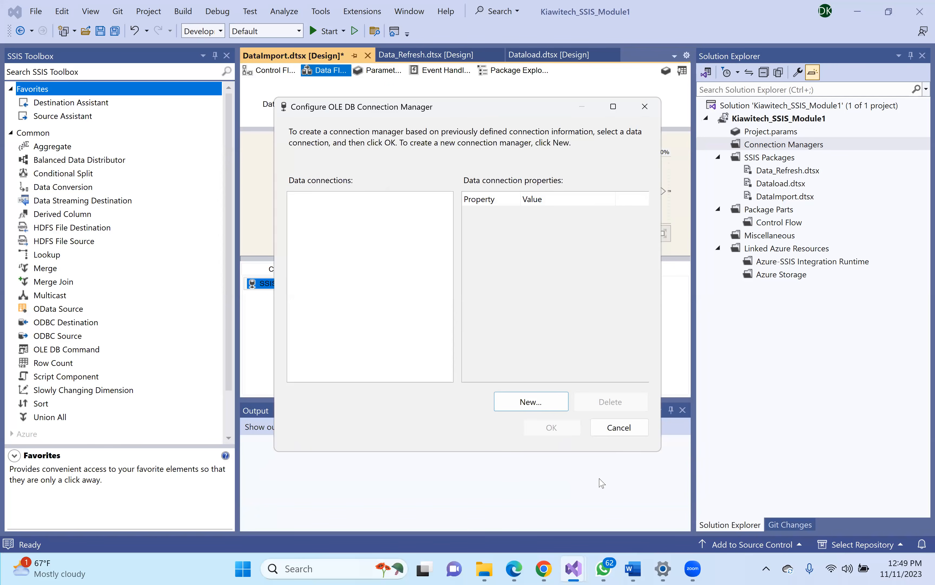
pyautogui.click(626, 429)
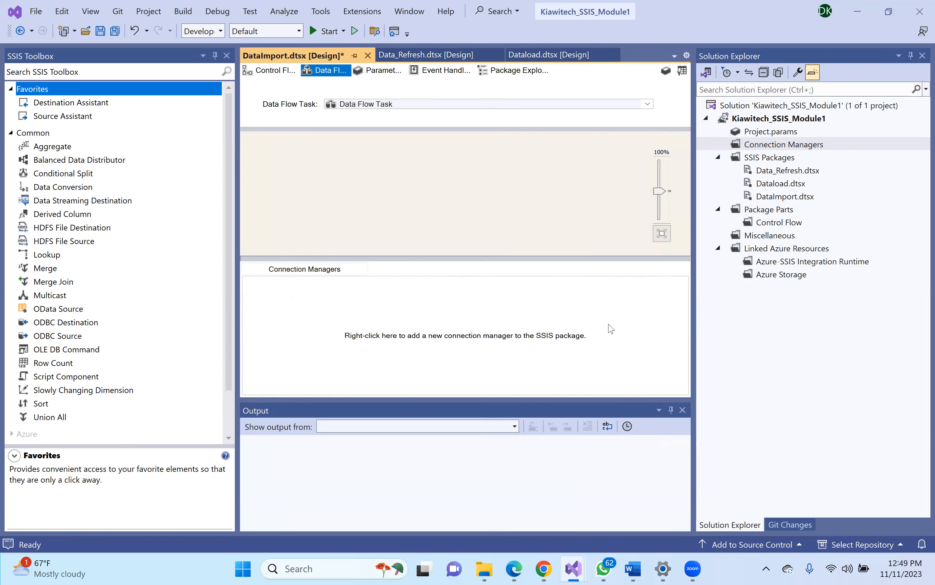
# - Return to the Control Flow tab and launch SQL Server Management Studio from Windows Search
pyautogui.click(262, 74)
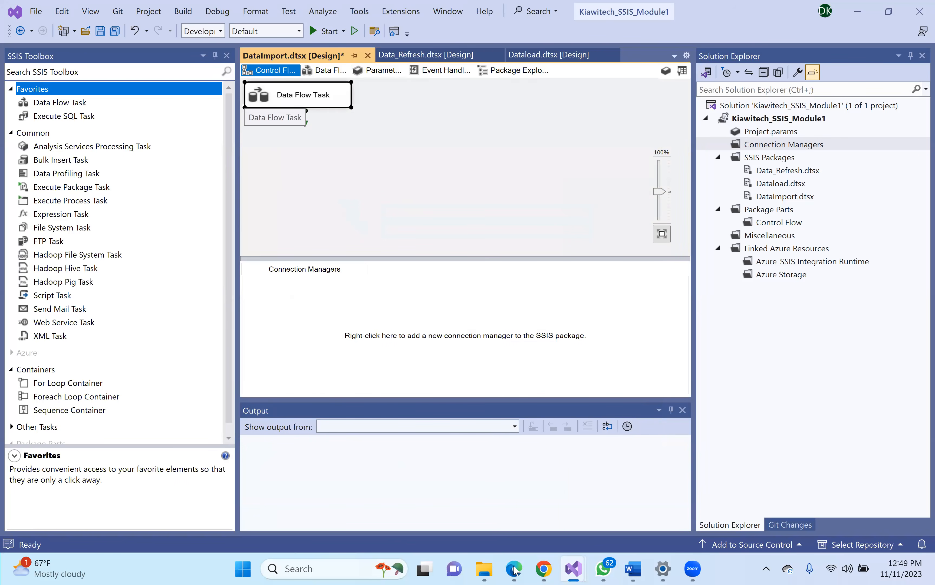
pyautogui.moveTo(514, 566)
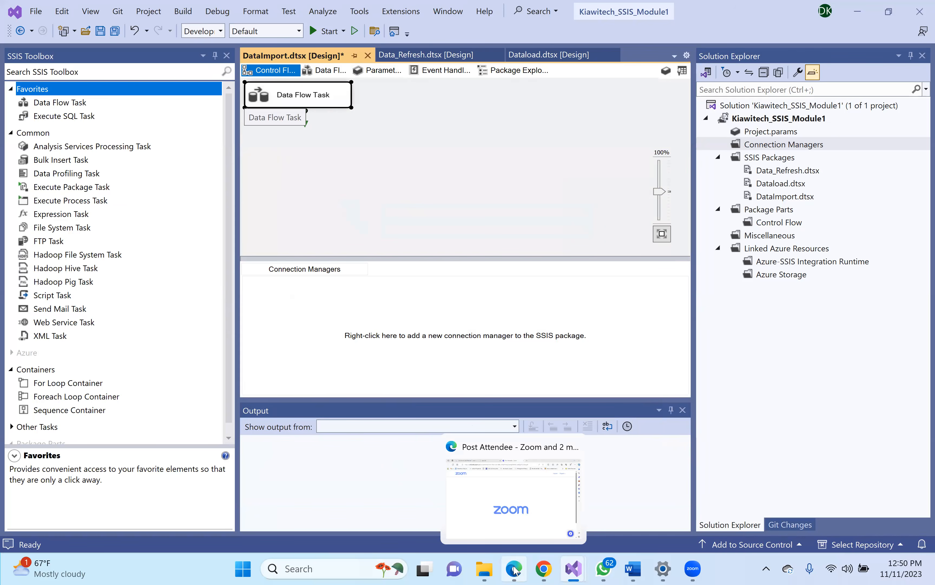
pyautogui.click(298, 569)
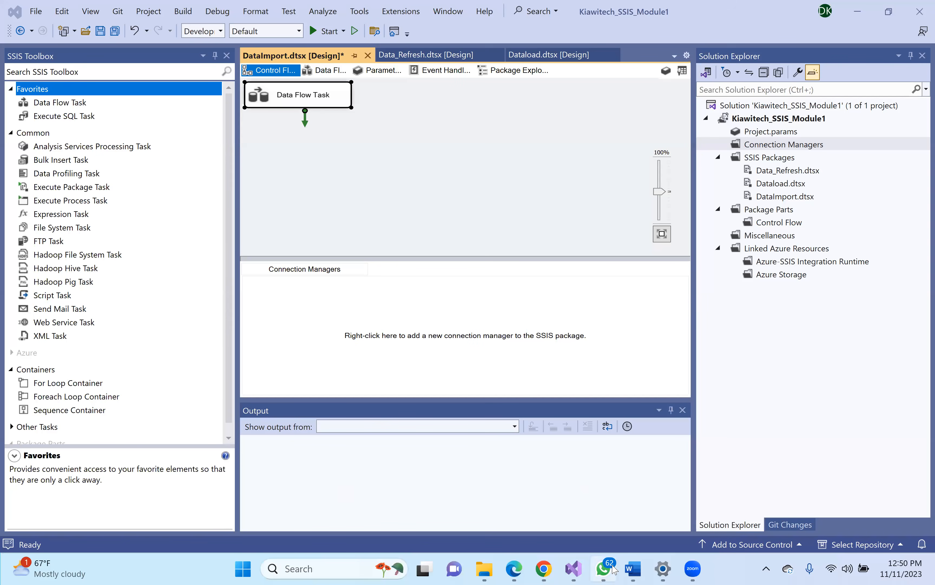
pyautogui.moveTo(653, 569)
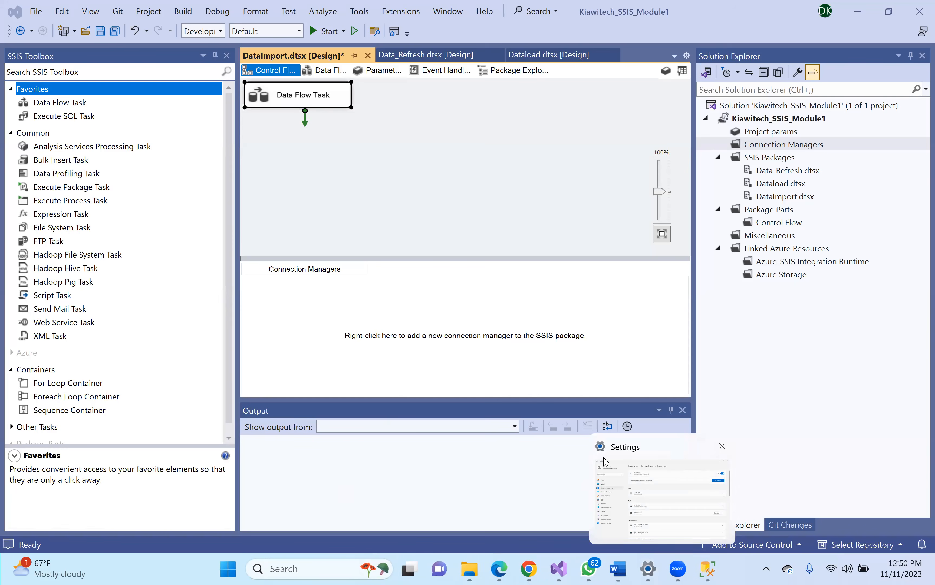
pyautogui.moveTo(714, 571)
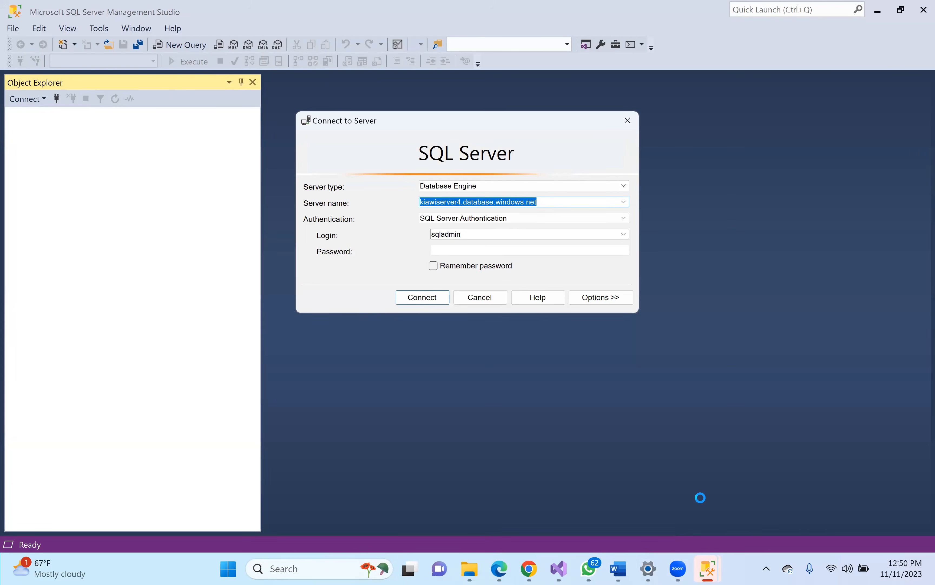
# - Browse the local Database Engine servers and choose the default KIAWITECH instance as server name
pyautogui.click(623, 201)
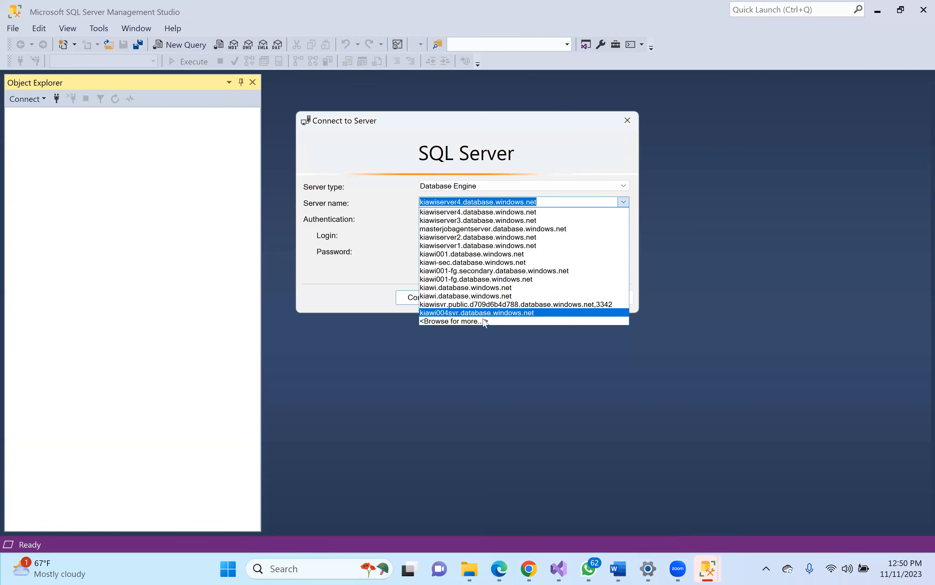
pyautogui.click(482, 329)
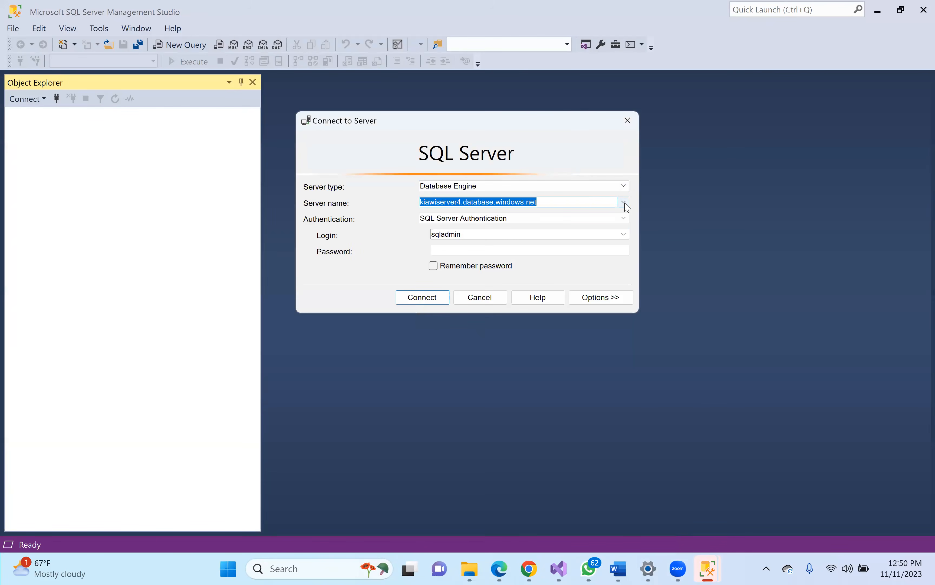
pyautogui.click(624, 202)
pyautogui.click(480, 327)
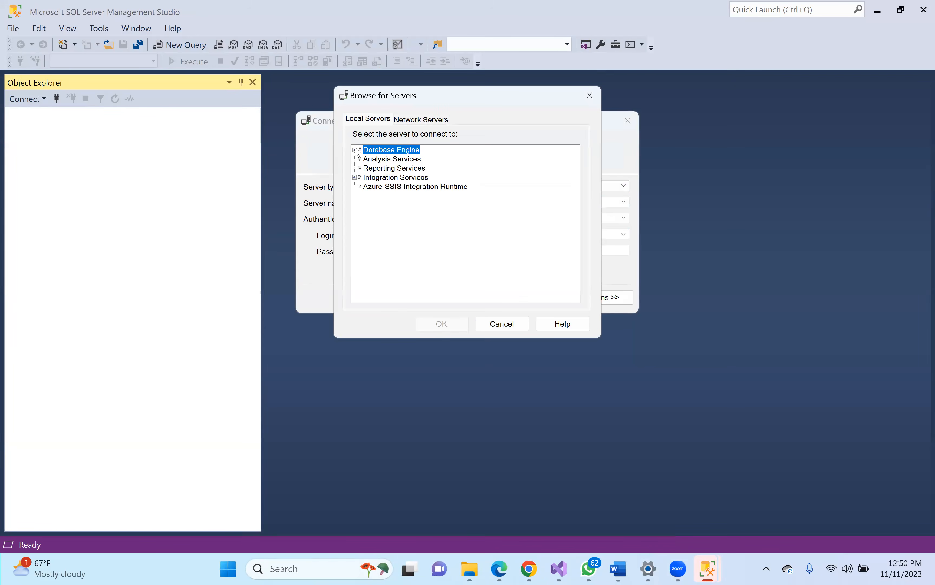
pyautogui.click(355, 150)
pyautogui.click(400, 171)
pyautogui.click(394, 152)
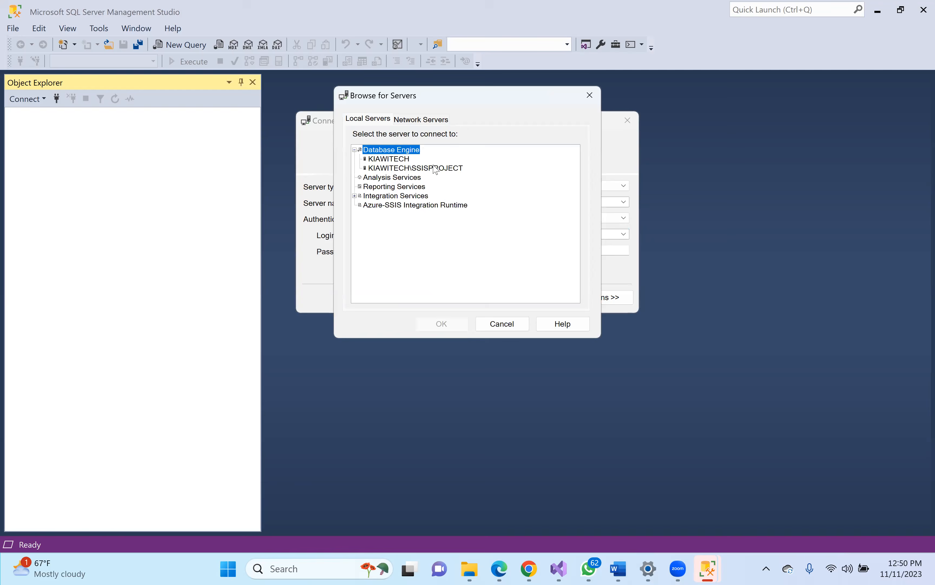
pyautogui.click(417, 168)
pyautogui.click(404, 160)
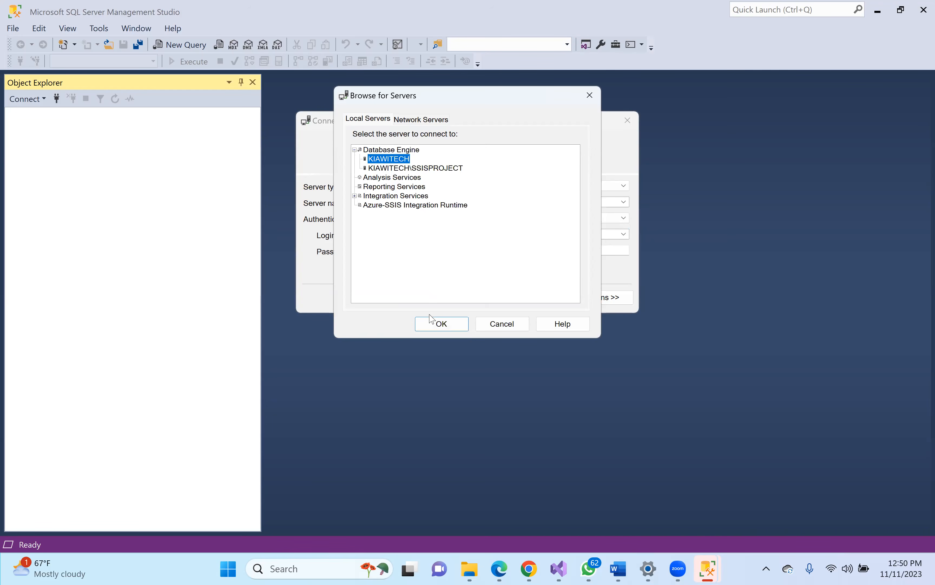
pyautogui.click(433, 321)
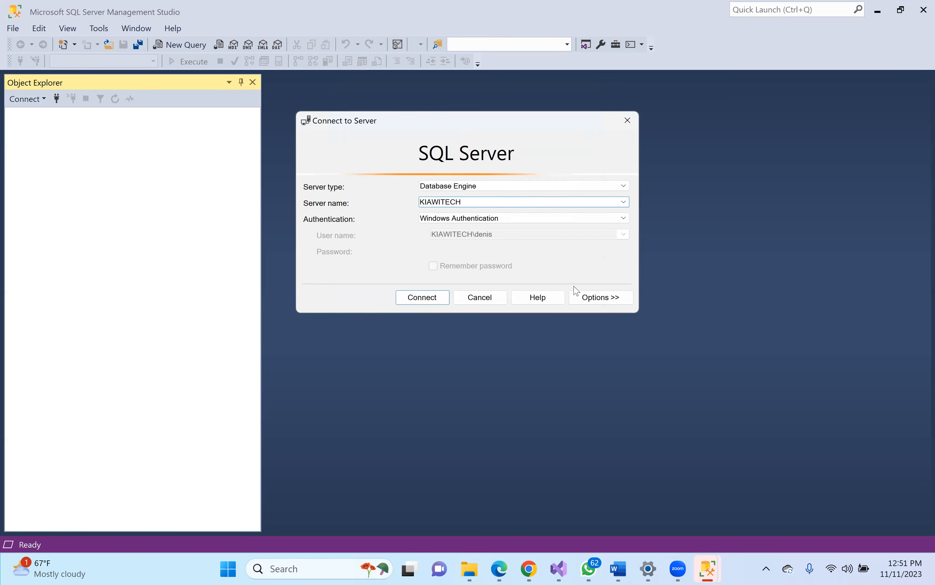
# - Enable Trust server certificate in the connection options and connect to KIAWITECH
pyautogui.click(599, 297)
pyautogui.click(345, 327)
pyautogui.click(416, 437)
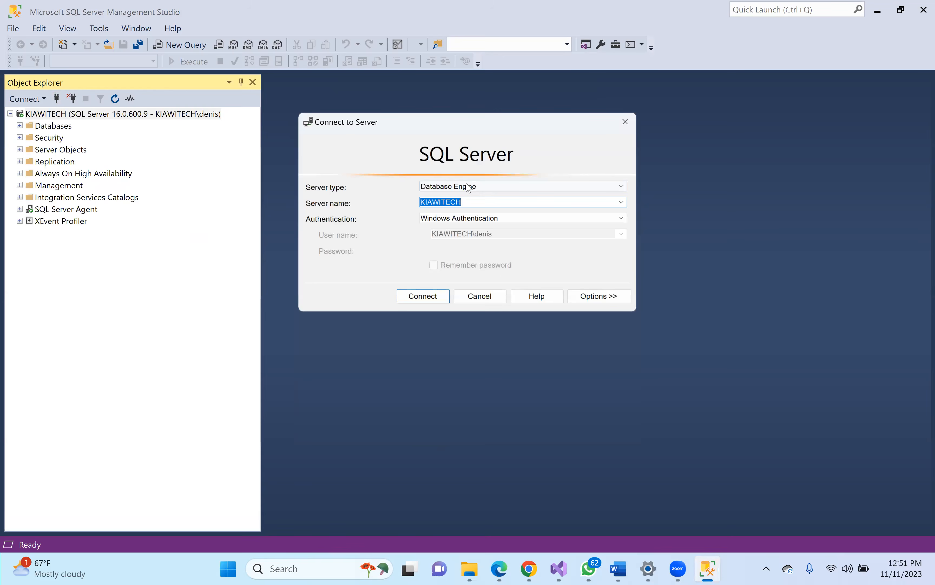
# - Connect to the KIAWITECH\SSISPROJECT instance with Trust server certificate enabled
pyautogui.click(624, 202)
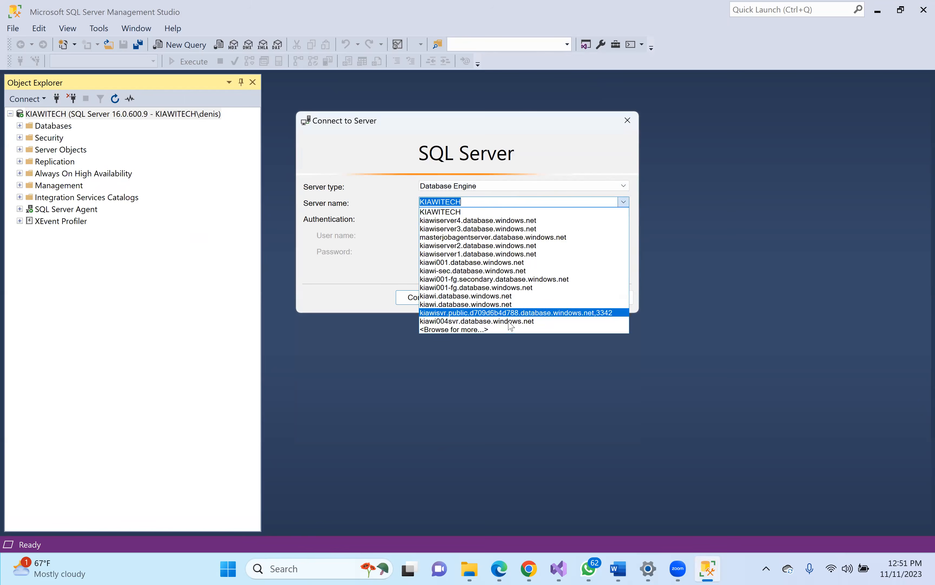
pyautogui.click(493, 328)
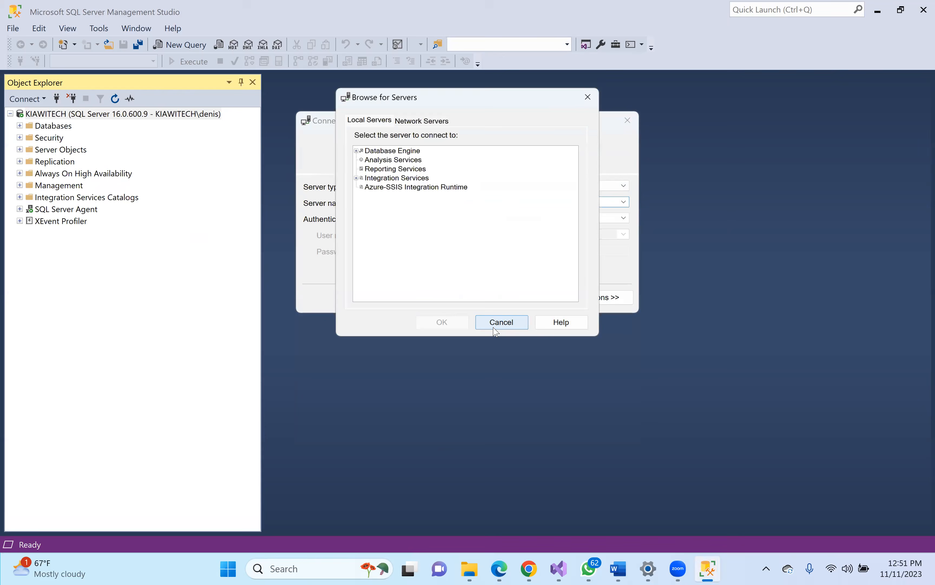
pyautogui.click(354, 150)
pyautogui.click(387, 169)
pyautogui.click(435, 323)
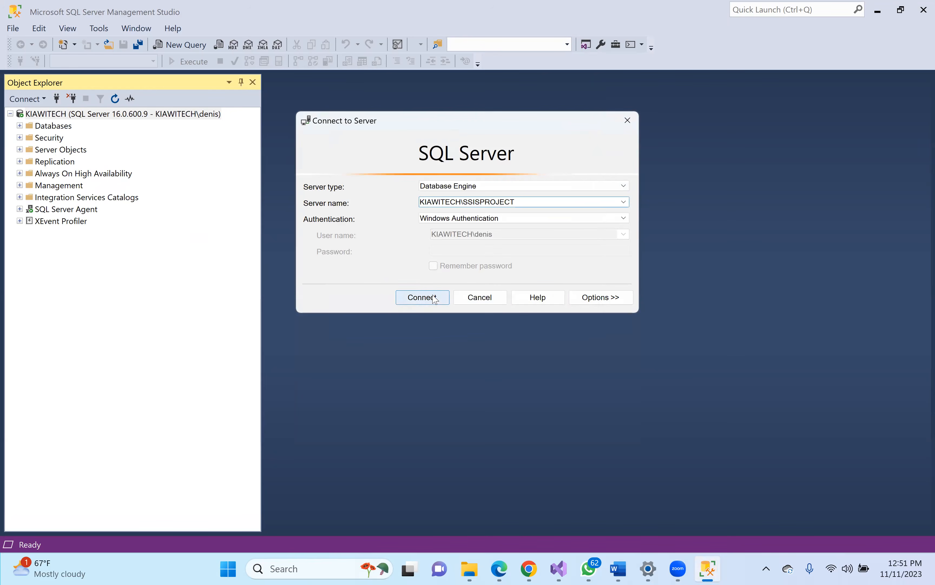
pyautogui.click(600, 296)
pyautogui.click(326, 325)
pyautogui.click(416, 435)
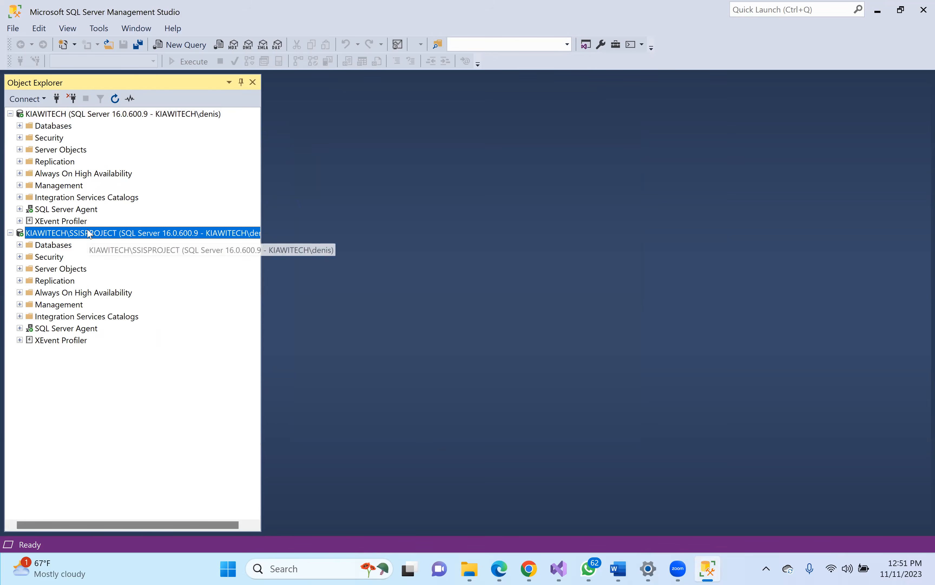
# - Expand the Databases folders of SSISPROJECT and KIAWITECH, selecting KIAWITECH's Databases
pyautogui.click(20, 245)
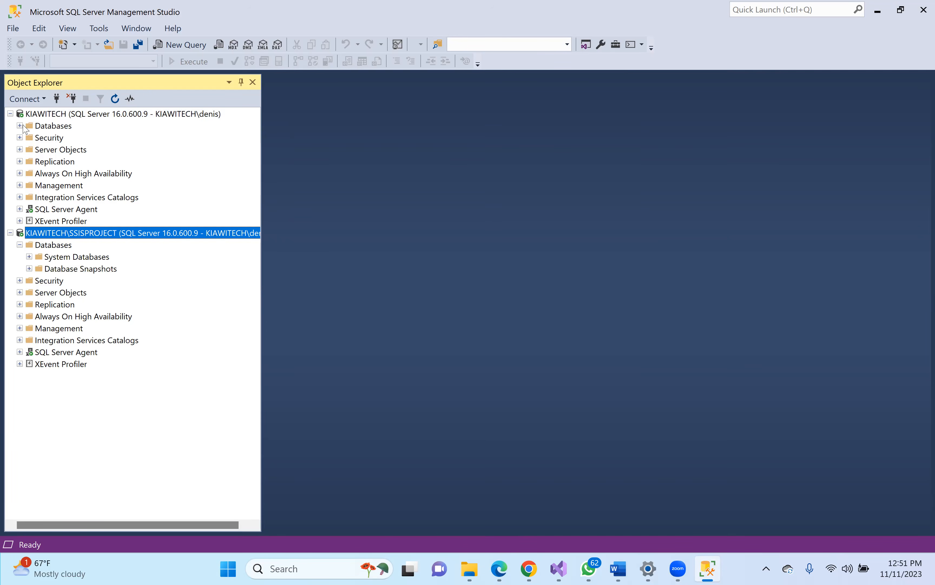
pyautogui.click(19, 126)
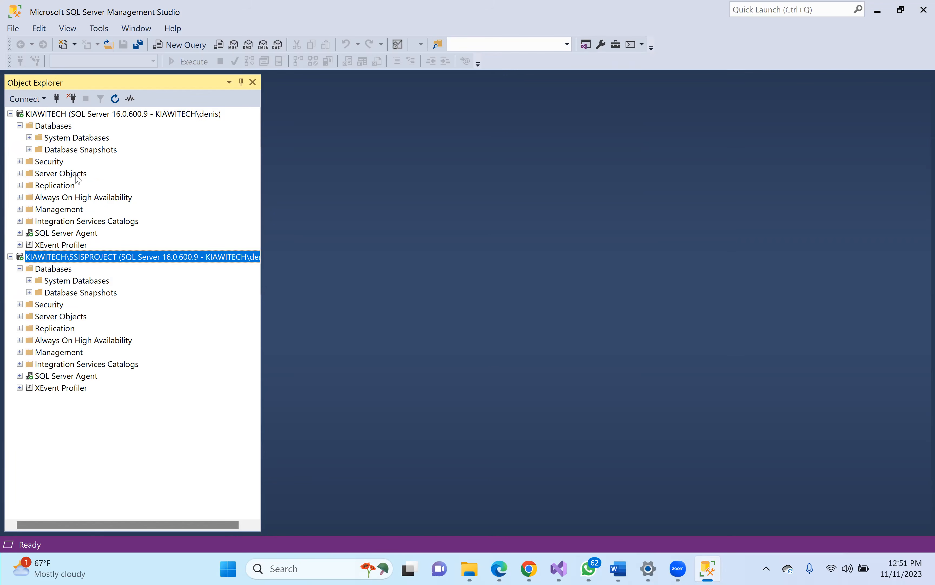
pyautogui.click(58, 126)
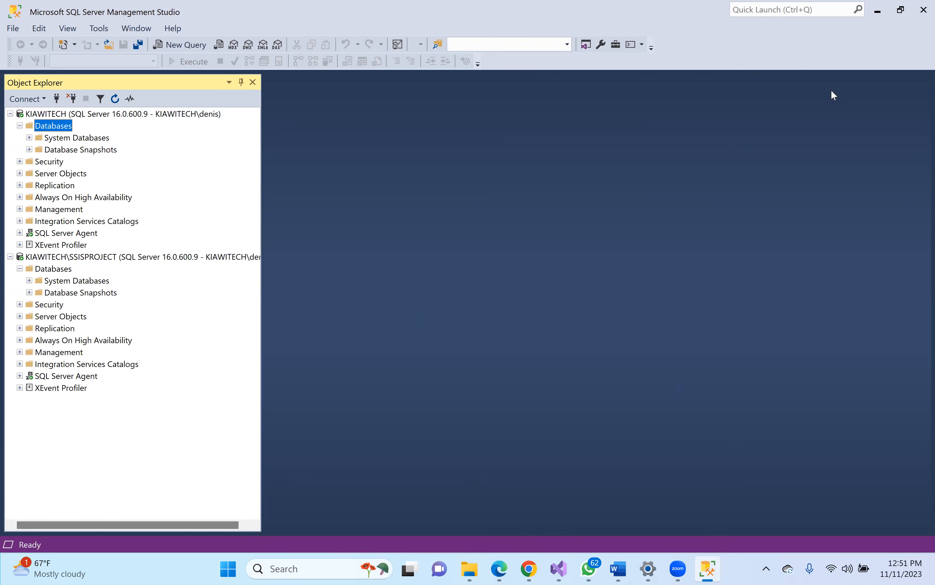
pyautogui.moveTo(554, 571)
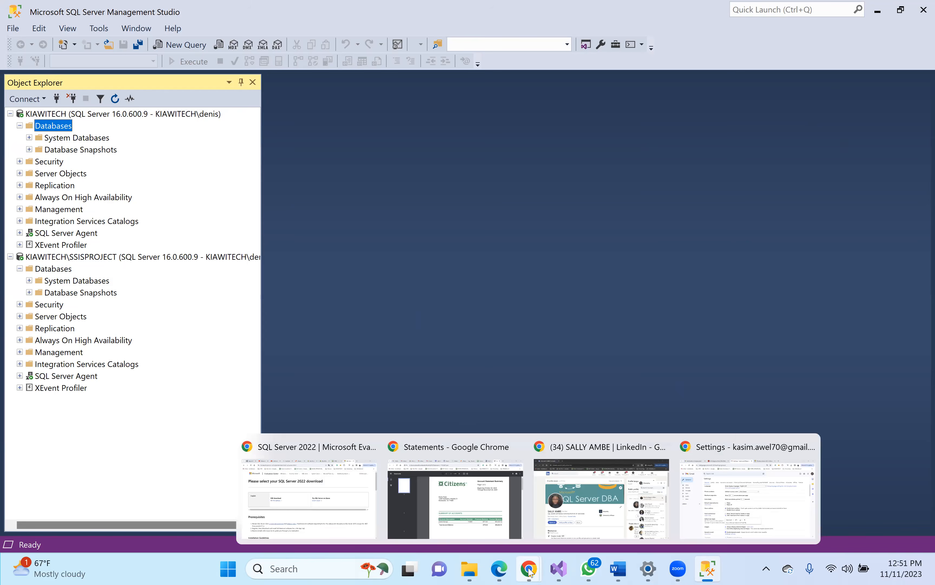
# - In a new Chrome tab, search 'adventureworks sample database' and open the Microsoft Learn result
pyautogui.click(725, 499)
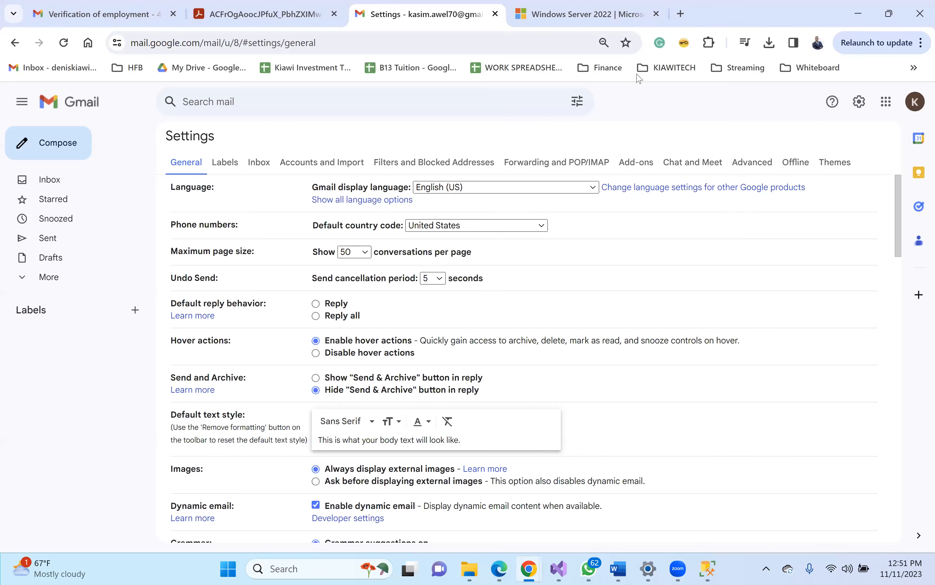
pyautogui.click(680, 14)
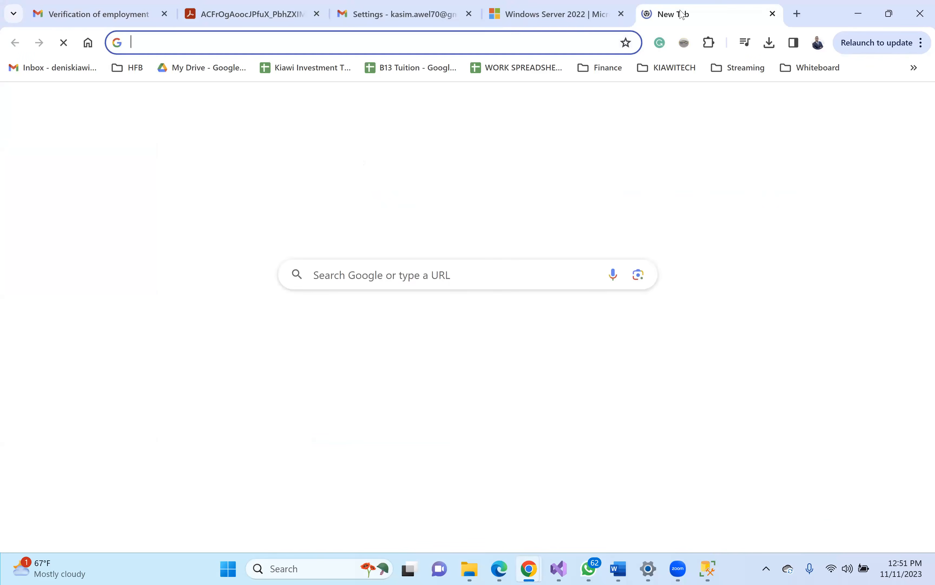
pyautogui.write('as')
pyautogui.press('BackSpace')
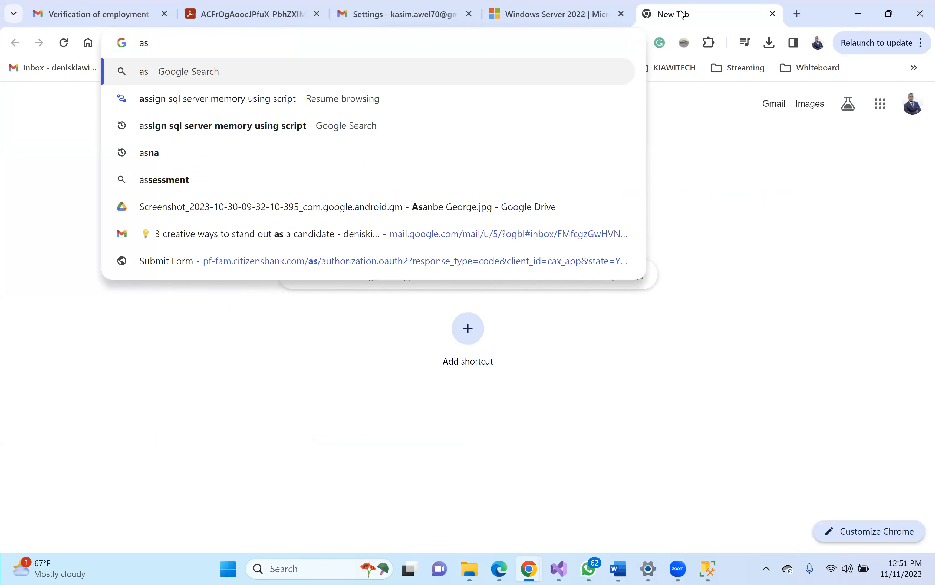
pyautogui.press('BackSpace')
pyautogui.write('dve')
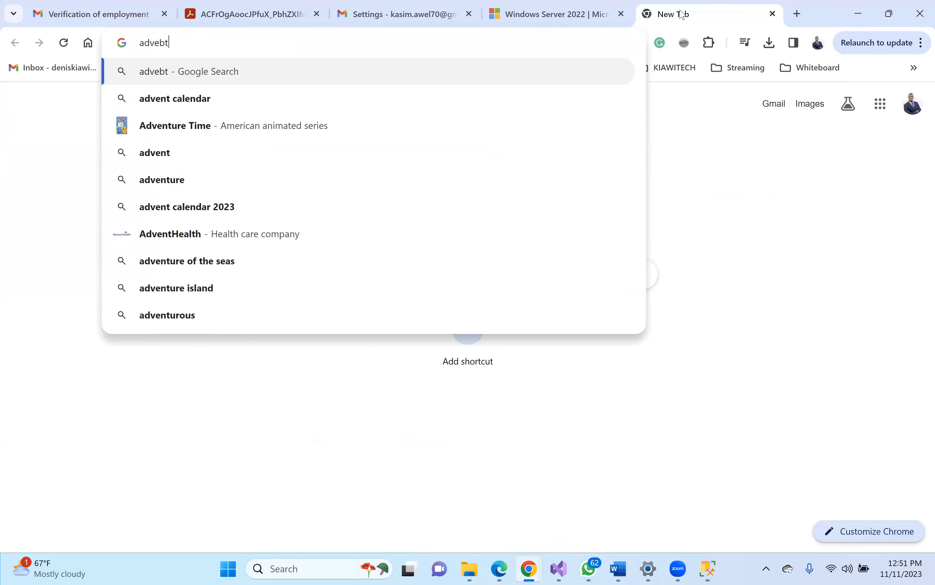
pyautogui.write('ntr')
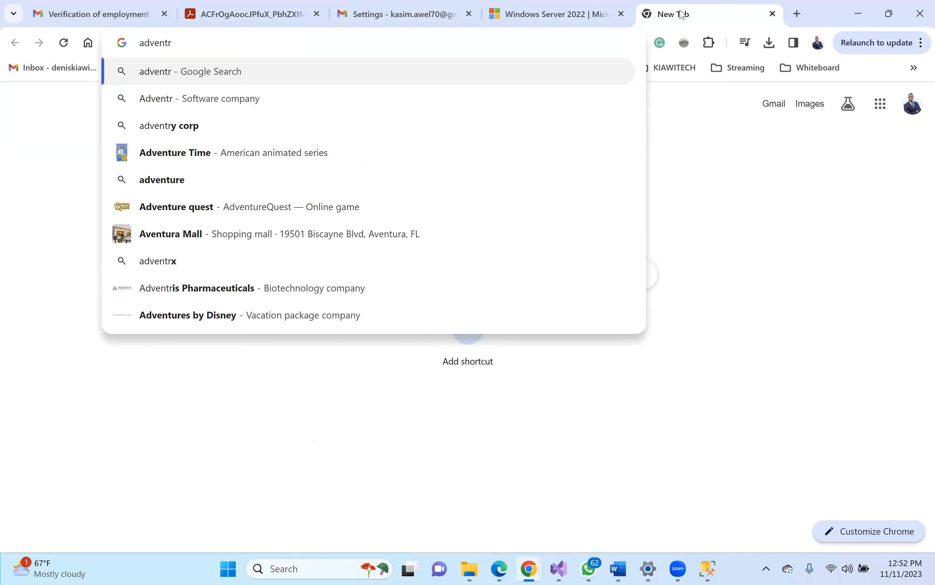
pyautogui.press('BackSpace')
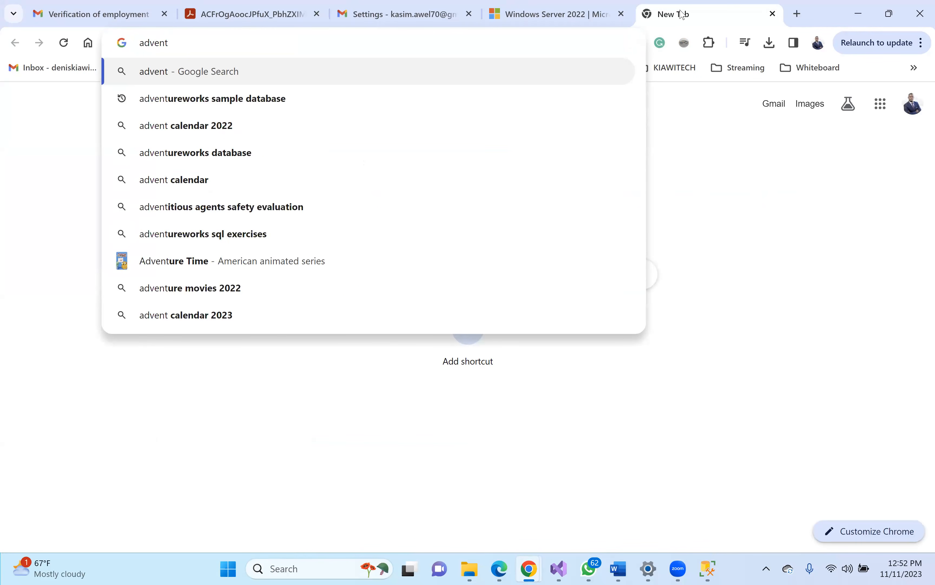
pyautogui.write('ures')
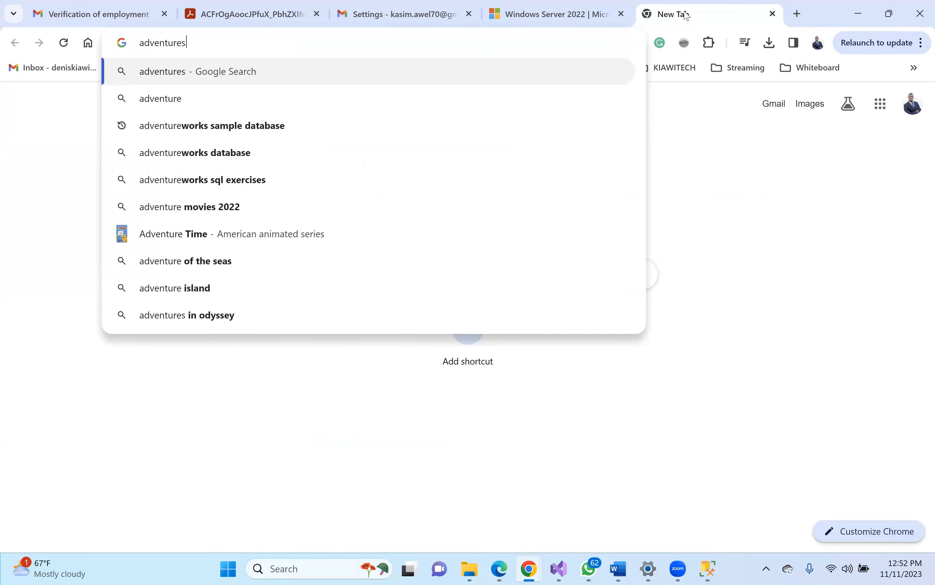
pyautogui.press('BackSpace')
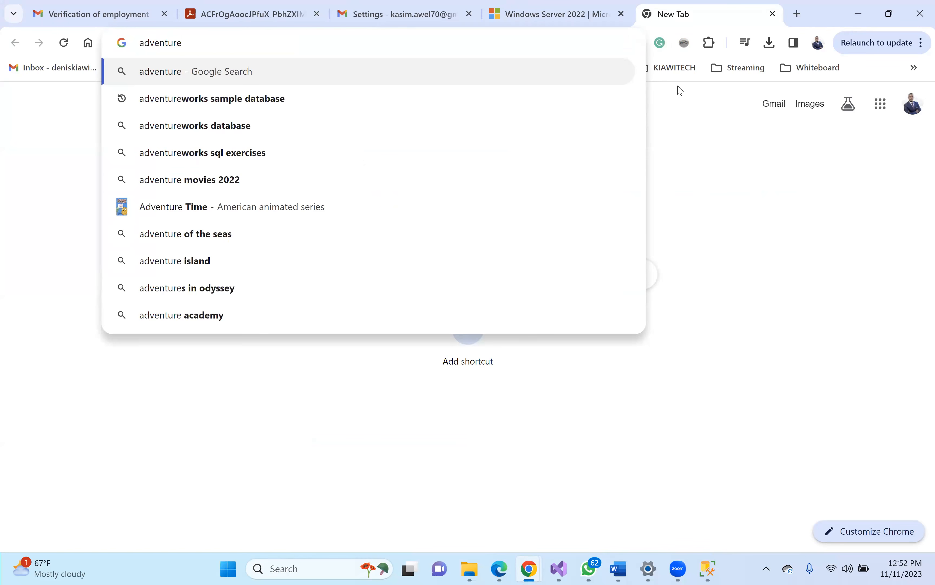
pyautogui.click(303, 107)
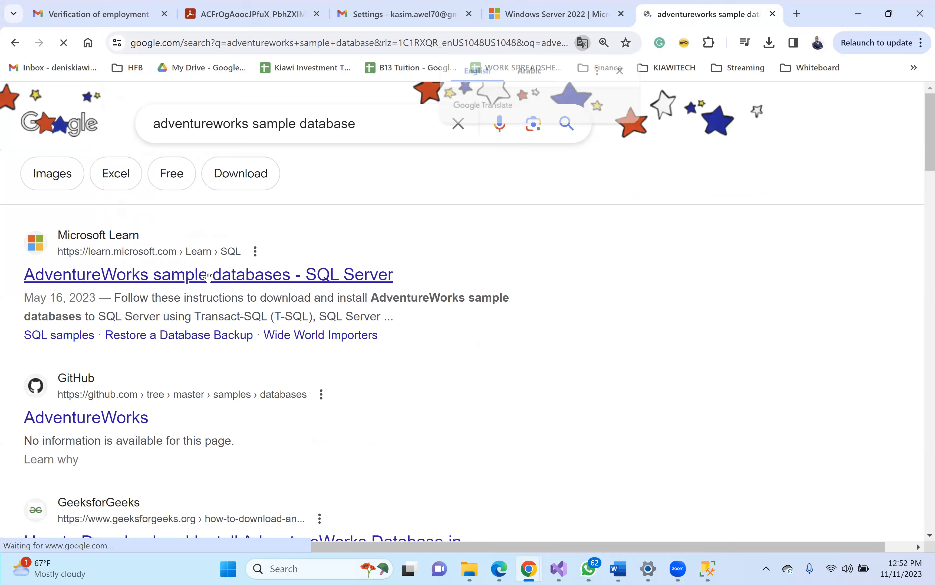
pyautogui.click(208, 275)
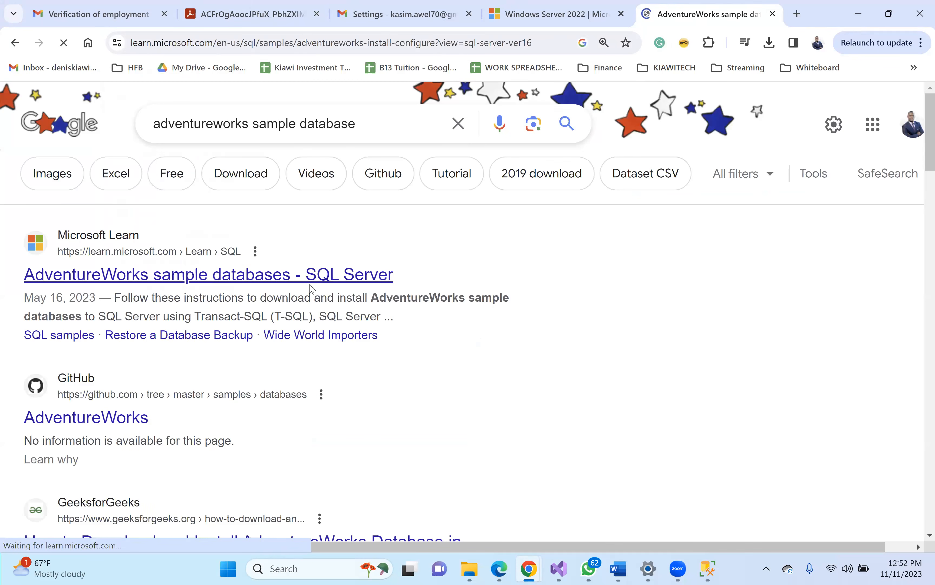
# - Scroll to the OLTP backup table and download AdventureWorks2022.bak
pyautogui.scroll(-8, 310, 289)
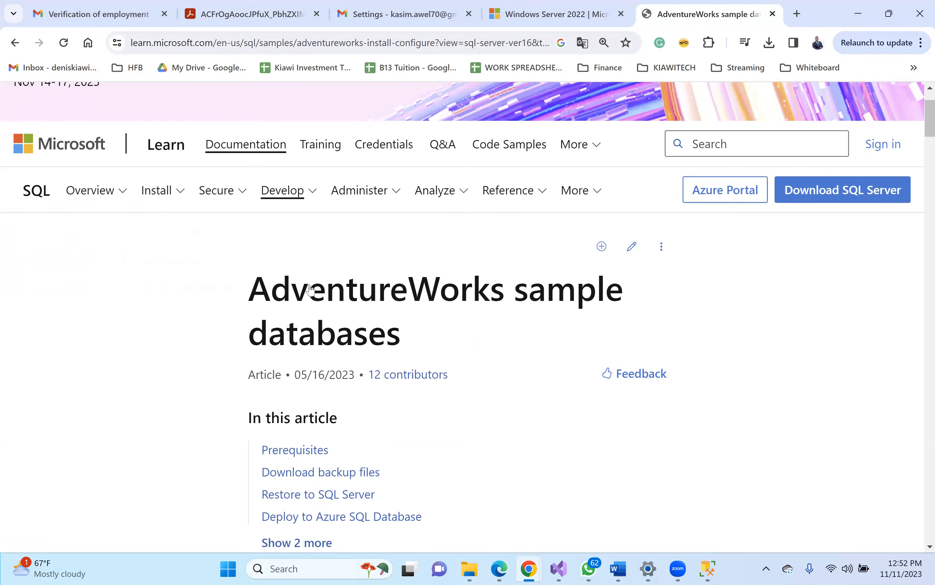
pyautogui.scroll(-12, 310, 290)
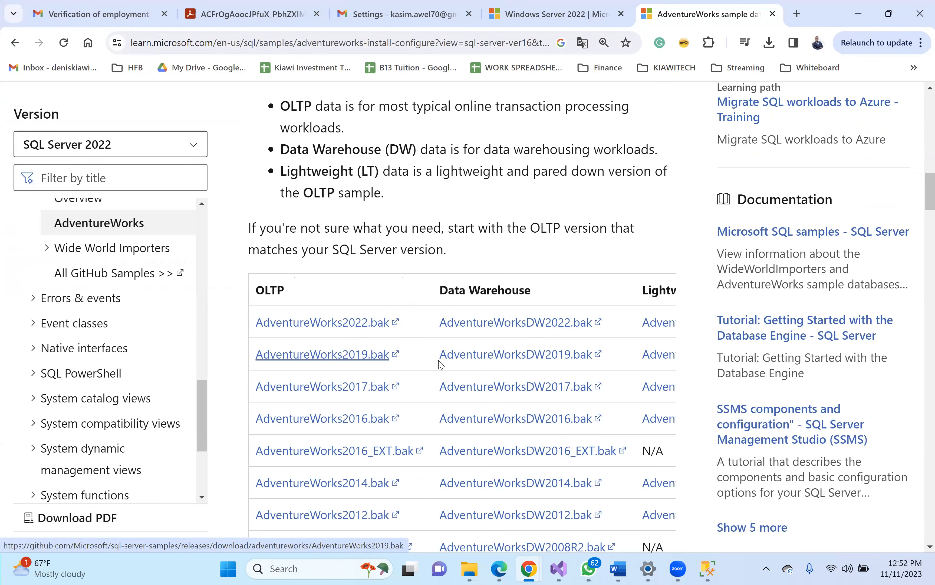
pyautogui.click(344, 327)
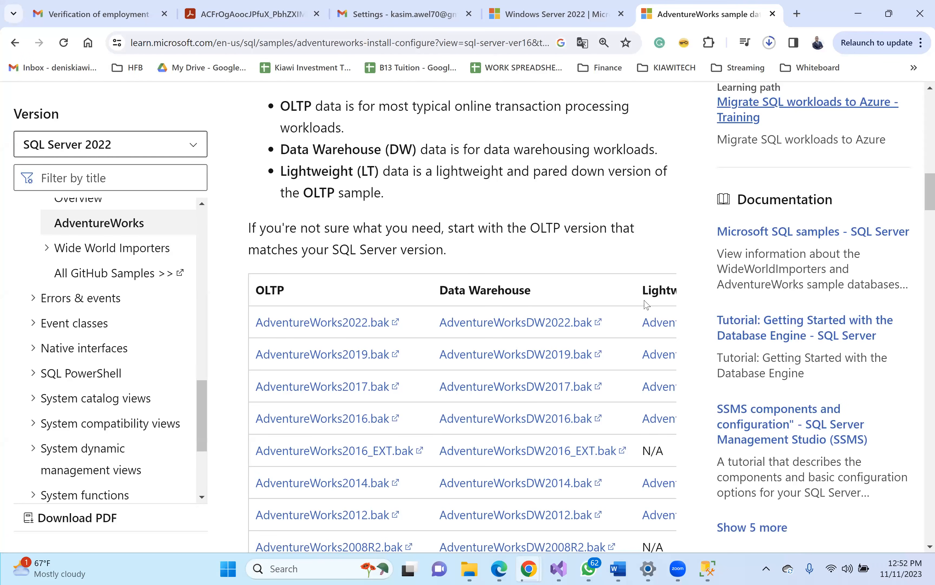
pyautogui.click(390, 38)
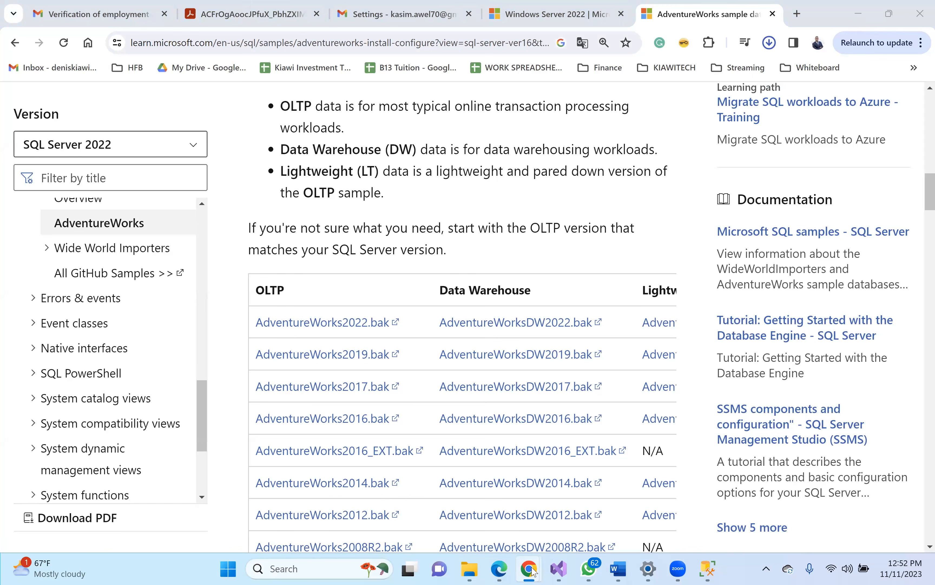
# - View the Zoom meeting's participant gallery, then bring SQL Server Management Studio back to front
pyautogui.moveTo(532, 571)
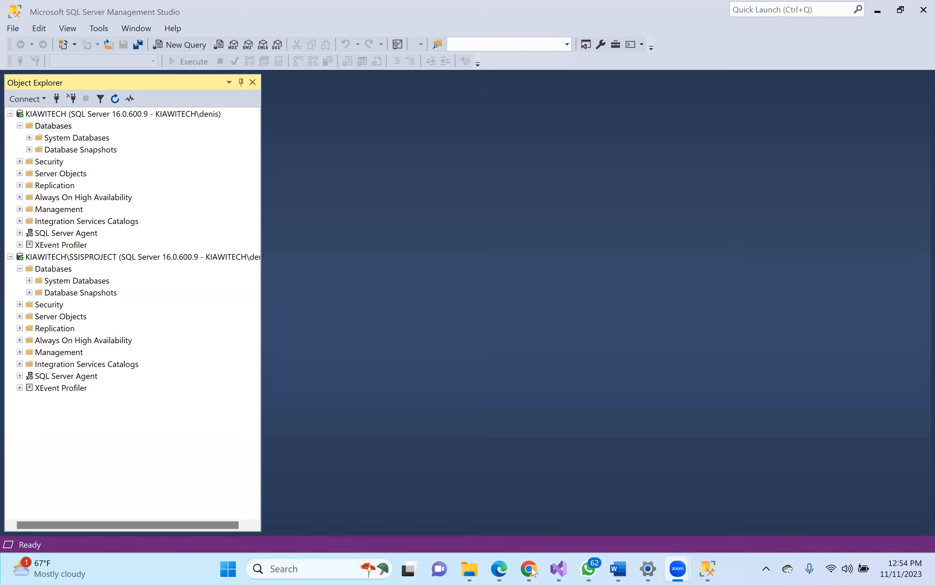
pyautogui.moveTo(466, 569)
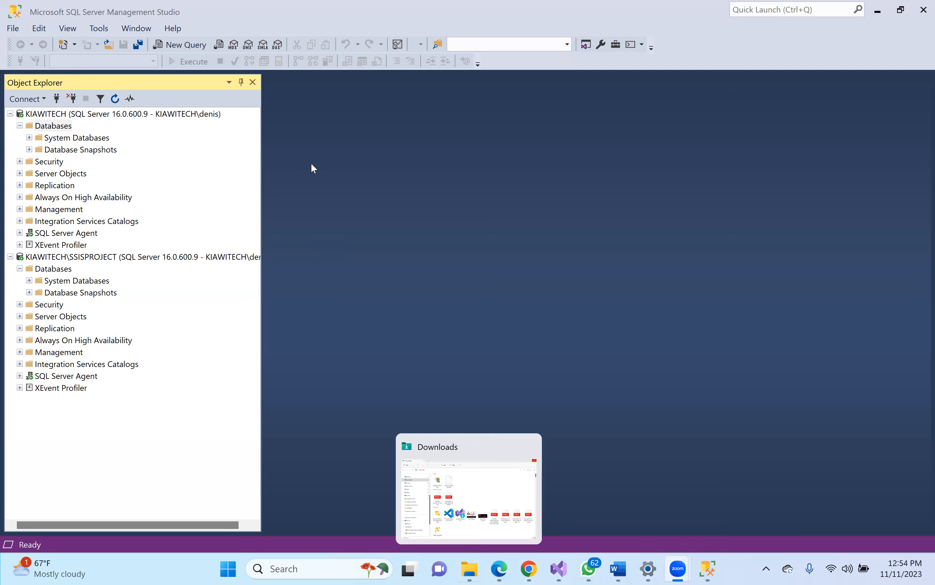
# - Copy AdventureWorks2022.bak from Downloads into C:\tmp, then return to SSMS
pyautogui.click(315, 174)
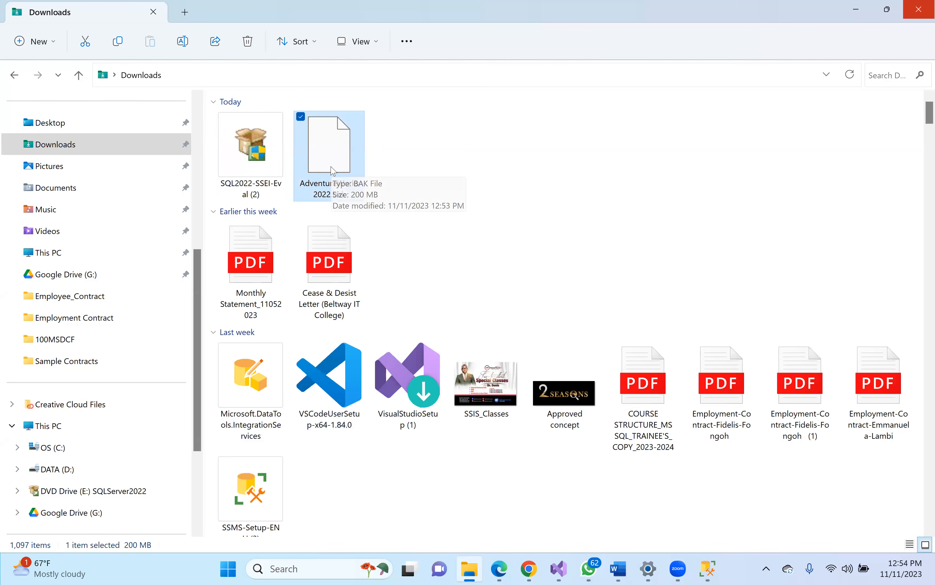
pyautogui.click(95, 456)
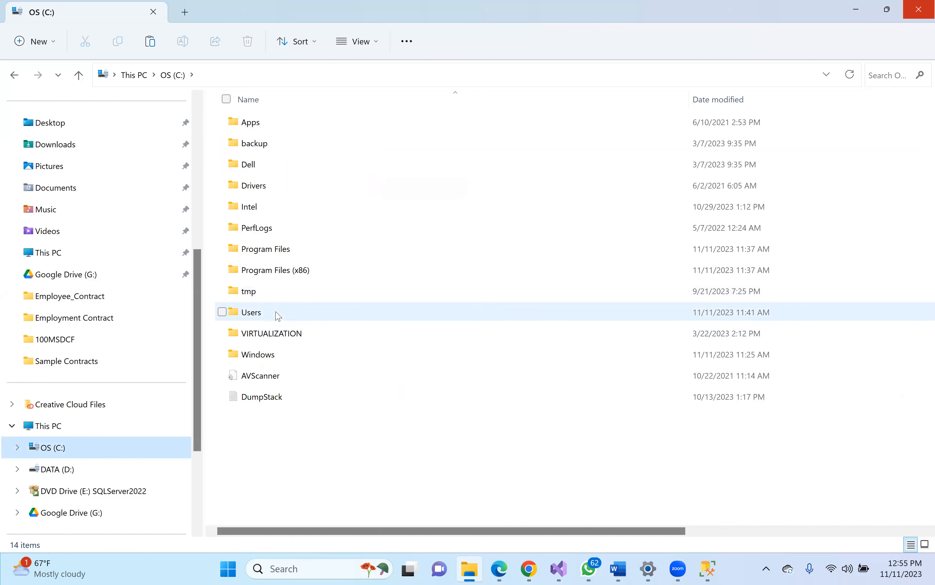
pyautogui.doubleClick(277, 292)
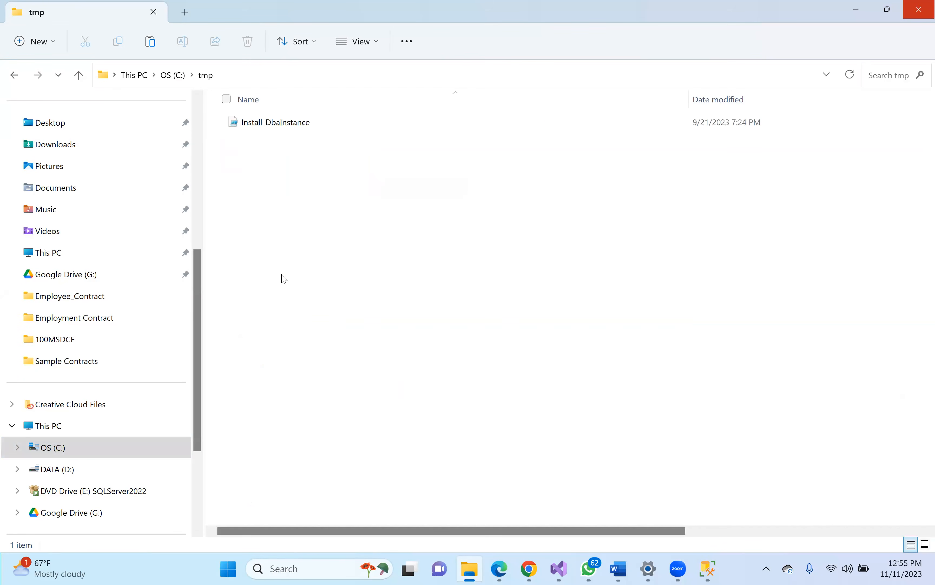
pyautogui.hotkey('ctrl', 'v')
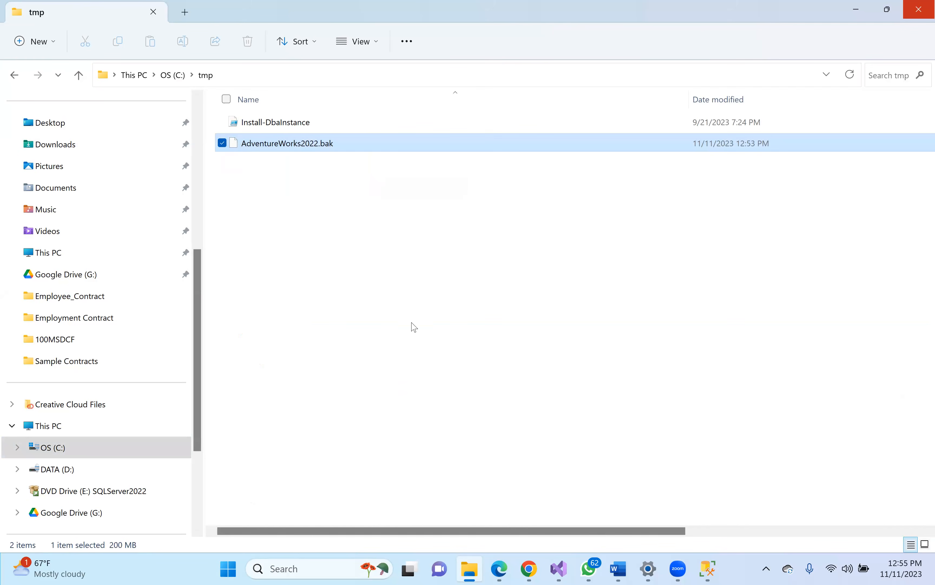
pyautogui.click(708, 569)
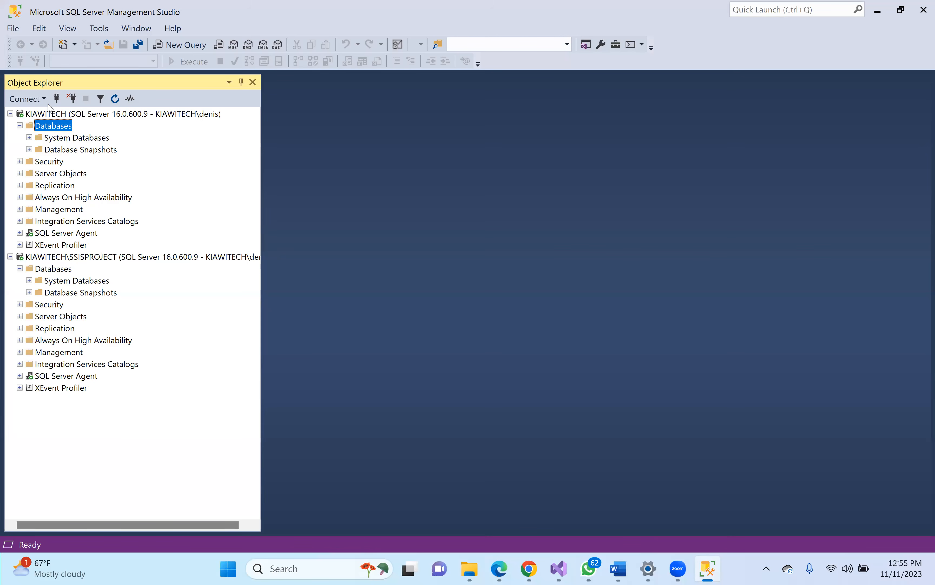
# - Set up a KIAWITECH database restore from backup device C:\tmp\AdventureWorks2022.bak
pyautogui.click(96, 114)
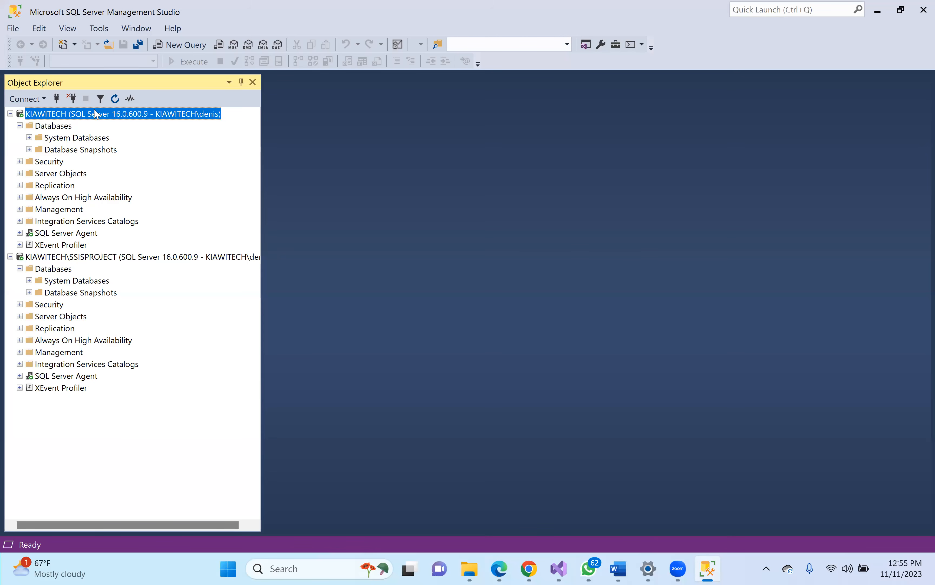
pyautogui.click(58, 126)
pyautogui.rightClick(58, 129)
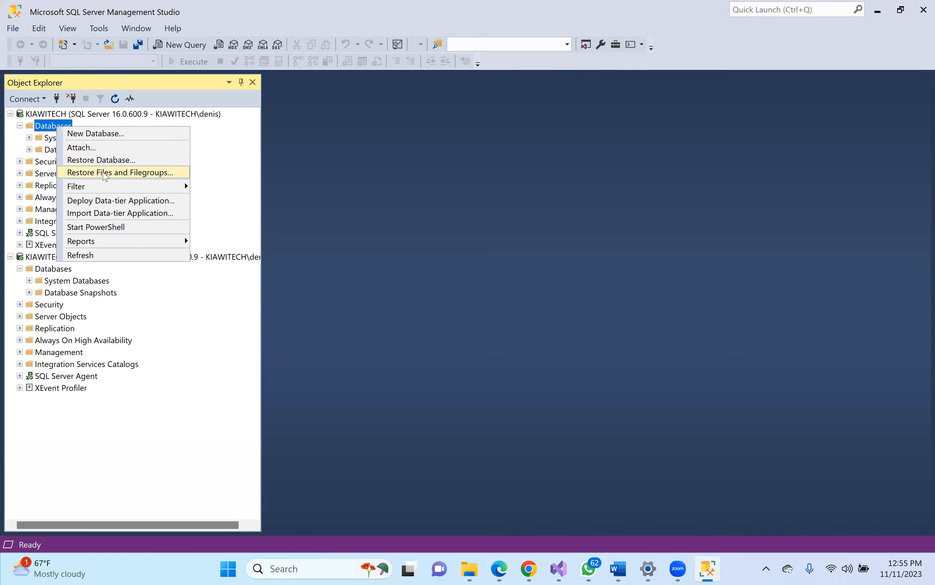
pyautogui.click(104, 159)
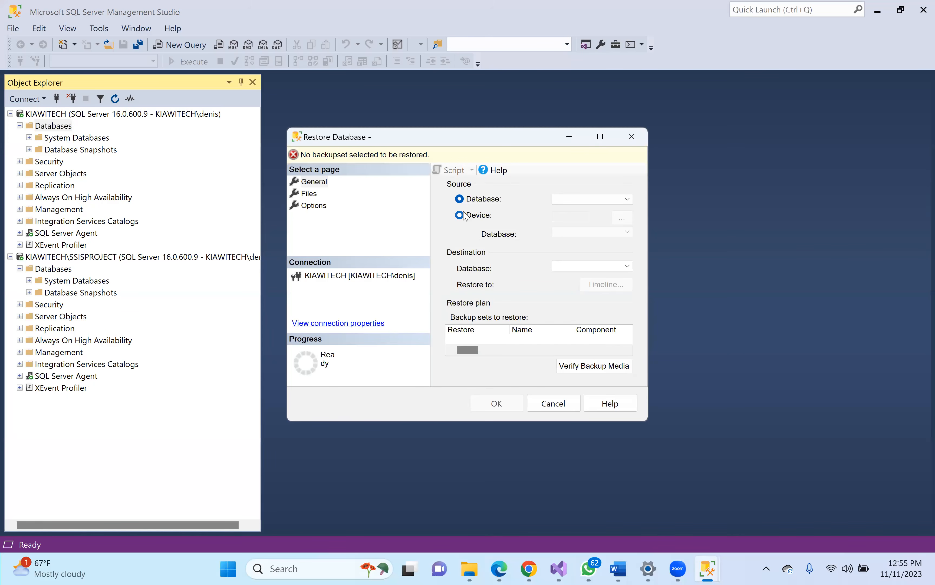
pyautogui.click(466, 216)
pyautogui.click(622, 217)
pyautogui.click(593, 248)
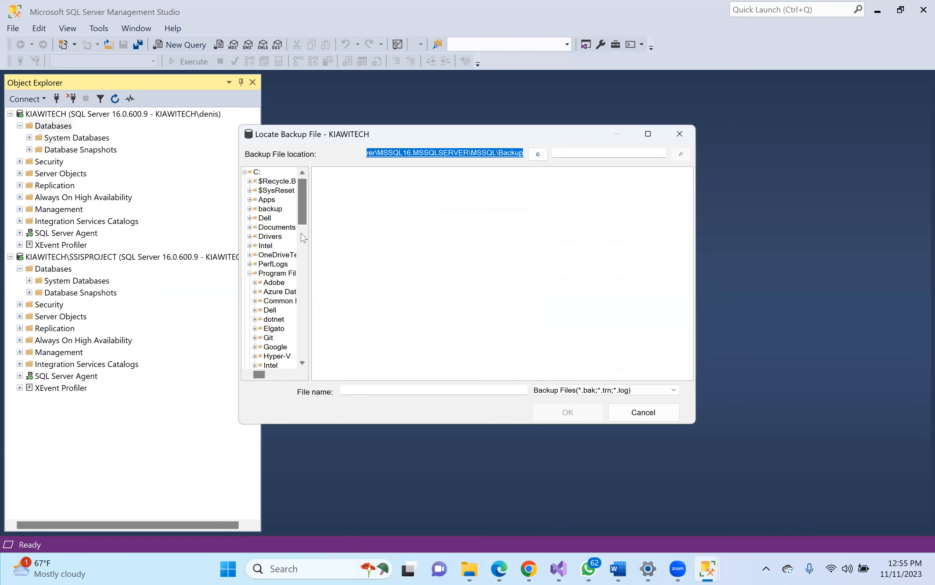
pyautogui.scroll(-6, 305, 238)
pyautogui.scroll(6, 286, 217)
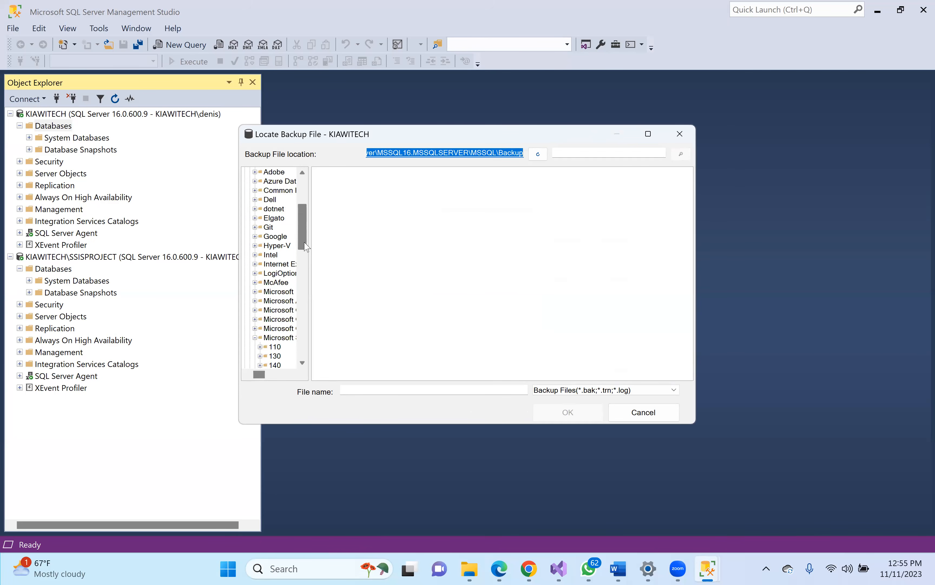
pyautogui.click(257, 171)
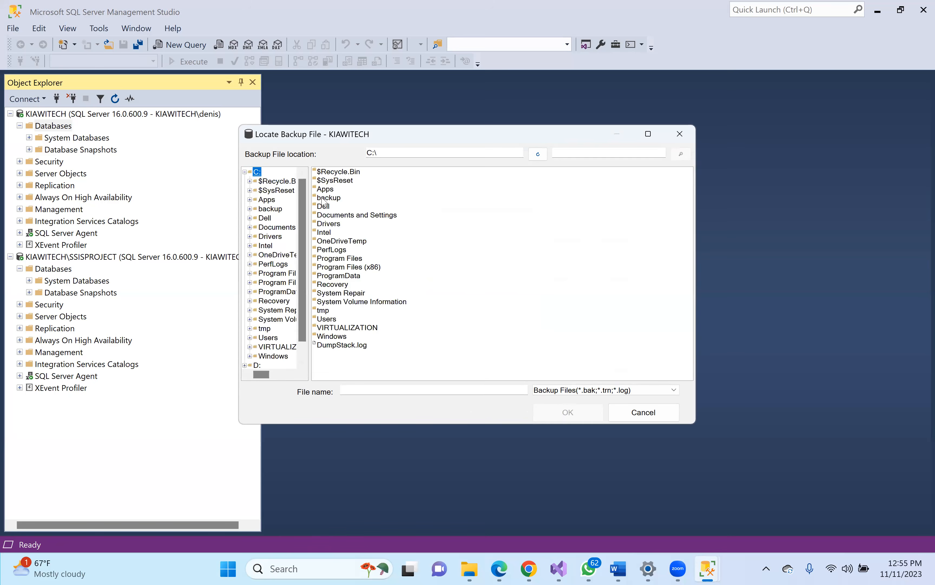
pyautogui.doubleClick(323, 311)
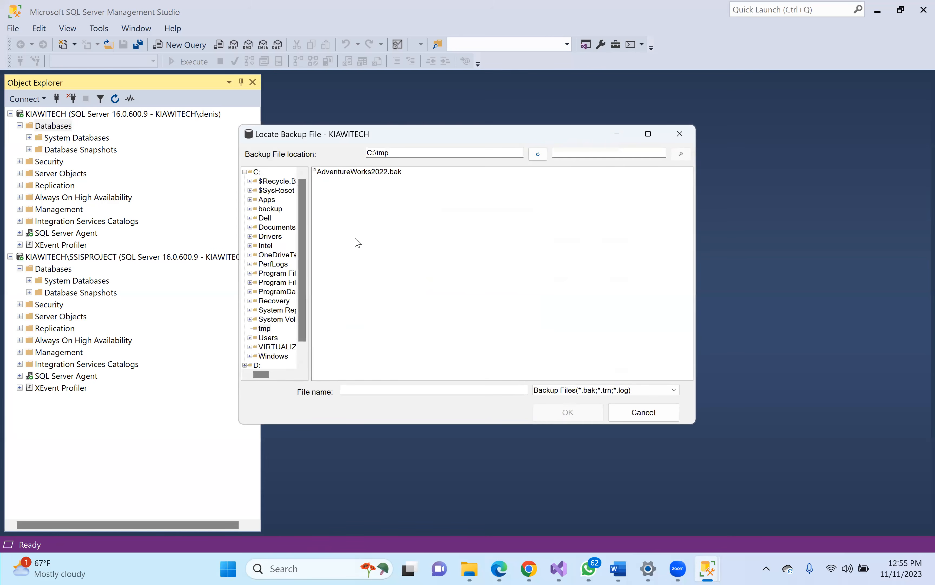
pyautogui.doubleClick(375, 173)
pyautogui.click(489, 371)
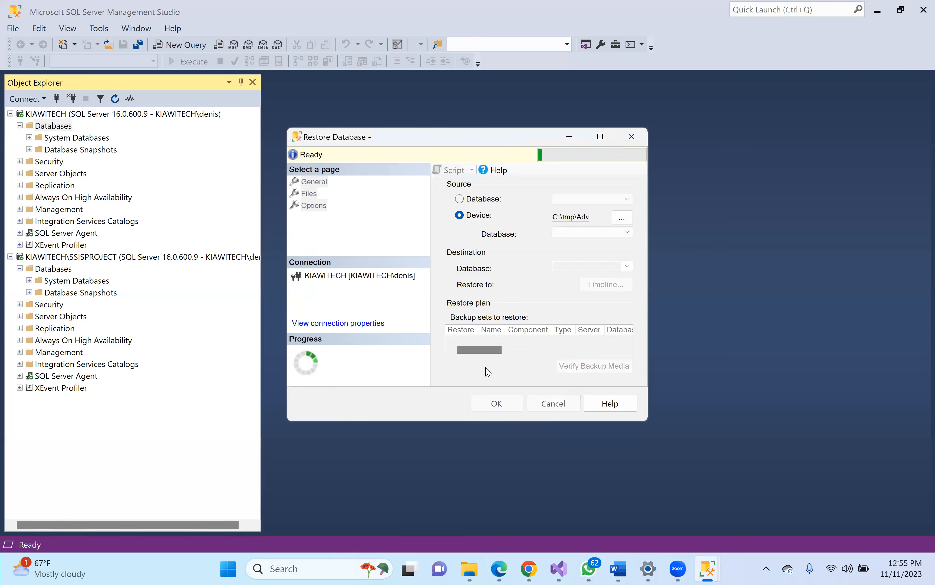
# - Run the restore, dismiss the version 957 vs 950 failure, and enlarge the dialog
pyautogui.click(498, 404)
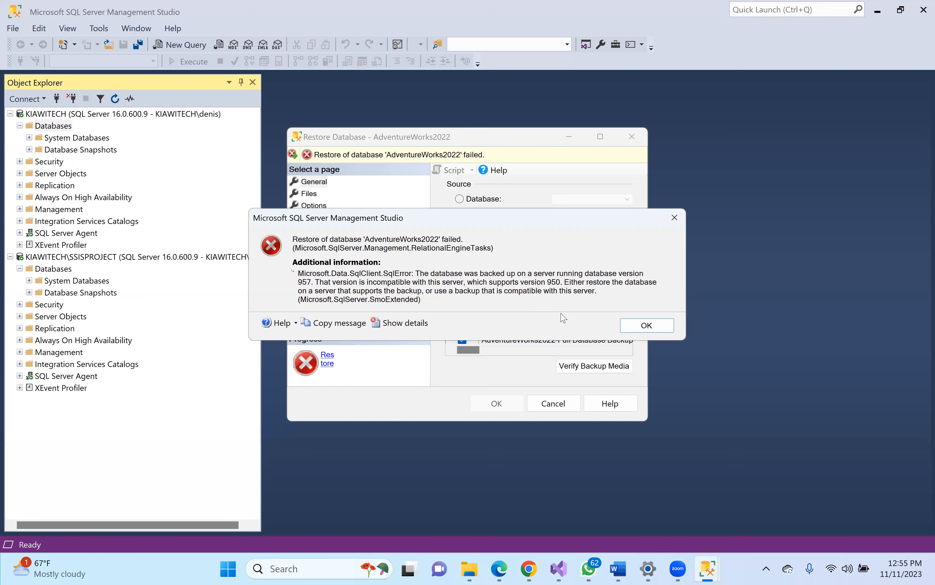
pyautogui.click(638, 322)
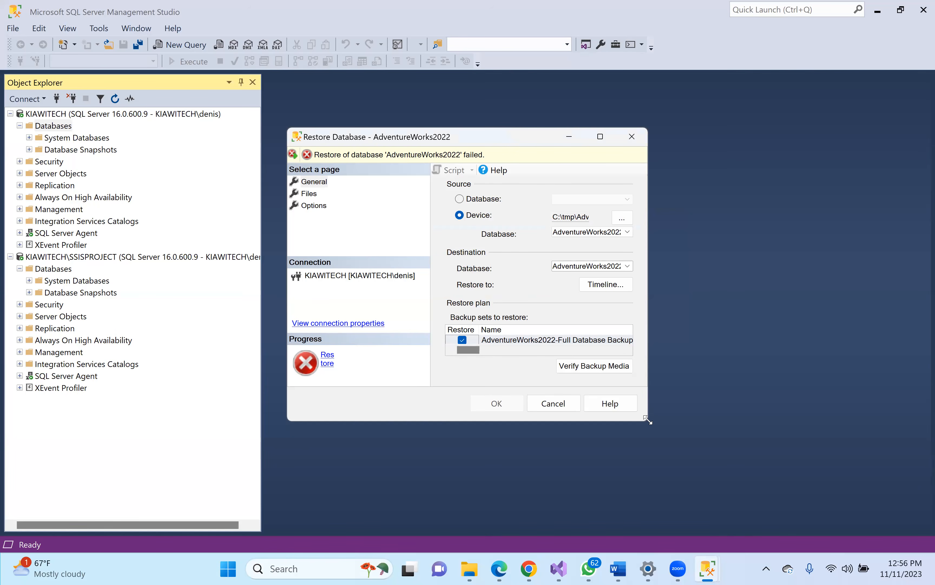
pyautogui.moveTo(648, 420); pyautogui.dragTo(836, 480)
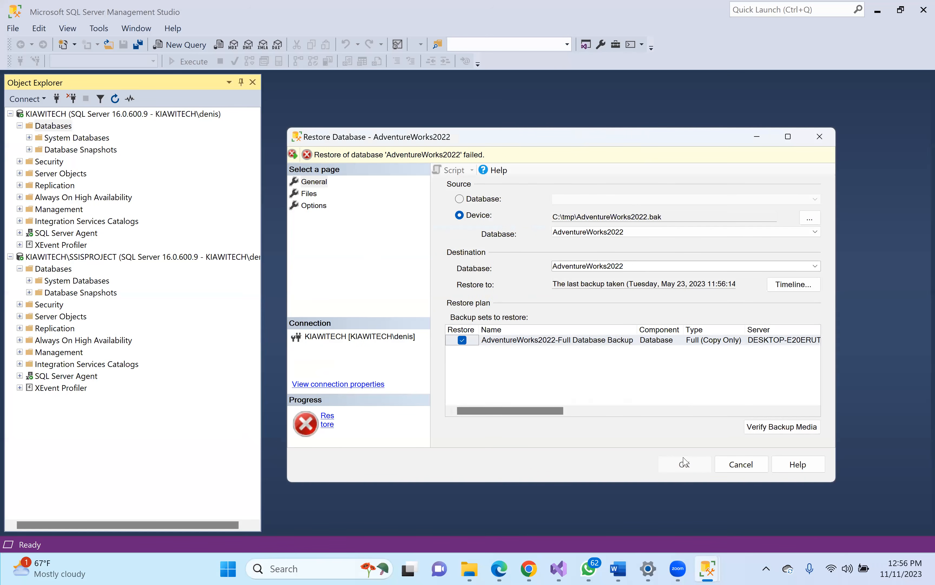
# - Download AdventureWorksDW2022.bak from the Microsoft Learn samples page, then return to the Restore Database window
pyautogui.click(529, 569)
pyautogui.click(718, 501)
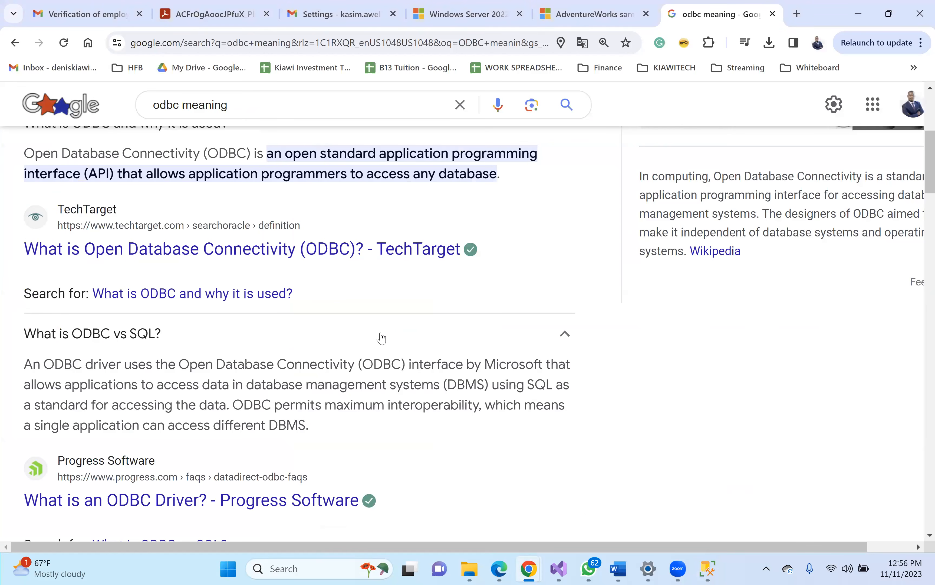
pyautogui.click(588, 14)
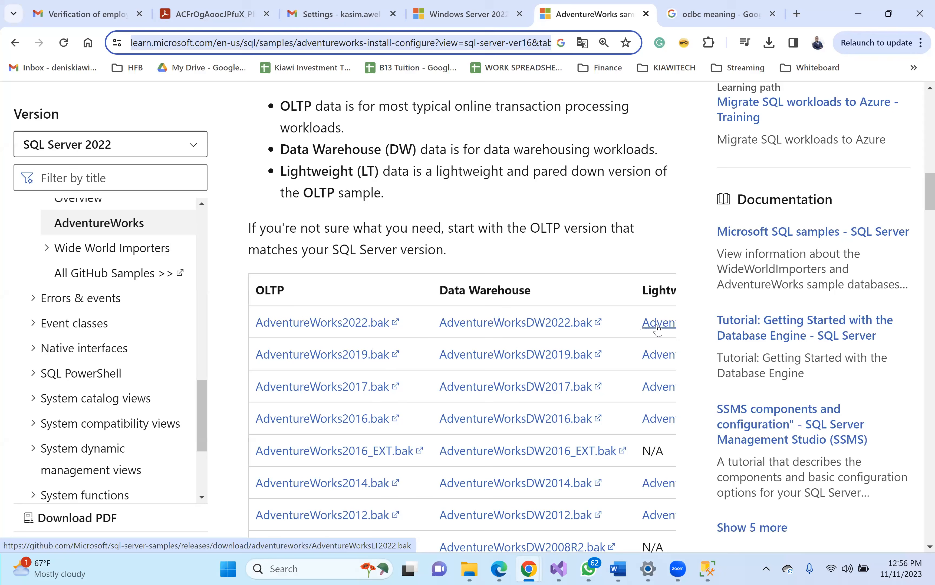
pyautogui.click(524, 323)
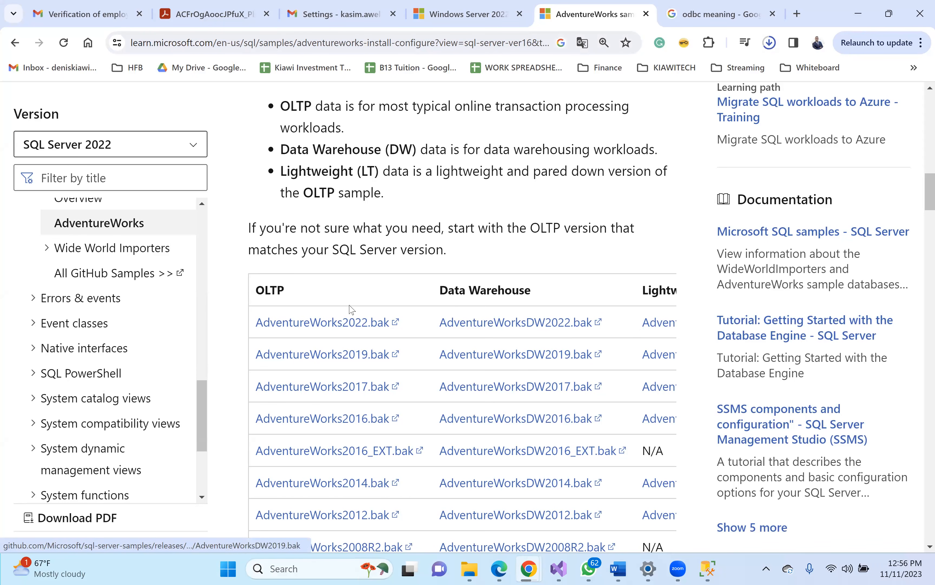
pyautogui.click(708, 571)
pyautogui.moveTo(709, 570)
pyautogui.click(717, 515)
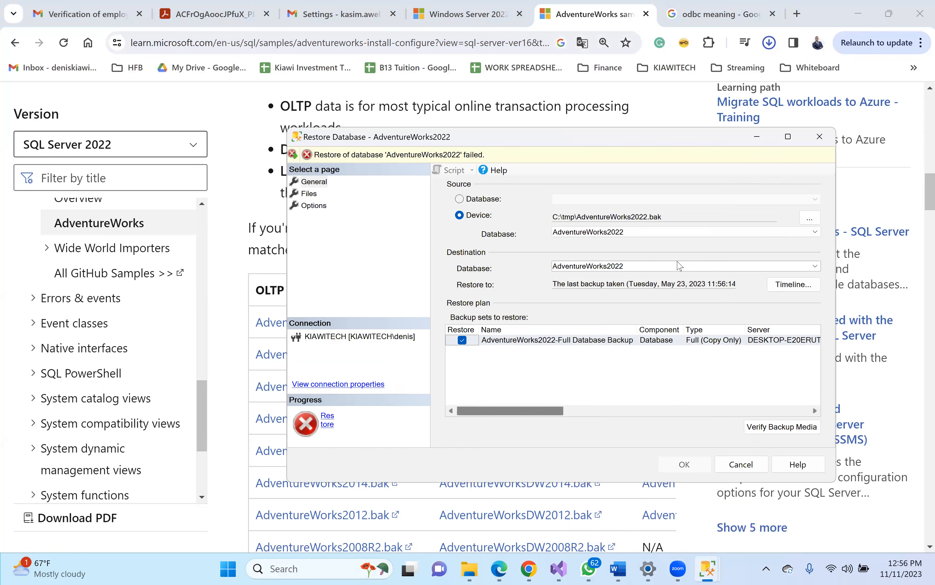
# - Retry the AdventureWorks2022 restore with all files relocated to the default folders
pyautogui.click(316, 194)
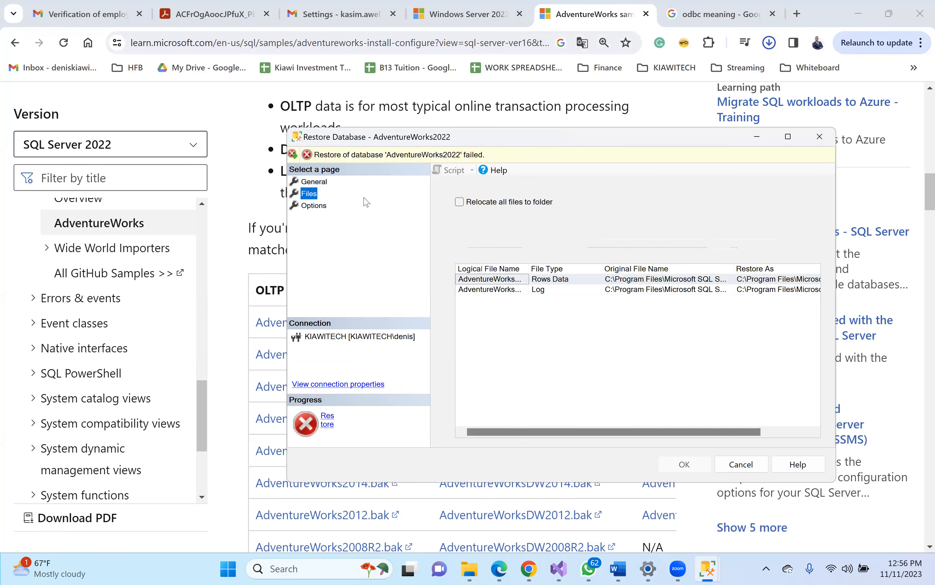
pyautogui.click(462, 203)
pyautogui.click(684, 463)
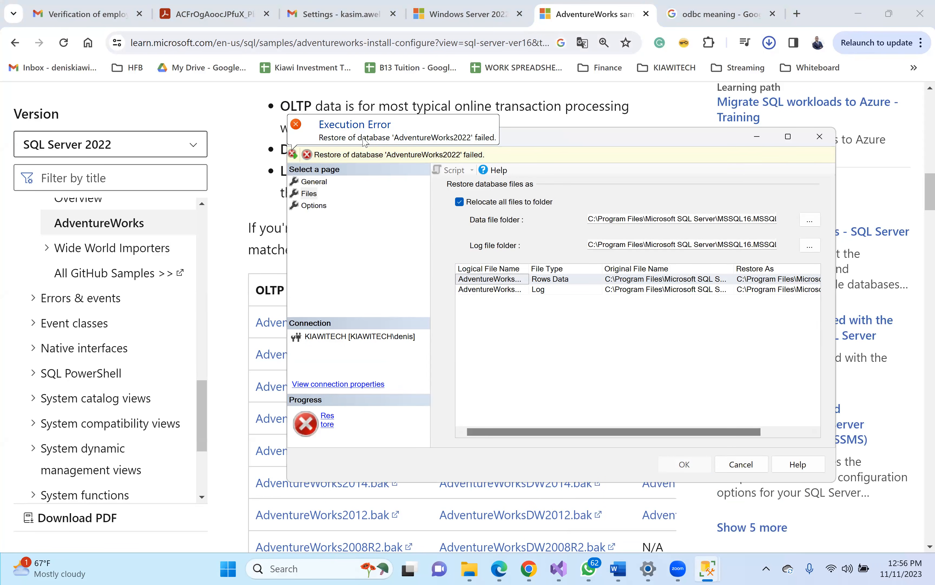
# - Review and dismiss the same version error, then cancel the Restore Database dialog
pyautogui.click(387, 154)
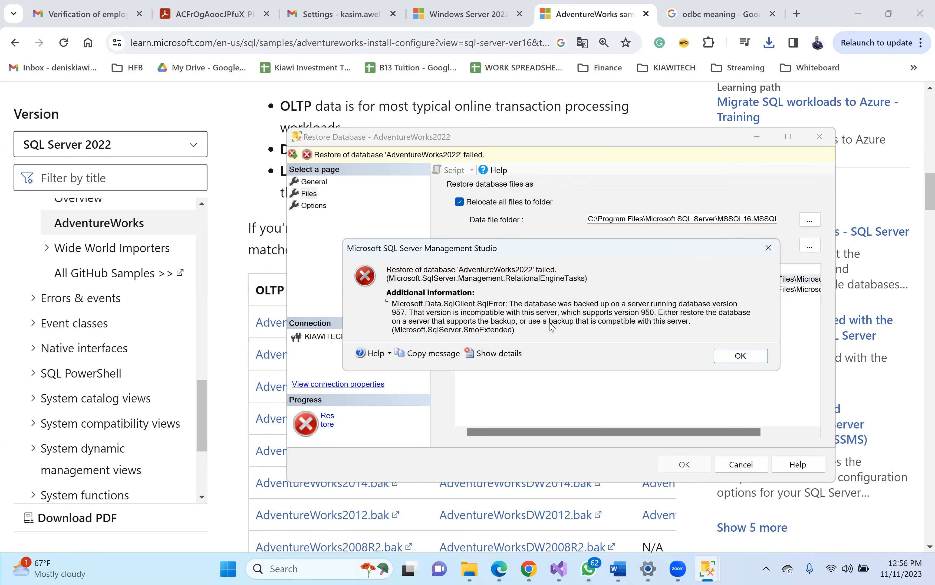
pyautogui.click(734, 355)
pyautogui.click(741, 464)
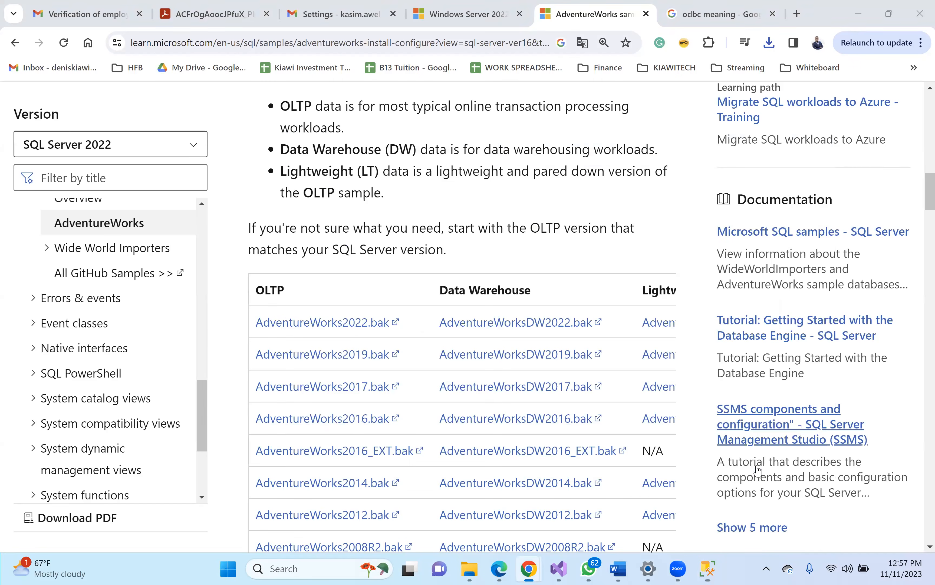
pyautogui.click(470, 569)
# - Copy AdventureWorksDW2022.bak from Downloads into C:\tmp beside AdventureWorks2022.bak
pyautogui.click(82, 447)
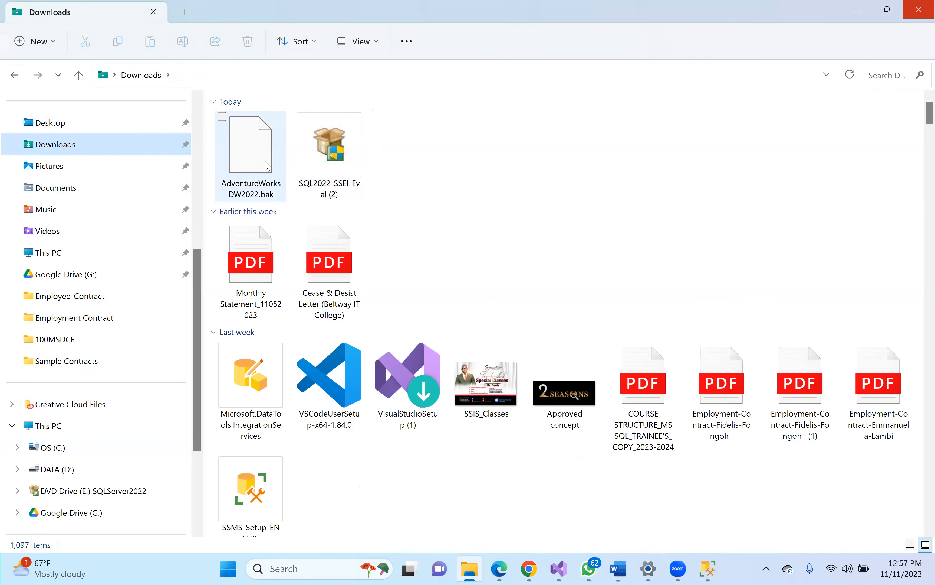
pyautogui.click(268, 166)
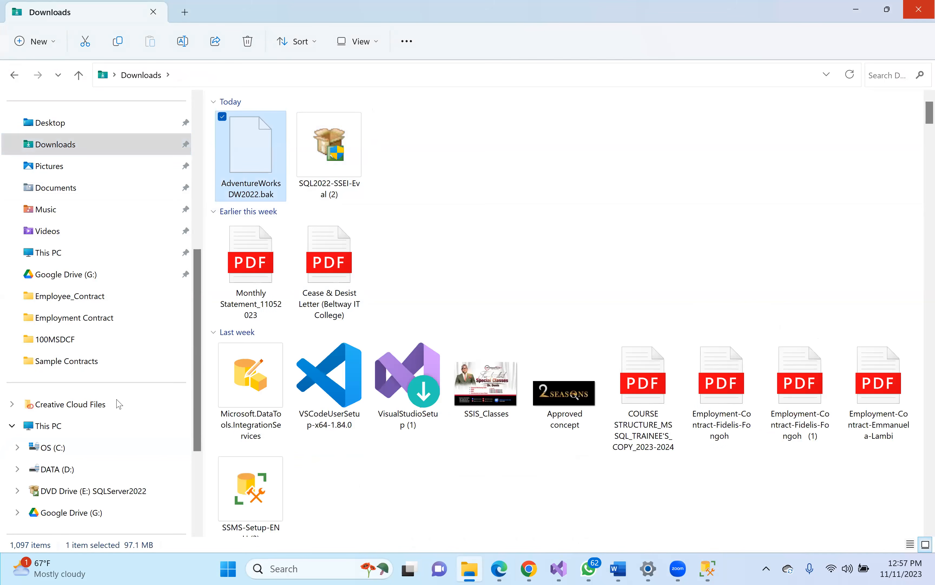
pyautogui.click(71, 448)
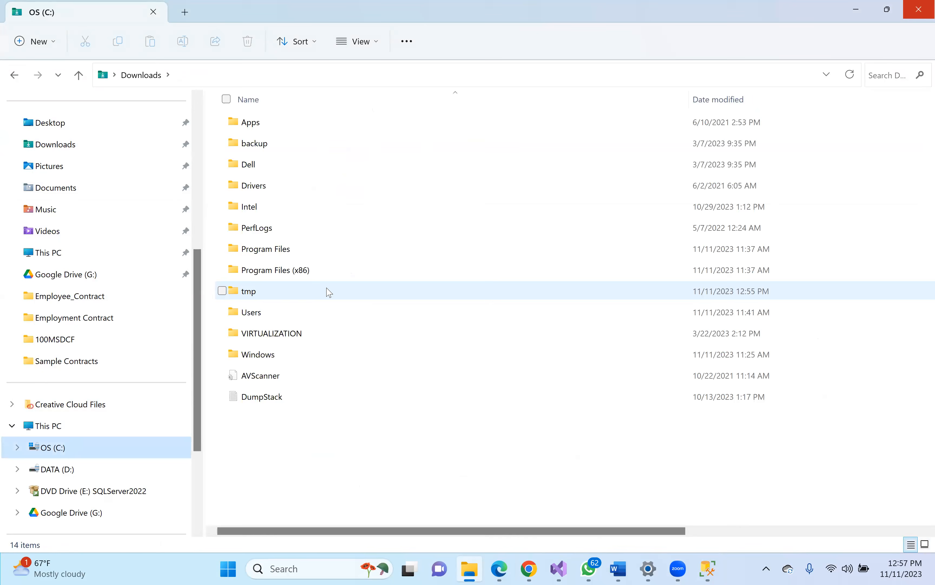
pyautogui.doubleClick(273, 292)
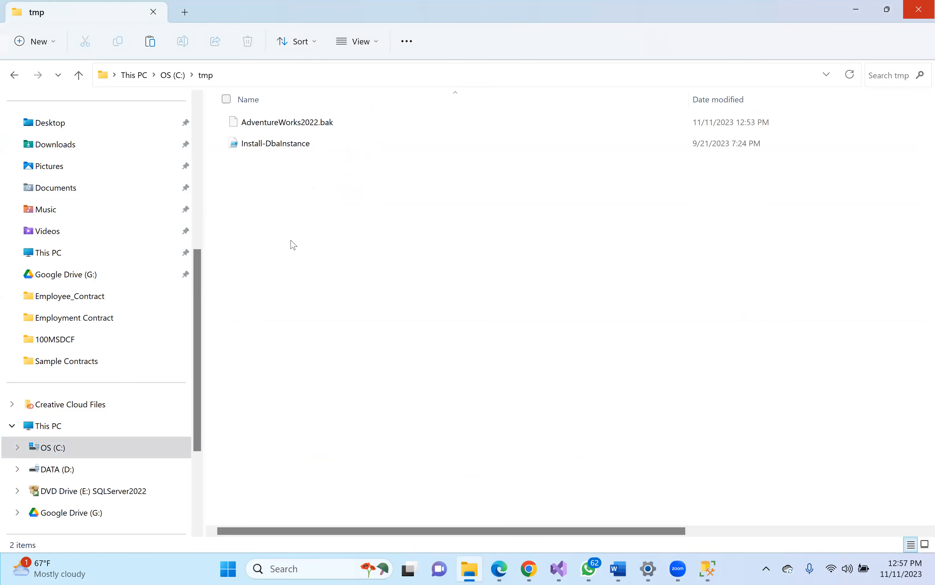
pyautogui.hotkey('ctrl', 'v')
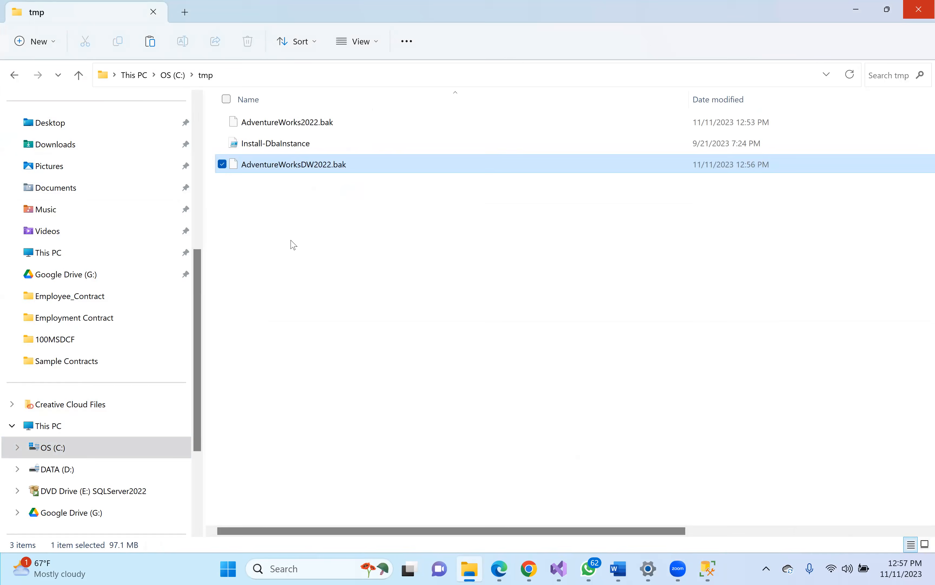
pyautogui.click(709, 569)
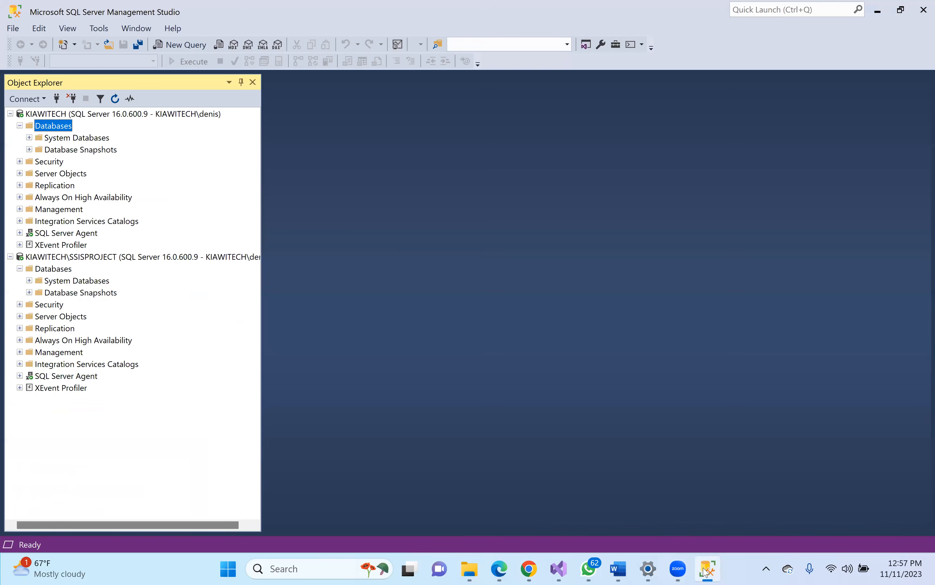
# - Set up a database restore from the backup device C:\tmp\AdventureWorksDW2022.bak
pyautogui.rightClick(53, 124)
pyautogui.click(91, 159)
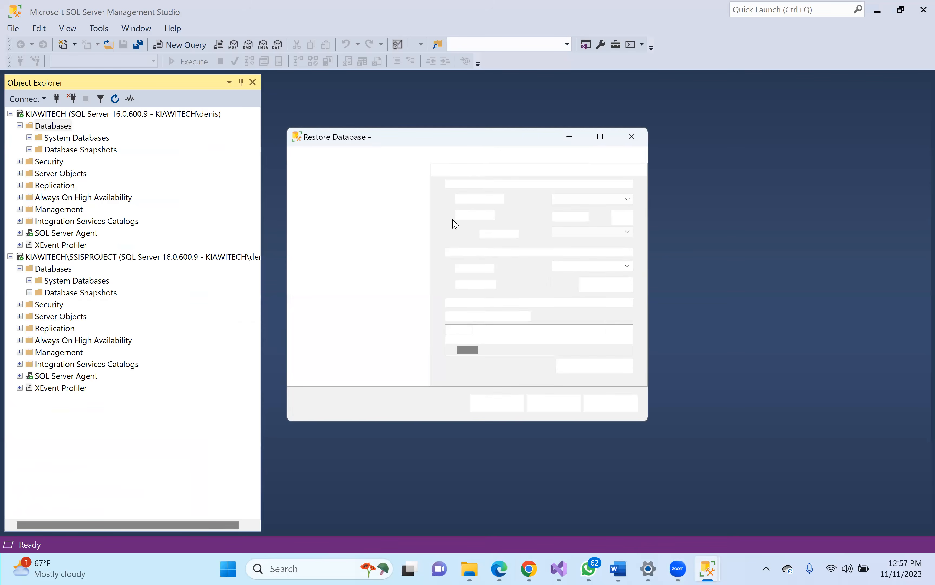
pyautogui.click(464, 216)
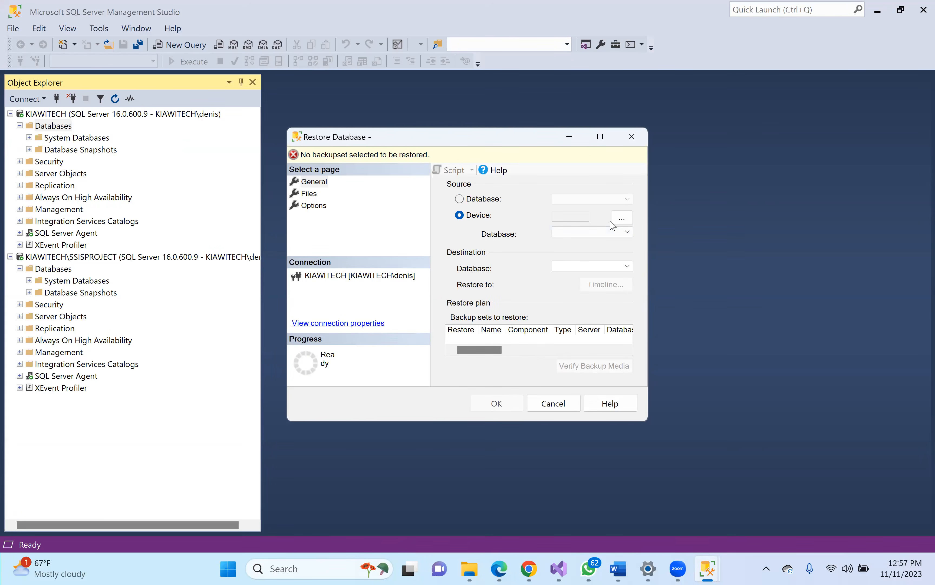
pyautogui.click(623, 218)
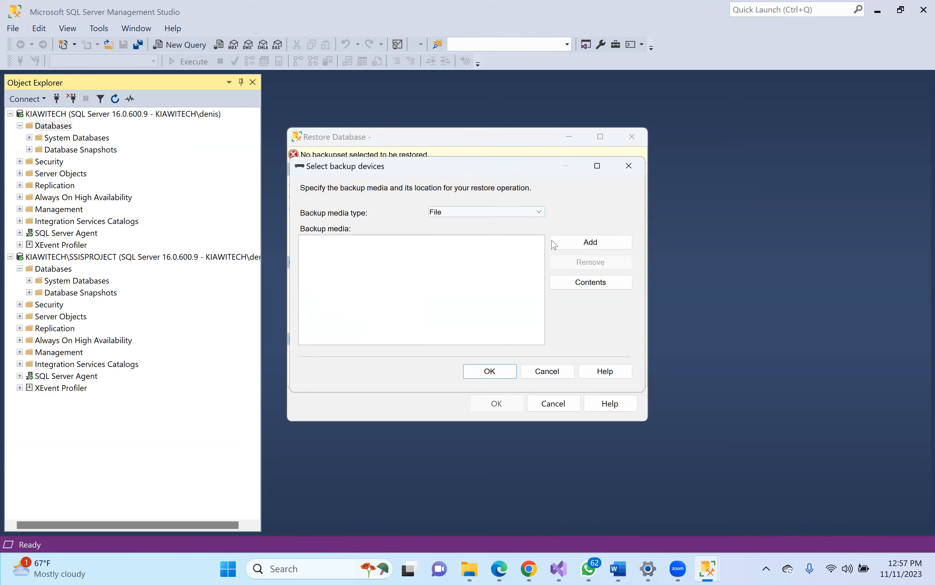
pyautogui.press('Return')
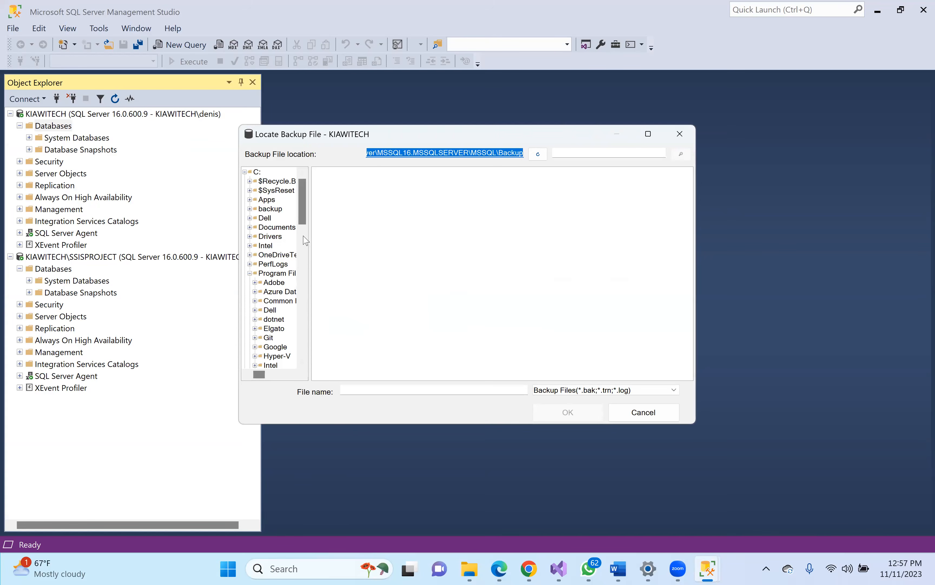
pyautogui.click(257, 171)
pyautogui.doubleClick(325, 311)
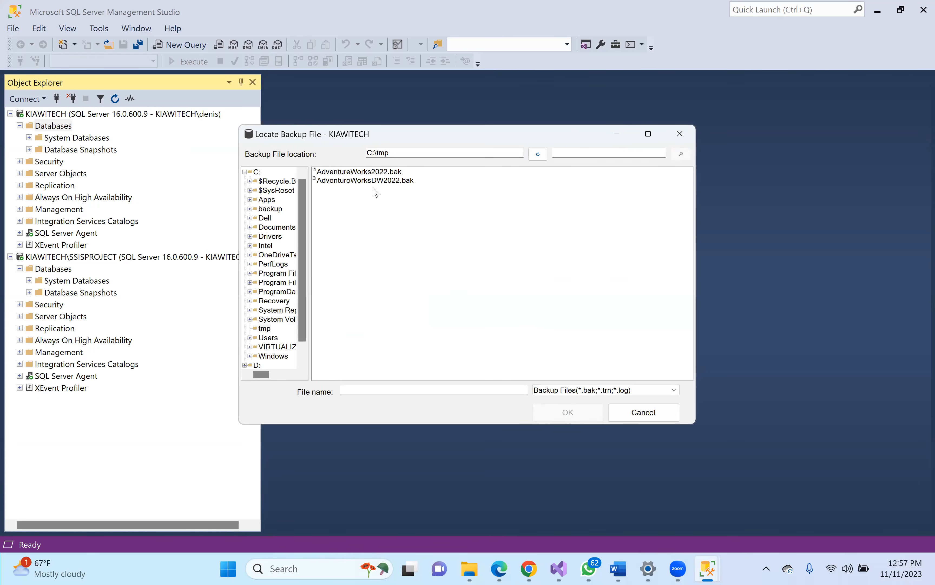
pyautogui.click(378, 175)
pyautogui.doubleClick(380, 181)
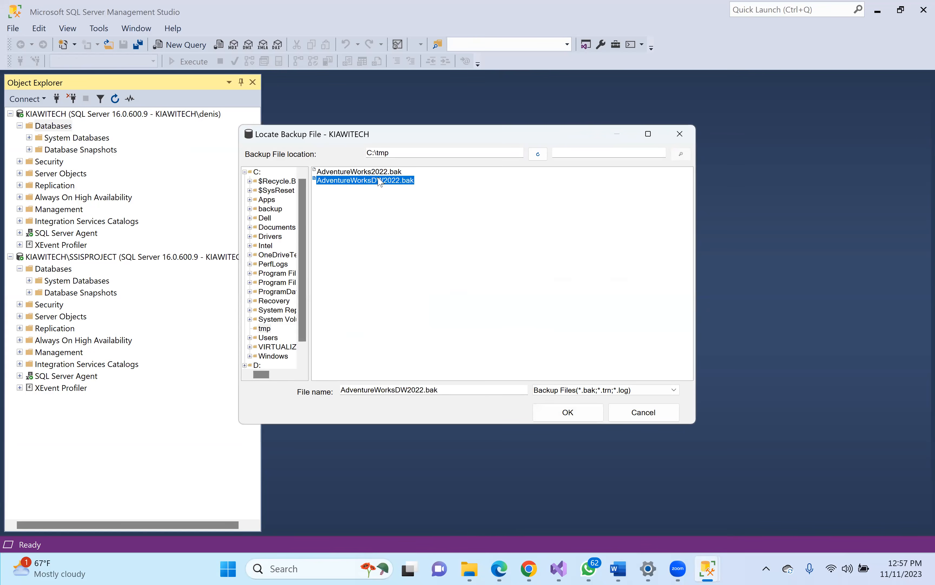
pyautogui.click(501, 378)
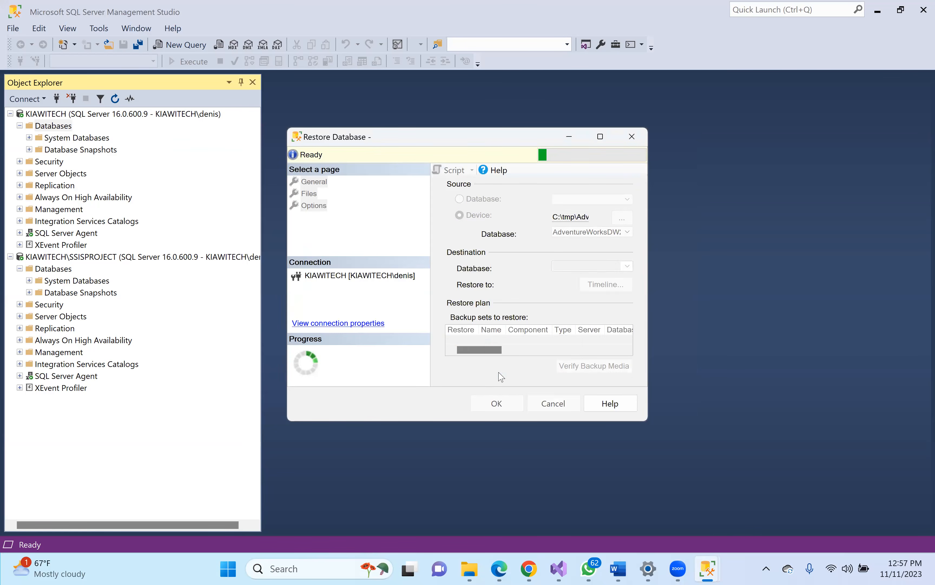
# - Run the restore, read the backup version 957 vs 950 failure, and close the dialog
pyautogui.click(499, 406)
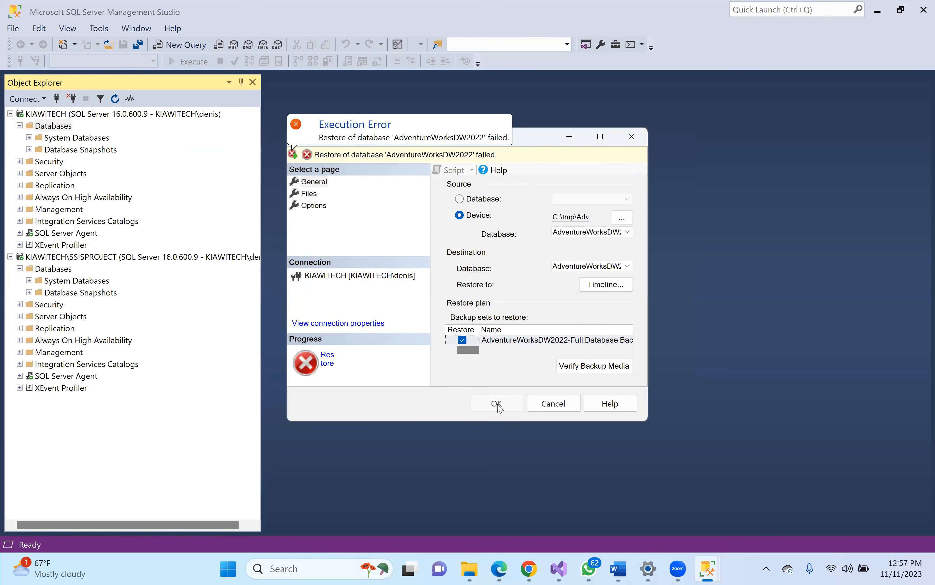
pyautogui.click(407, 155)
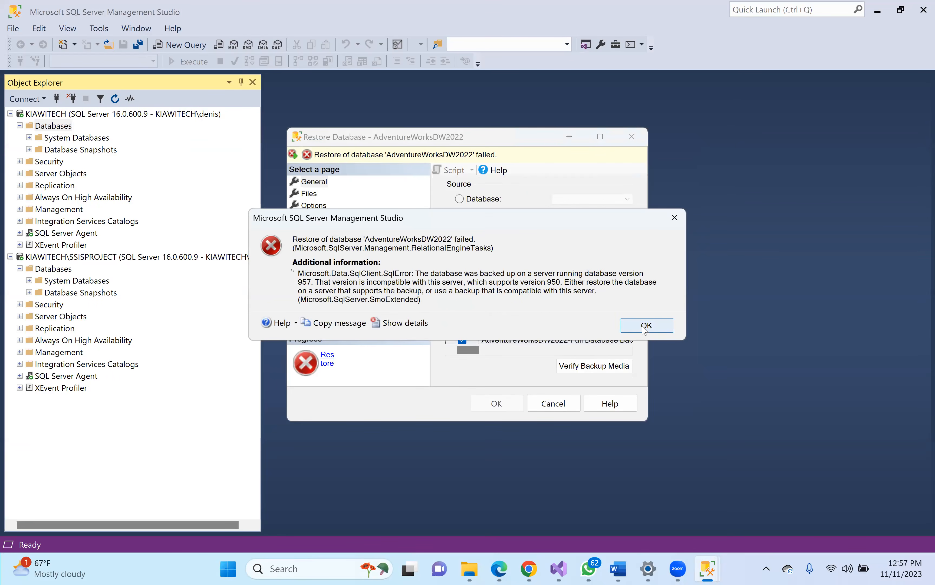
pyautogui.click(647, 325)
pyautogui.click(553, 403)
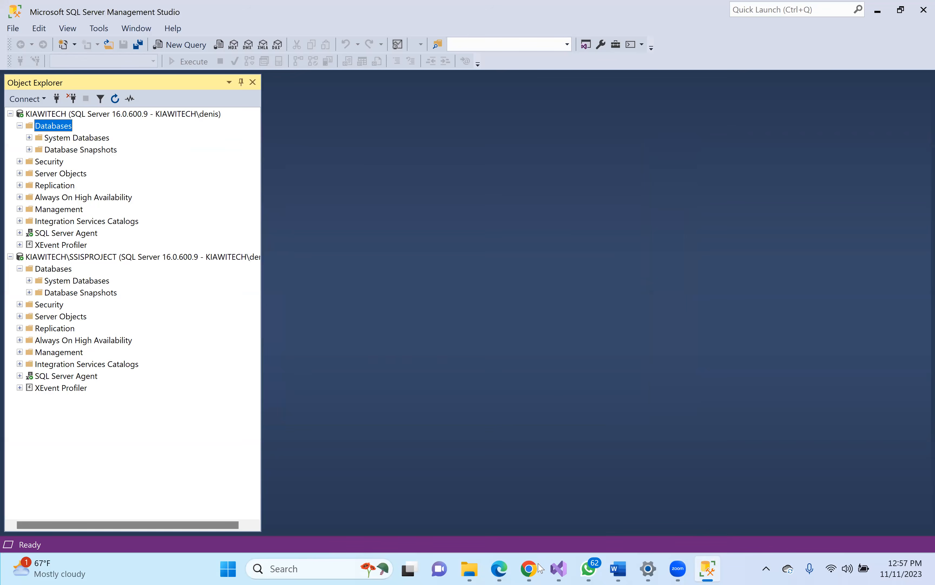
# - Download AdventureWorks2019.bak from the Microsoft Learn AdventureWorks page
pyautogui.moveTo(529, 568)
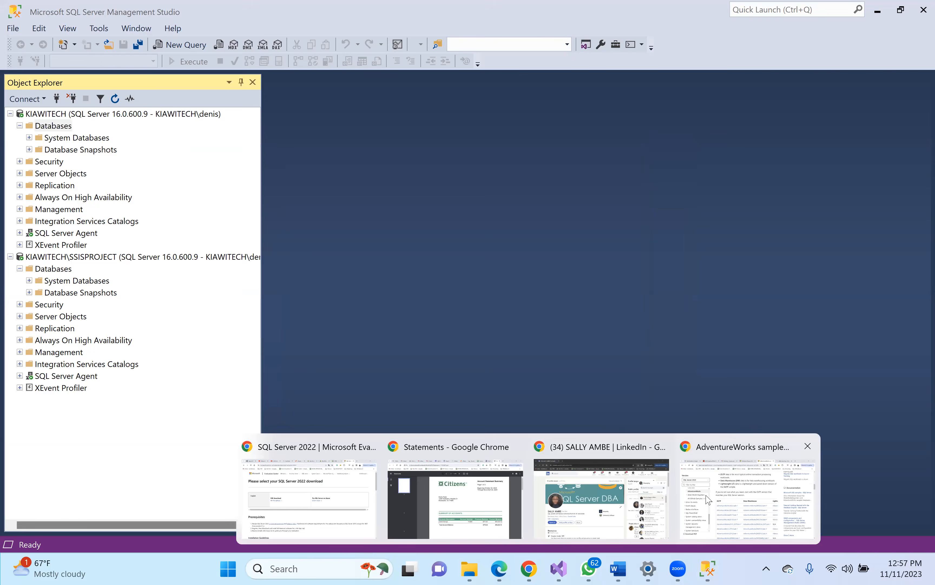
pyautogui.click(715, 499)
pyautogui.click(334, 362)
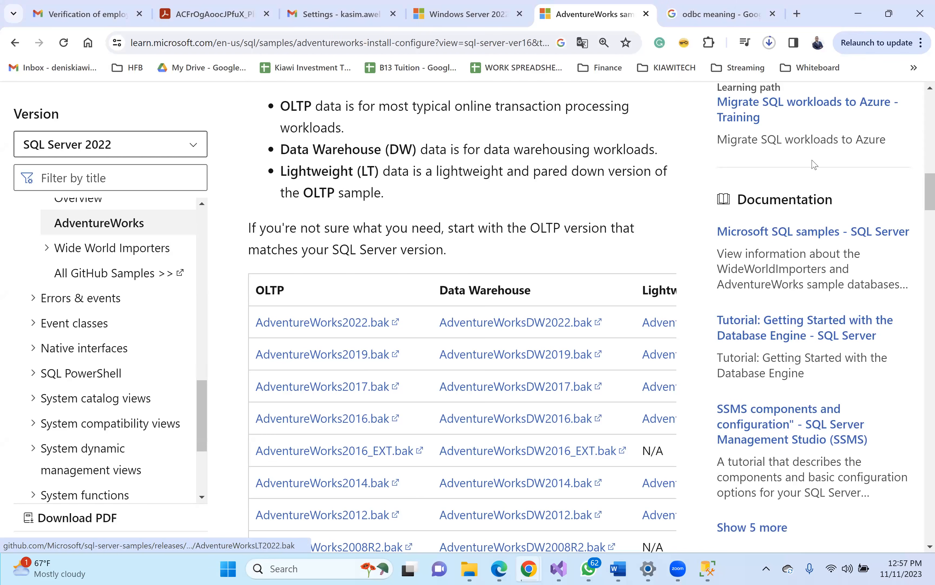
# - Delete AdventureWorksDW2022.bak and AdventureWorks2022.bak from the C:\tmp folder
pyautogui.click(471, 570)
pyautogui.keyDown('ctrl'); pyautogui.click(326, 131); pyautogui.keyUp('ctrl')
pyautogui.press('Delete')
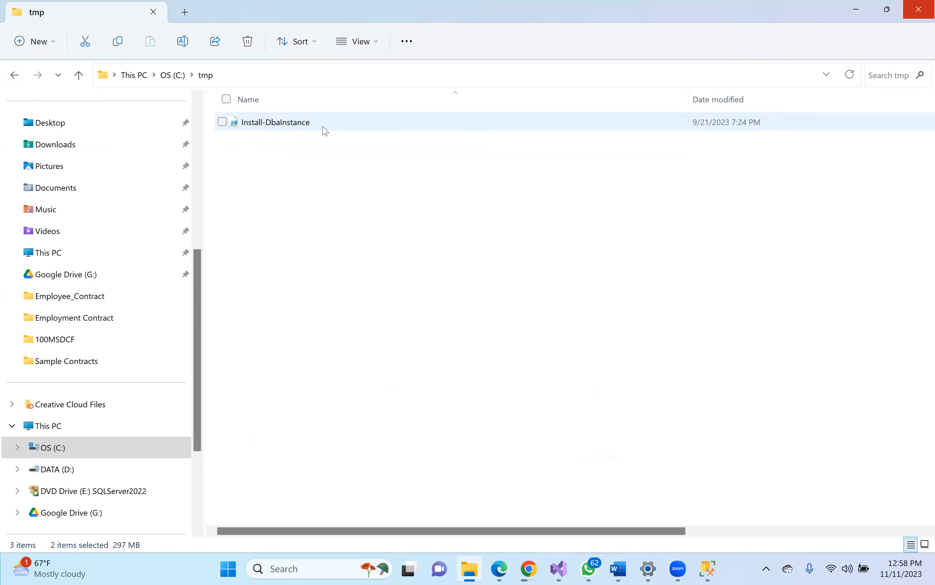
pyautogui.click(860, 11)
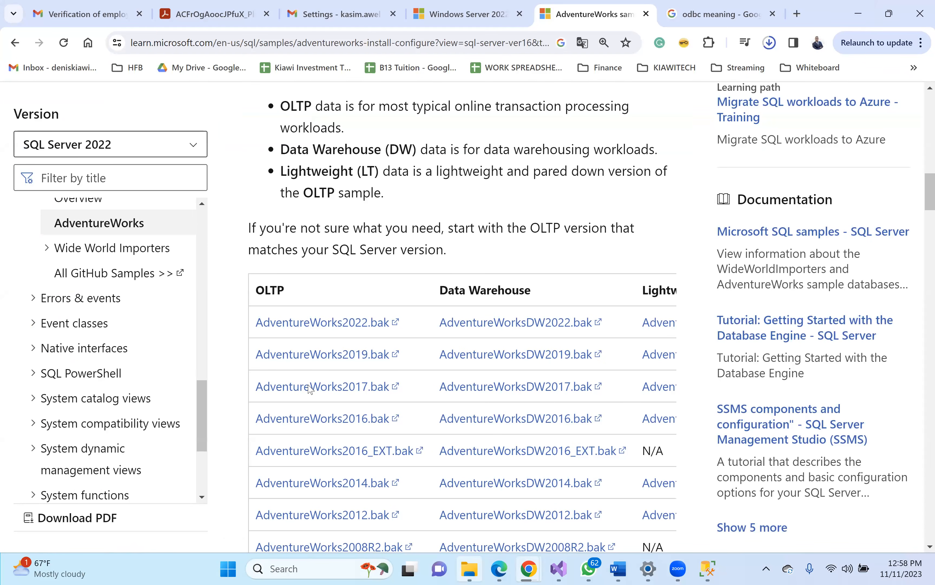
pyautogui.hotkey('alt', 'Tab')
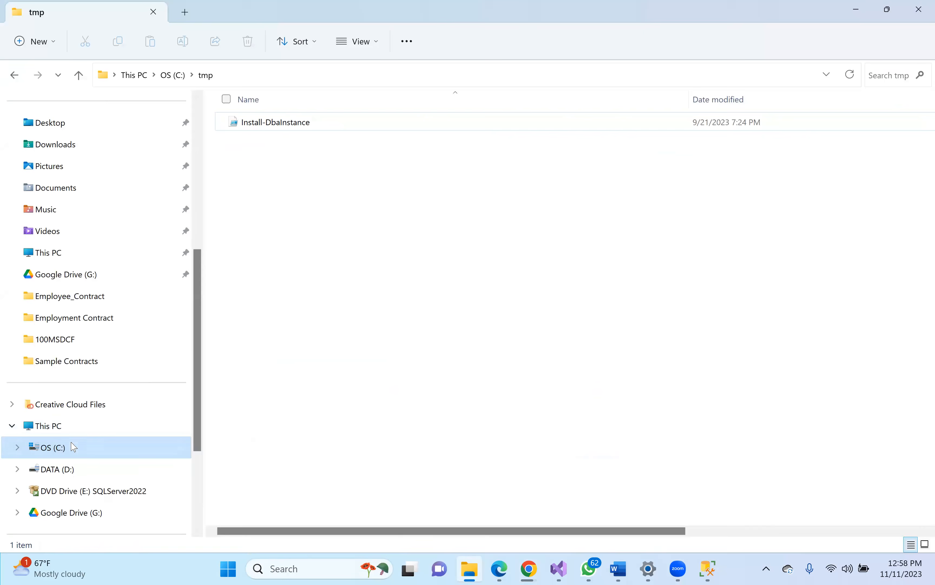
# - Copy AdventureWorks2019 (2).bak from Downloads into C:\tmp
pyautogui.click(72, 146)
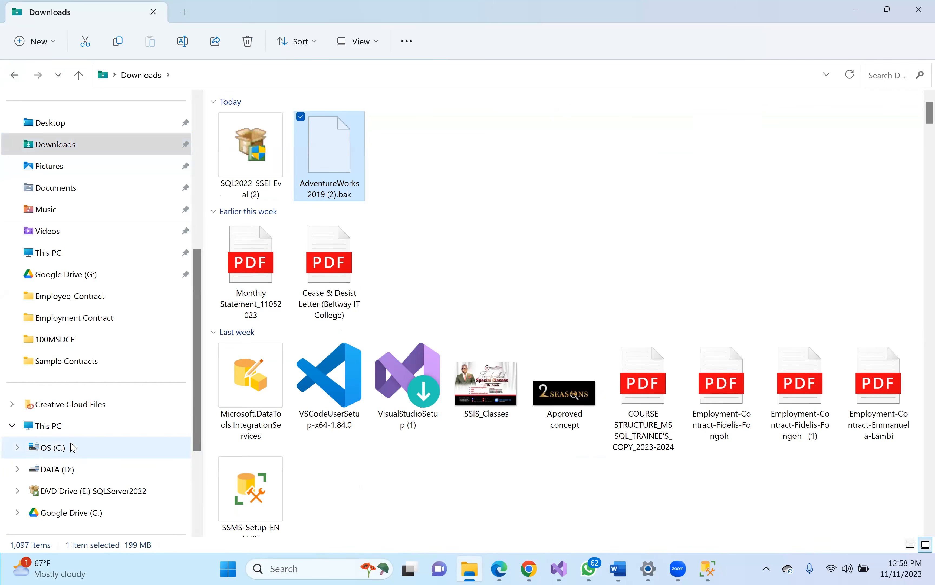
pyautogui.click(58, 428)
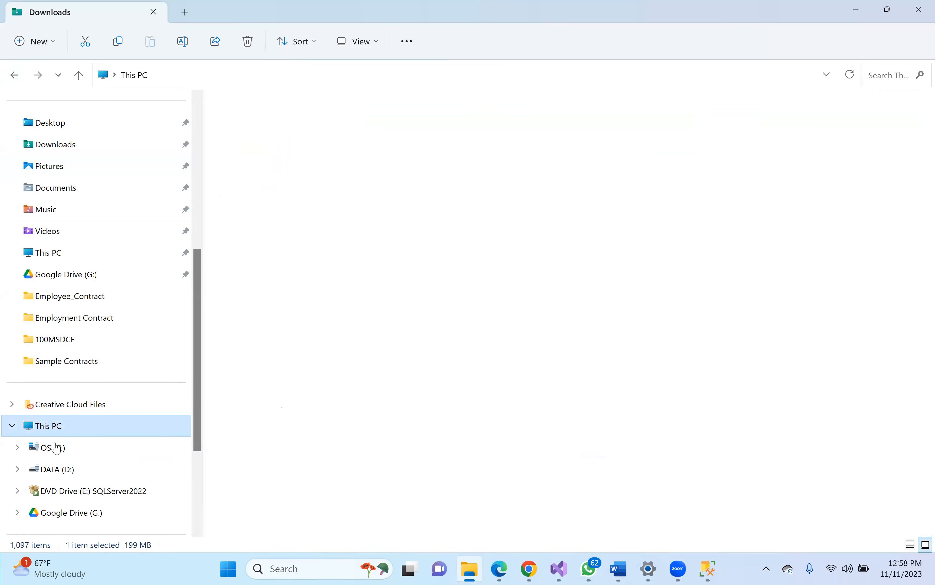
pyautogui.click(57, 448)
pyautogui.doubleClick(278, 296)
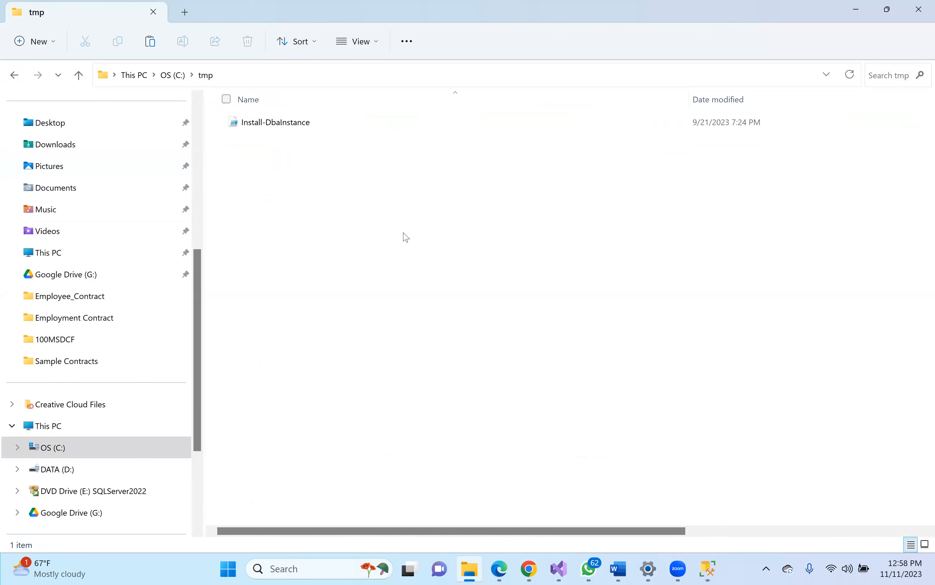
pyautogui.hotkey('ctrl', 'v')
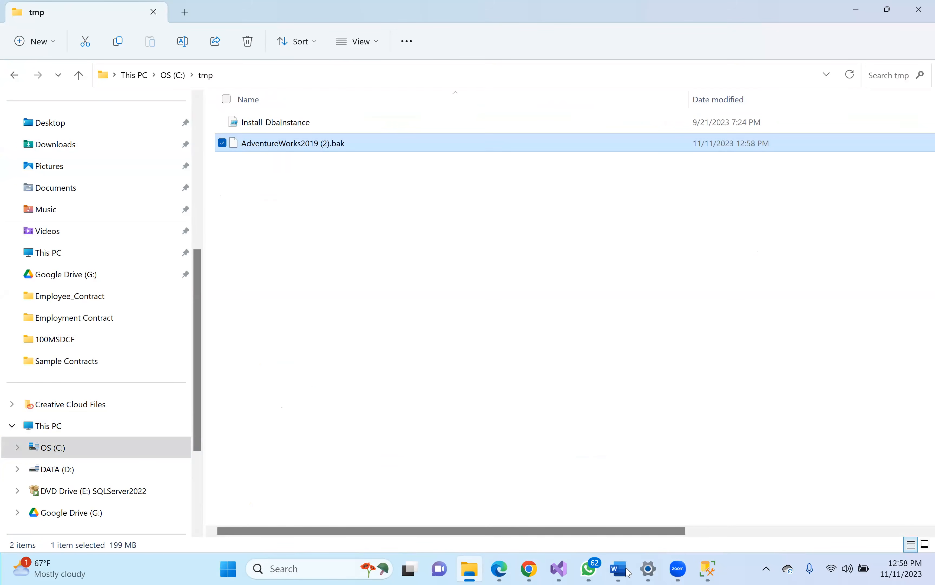
pyautogui.click(708, 569)
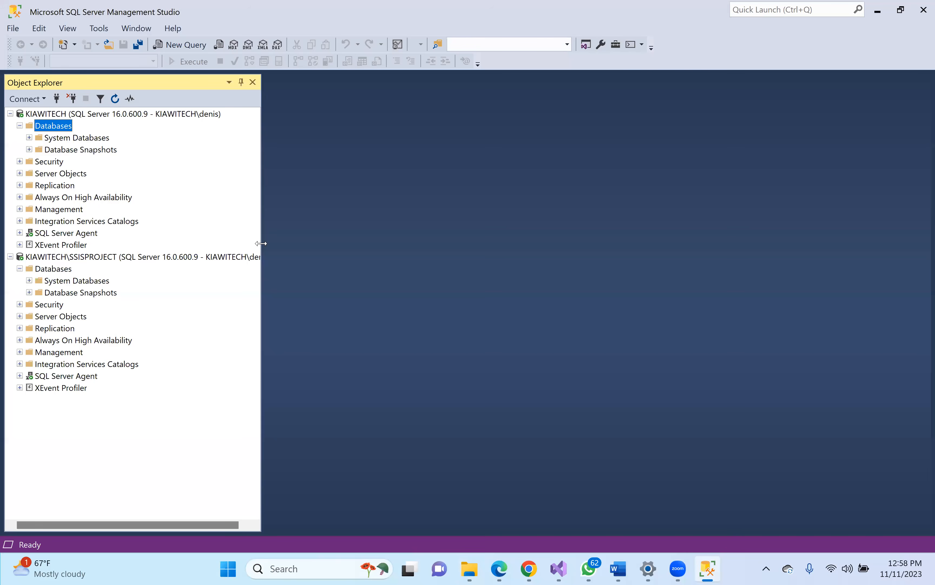
# - Restore the AdventureWorks2019 database from the device C:\tmp\AdventureWorks2019 (2).bak
pyautogui.rightClick(58, 129)
pyautogui.click(106, 162)
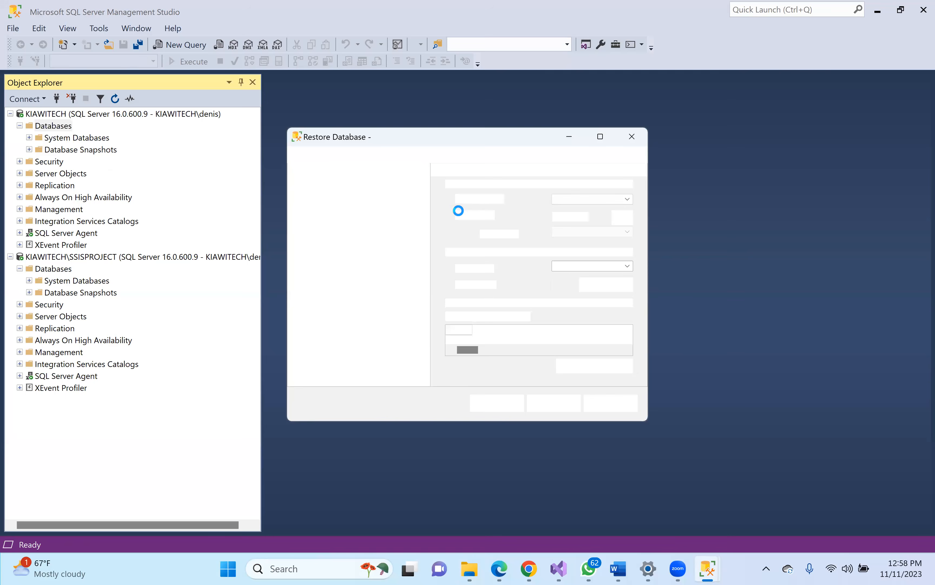
pyautogui.click(464, 218)
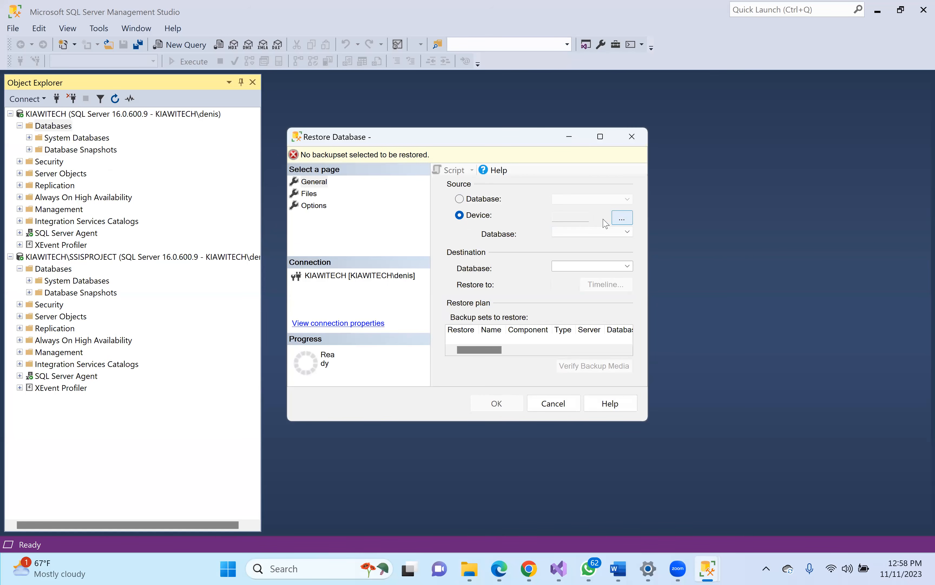
pyautogui.click(623, 219)
pyautogui.click(590, 244)
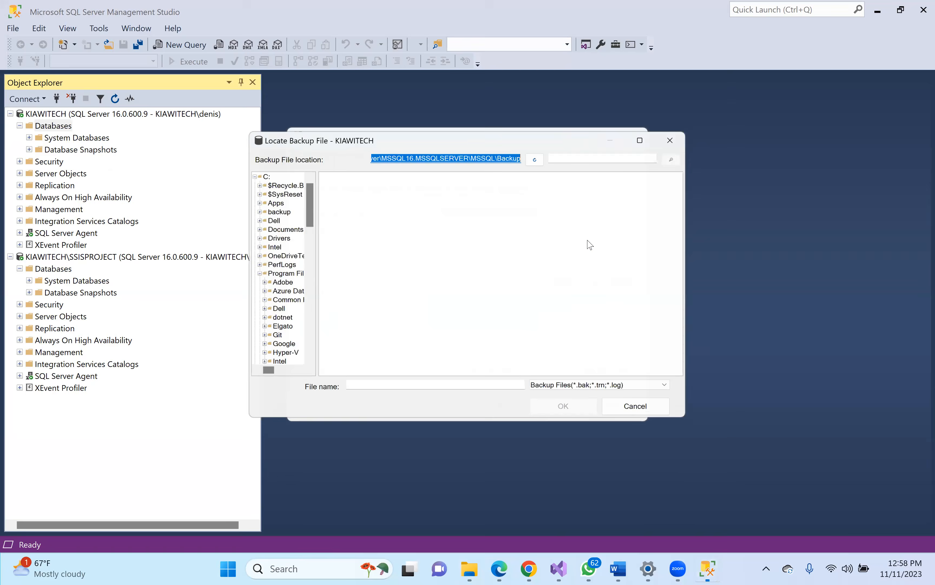
pyautogui.click(257, 173)
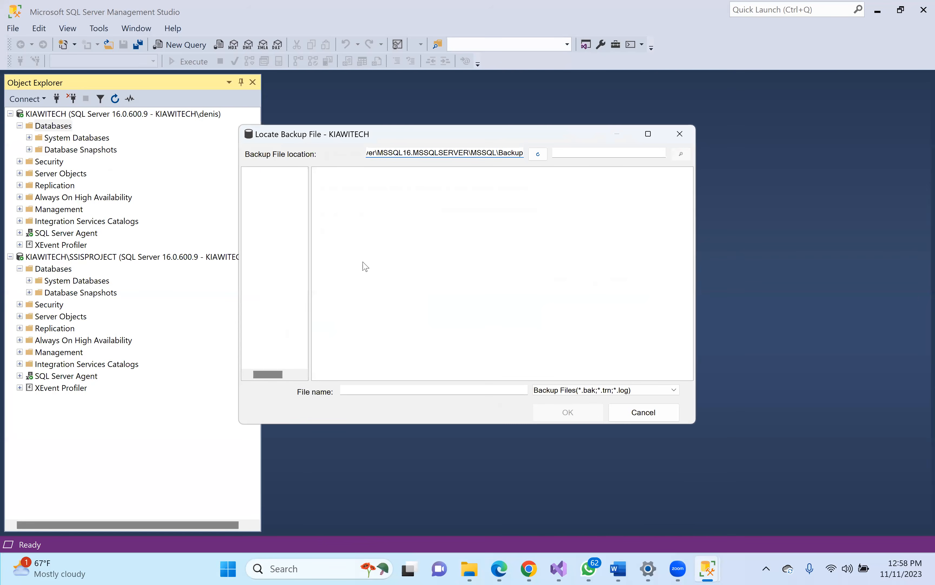
pyautogui.doubleClick(325, 311)
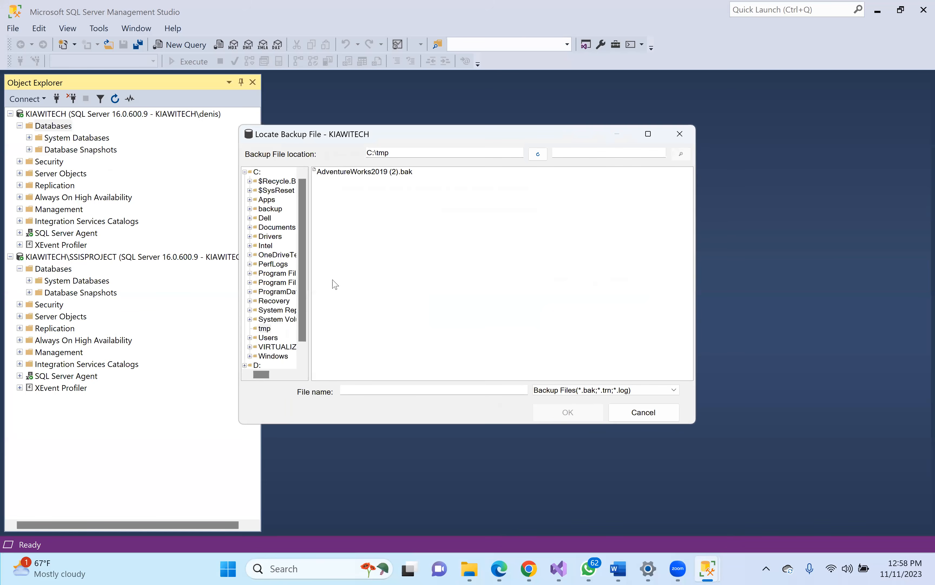
pyautogui.click(371, 173)
pyautogui.click(568, 412)
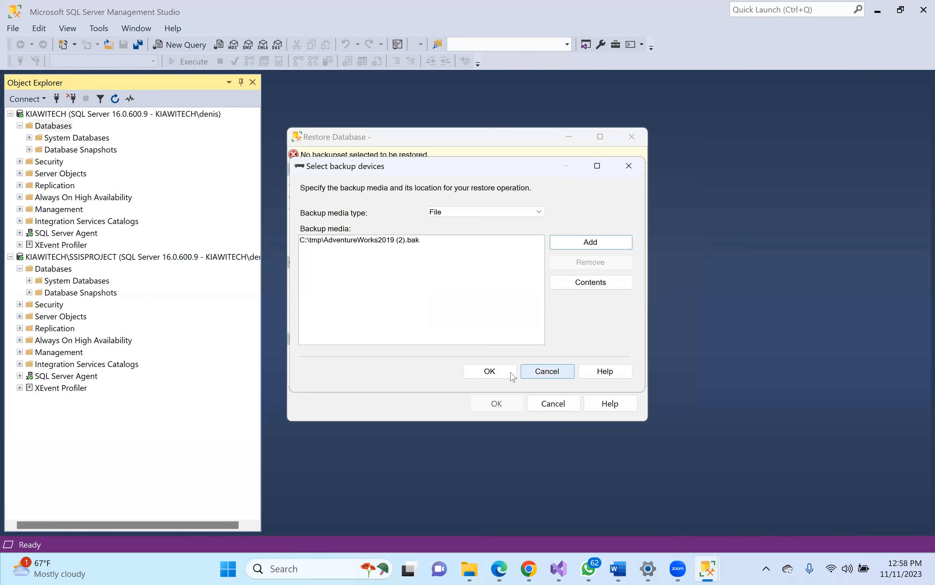
pyautogui.click(490, 371)
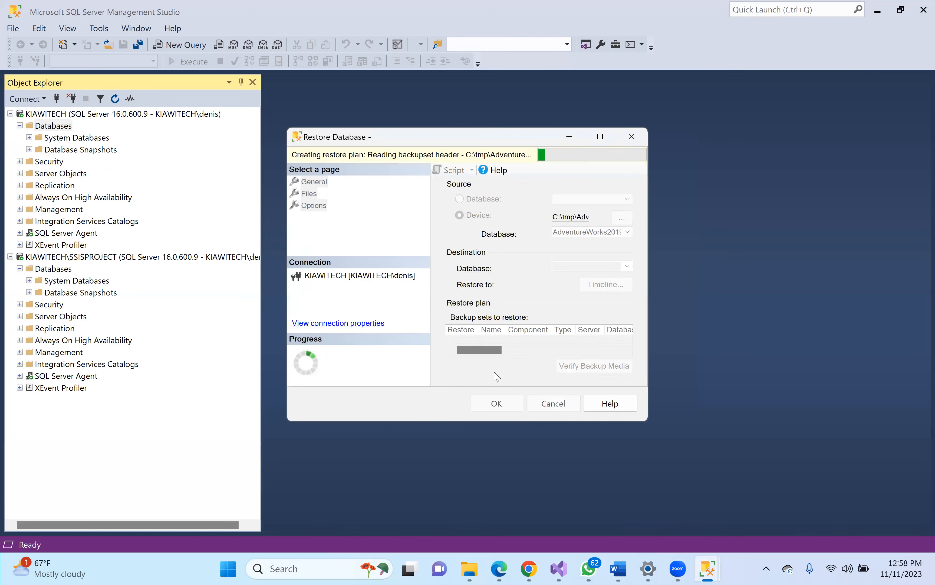
pyautogui.click(497, 404)
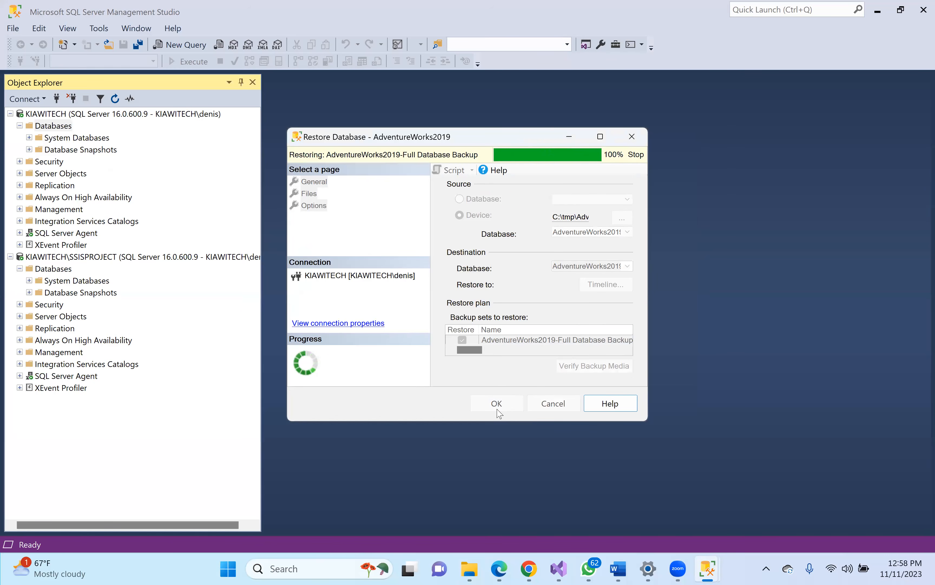
pyautogui.click(557, 332)
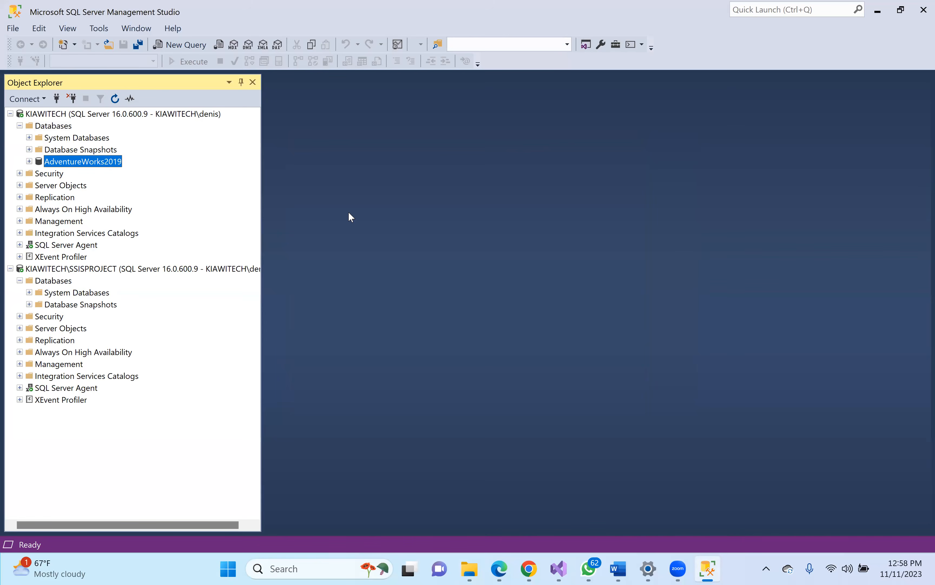
# - Rename the AdventureWorks2019 database to AdventureWorks2022
pyautogui.rightClick(77, 167)
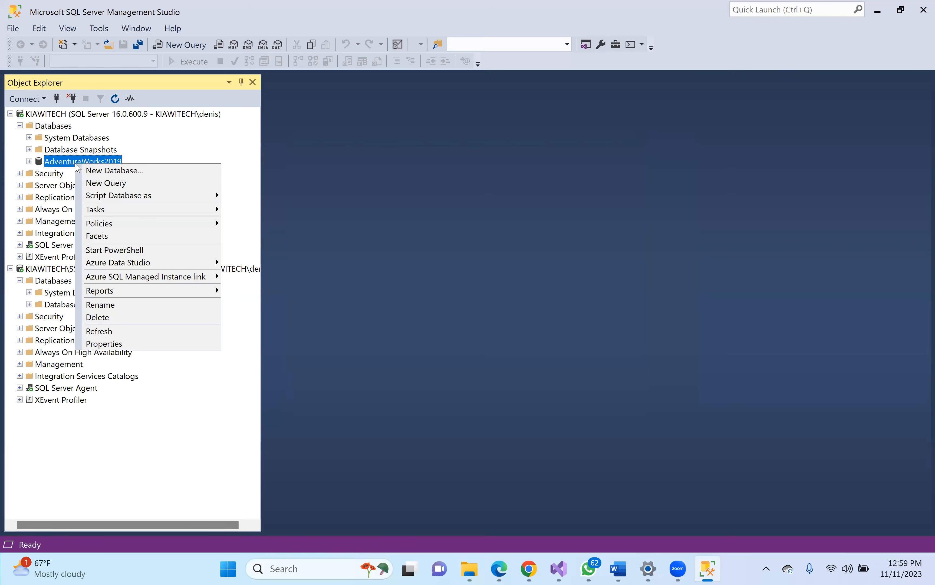
pyautogui.click(134, 304)
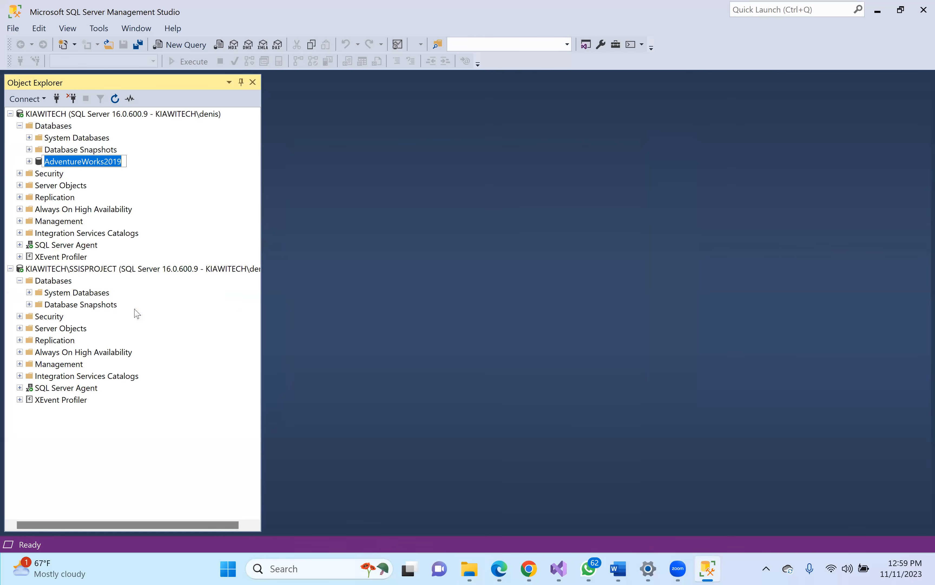
pyautogui.click(122, 159)
pyautogui.press('BackSpace')
pyautogui.press('BackSpace')
pyautogui.write('2')
pyautogui.press('Escape')
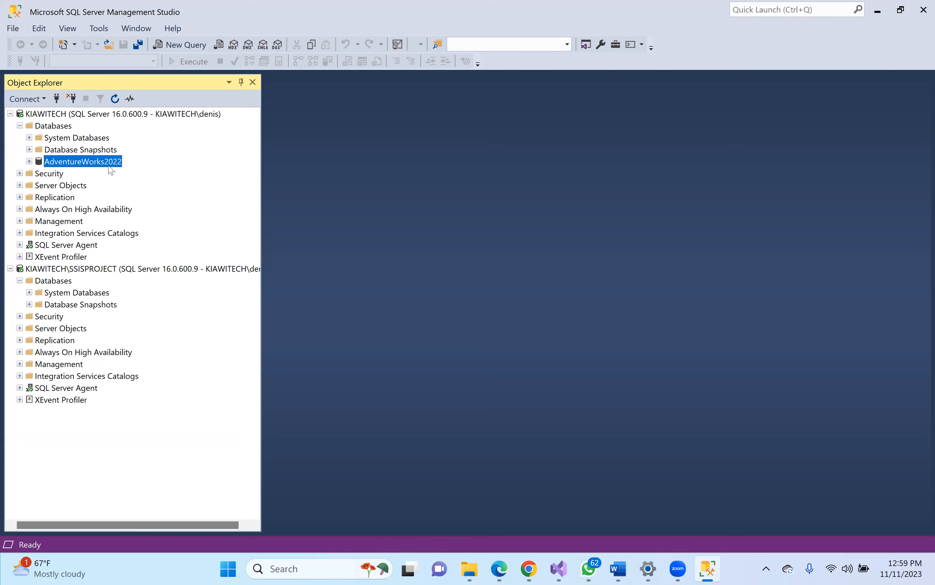
# - Set AdventureWorks2022's compatibility level to SQL Server 2022 (160)
pyautogui.rightClick(105, 168)
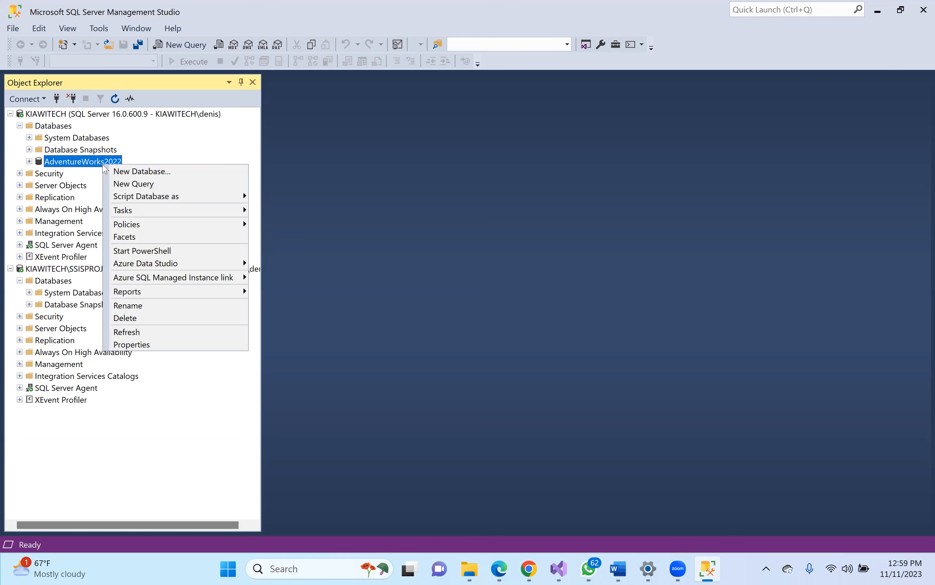
pyautogui.click(147, 343)
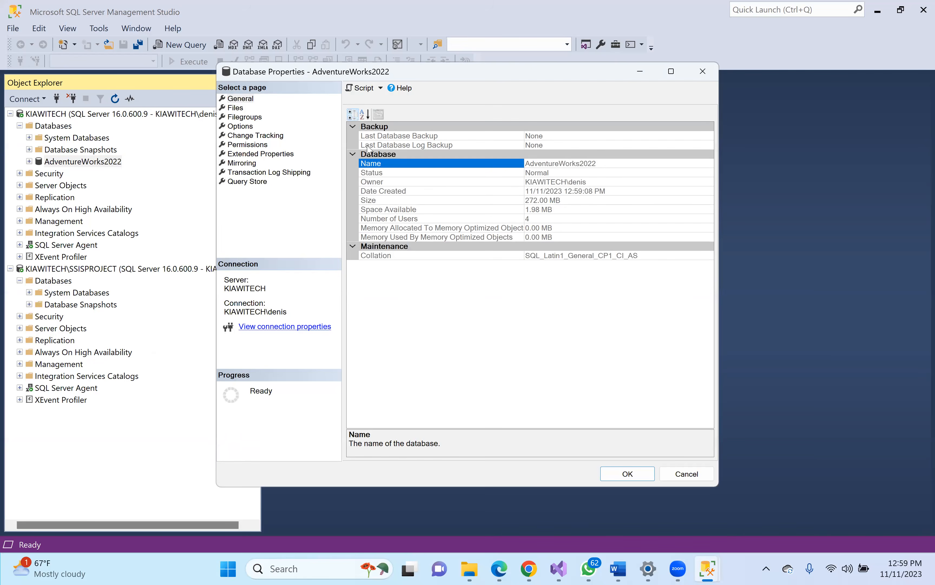
pyautogui.click(241, 127)
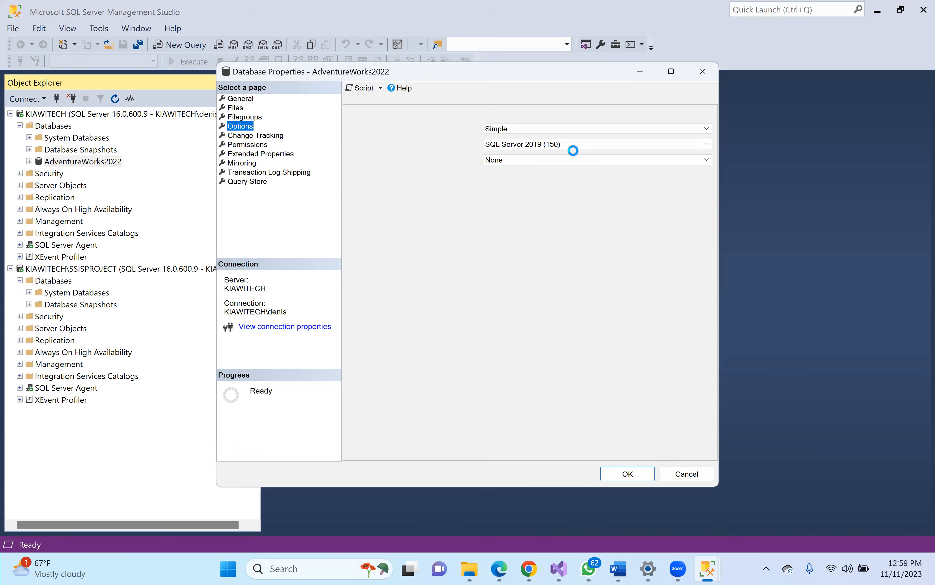
pyautogui.click(573, 145)
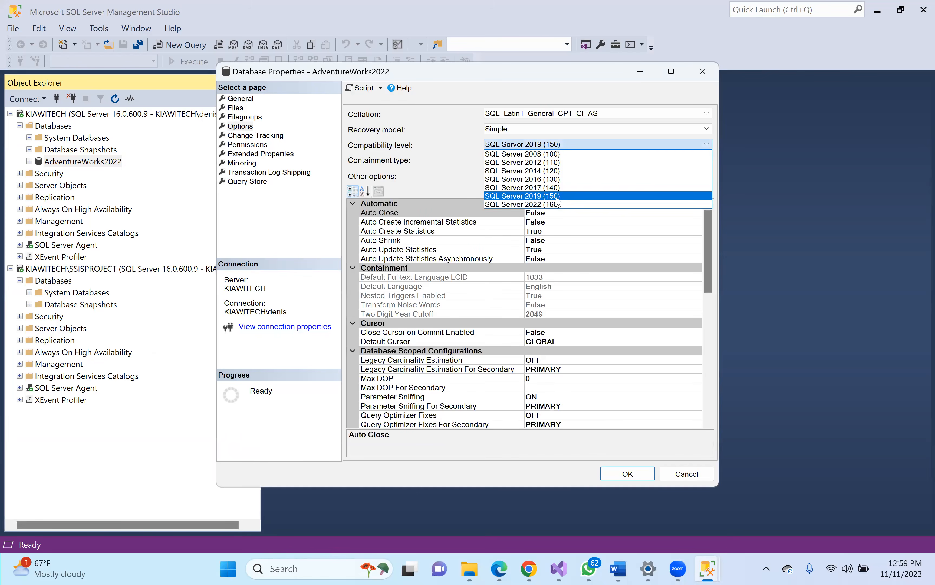
pyautogui.click(548, 205)
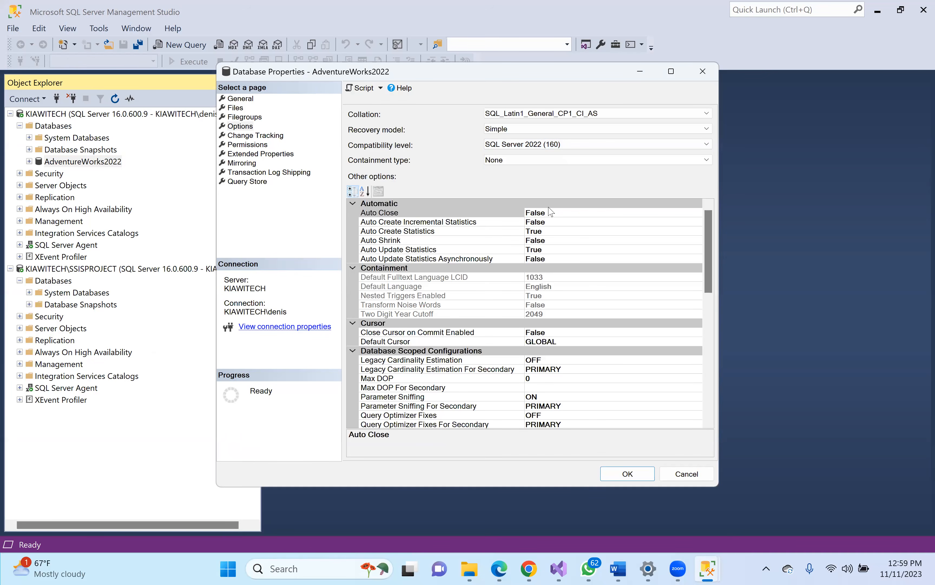
pyautogui.click(625, 474)
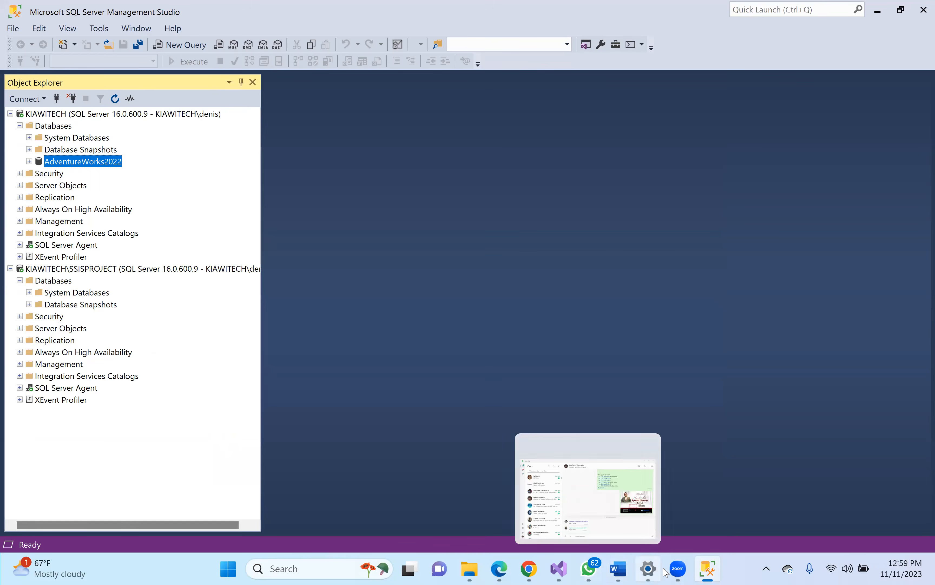
# - Create a new database named DB1 with owner sa on KIAWITECH
pyautogui.moveTo(679, 568)
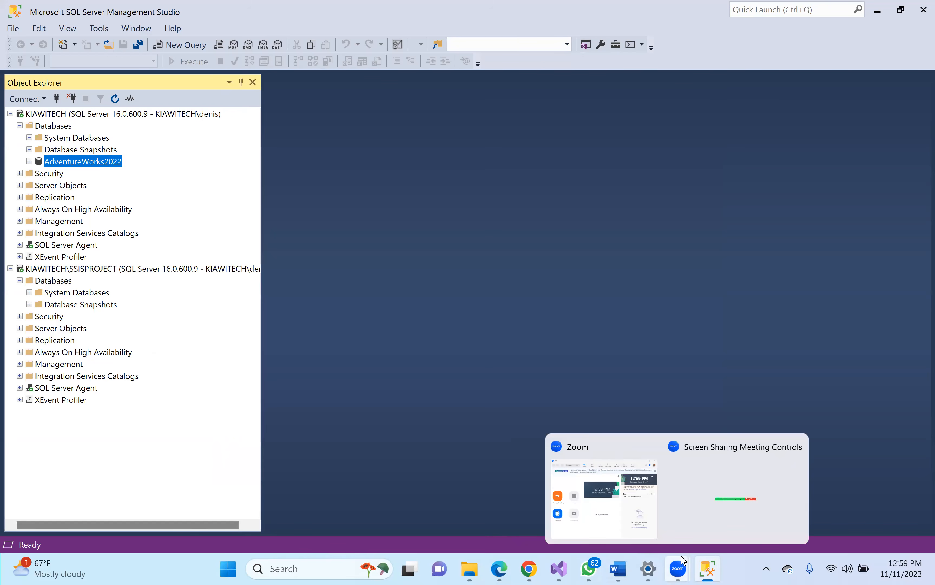
pyautogui.click(723, 486)
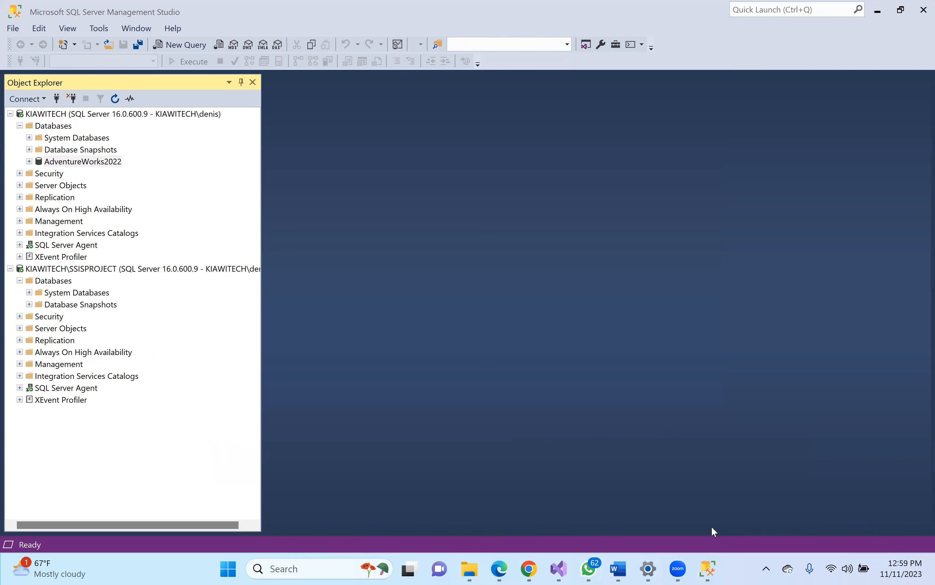
pyautogui.rightClick(50, 126)
pyautogui.click(71, 131)
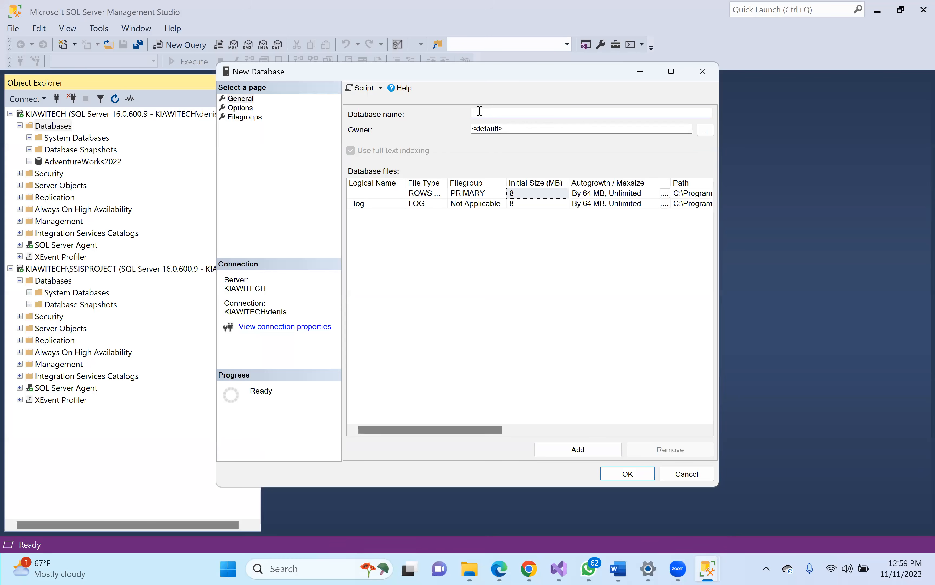
pyautogui.write('DB1')
pyautogui.moveTo(505, 127); pyautogui.dragTo(472, 128)
pyautogui.write('sa')
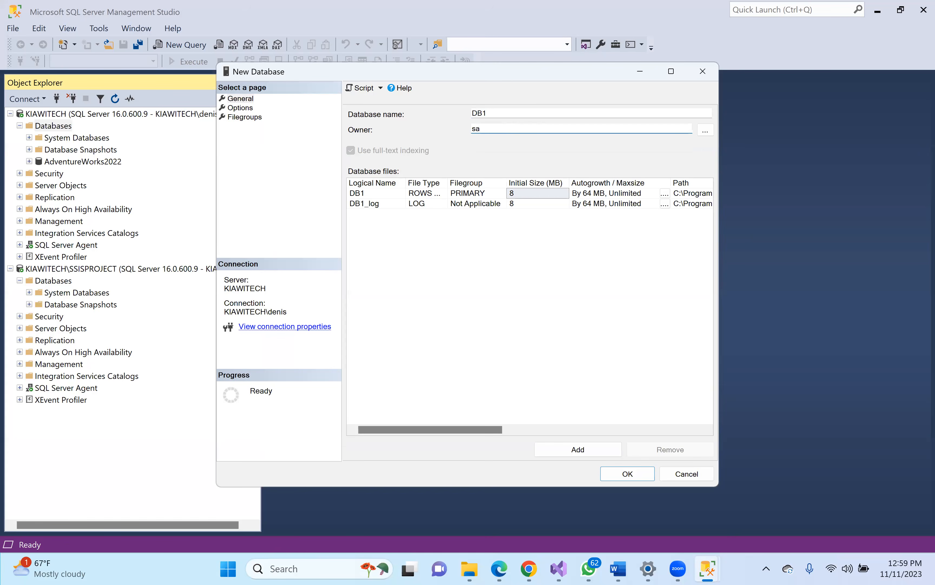
pyautogui.click(629, 473)
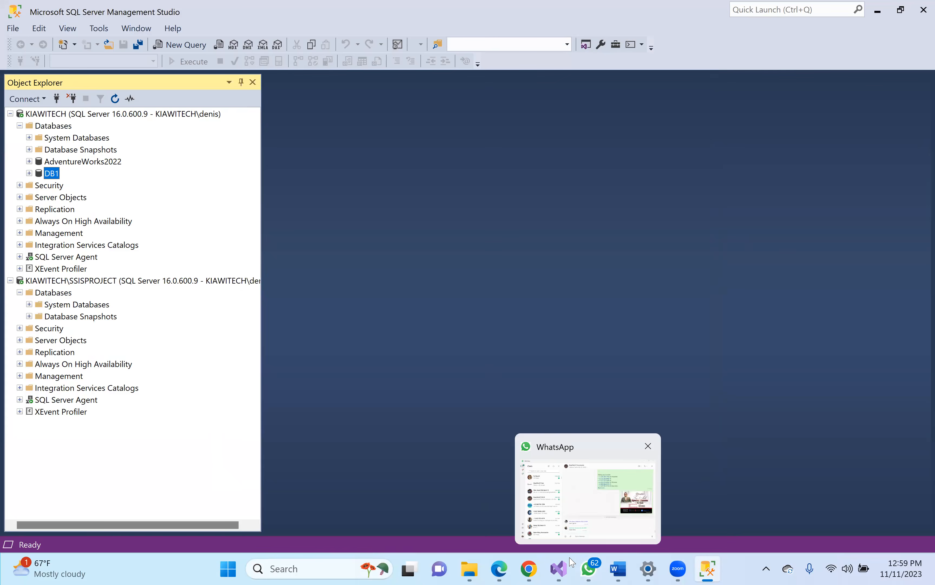
pyautogui.moveTo(529, 567)
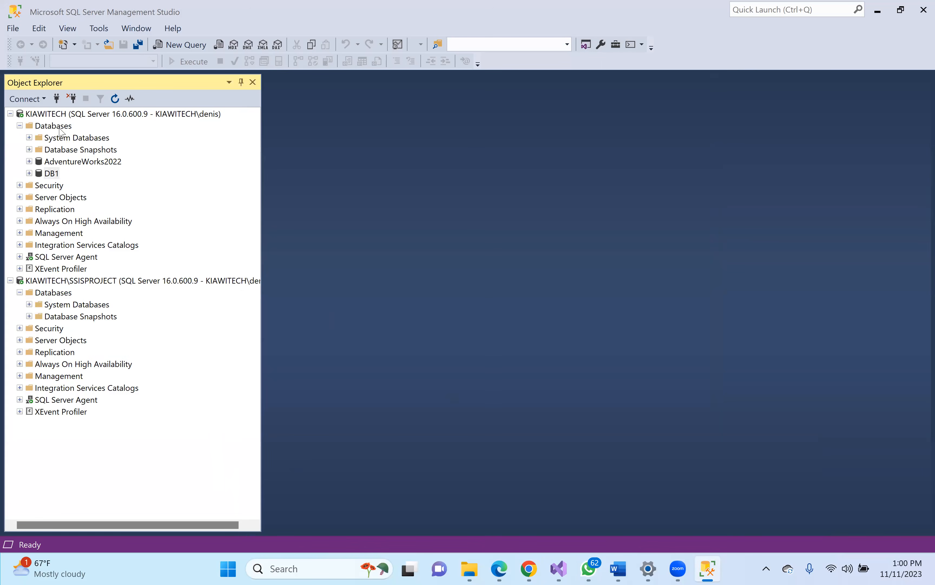
# - Check the AdventureWorks2022 and DB1 databases in Object Explorer
pyautogui.click(68, 159)
pyautogui.click(55, 171)
pyautogui.click(72, 162)
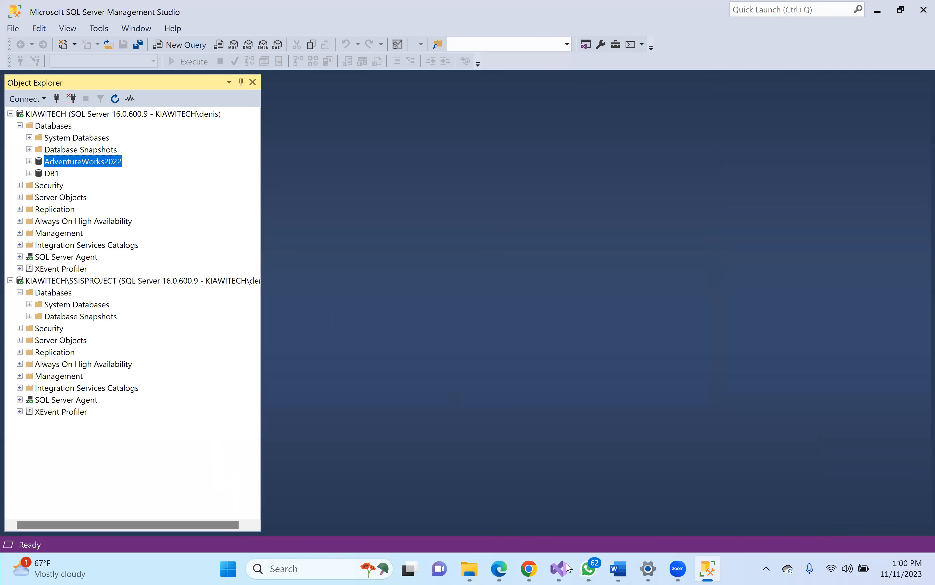
# - In the Kiawitech_SSIS_Module1 package, begin a new OLE DB connection with a new data connection
pyautogui.click(555, 568)
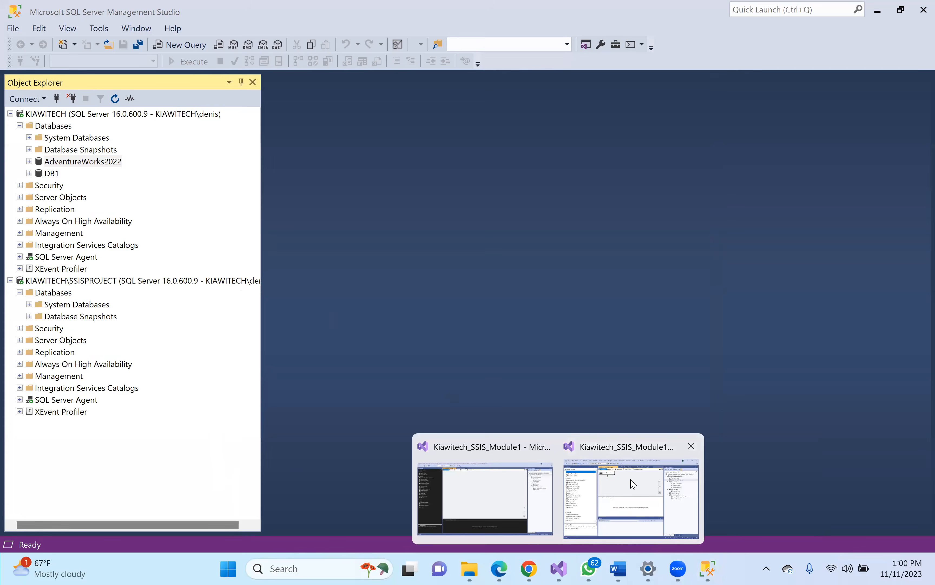
pyautogui.click(633, 484)
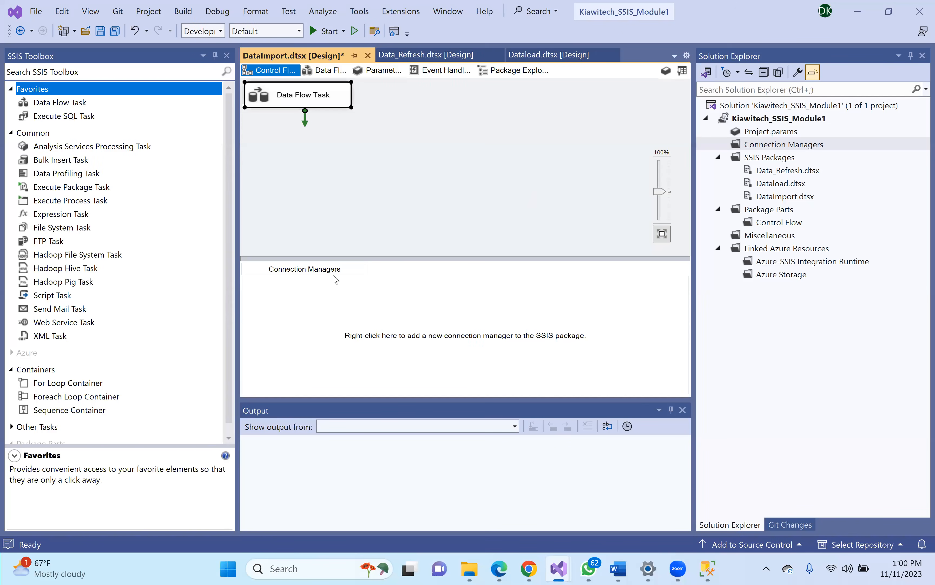
pyautogui.rightClick(342, 288)
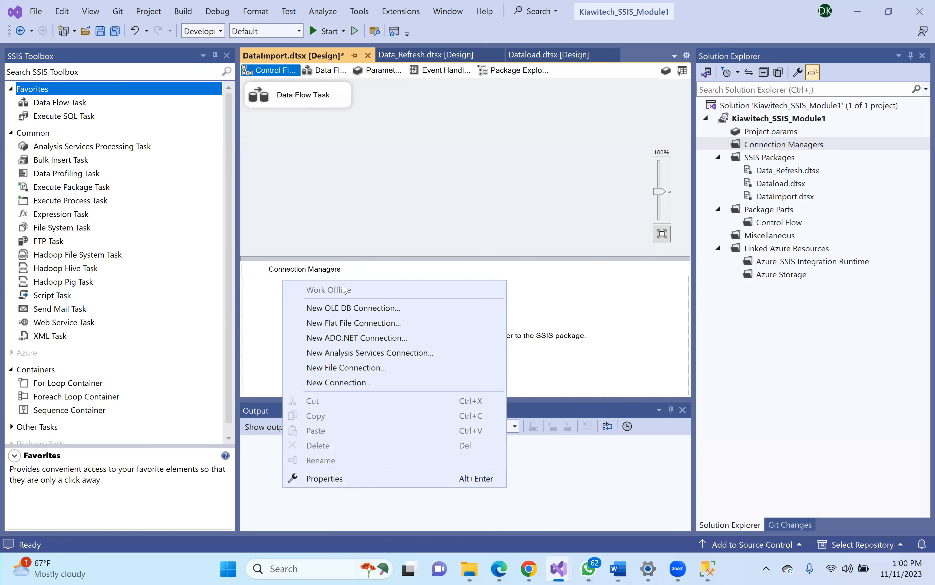
pyautogui.click(356, 312)
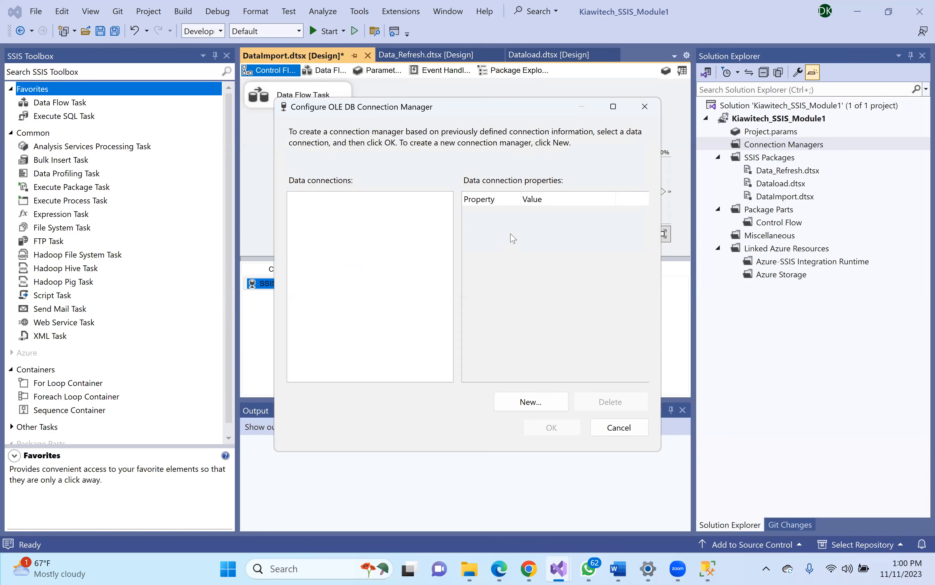
pyautogui.click(526, 404)
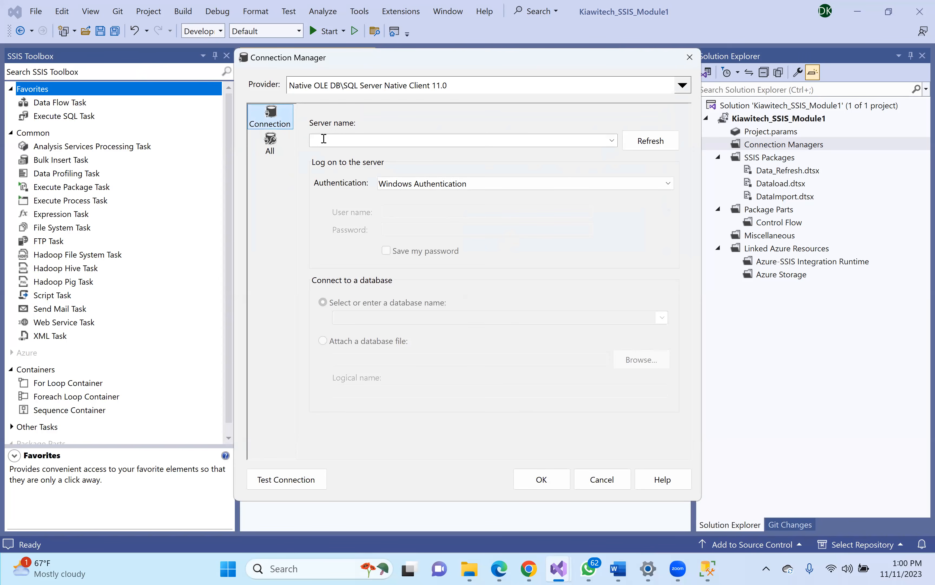
pyautogui.click(707, 569)
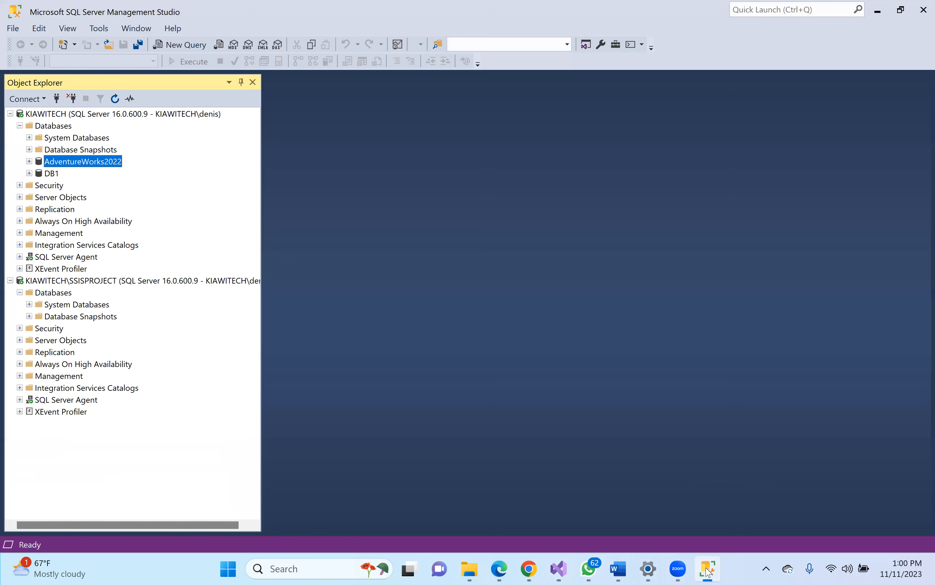
pyautogui.rightClick(78, 116)
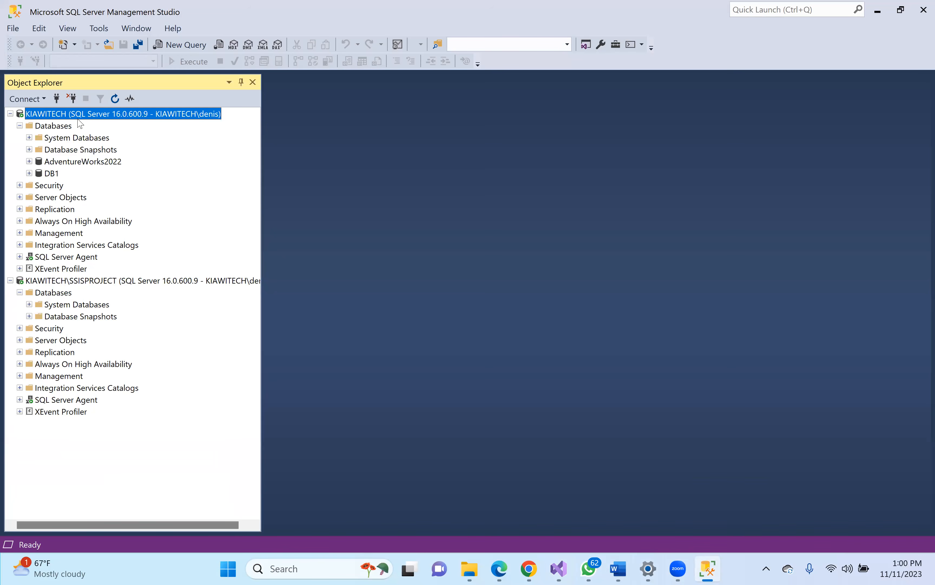
pyautogui.click(112, 336)
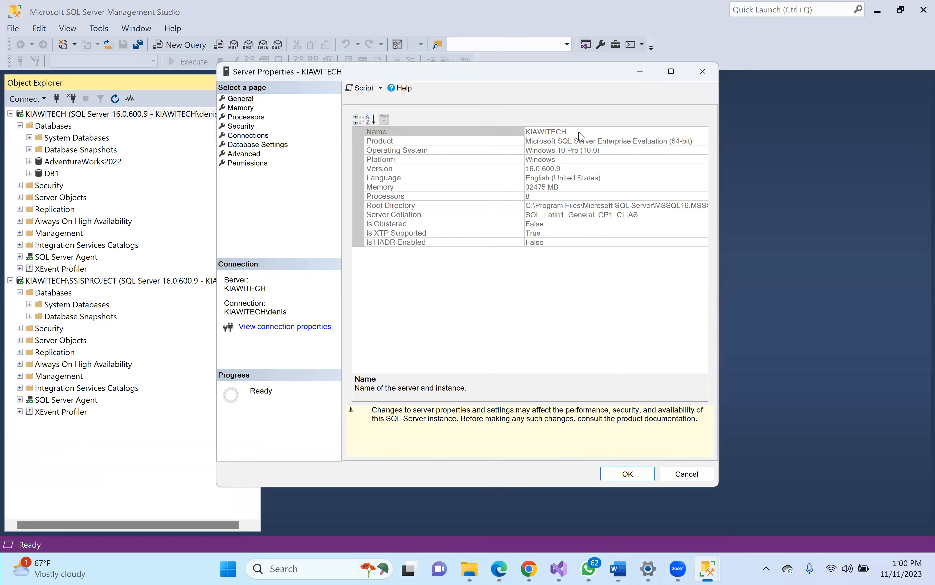
pyautogui.click(580, 132)
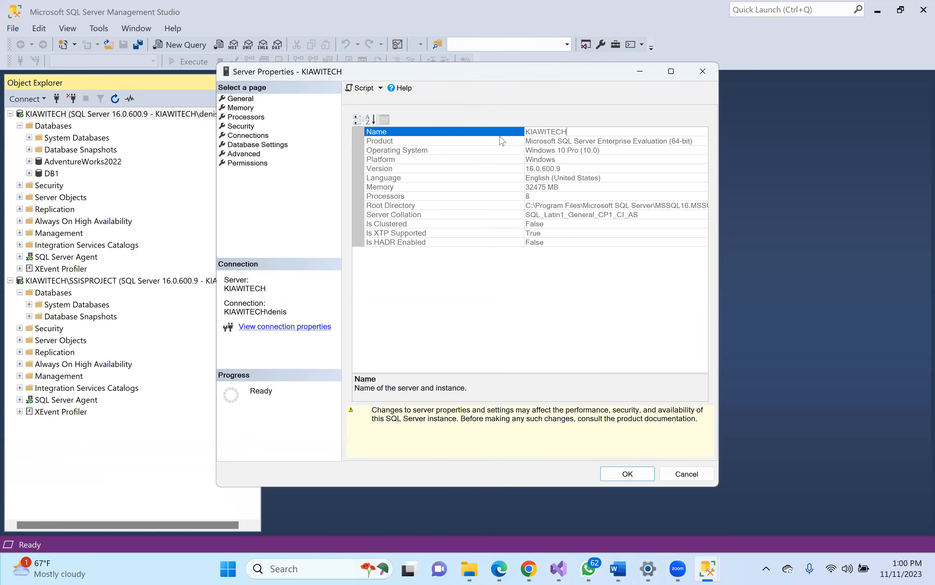
pyautogui.click(576, 141)
pyautogui.click(574, 133)
pyautogui.doubleClick(540, 132)
pyautogui.hotkey('ctrl', 'c')
pyautogui.click(703, 71)
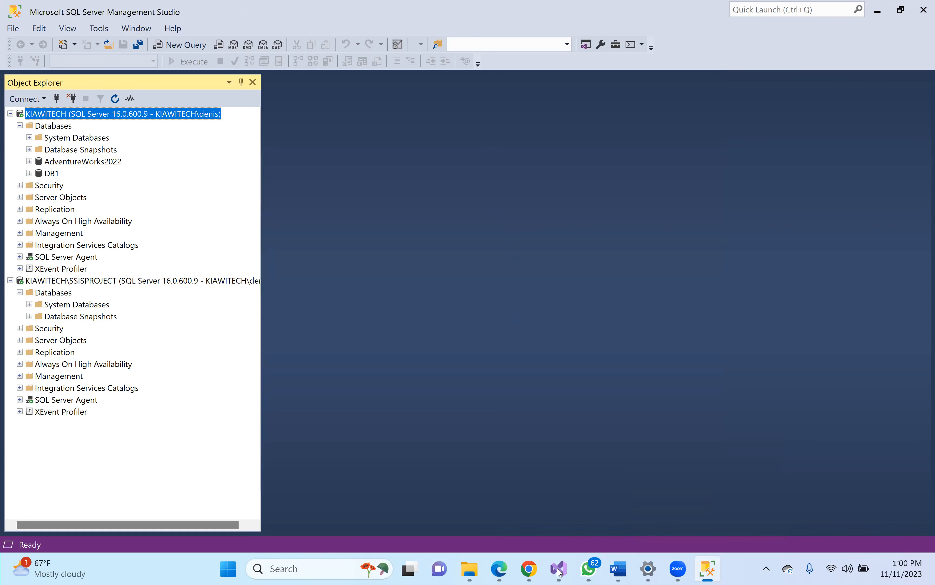
pyautogui.moveTo(559, 572)
pyautogui.click(630, 497)
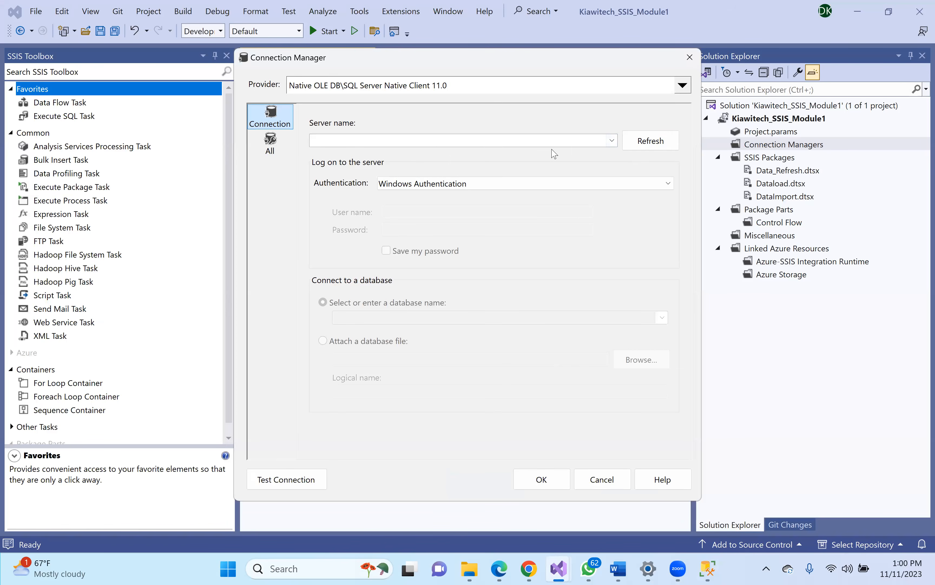
# - Point the connection at server KIAWITECH and the AdventureWorks2022 database
pyautogui.click(610, 141)
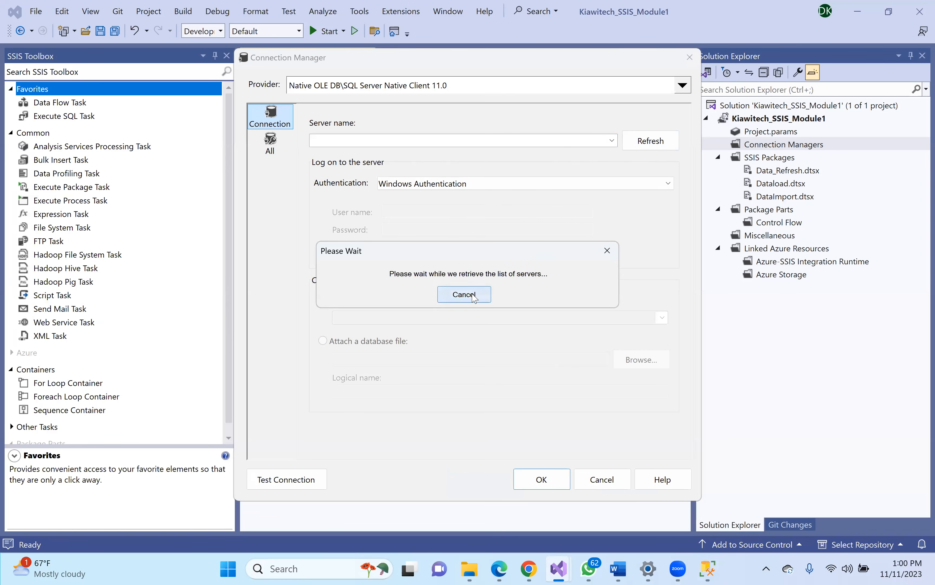
pyautogui.click(465, 295)
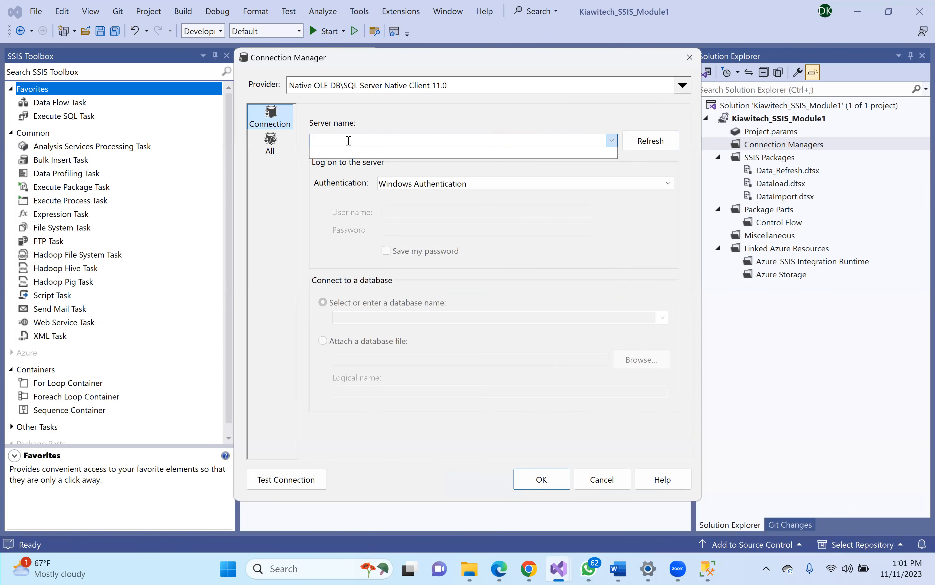
pyautogui.hotkey('ctrl', 'v')
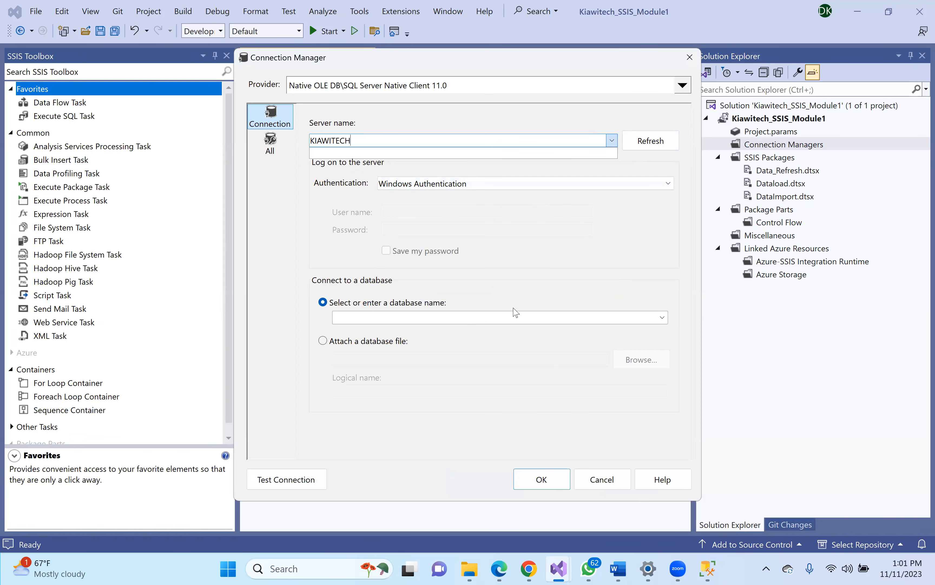
pyautogui.click(662, 318)
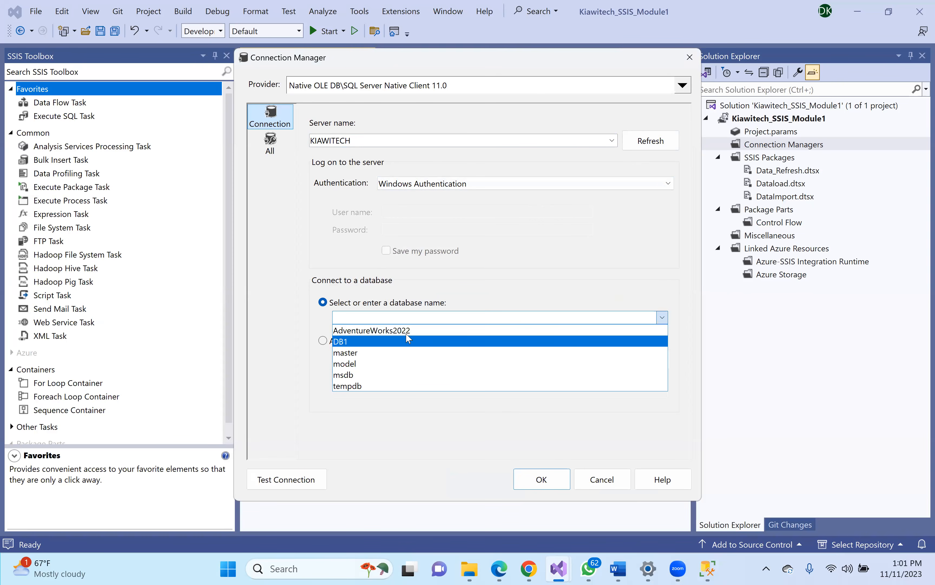
pyautogui.click(408, 334)
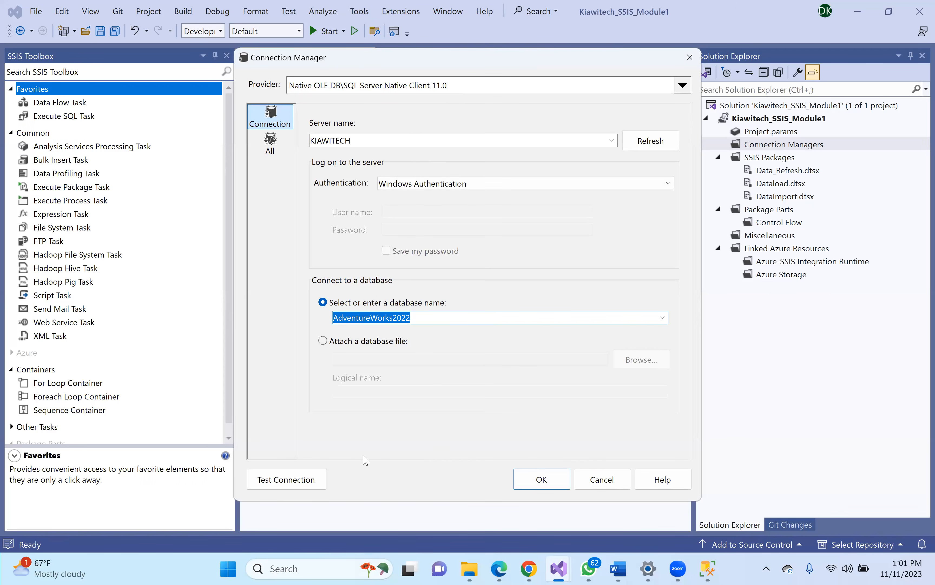
# - Test the KIAWITECH.AdventureWorks2022 connection successfully and add it to the package
pyautogui.click(290, 484)
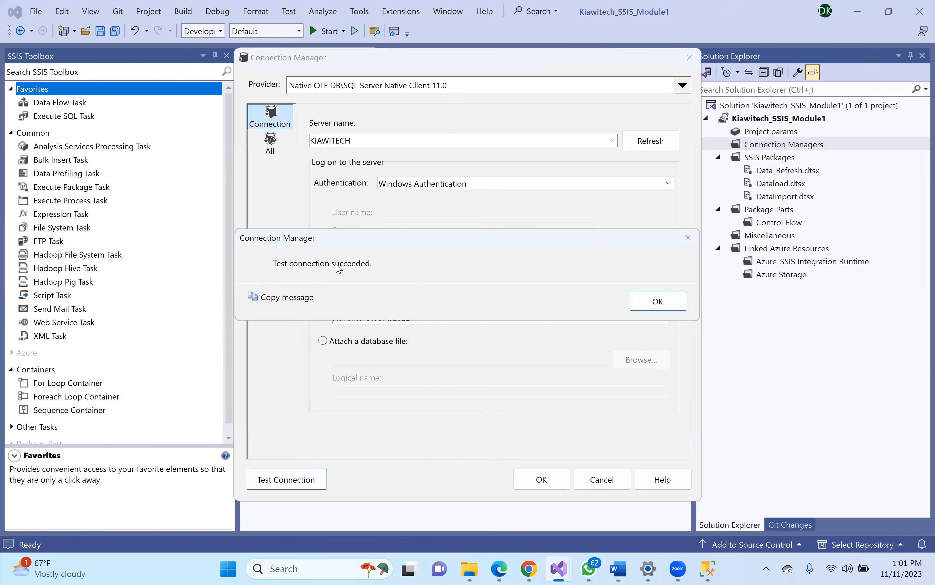
pyautogui.click(652, 307)
pyautogui.click(542, 479)
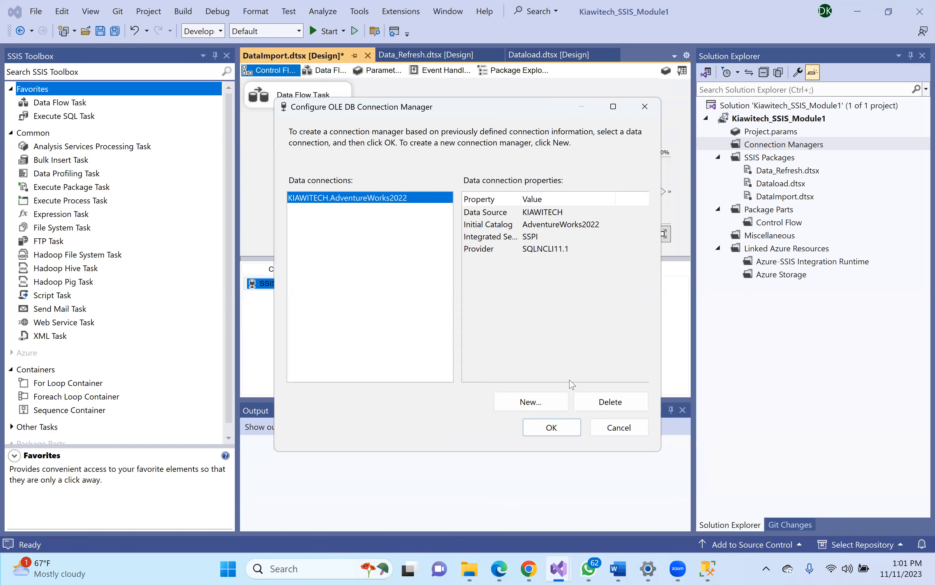
pyautogui.click(552, 427)
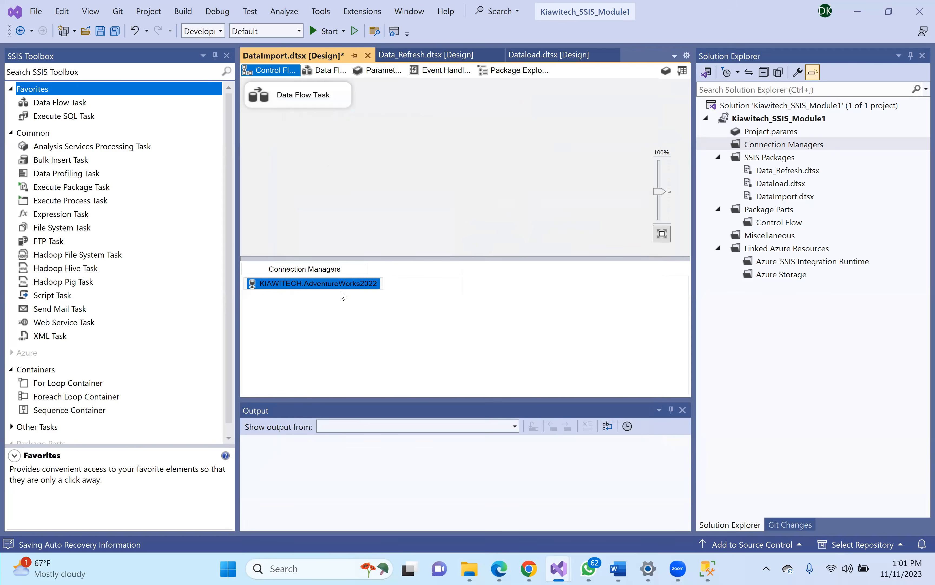
# - Keep the connection manager's name KIAWITECH.AdventureWorks2022, then bring SQL Server Management Studio forward
pyautogui.click(347, 286)
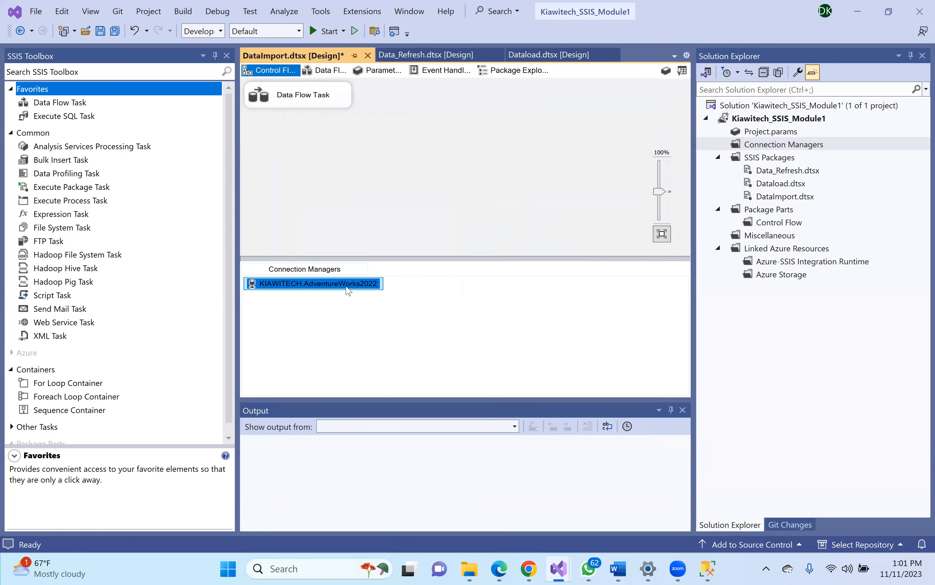
pyautogui.rightClick(286, 284)
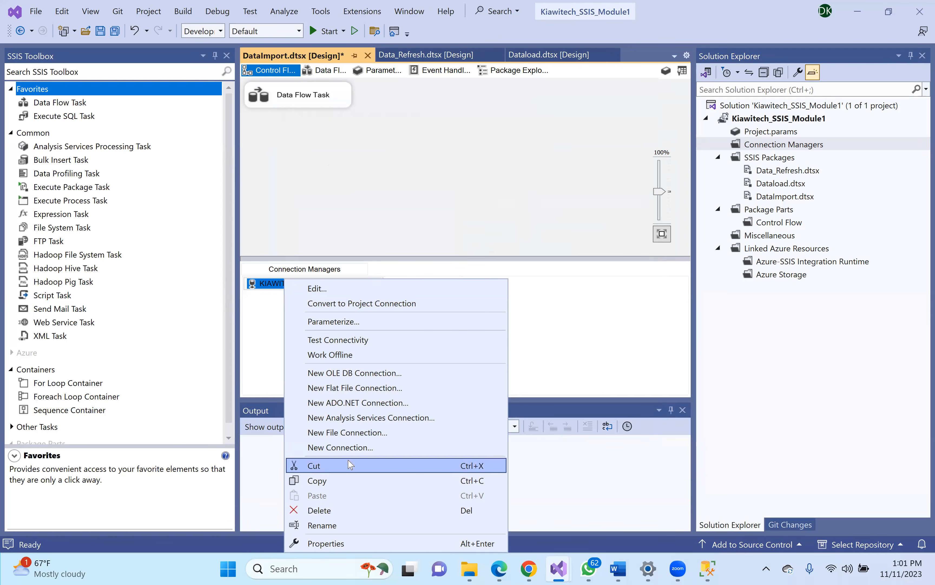
pyautogui.click(337, 526)
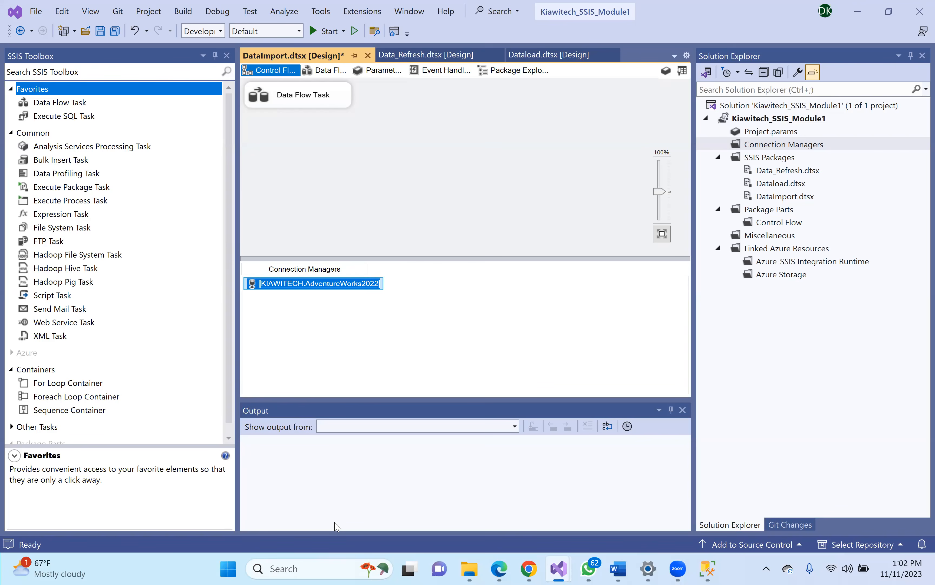
pyautogui.press('Return')
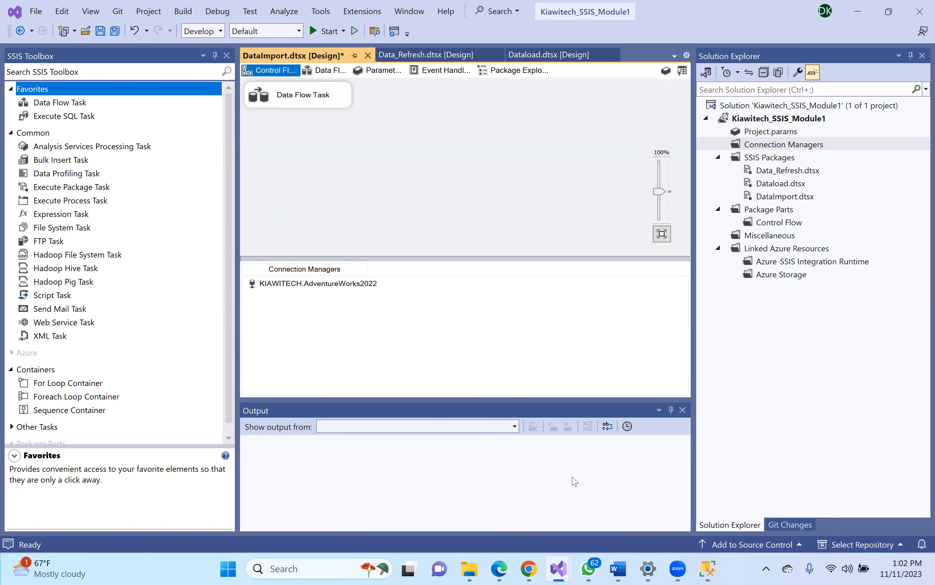
pyautogui.click(708, 568)
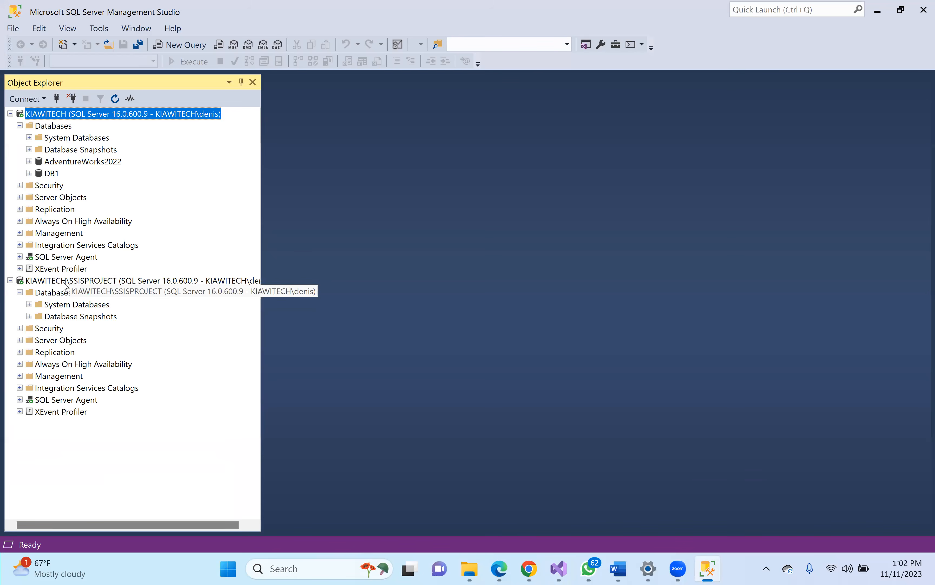
# - Create database AW2022IMported owned by sa on the KIAWITECH\SSISPROJECT server
pyautogui.click(78, 281)
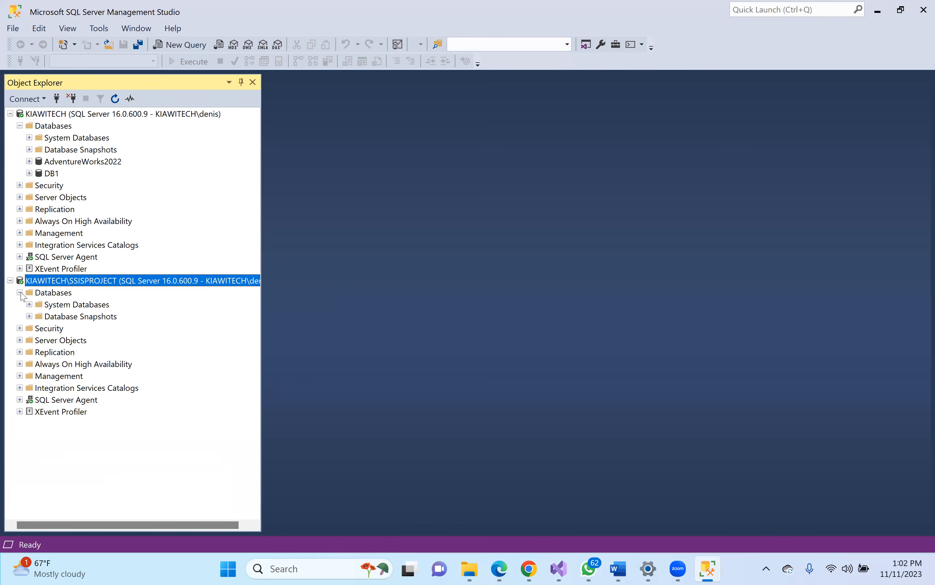
pyautogui.rightClick(42, 292)
pyautogui.click(85, 299)
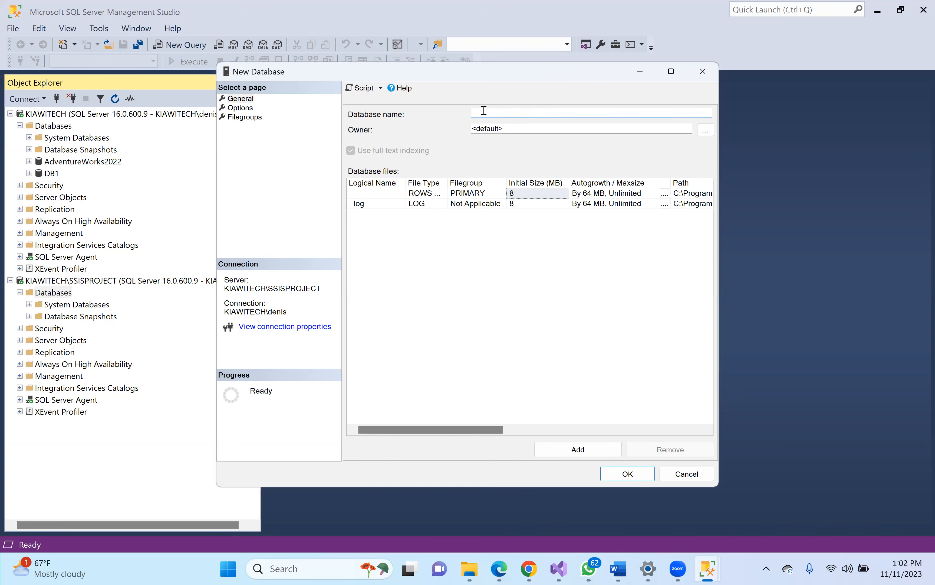
pyautogui.write('AW2022')
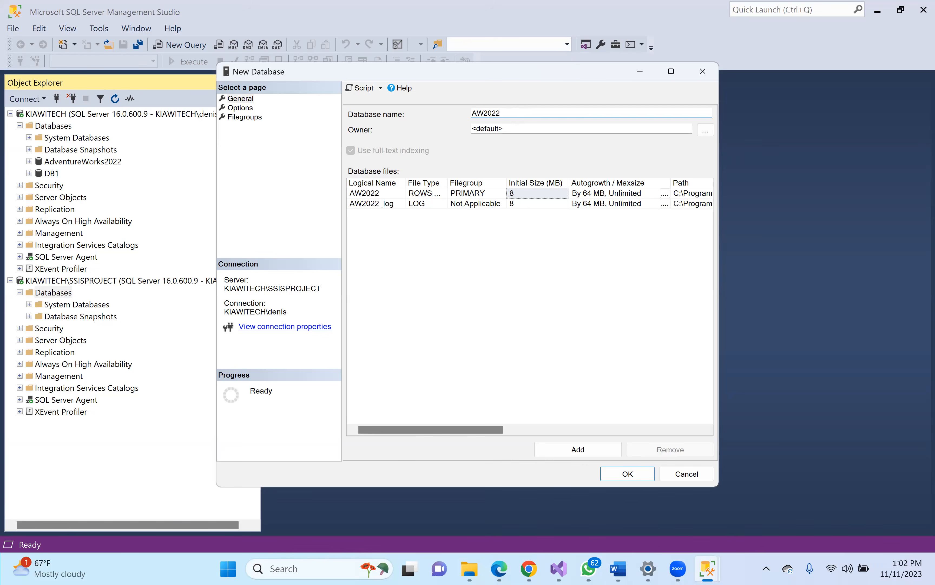
pyautogui.write('IMported')
pyautogui.moveTo(509, 129); pyautogui.dragTo(429, 138)
pyautogui.write('sa')
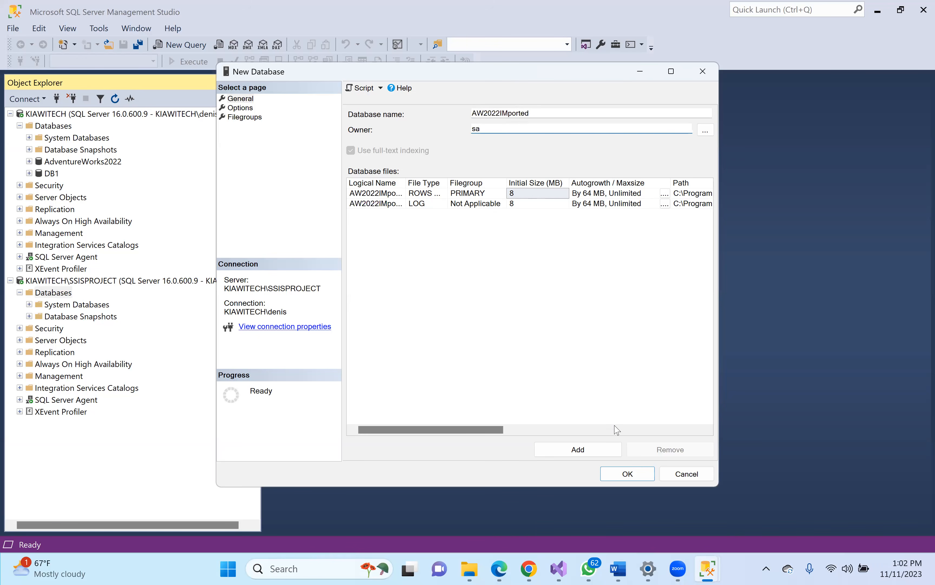
pyautogui.click(637, 474)
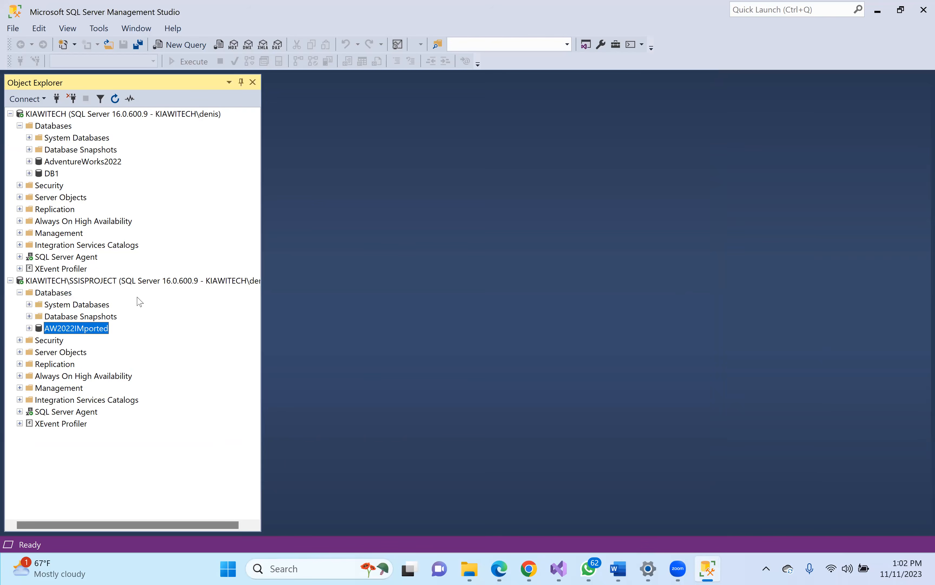
# - Return to the Visual Studio SSIS project
pyautogui.click(76, 283)
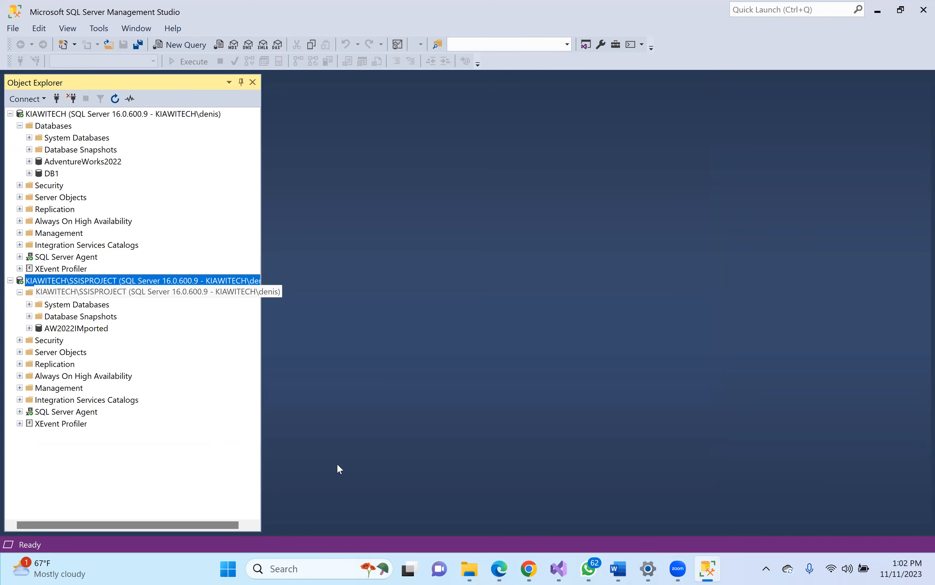
pyautogui.moveTo(560, 571)
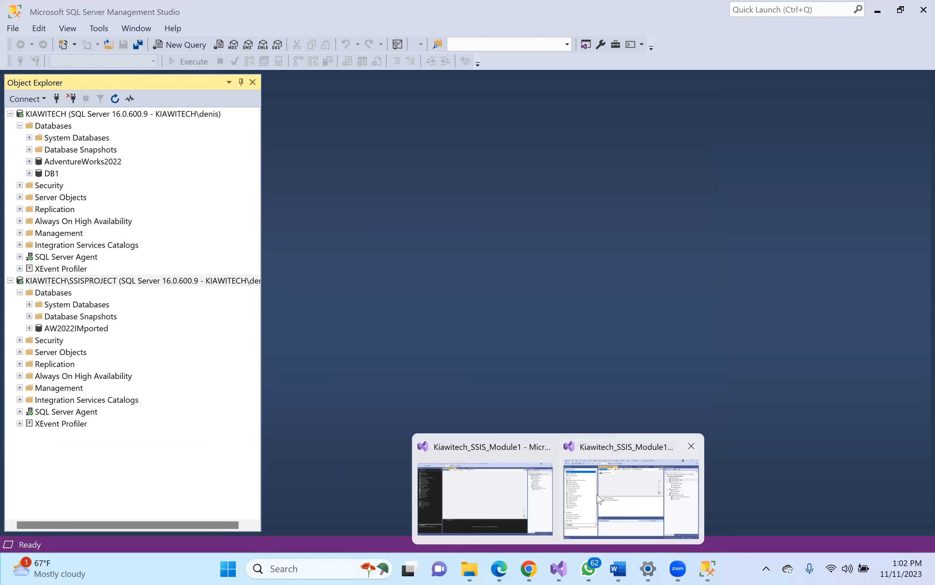
pyautogui.click(600, 499)
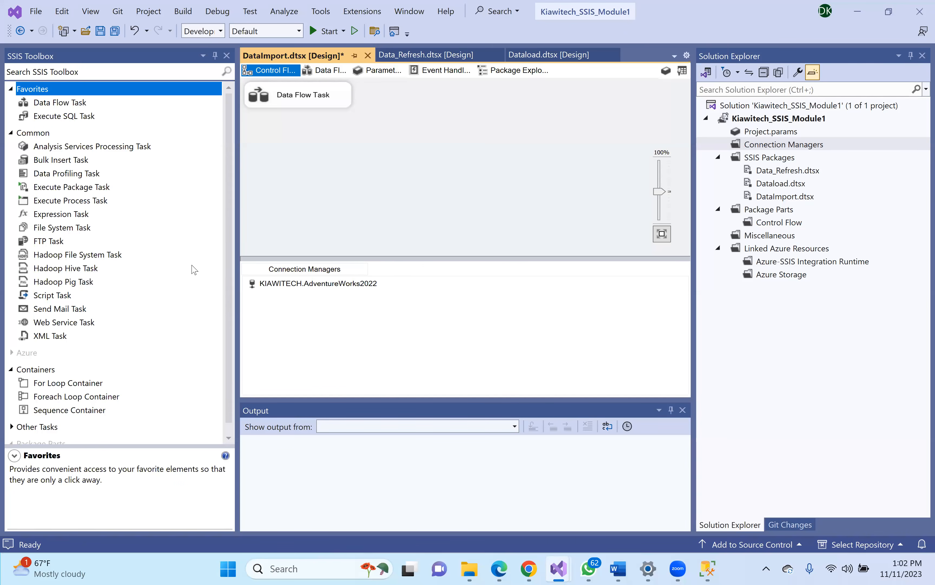
# - Begin a new OLE DB connection with a new data connection, then switch to SSMS
pyautogui.rightClick(409, 287)
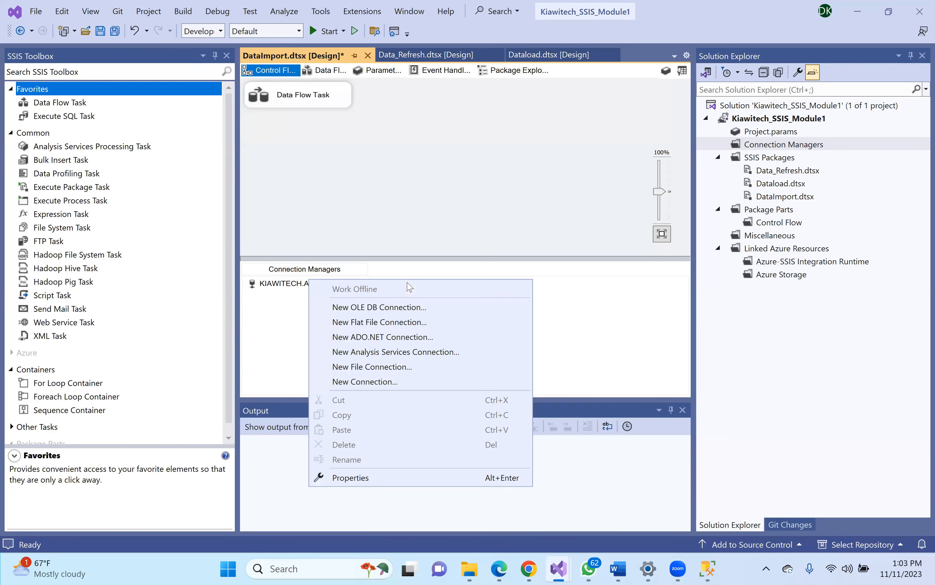
pyautogui.click(398, 305)
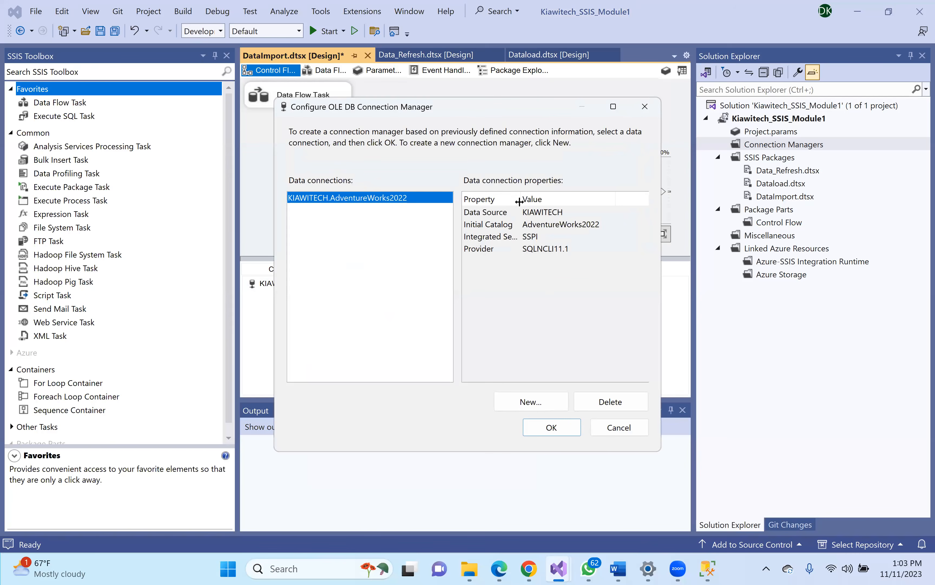
pyautogui.click(541, 408)
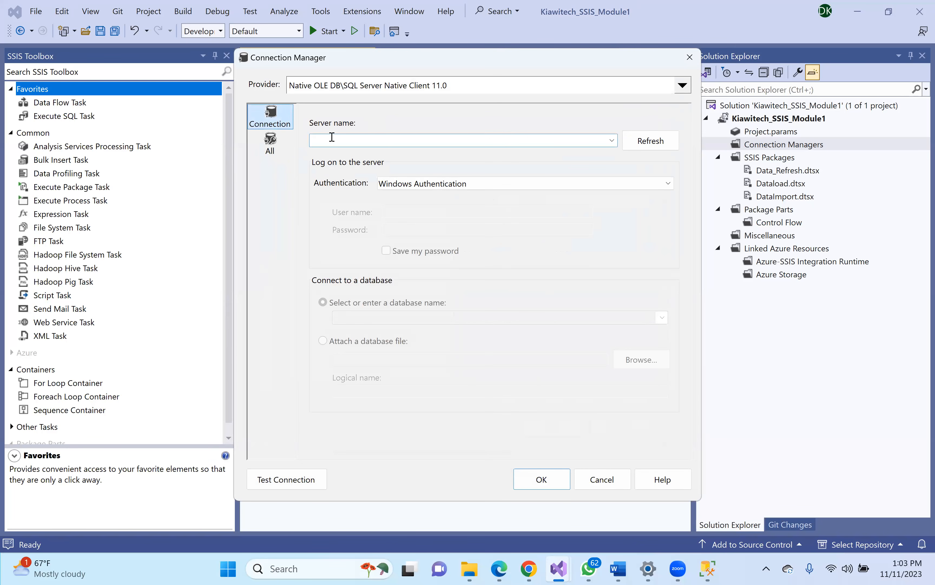
pyautogui.click(708, 569)
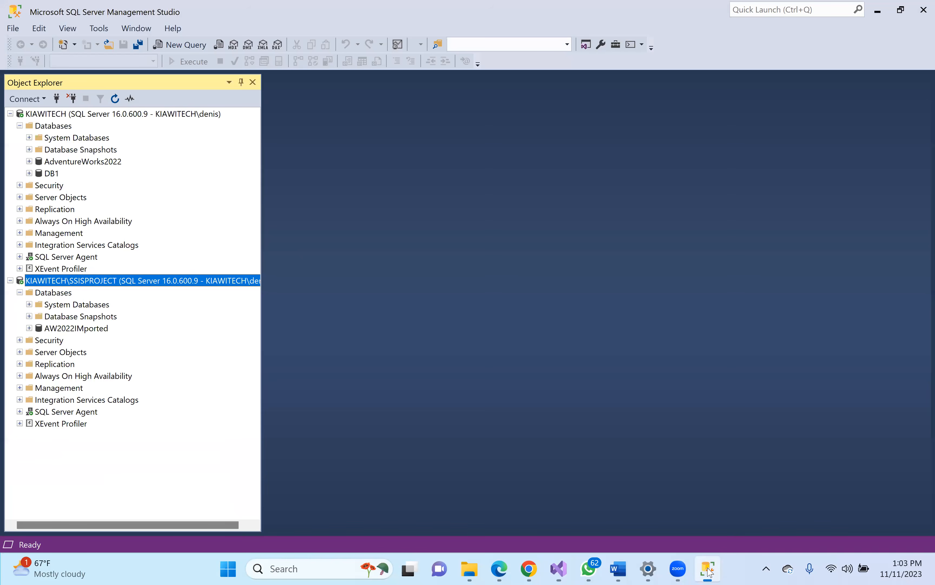
# - Copy the server name KIAWITECH\SSISPROJECT from its Server Properties and return to Visual Studio
pyautogui.rightClick(162, 284)
pyautogui.click(188, 496)
pyautogui.click(638, 132)
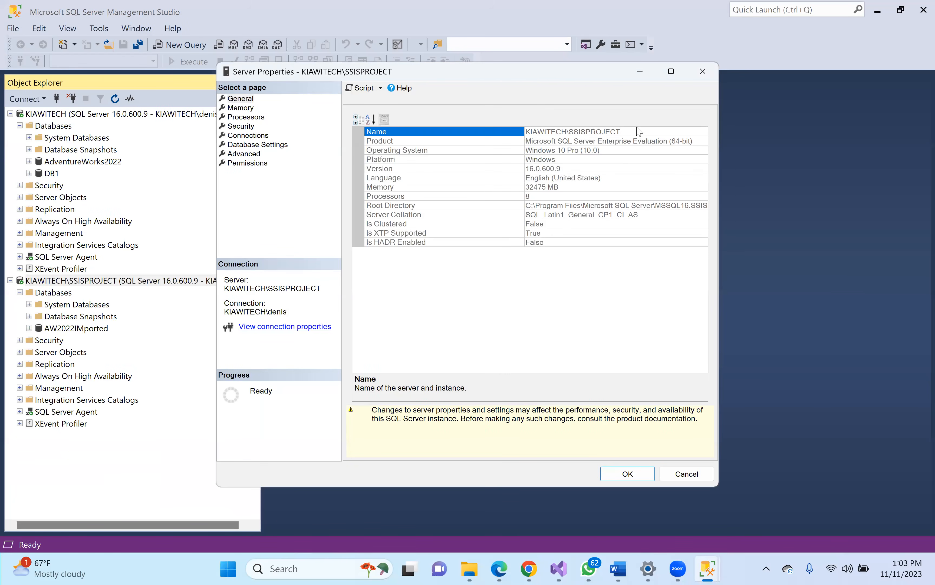
pyautogui.doubleClick(546, 132)
pyautogui.hotkey('ctrl', 'c')
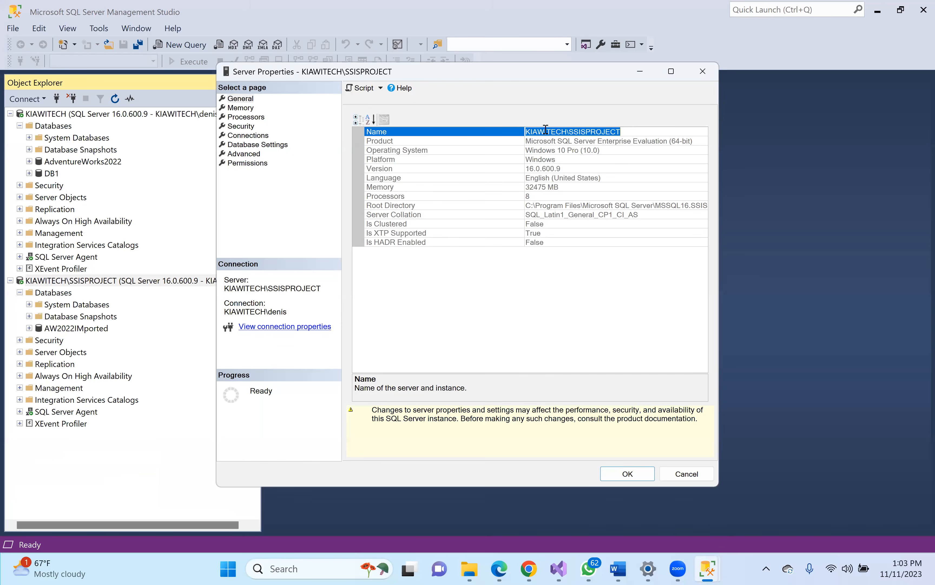
pyautogui.click(703, 71)
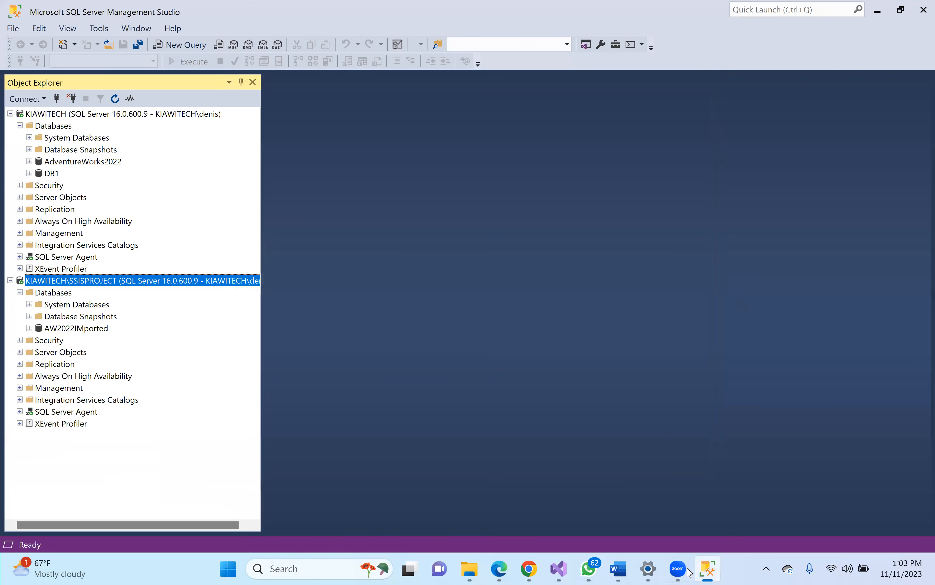
pyautogui.click(560, 571)
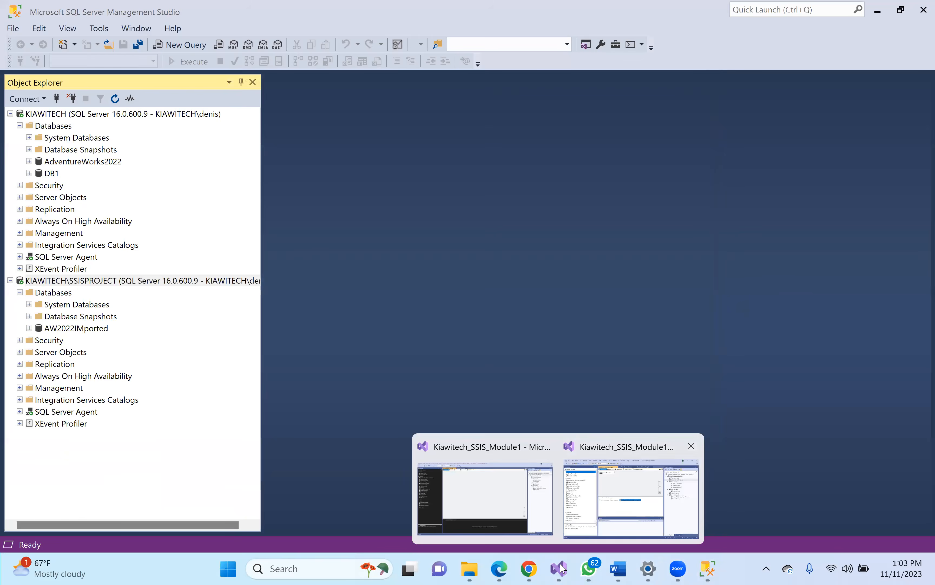
pyautogui.click(619, 502)
# - Connect to server KIAWITECH\SSISPROJECT, database AW2022IMported, test it, and add it to the package
pyautogui.hotkey('ctrl', 'v')
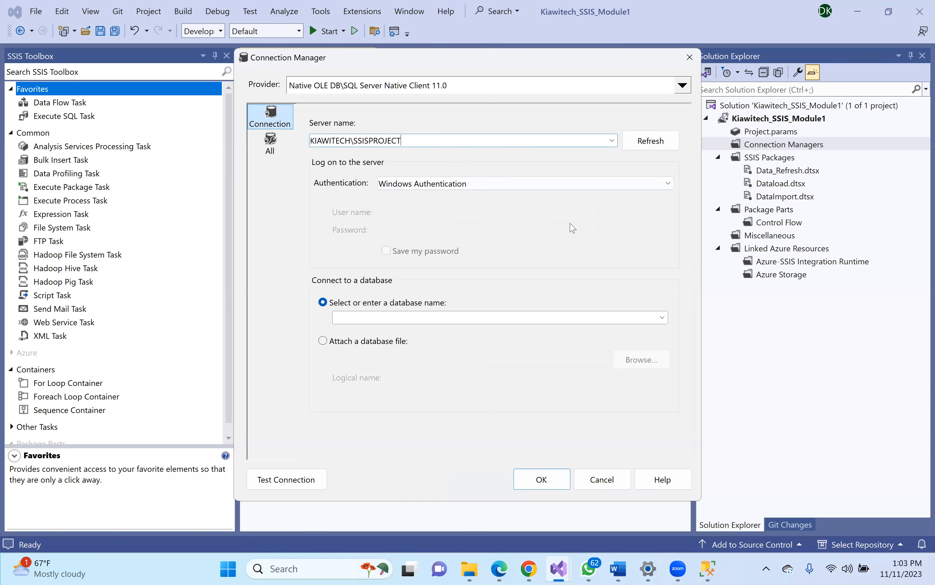
pyautogui.click(662, 318)
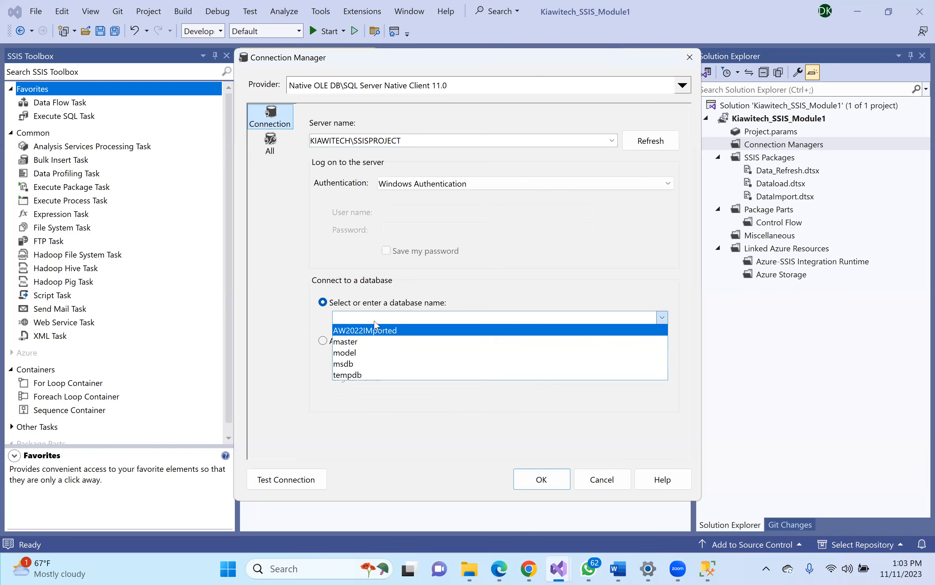
pyautogui.click(381, 333)
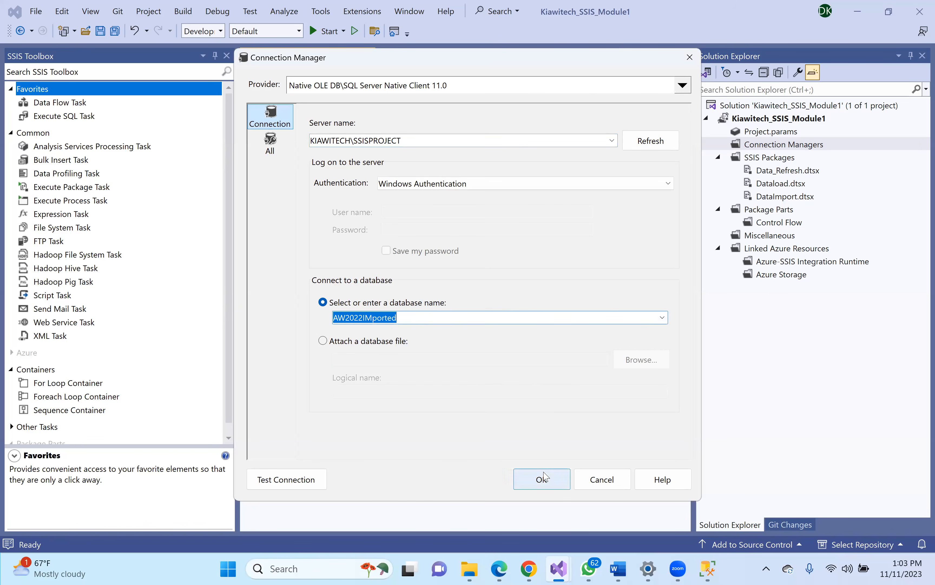
pyautogui.click(287, 482)
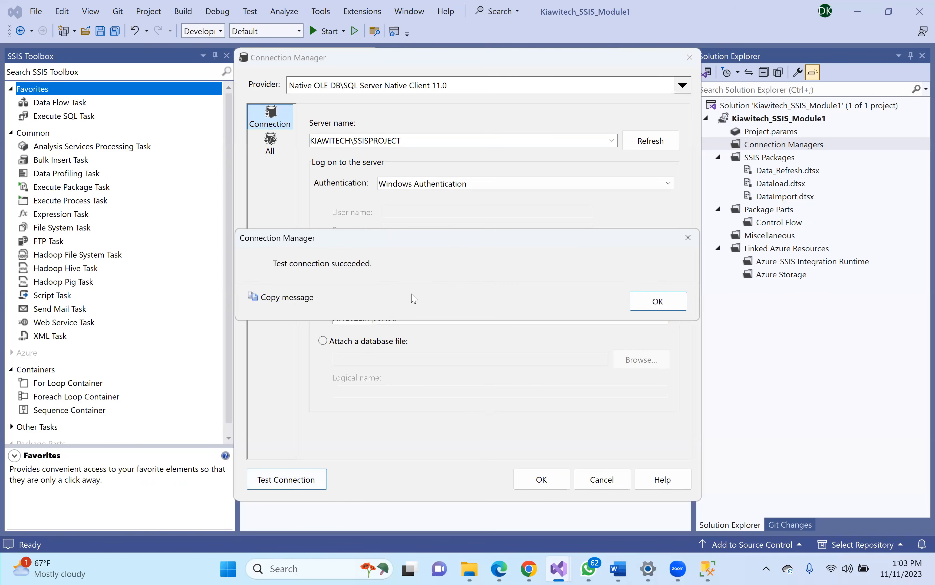
pyautogui.click(654, 299)
pyautogui.click(540, 483)
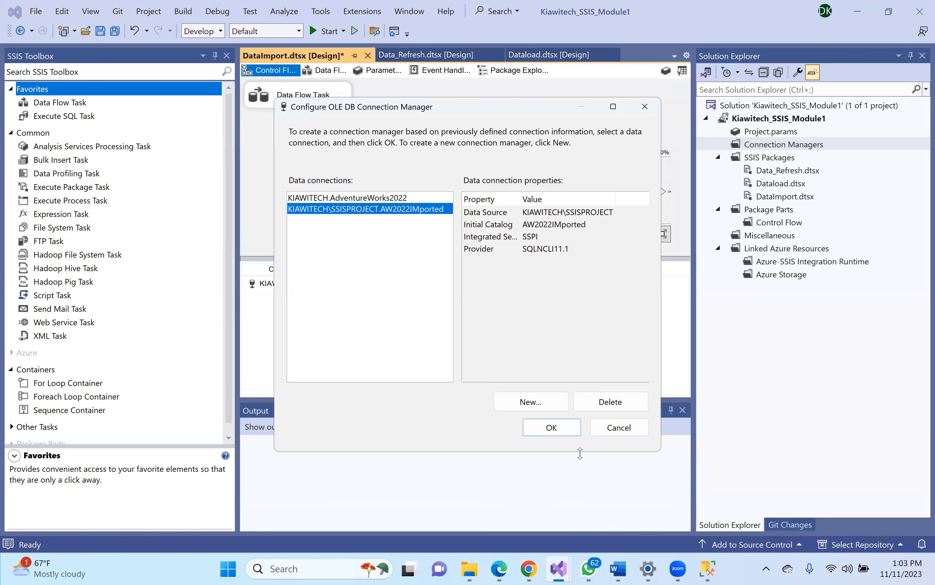
pyautogui.click(549, 429)
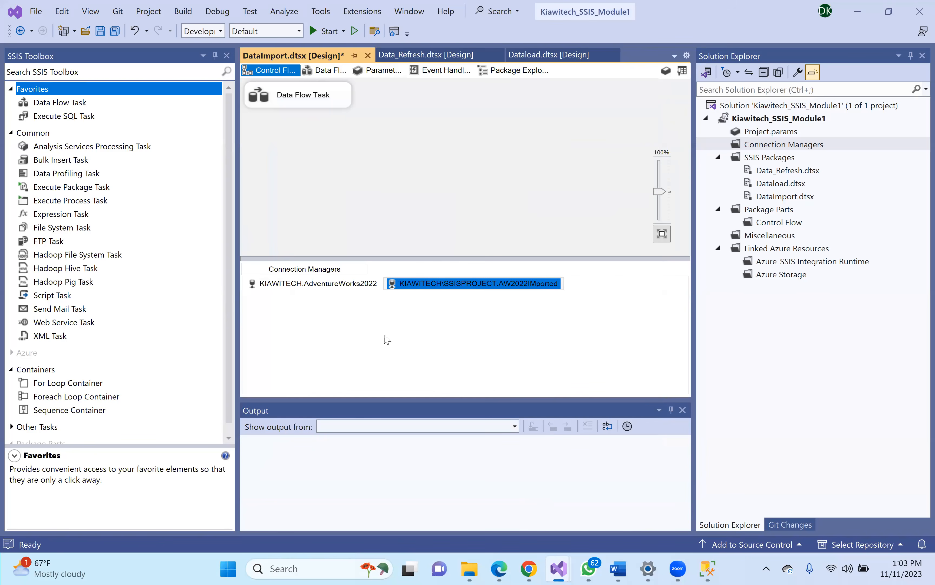
pyautogui.click(431, 329)
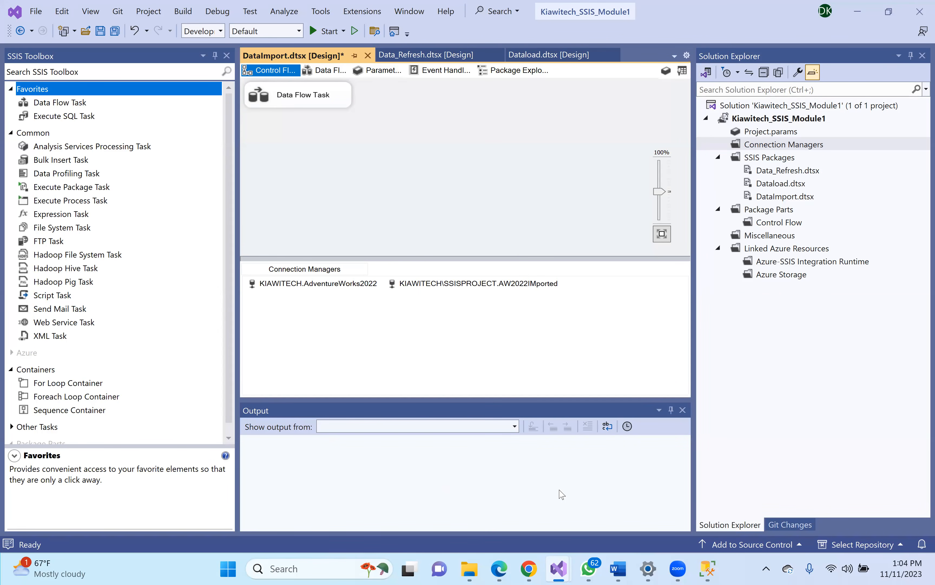
pyautogui.rightClick(320, 316)
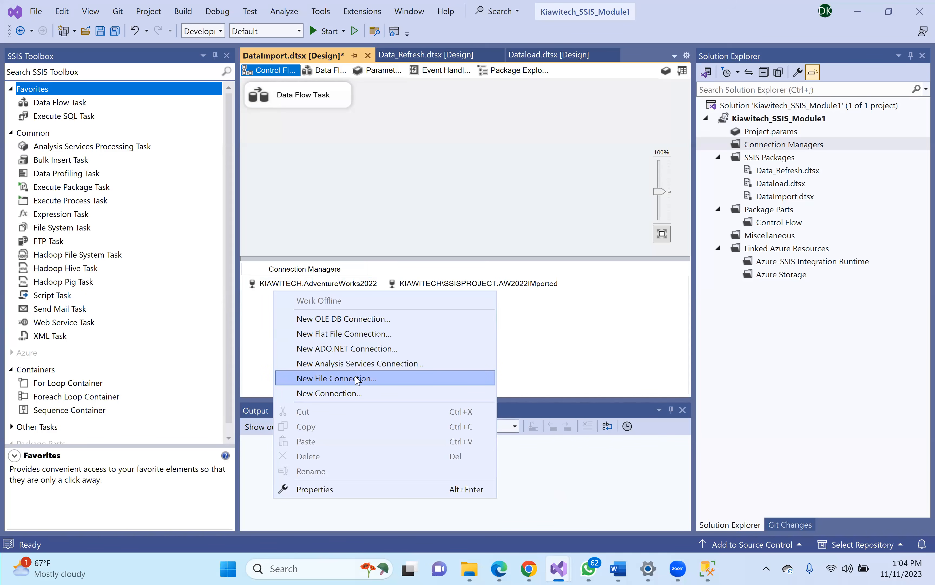
pyautogui.click(350, 381)
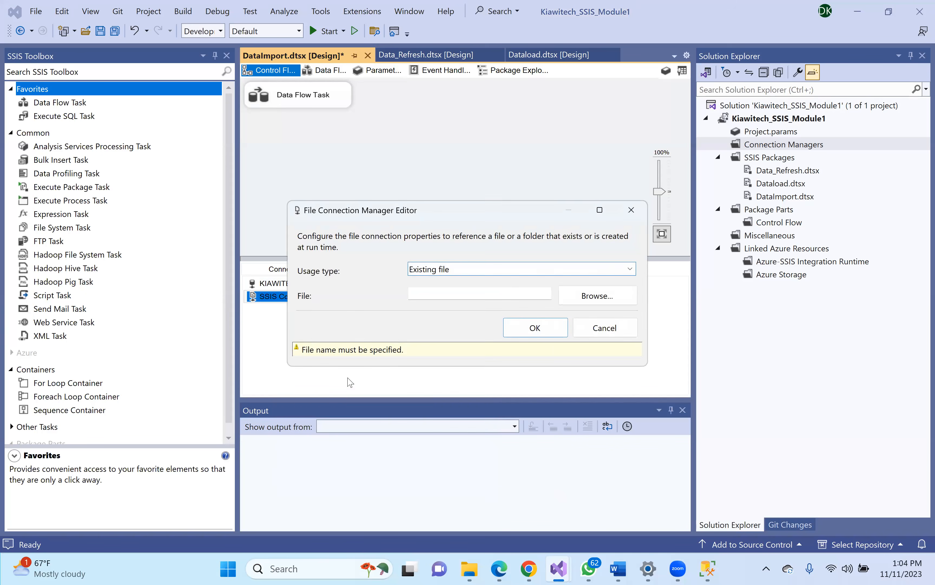
pyautogui.click(486, 277)
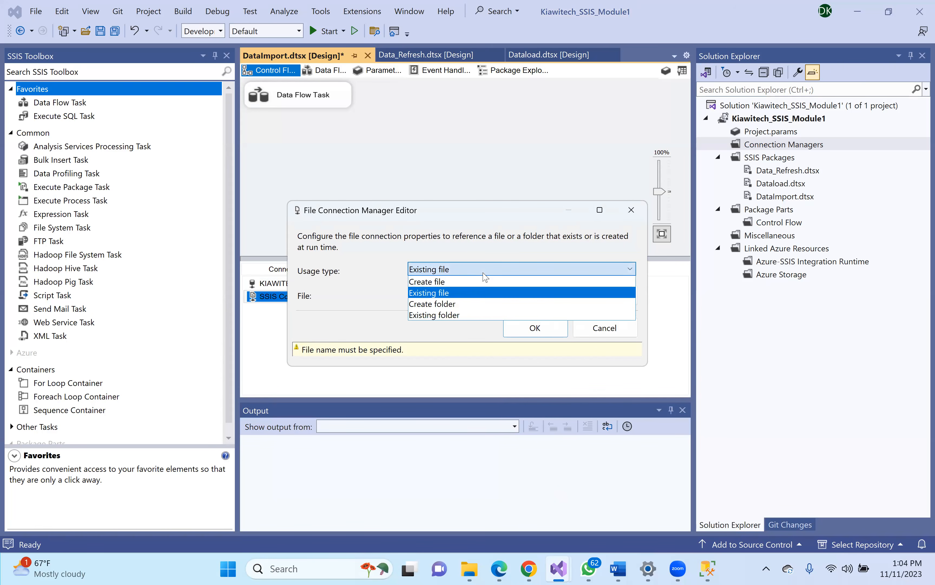
pyautogui.click(618, 321)
pyautogui.click(605, 327)
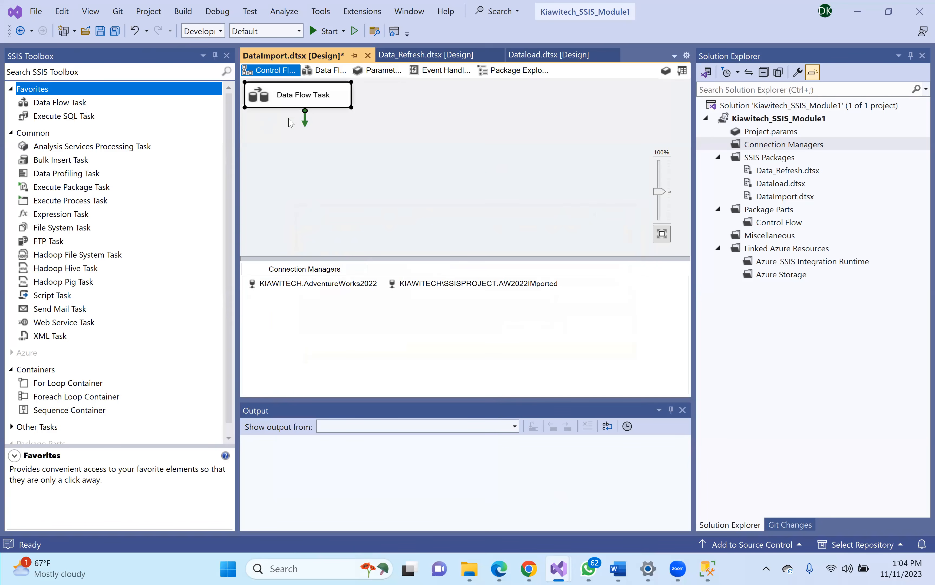
# - Open the Data Flow design and browse the SSIS Toolbox sources, reading the Excel Source description
pyautogui.click(328, 71)
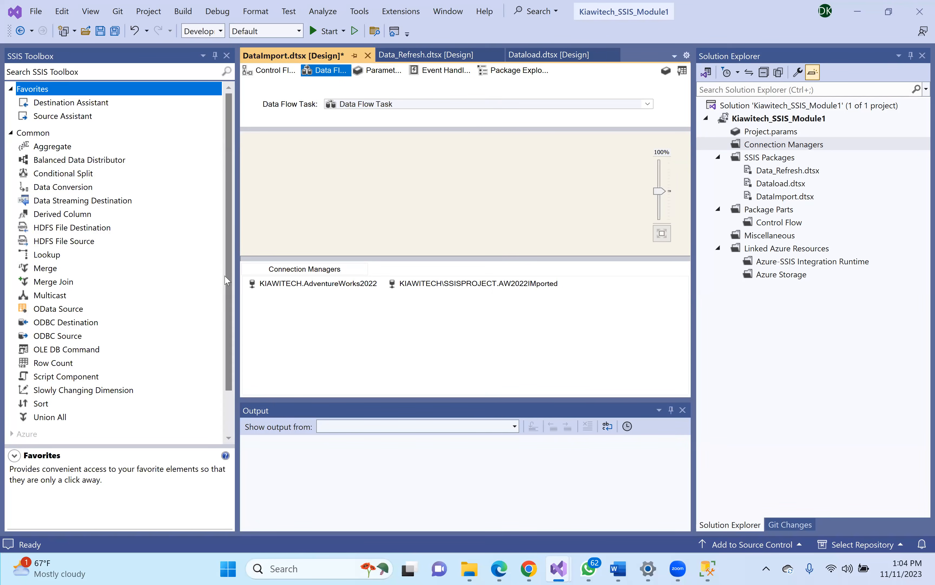
pyautogui.click(231, 289)
pyautogui.moveTo(230, 317); pyautogui.dragTo(221, 358)
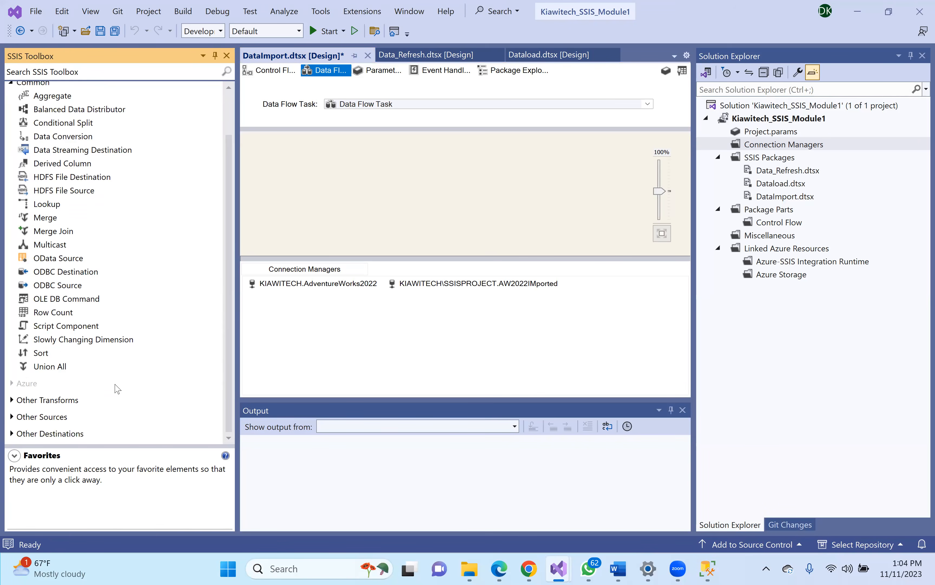
pyautogui.scroll(2, 13, 419)
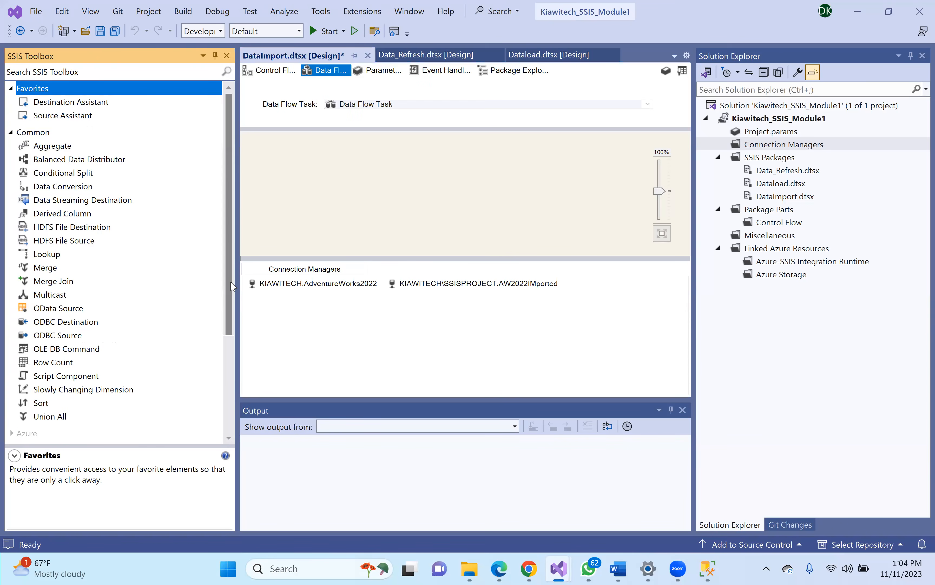
pyautogui.moveTo(233, 301); pyautogui.dragTo(227, 409)
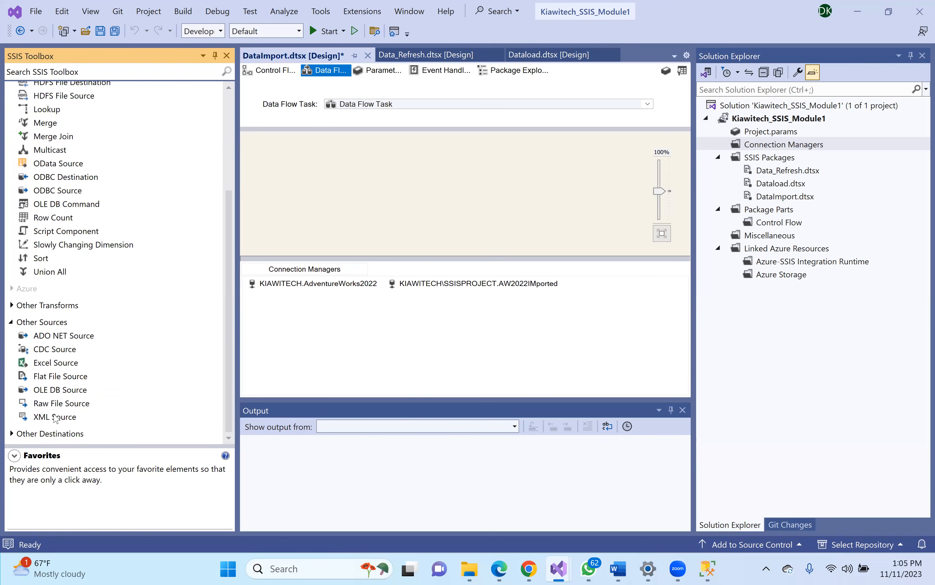
pyautogui.click(75, 365)
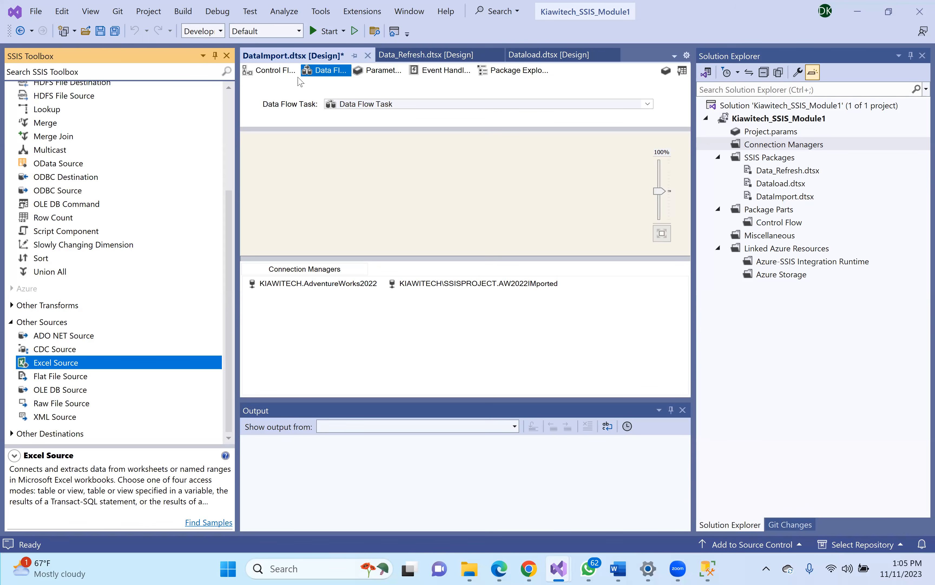
pyautogui.click(273, 71)
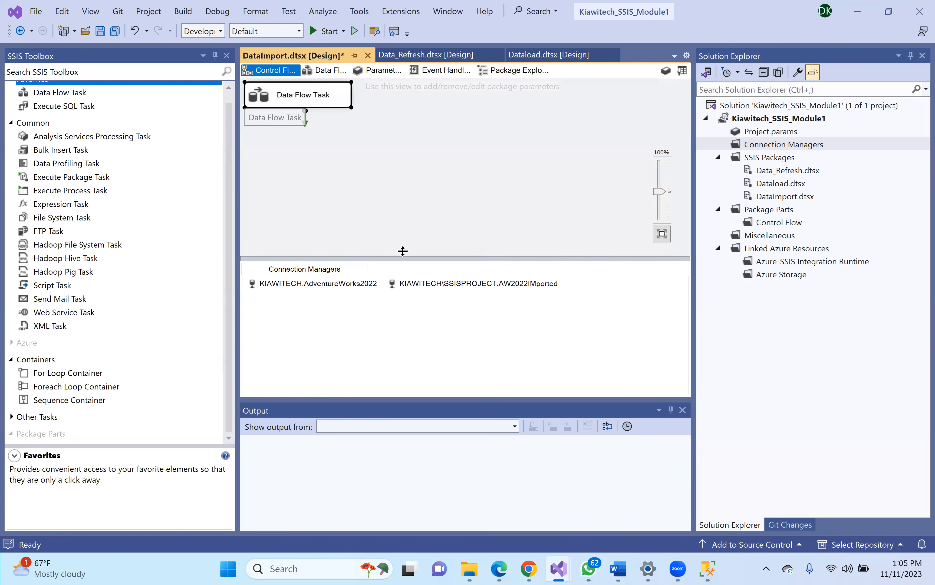
pyautogui.click(330, 72)
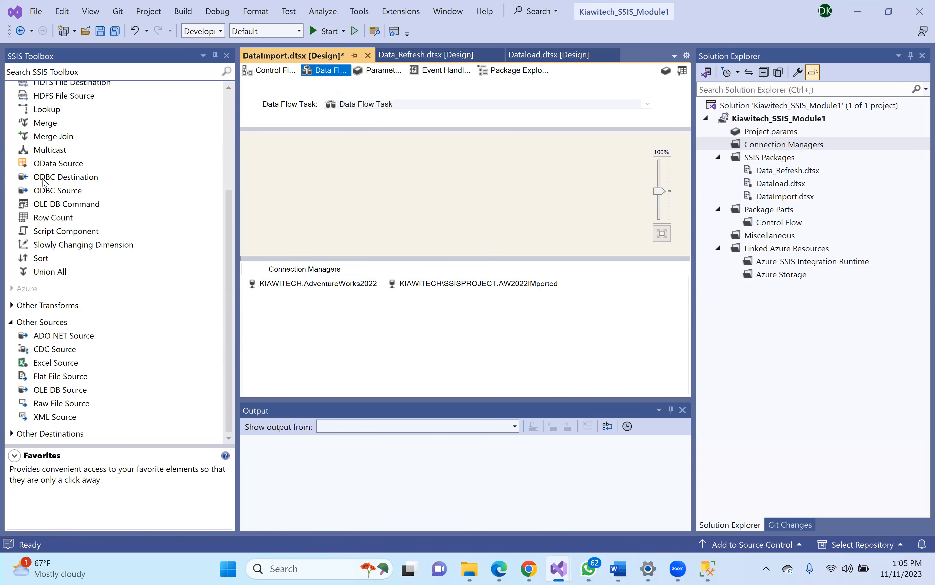
pyautogui.moveTo(231, 256); pyautogui.dragTo(232, 276)
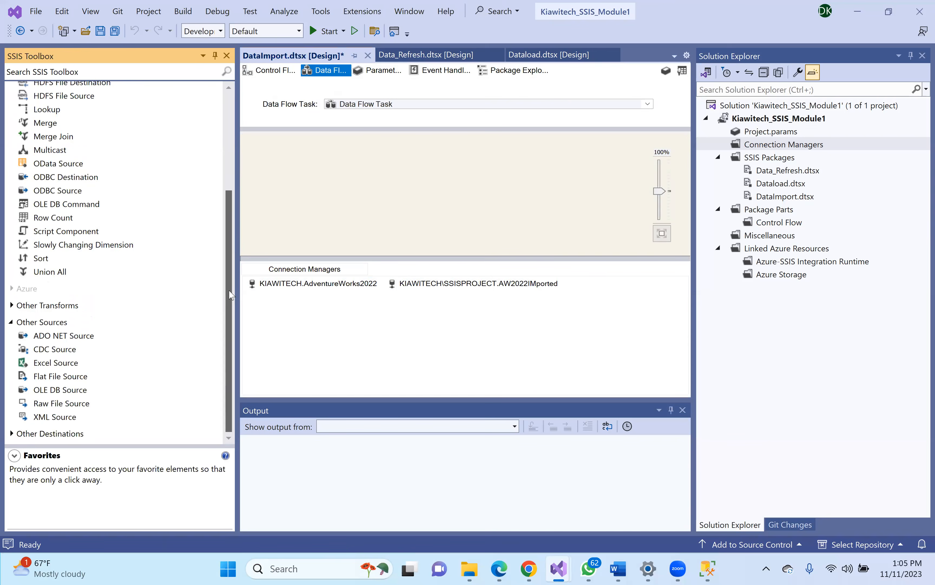
# - Add an OLE DB Source to the top of the data flow and open its editor
pyautogui.moveTo(59, 394); pyautogui.dragTo(408, 150)
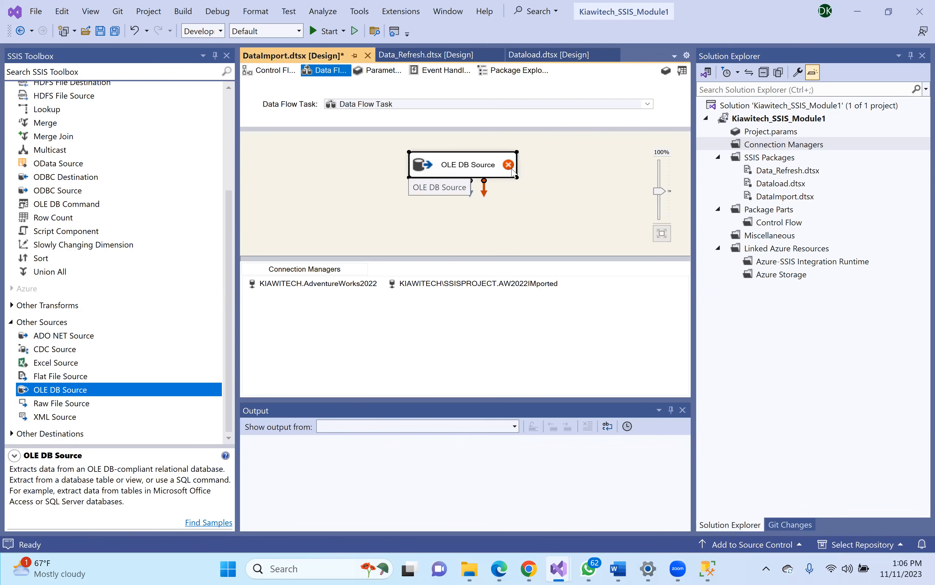
pyautogui.moveTo(508, 170)
pyautogui.moveTo(459, 166)
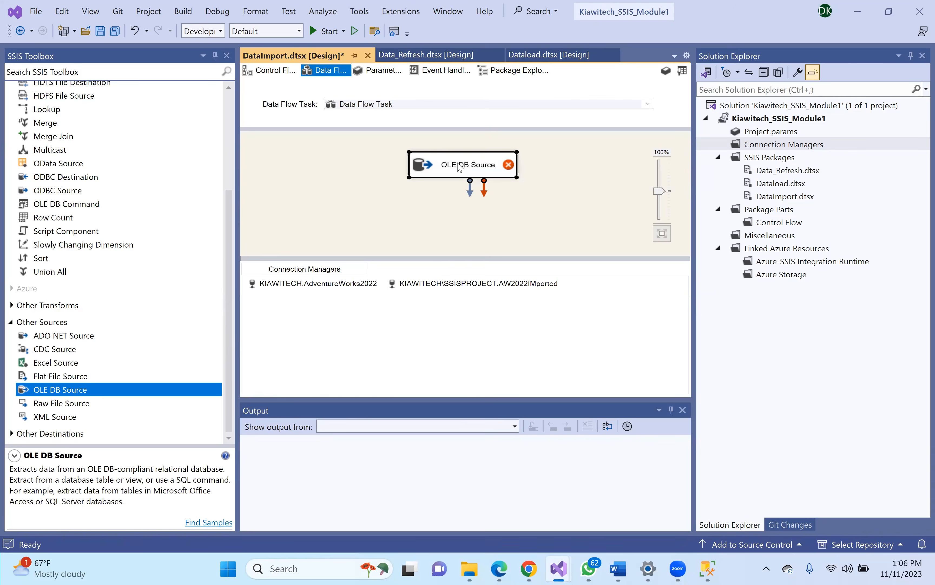
pyautogui.doubleClick(458, 166)
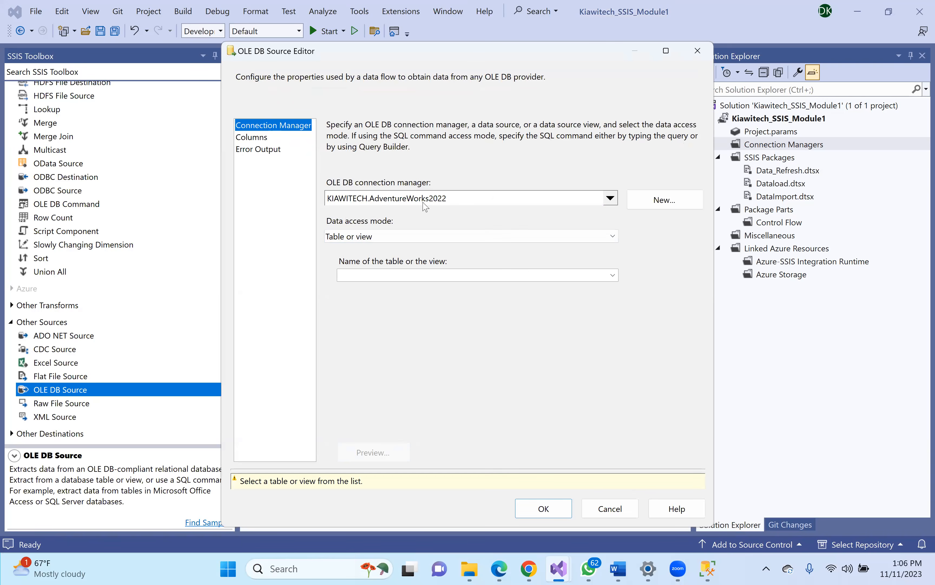
# - Set the source to KIAWITECH.AdventureWorks2022, Table or view mode, reading [Person].[Person]
pyautogui.click(611, 198)
pyautogui.click(463, 234)
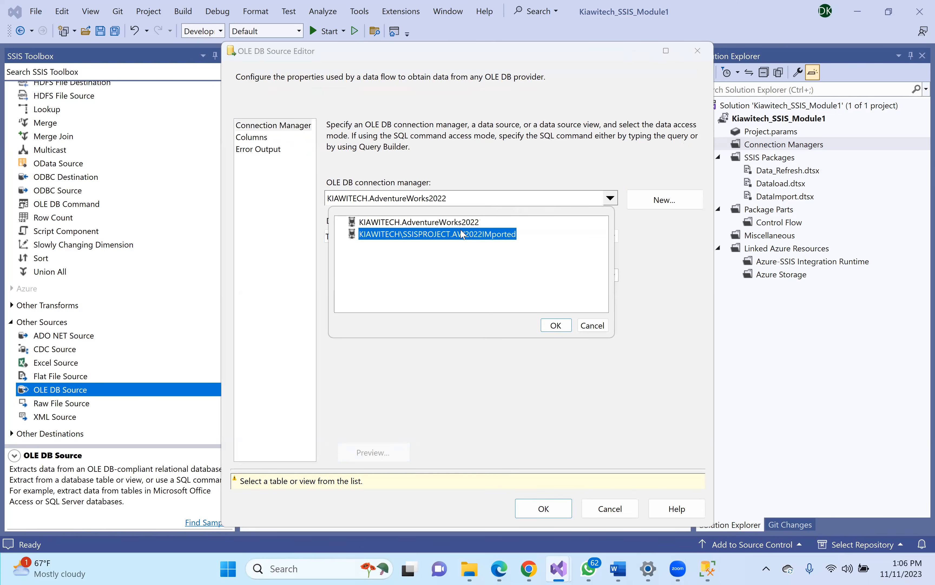
pyautogui.click(460, 233)
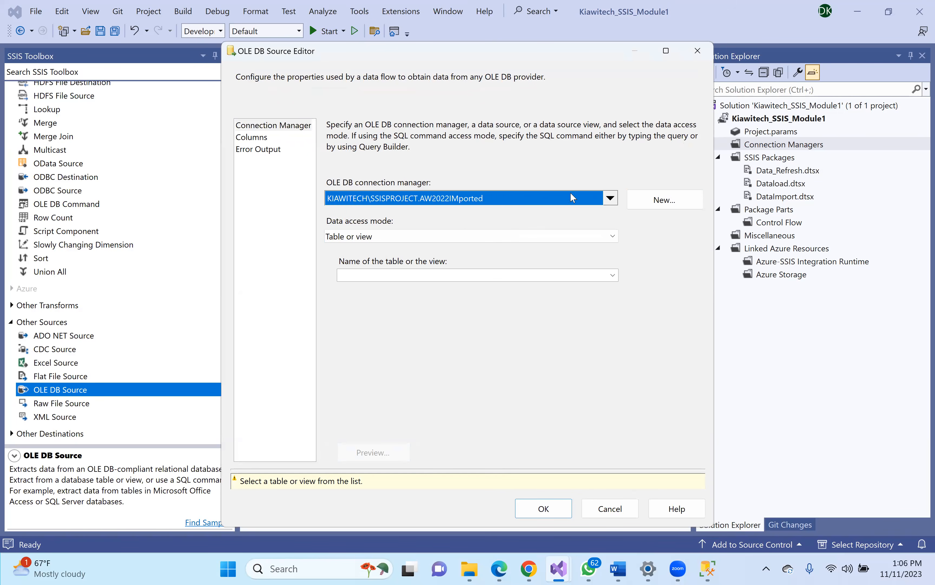
pyautogui.click(611, 199)
pyautogui.click(449, 225)
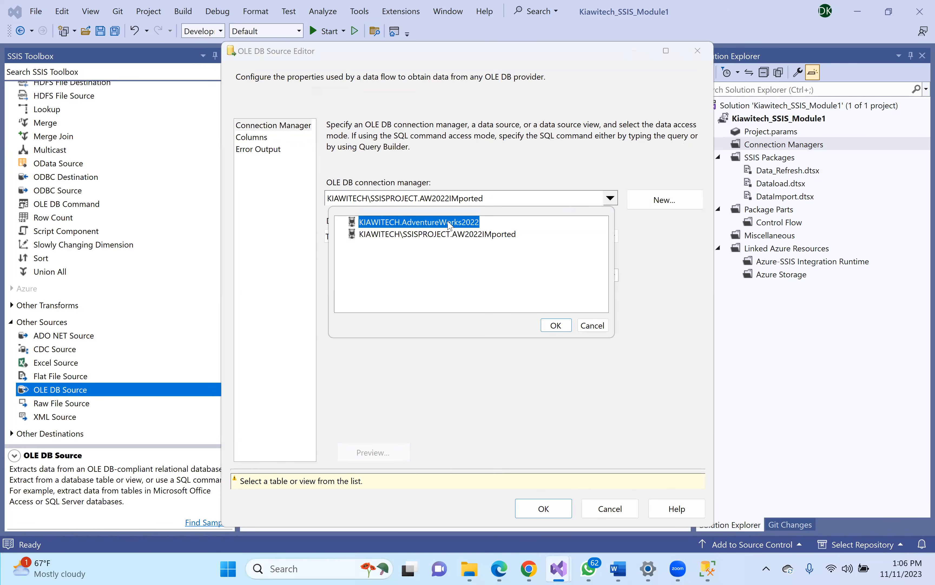
pyautogui.click(556, 325)
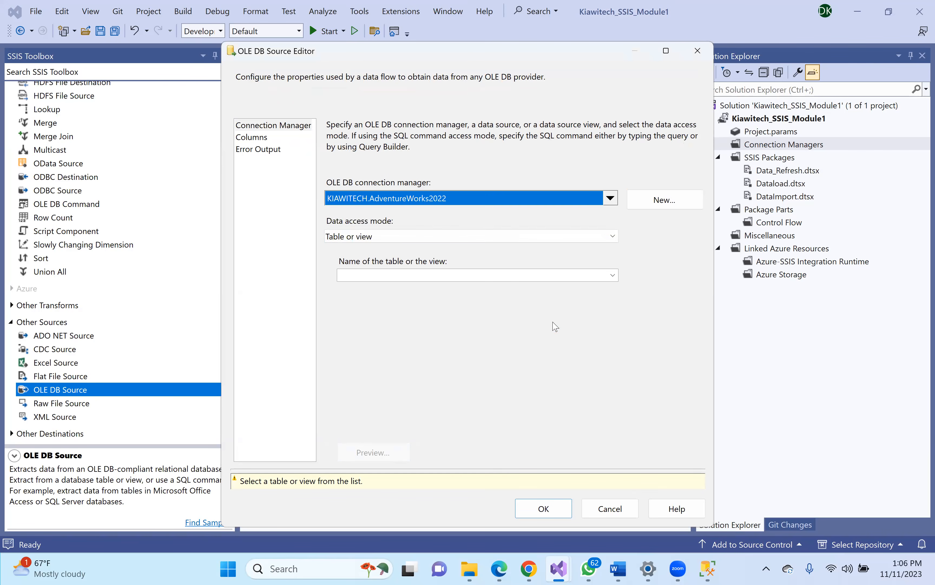
pyautogui.click(613, 237)
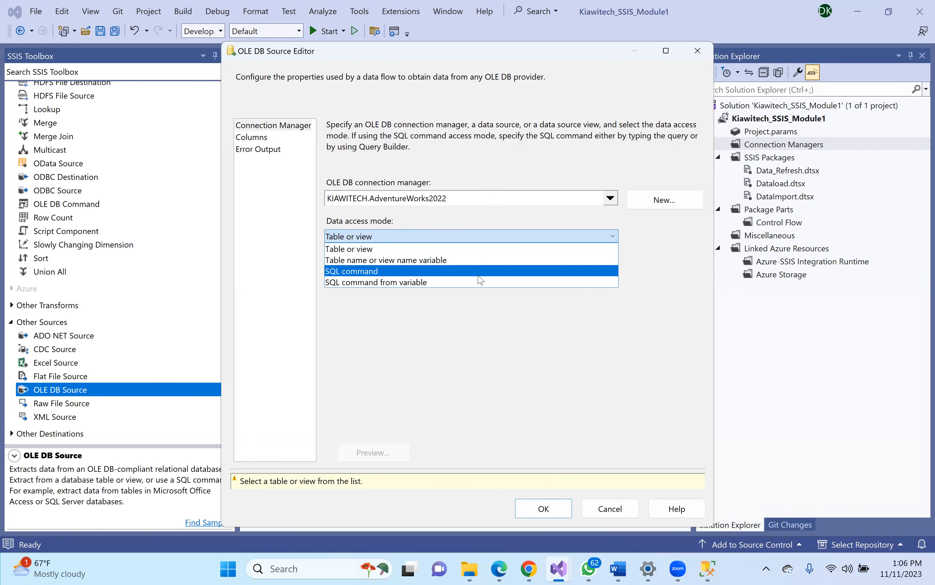
pyautogui.click(468, 249)
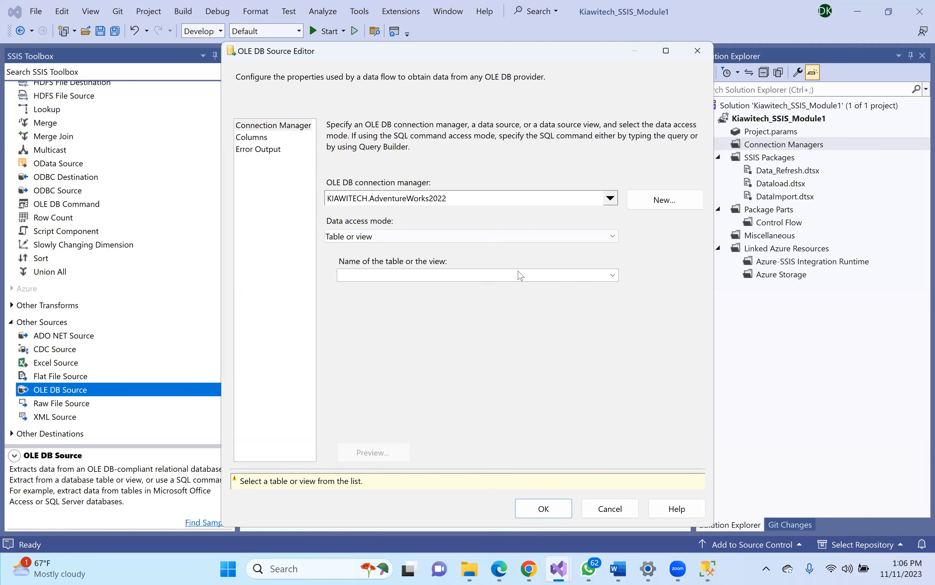
pyautogui.click(613, 276)
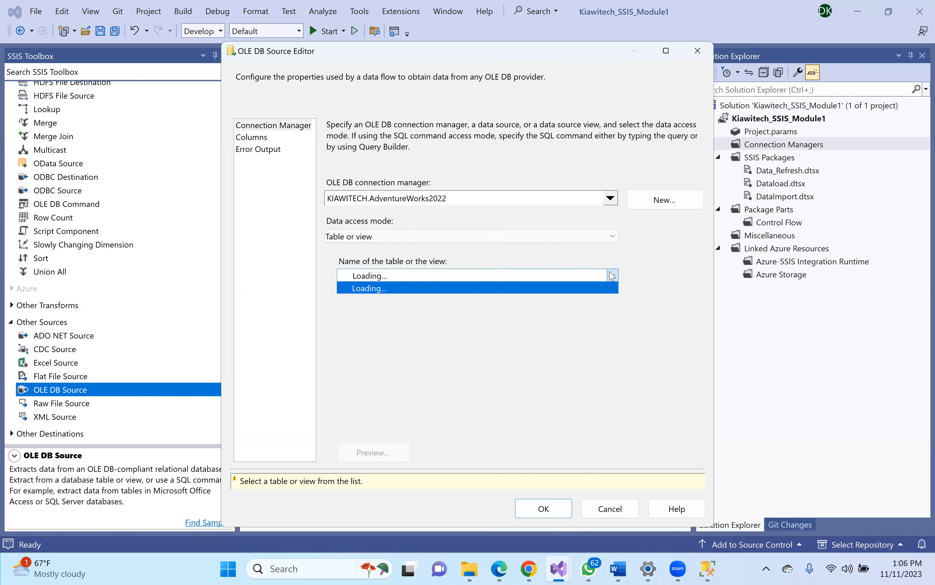
pyautogui.moveTo(614, 337); pyautogui.dragTo(630, 326)
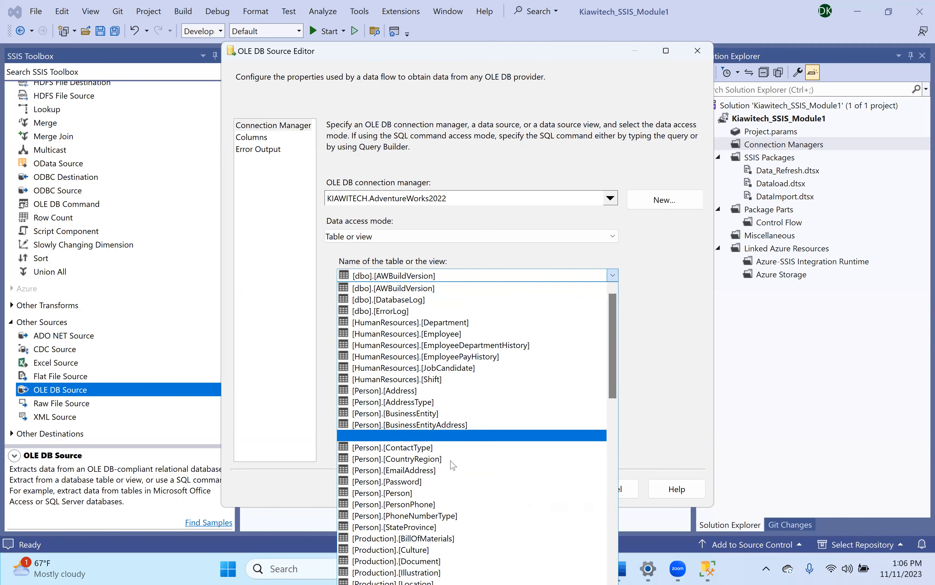
pyautogui.click(398, 493)
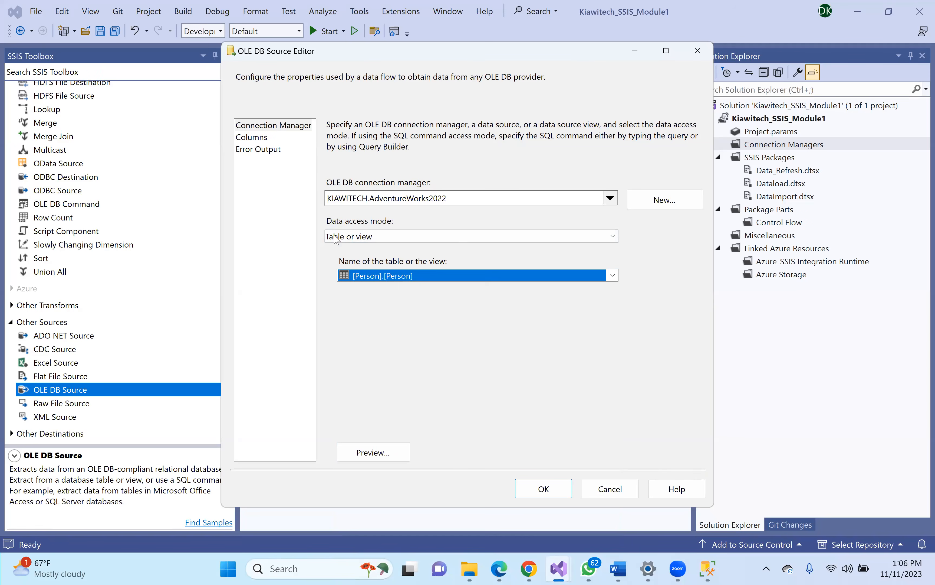
# - Review the output columns, preview [Person].[Person] rows, then confirm the source settings
pyautogui.click(252, 142)
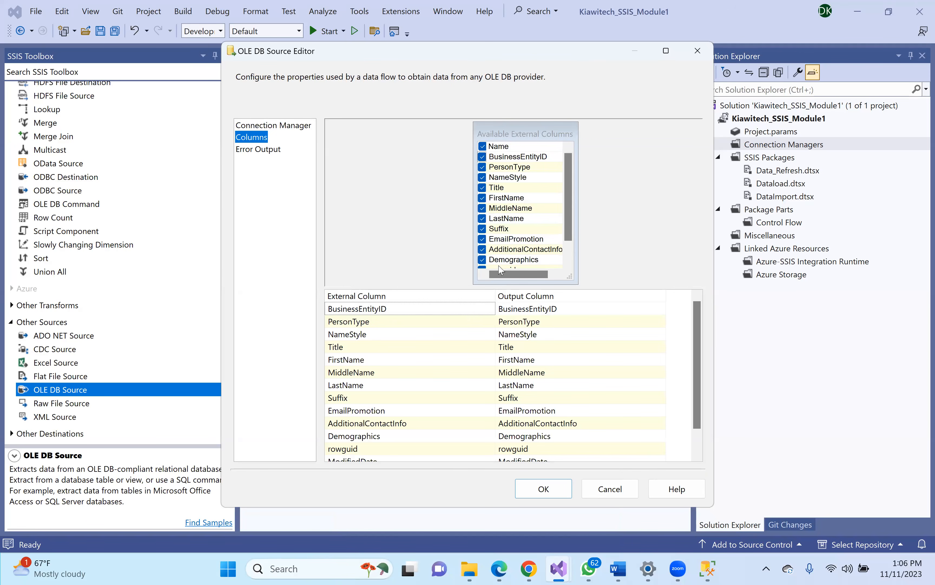
pyautogui.moveTo(703, 357)
pyautogui.mouseDown()
pyautogui.moveTo(702, 428)
pyautogui.moveTo(697, 338)
pyautogui.mouseUp()
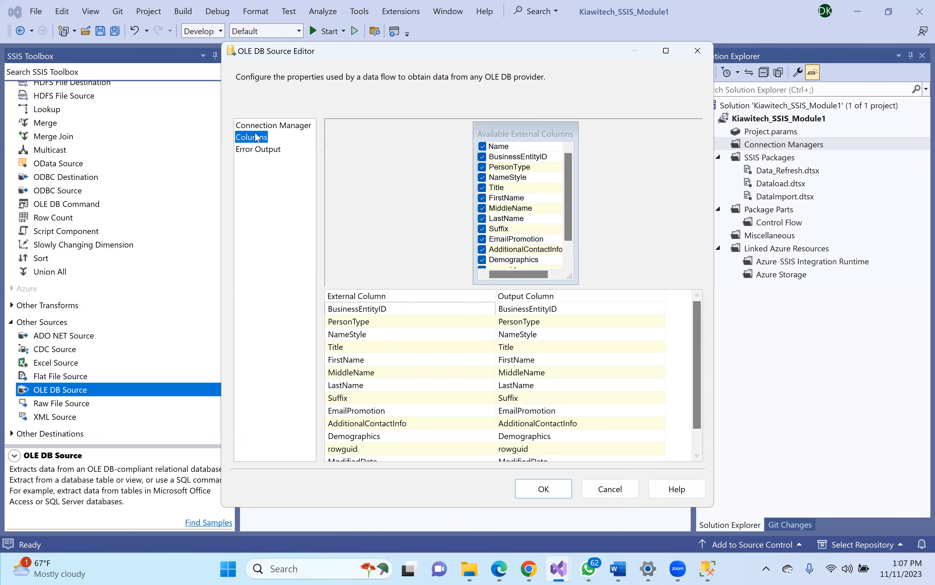
pyautogui.click(266, 125)
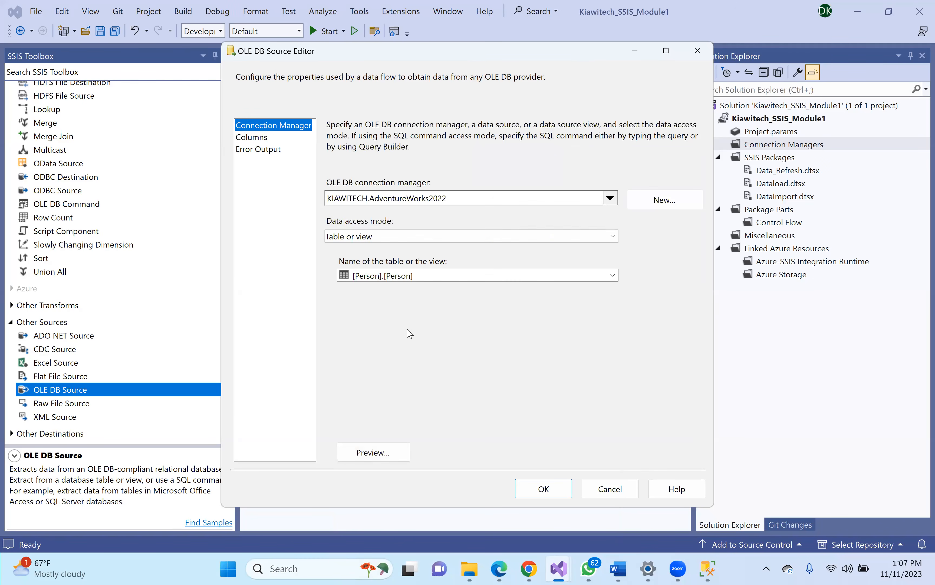
pyautogui.click(379, 452)
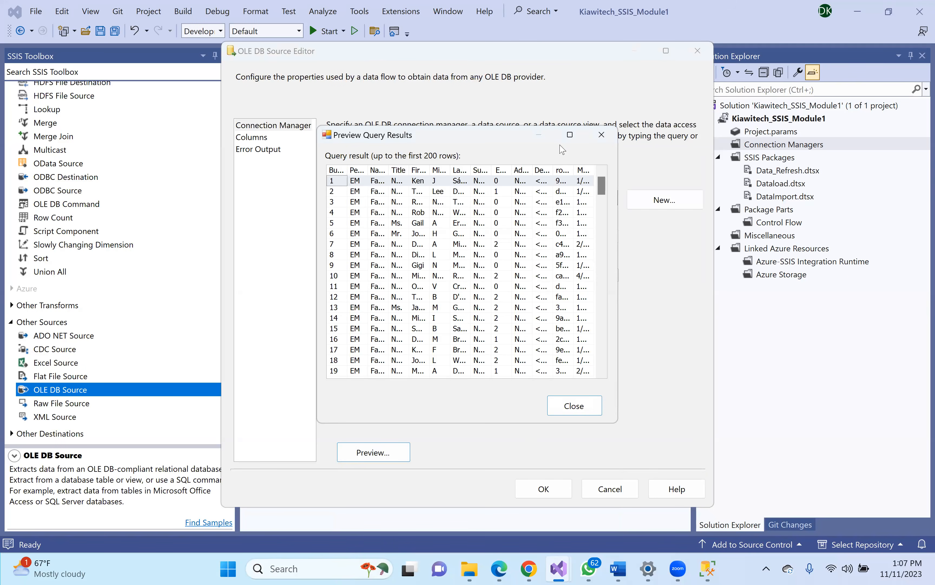
pyautogui.click(570, 136)
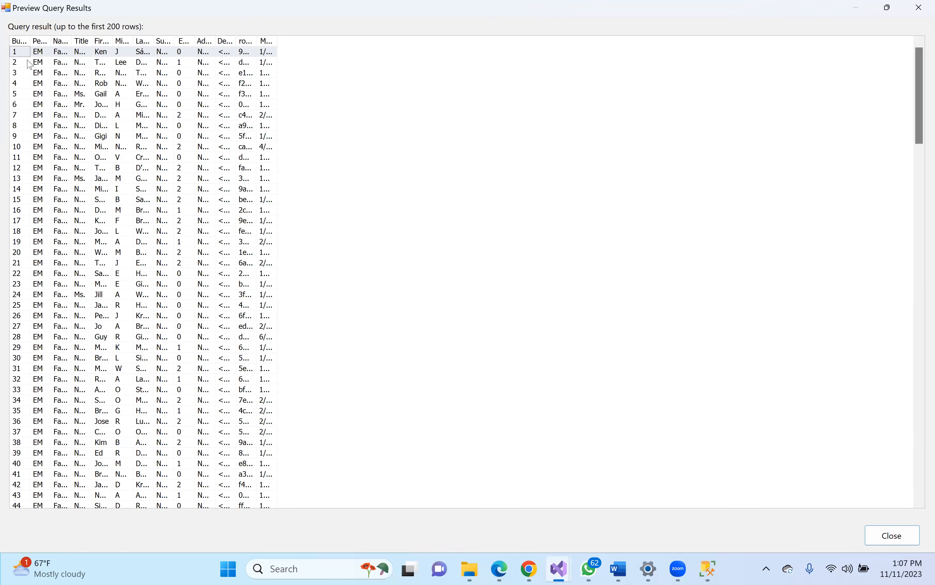
pyautogui.moveTo(35, 35); pyautogui.dragTo(205, 39)
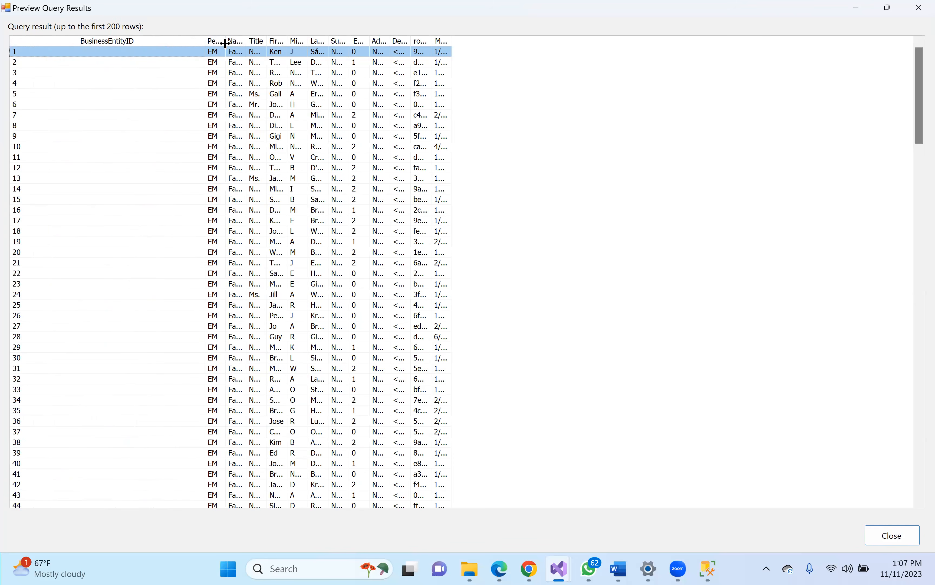
pyautogui.moveTo(226, 41); pyautogui.dragTo(301, 41)
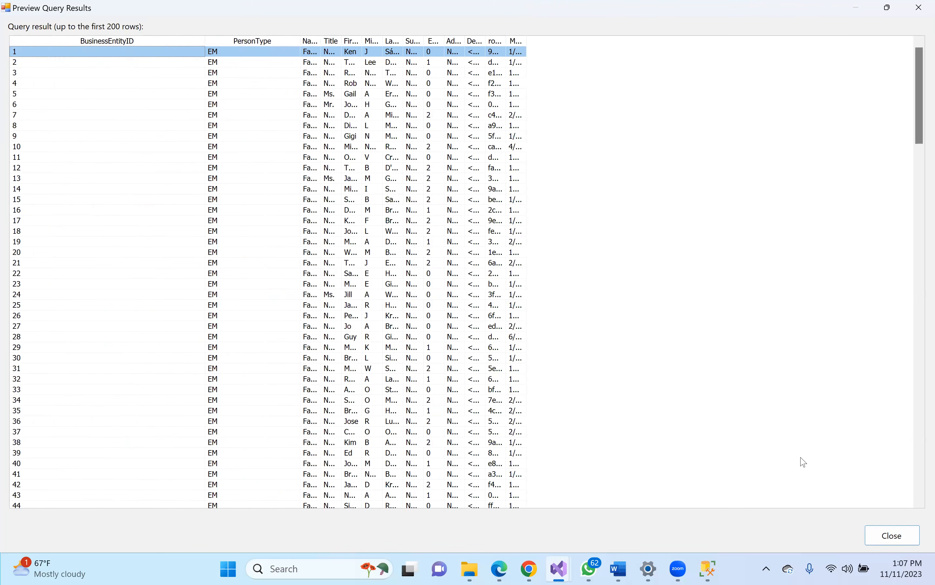
pyautogui.click(889, 536)
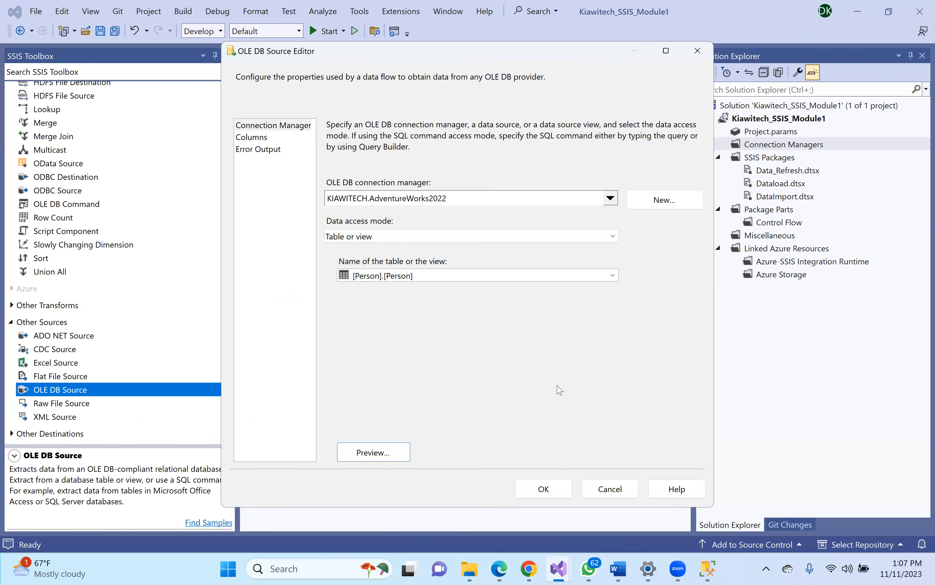
pyautogui.click(542, 490)
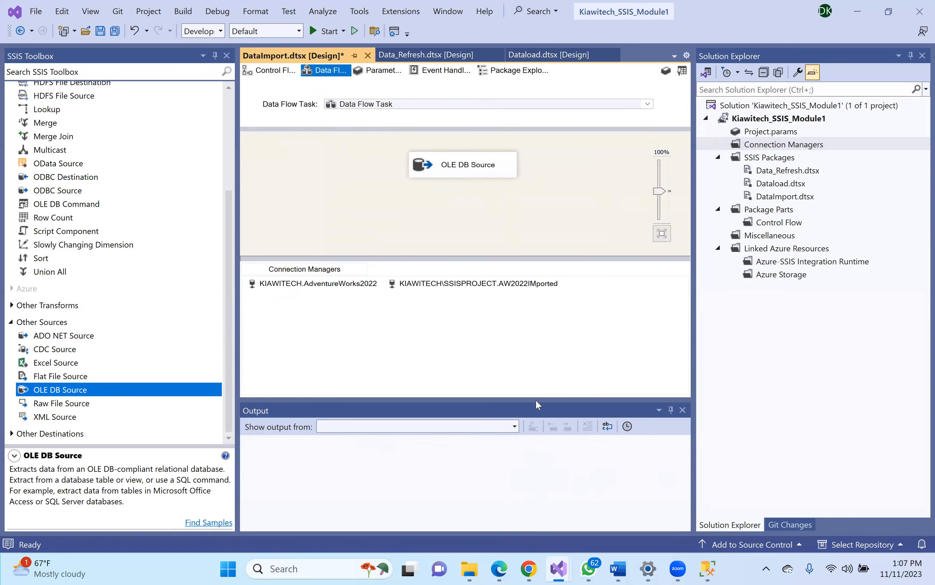
# - Reopen the OLE DB Source Editor from the Control Flow via the Data Flow Task
pyautogui.click(267, 71)
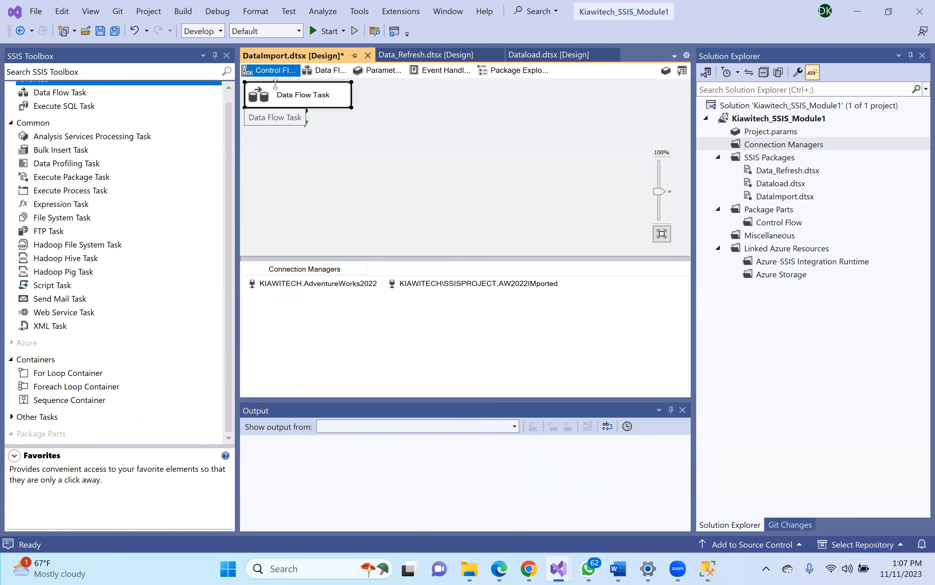
pyautogui.click(291, 103)
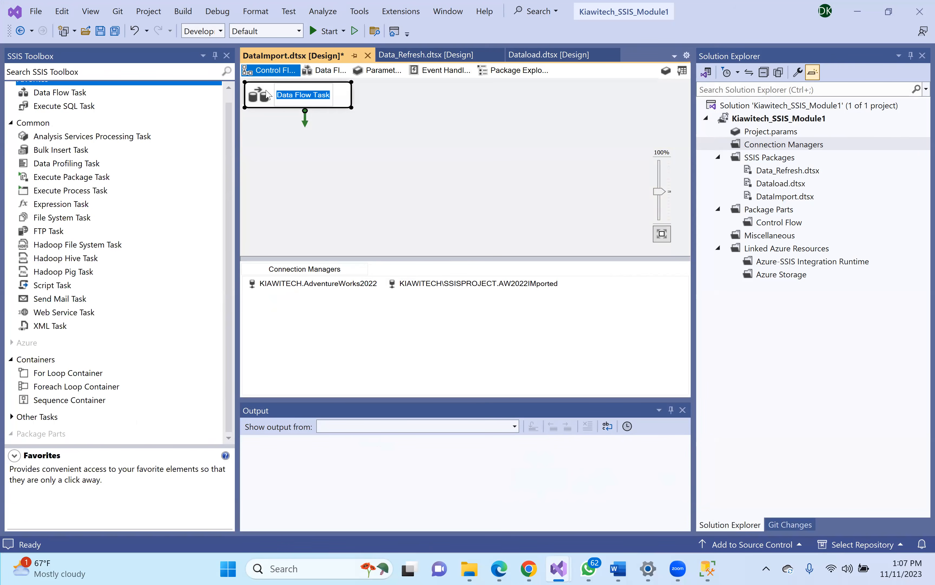
pyautogui.doubleClick(270, 95)
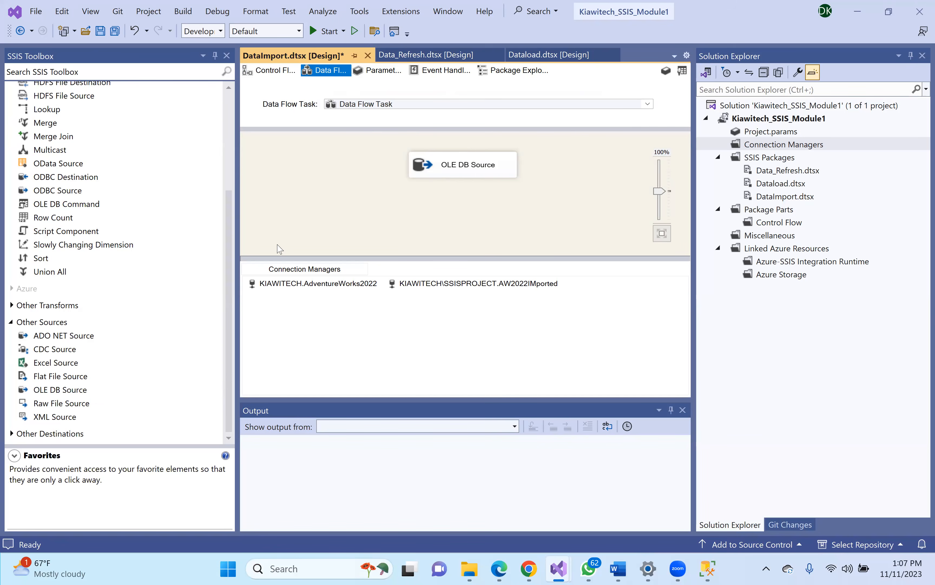
pyautogui.doubleClick(438, 169)
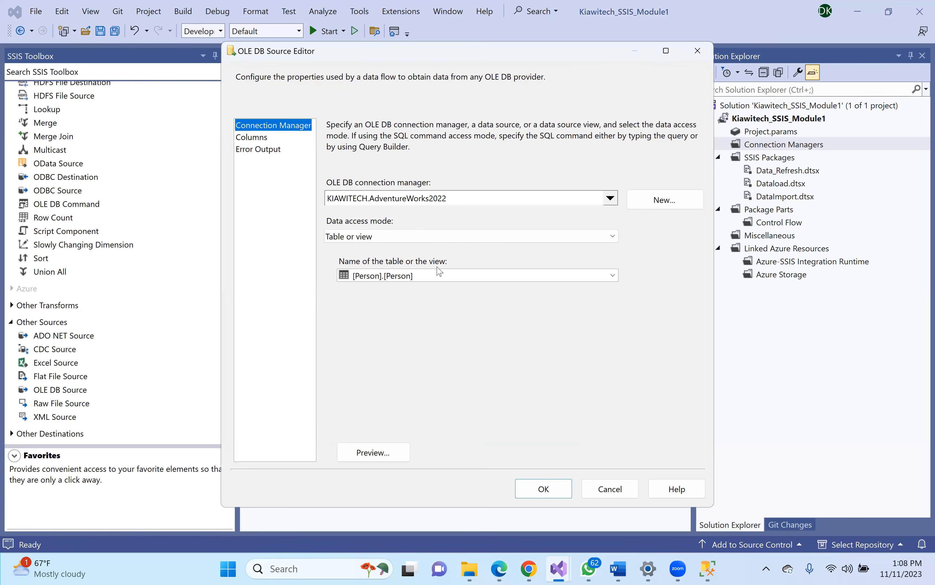
# - Cancel the source editor and place an OLE DB Destination from Other Destinations on the canvas
pyautogui.click(600, 489)
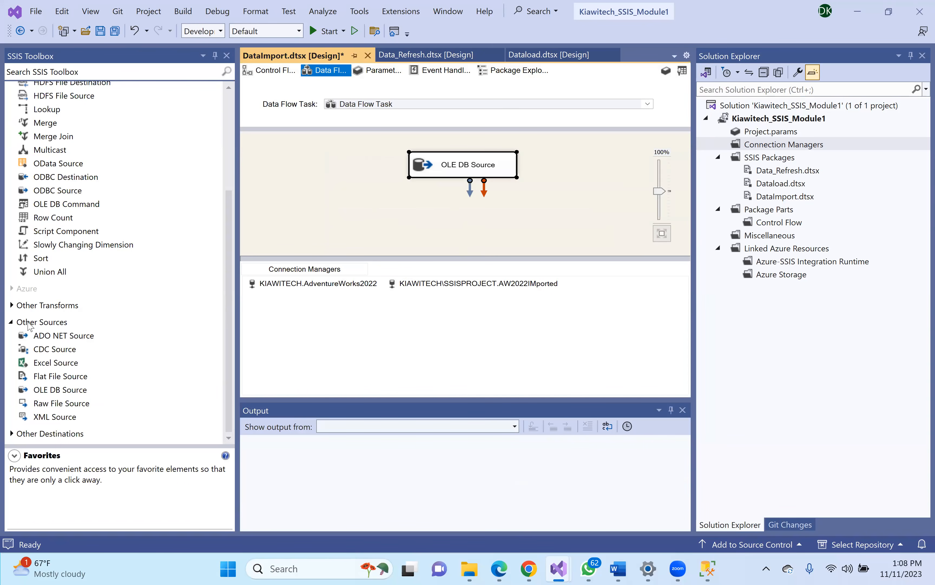
pyautogui.click(11, 323)
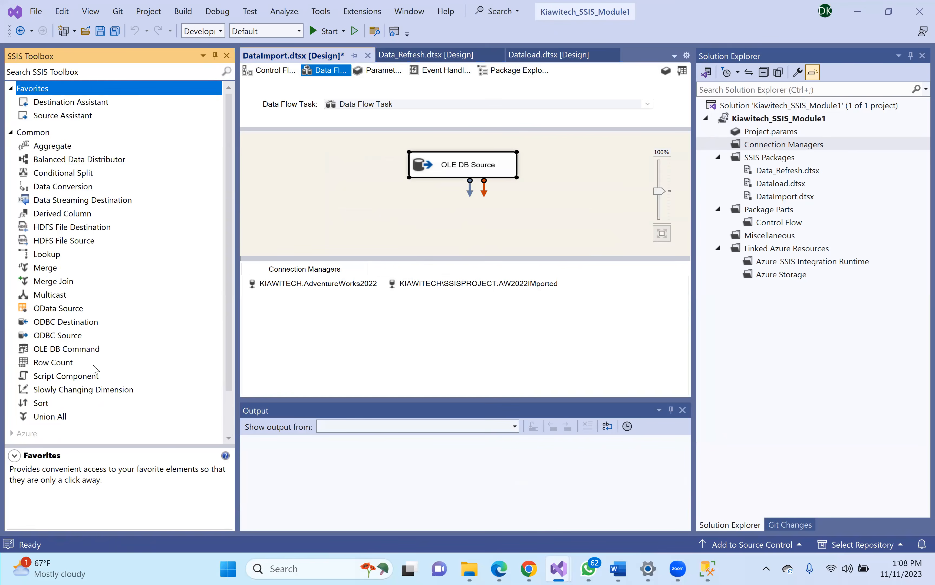
pyautogui.scroll(-2, 234, 363)
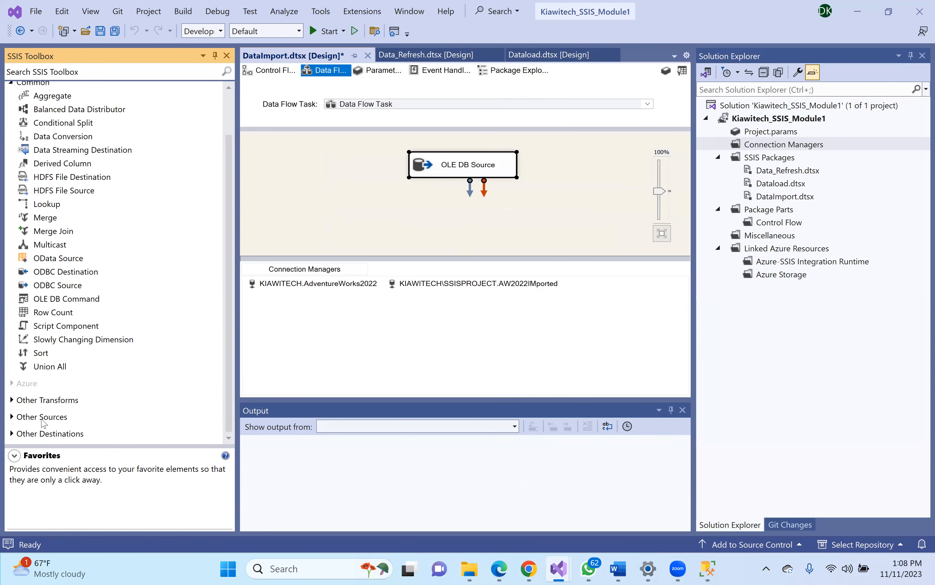
pyautogui.click(13, 433)
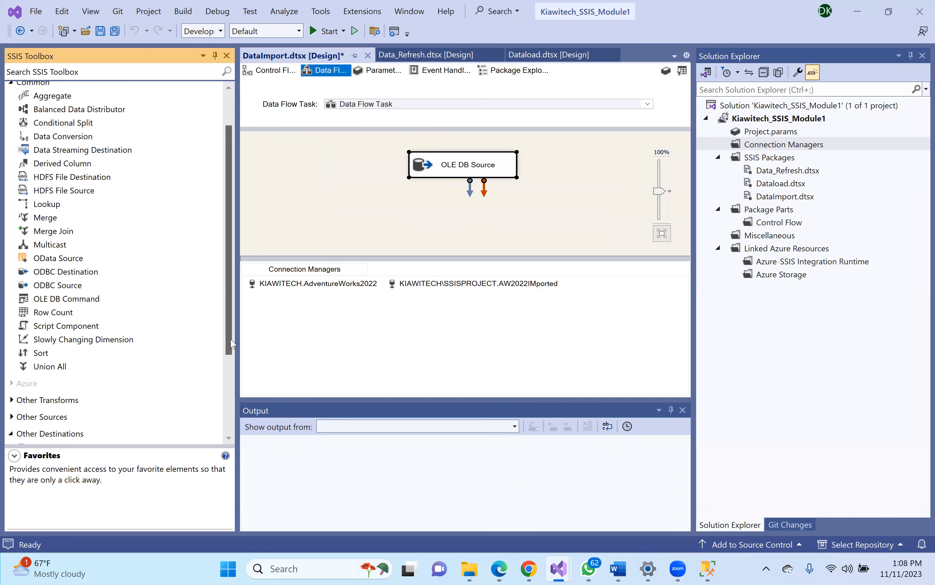
pyautogui.scroll(-3, 231, 343)
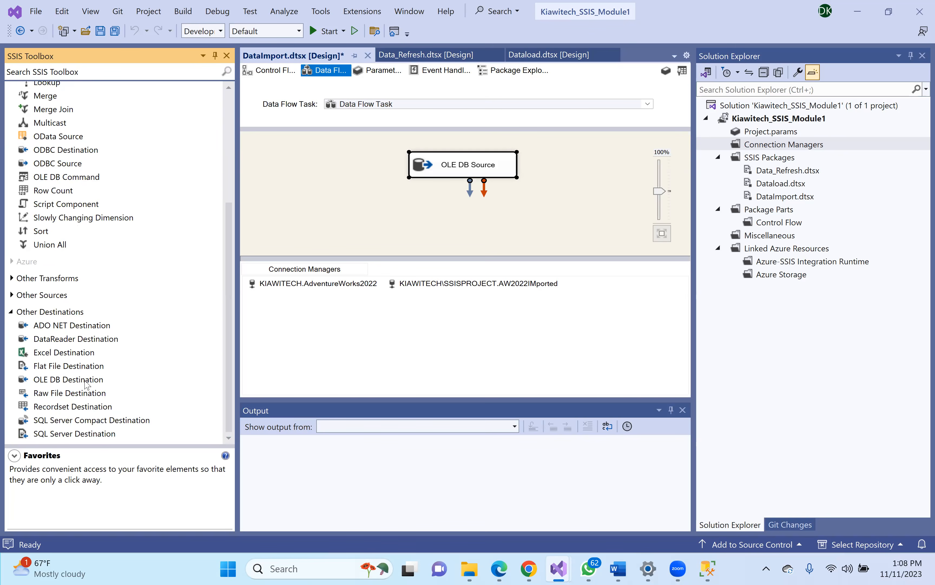
pyautogui.moveTo(46, 383); pyautogui.dragTo(451, 221)
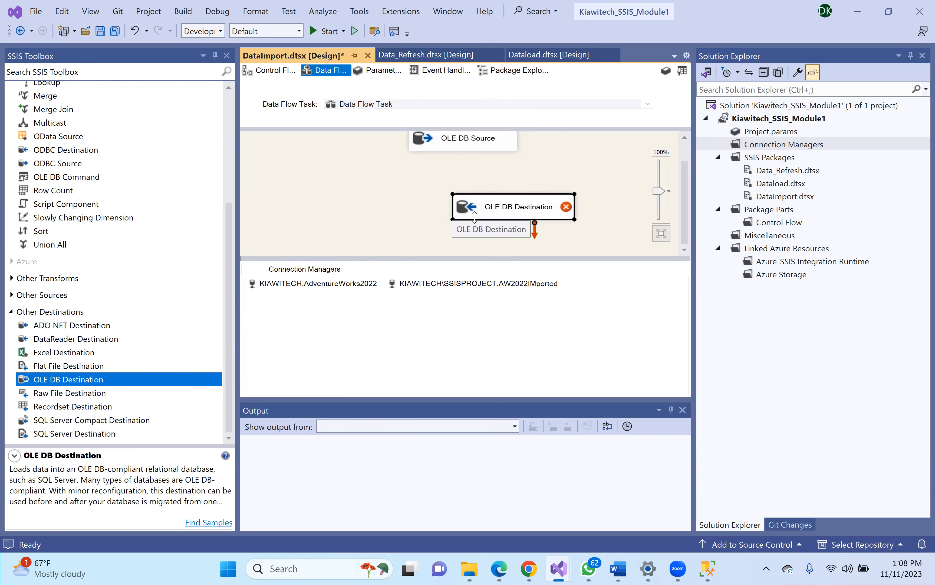
pyautogui.moveTo(489, 199); pyautogui.dragTo(396, 214)
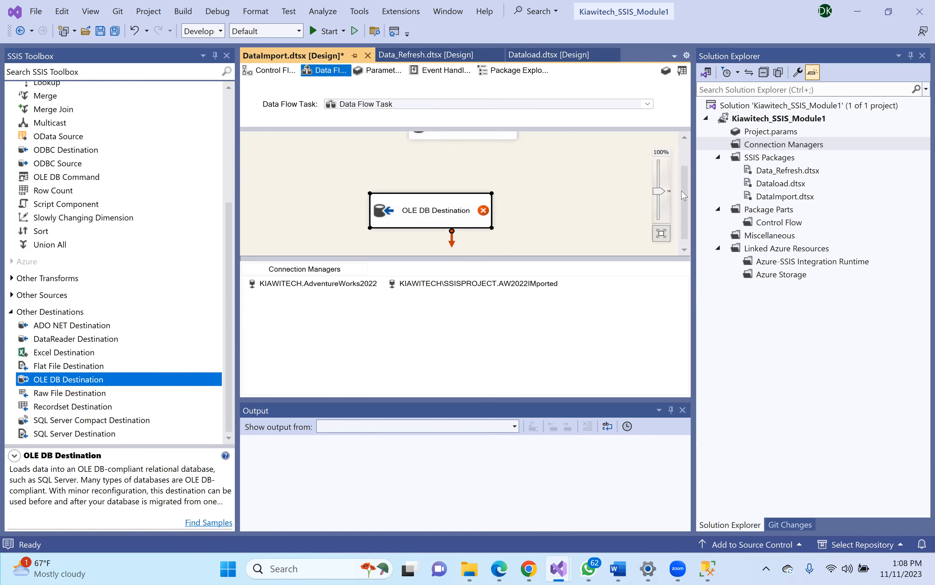
# - Move the OLE DB Source above the destination and connect its output path to it
pyautogui.scroll(2, 685, 201)
pyautogui.moveTo(436, 164); pyautogui.dragTo(390, 159)
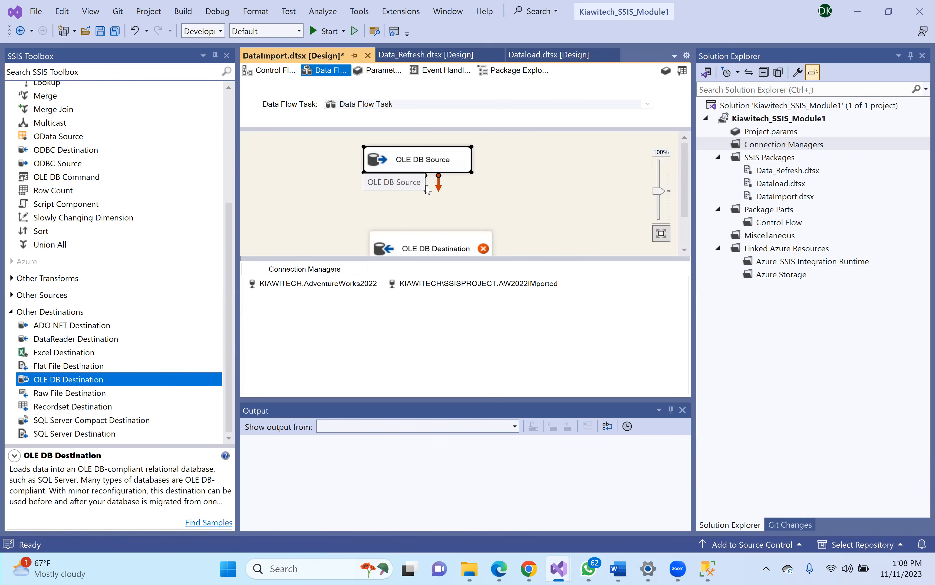
pyautogui.moveTo(427, 190); pyautogui.dragTo(416, 225)
pyautogui.click(451, 228)
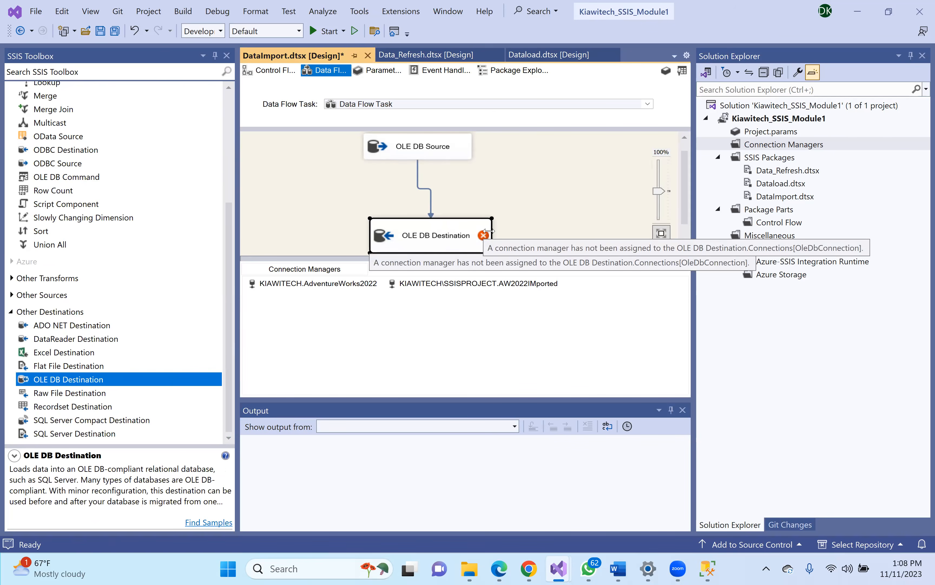
pyautogui.scroll(-1, 687, 219)
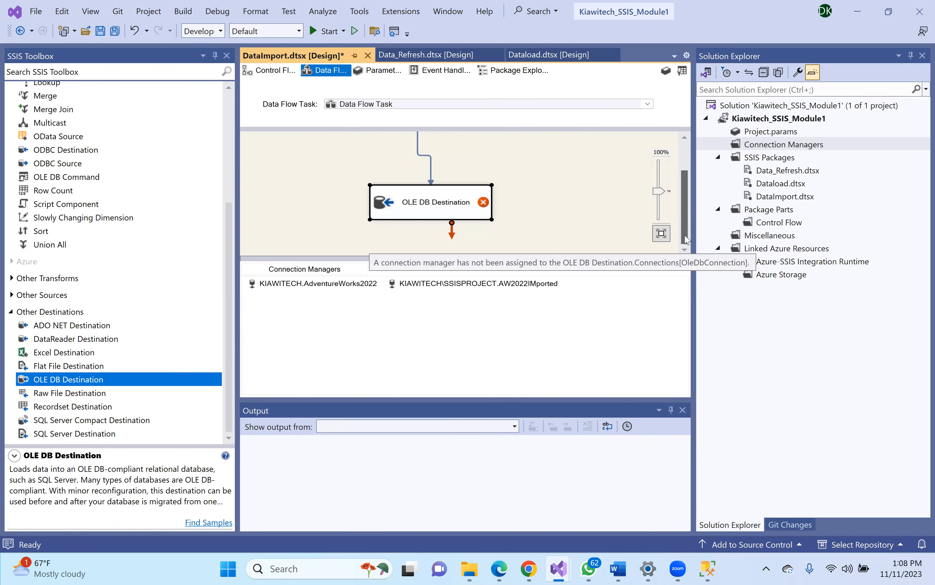
pyautogui.doubleClick(432, 205)
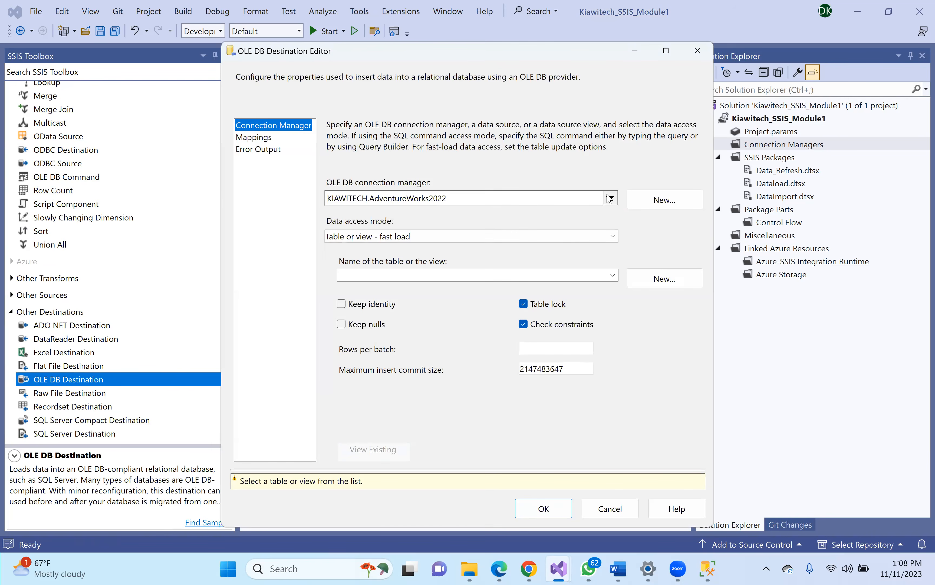
pyautogui.click(611, 199)
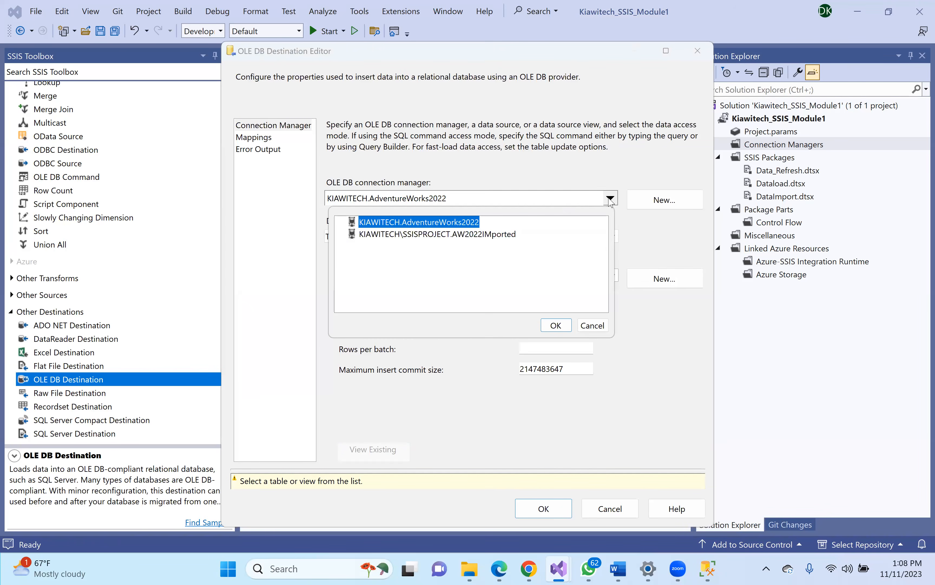
pyautogui.click(459, 237)
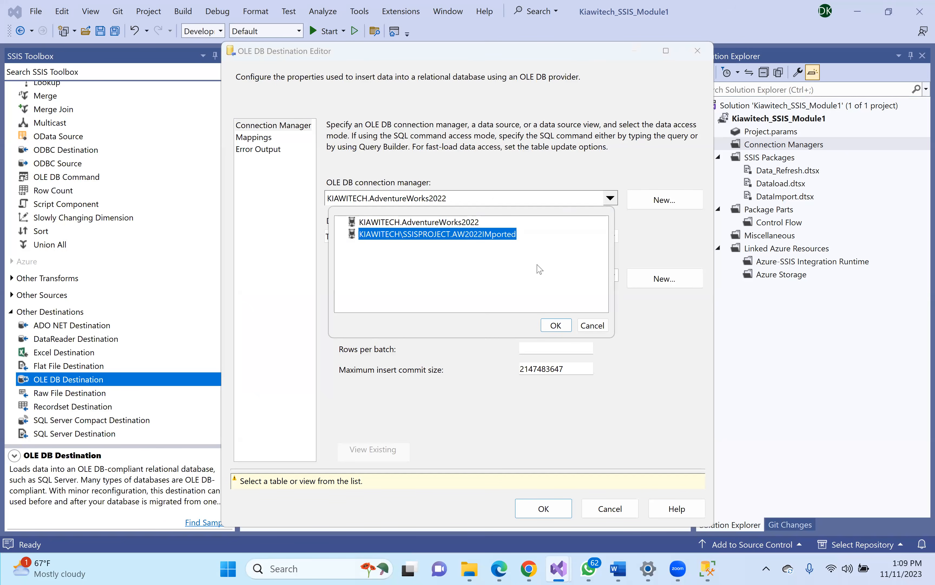
pyautogui.click(555, 325)
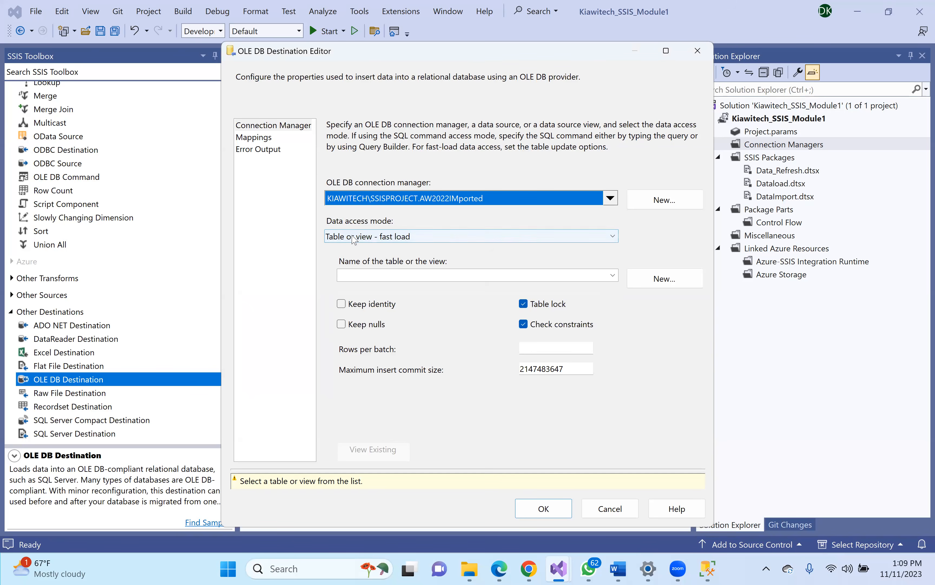
pyautogui.click(612, 276)
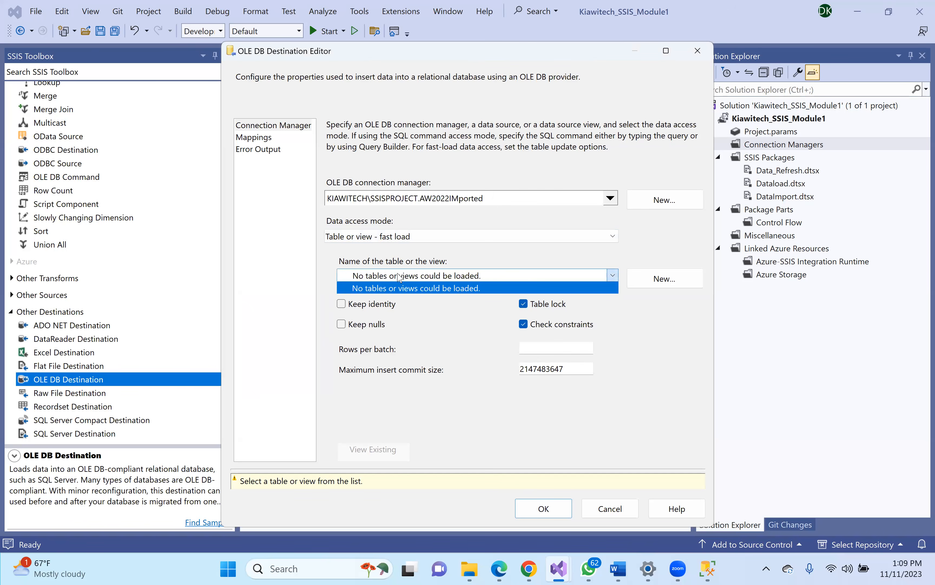
pyautogui.click(660, 279)
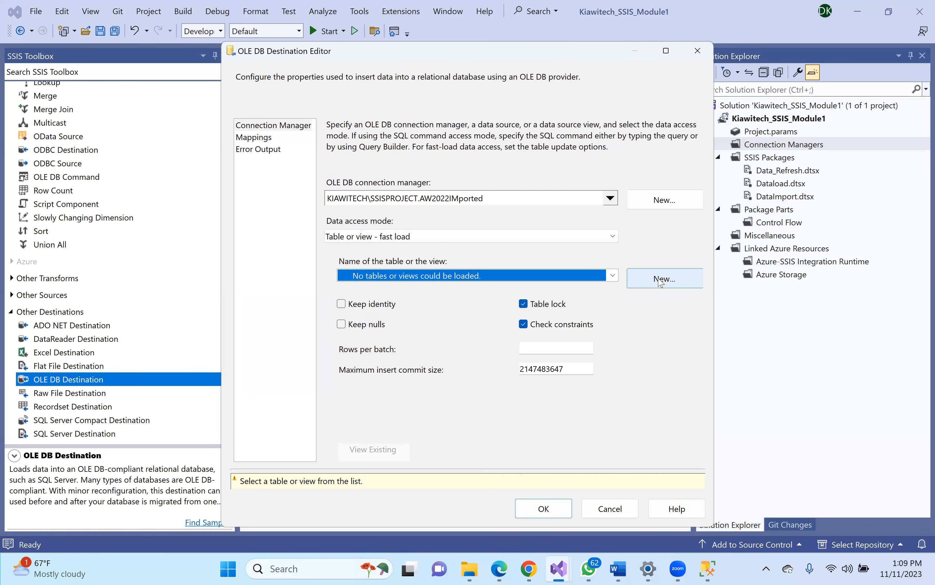
pyautogui.click(661, 282)
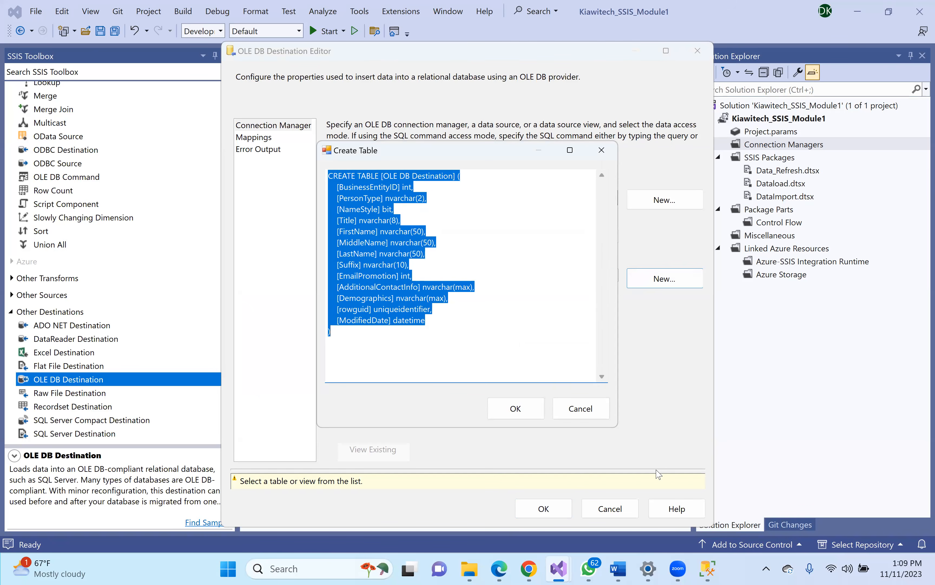
pyautogui.click(581, 409)
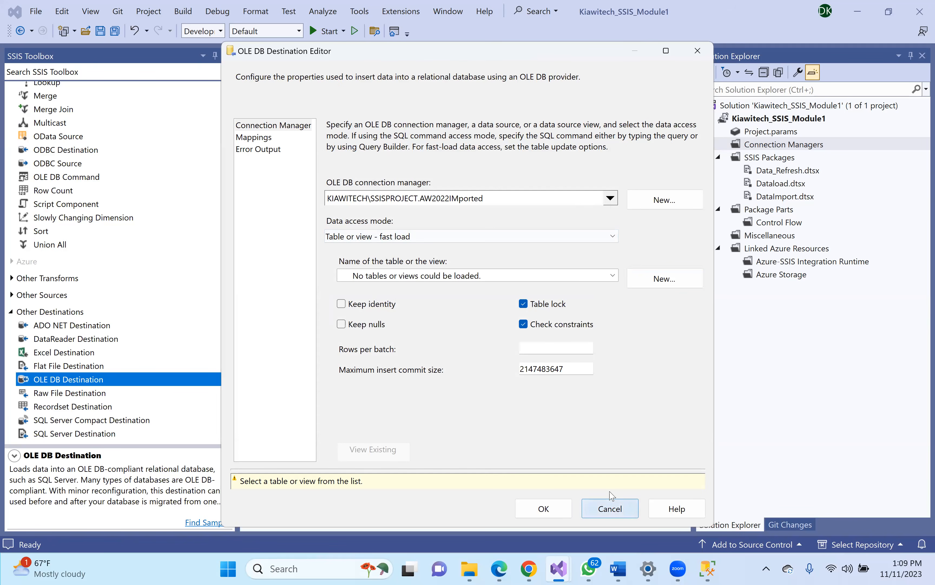
pyautogui.click(611, 501)
pyautogui.scroll(2, 685, 218)
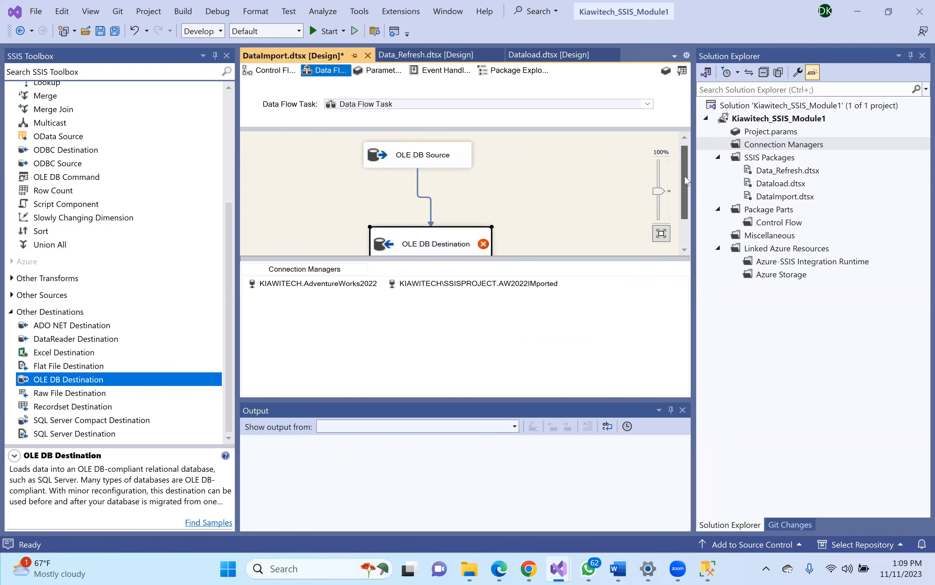
# - Preview the OLE DB Source's [Person].[Person] rows and close the editor unchanged
pyautogui.doubleClick(399, 164)
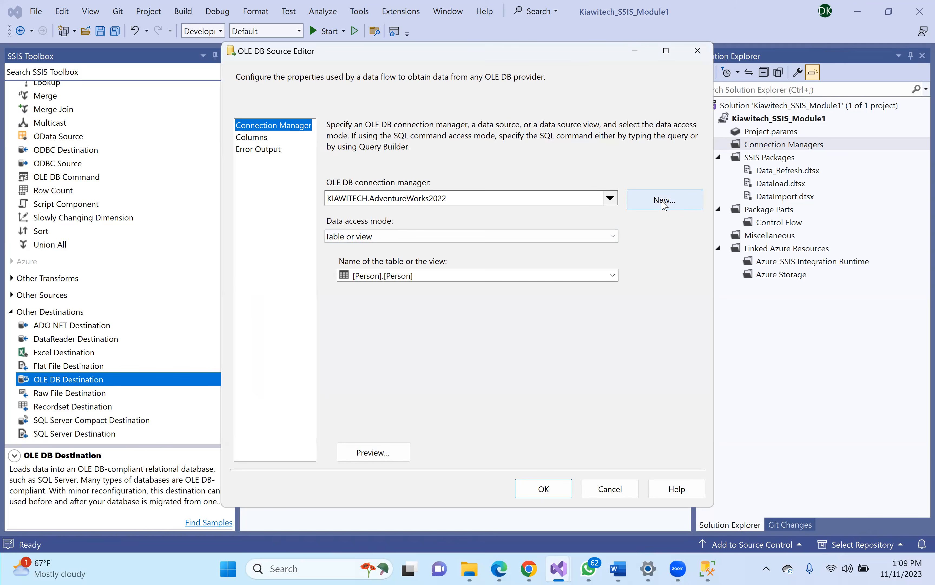
pyautogui.click(429, 275)
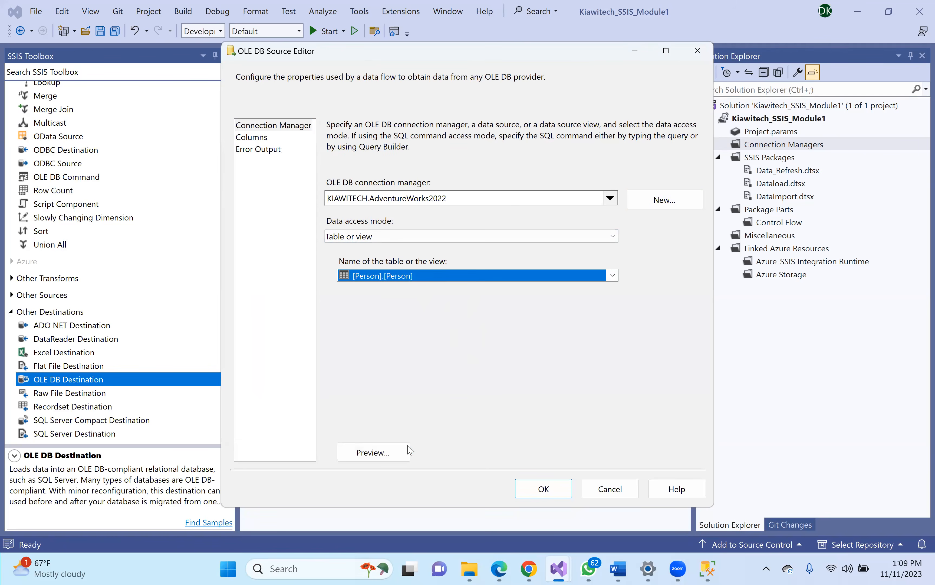
pyautogui.click(393, 458)
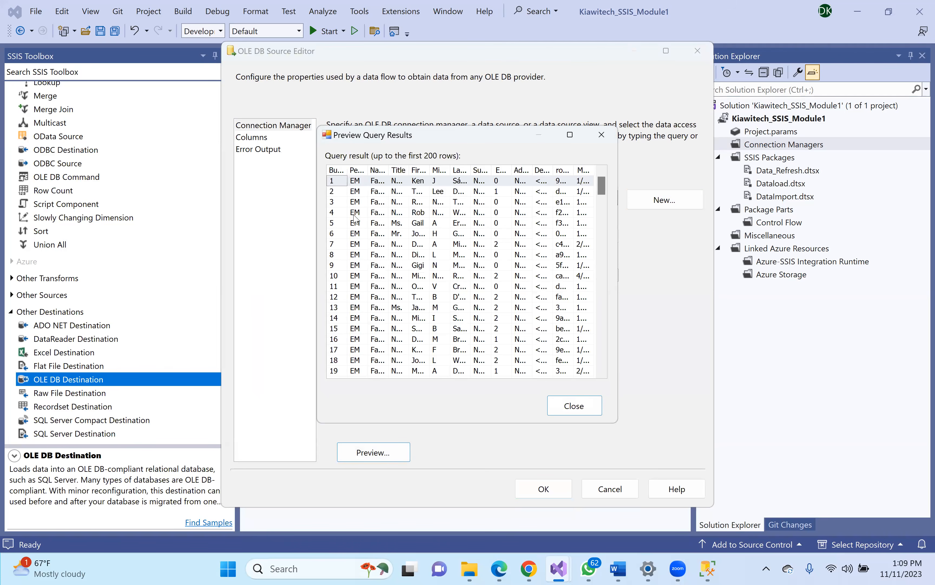
pyautogui.click(602, 134)
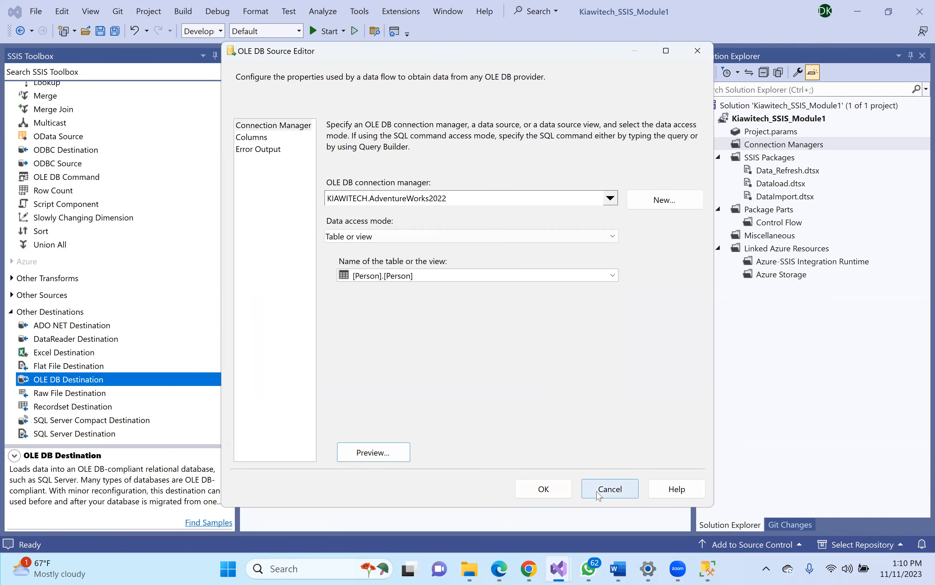
pyautogui.click(618, 489)
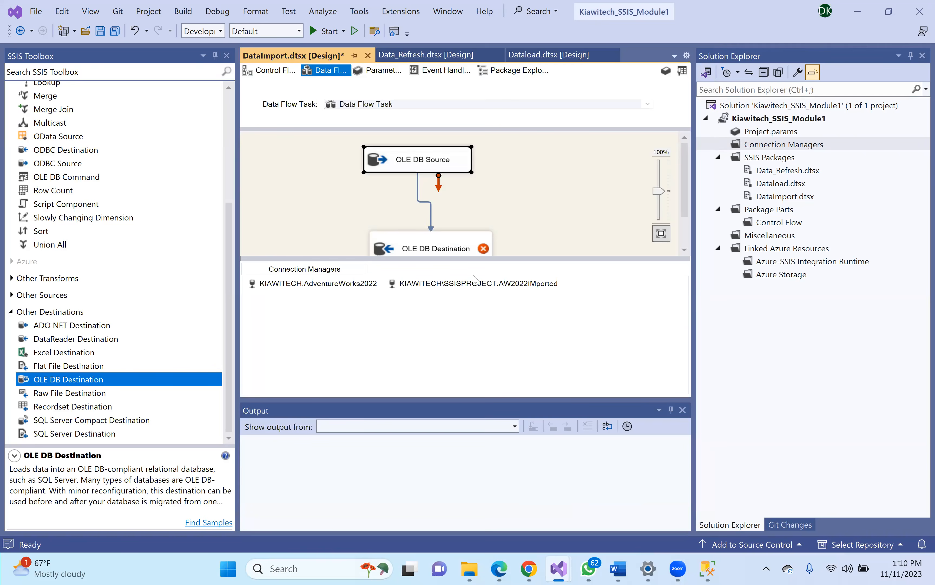
# - Open the OLE DB Destination editor and generate a new destination table script
pyautogui.click(502, 225)
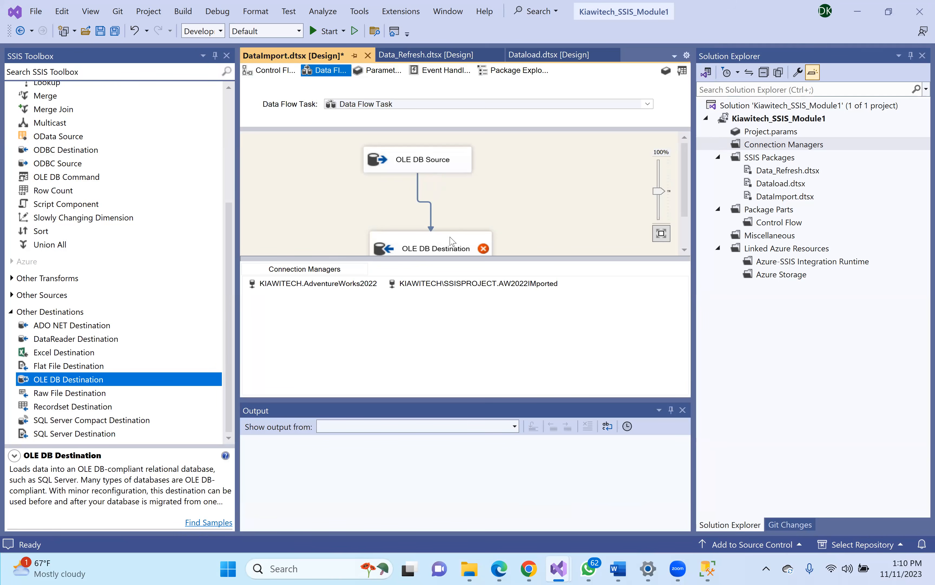
pyautogui.click(445, 249)
pyautogui.doubleClick(443, 244)
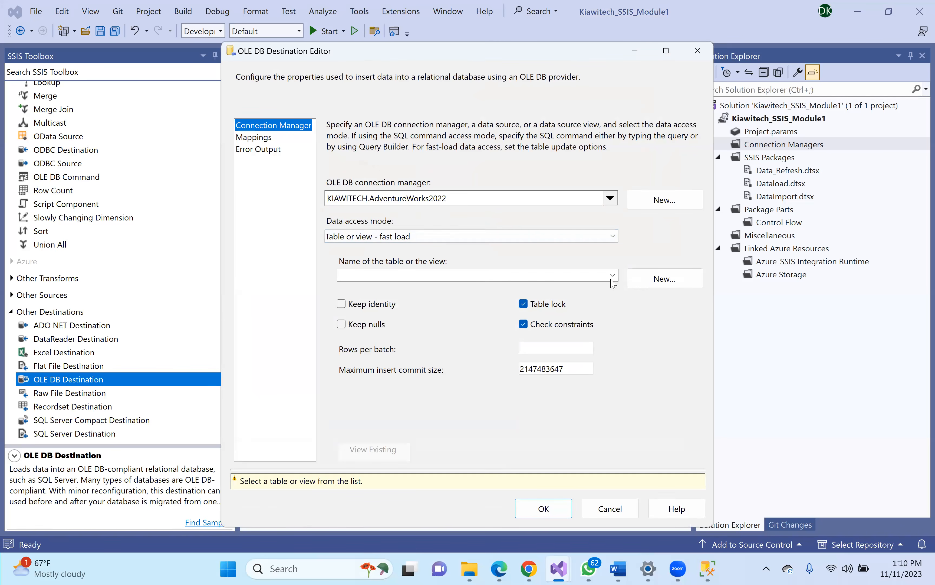
pyautogui.click(658, 284)
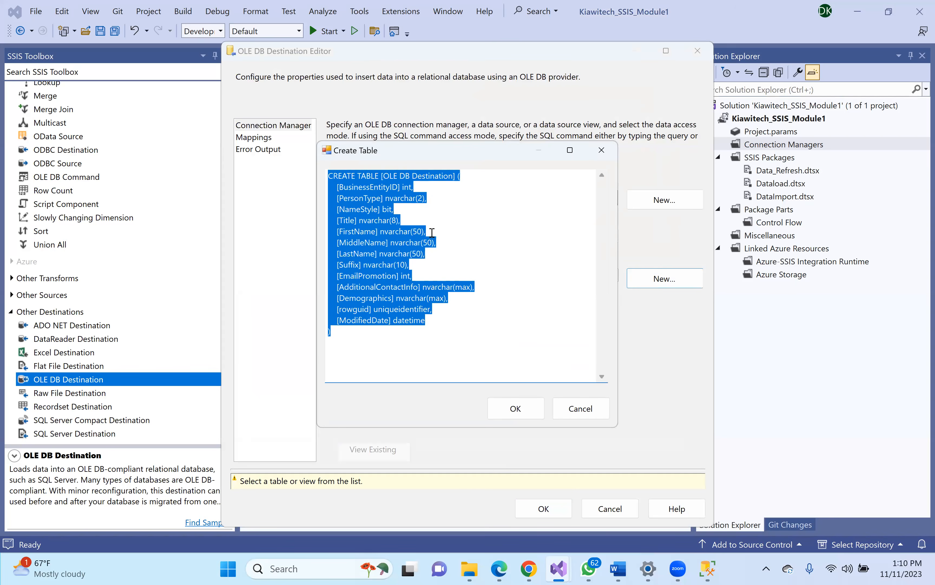
# - Select the table name [OLE DB Destination] in the Create Table script to replace it with [Person]
pyautogui.click(389, 173)
pyautogui.moveTo(386, 177); pyautogui.dragTo(449, 174)
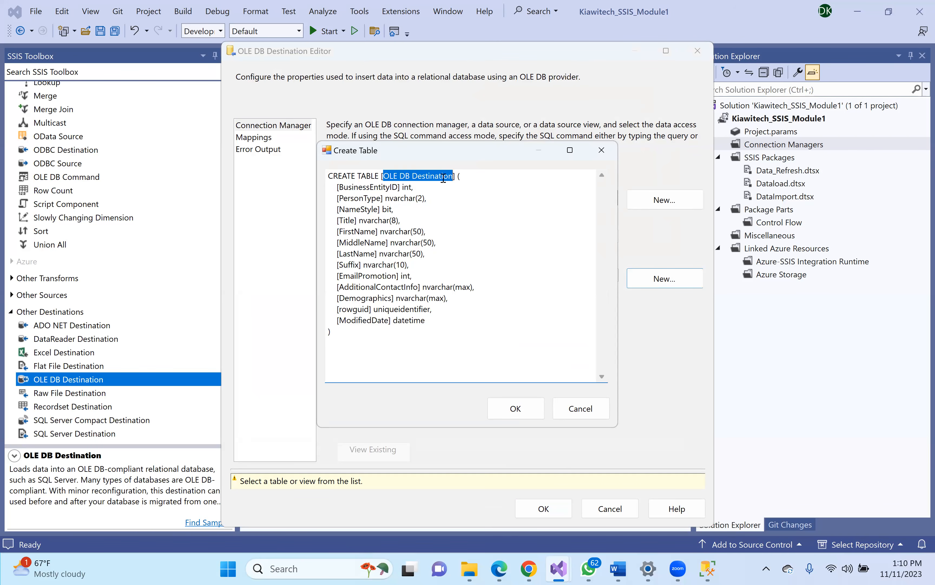
pyautogui.press('BackSpace')
pyautogui.press('BackSpace')
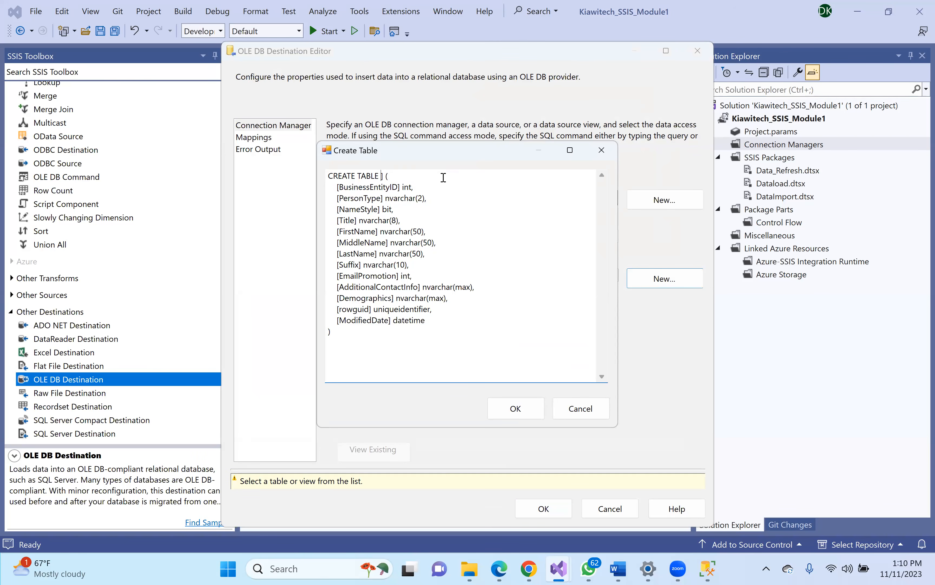
pyautogui.hotkey('ctrl', 'z')
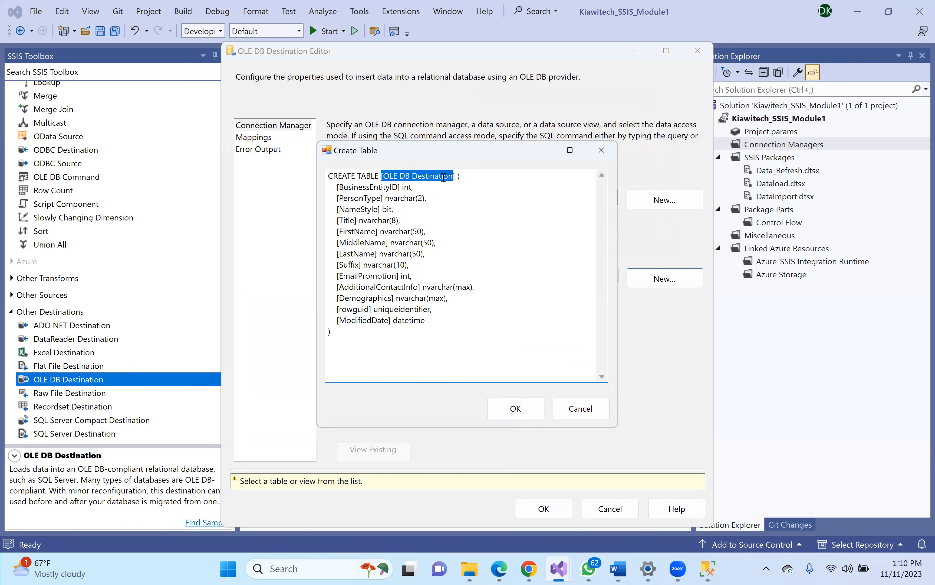
pyautogui.click(443, 177)
pyautogui.moveTo(453, 177); pyautogui.dragTo(385, 178)
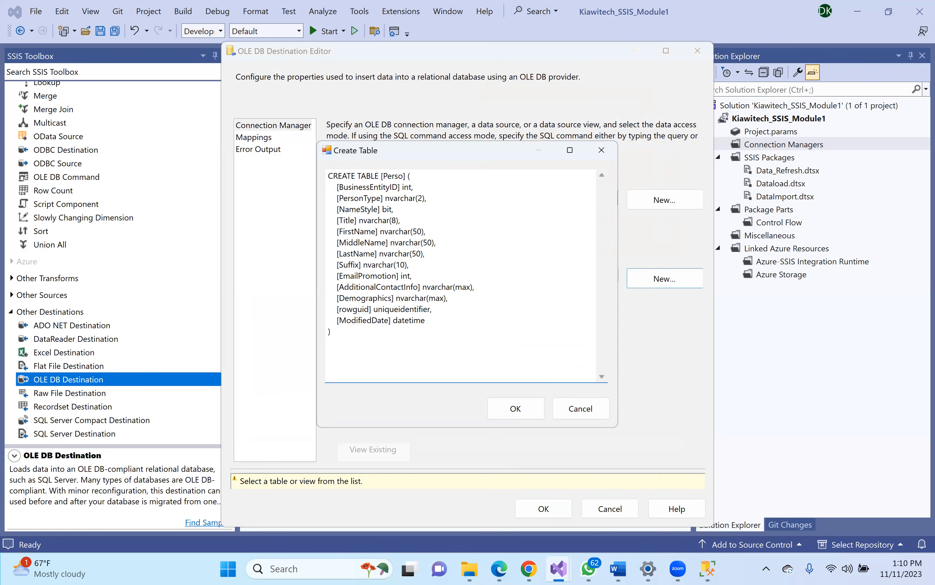
# - Create the [Person] table and show the destination's column Mappings page
pyautogui.click(461, 185)
pyautogui.click(524, 406)
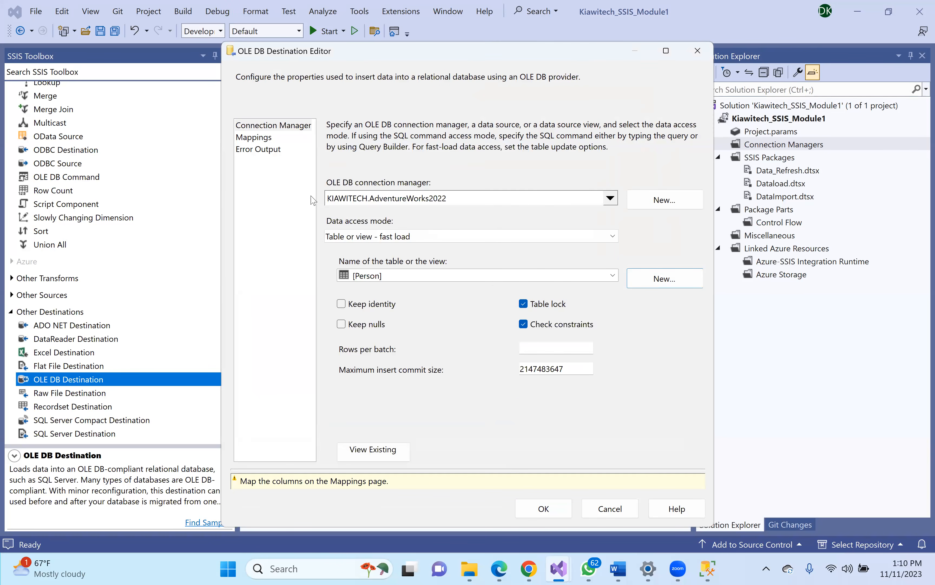
pyautogui.click(255, 139)
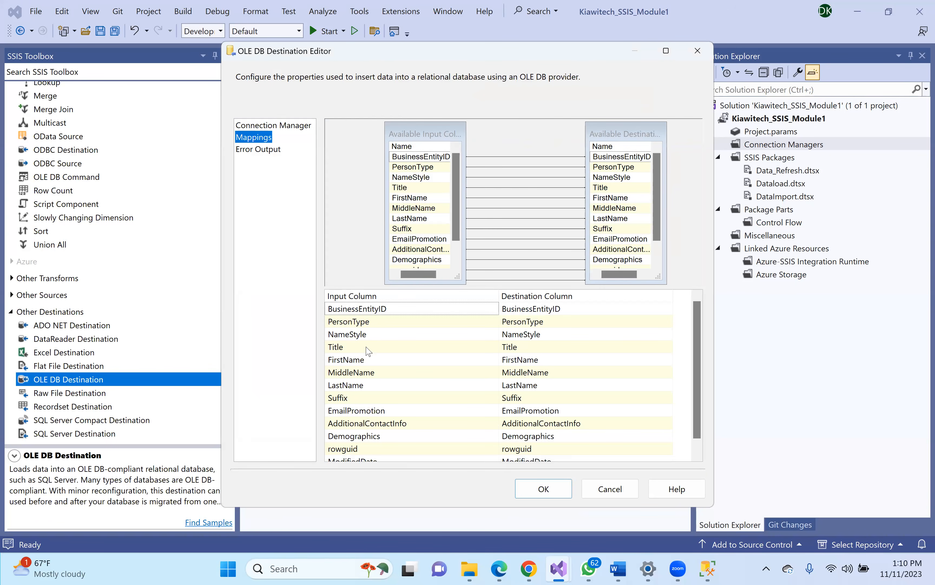
# - Check the BusinessEntityID, PersonType and NameStyle rows against their input columns
pyautogui.moveTo(366, 314)
pyautogui.click(560, 313)
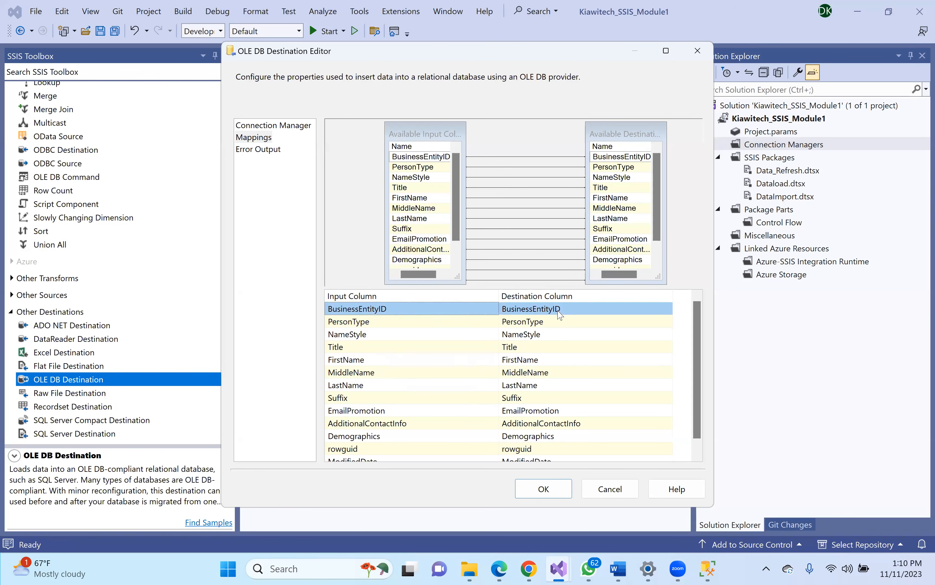
pyautogui.click(343, 309)
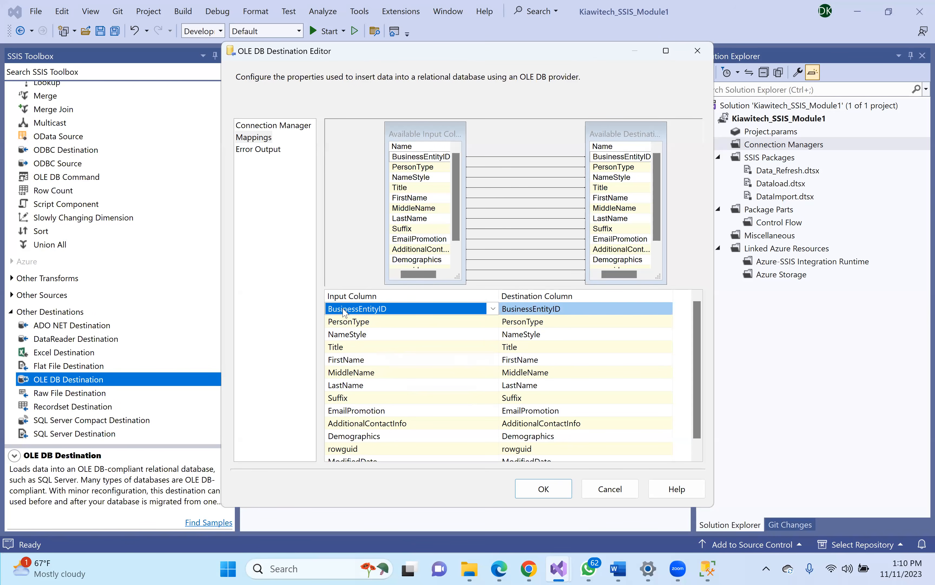
pyautogui.click(547, 308)
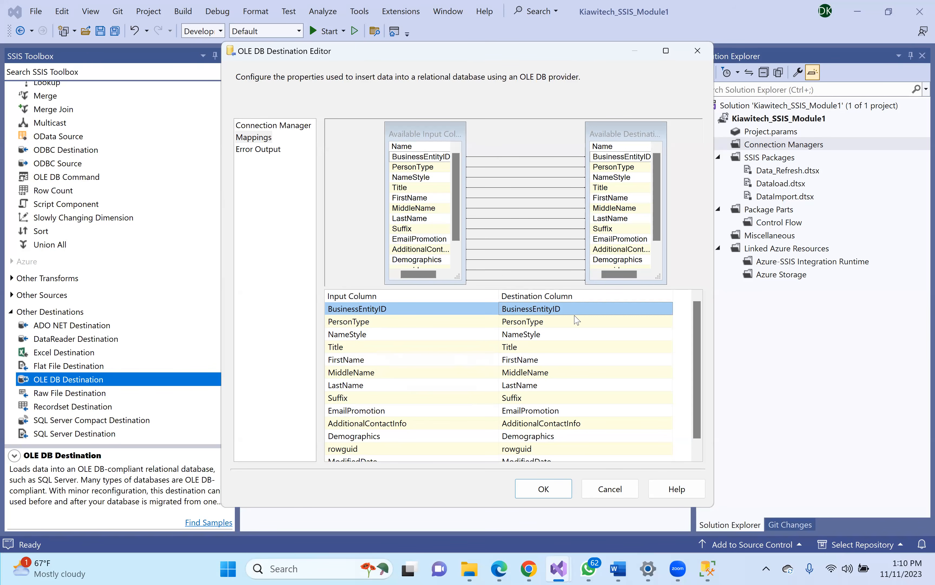
pyautogui.click(556, 333)
pyautogui.click(553, 324)
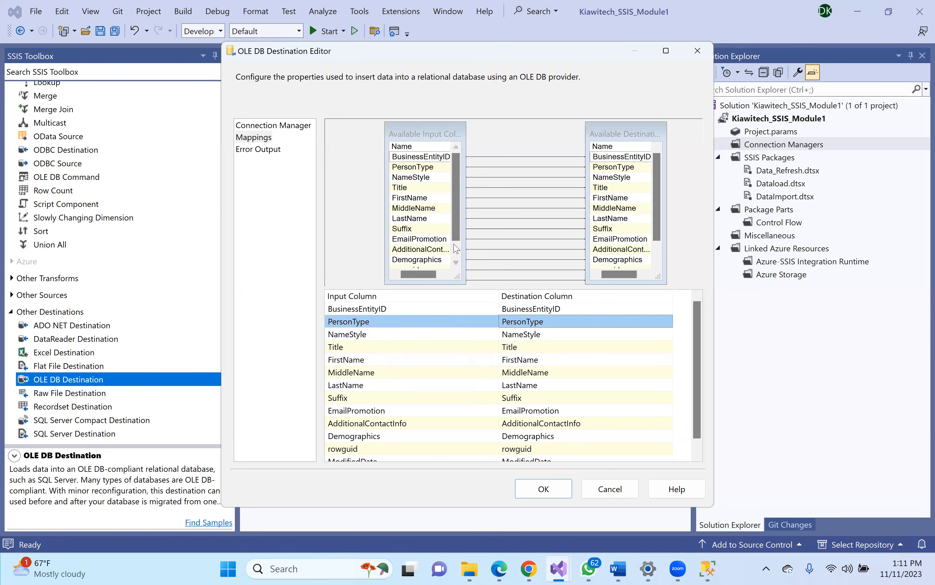
pyautogui.click(347, 312)
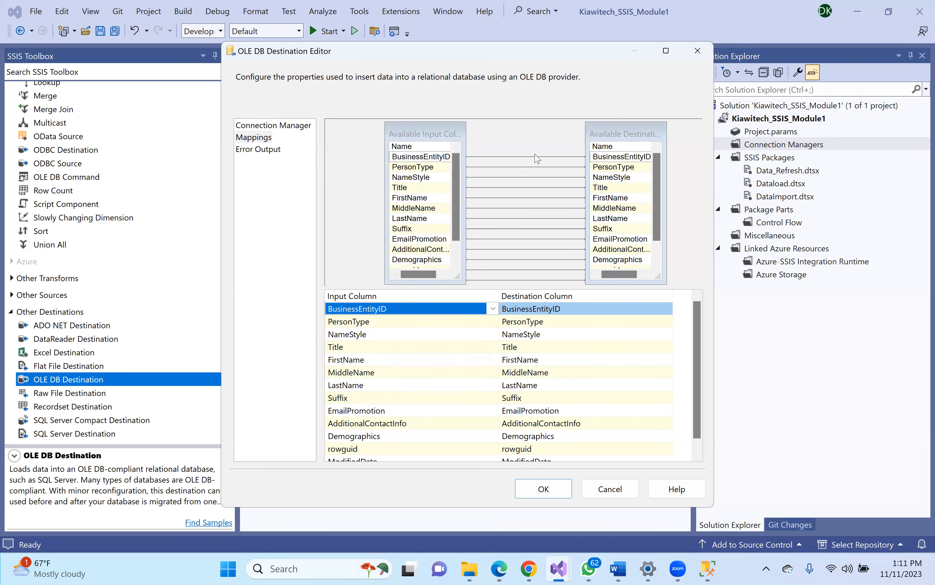
pyautogui.click(491, 159)
pyautogui.click(450, 160)
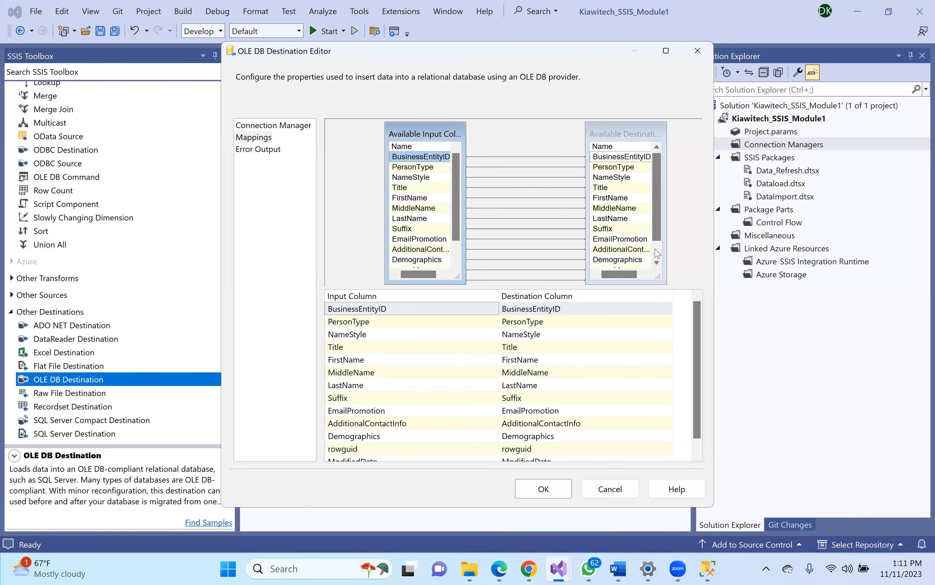
# - Accept the column mappings and close the OLE DB Destination Editor
pyautogui.rightClick(661, 258)
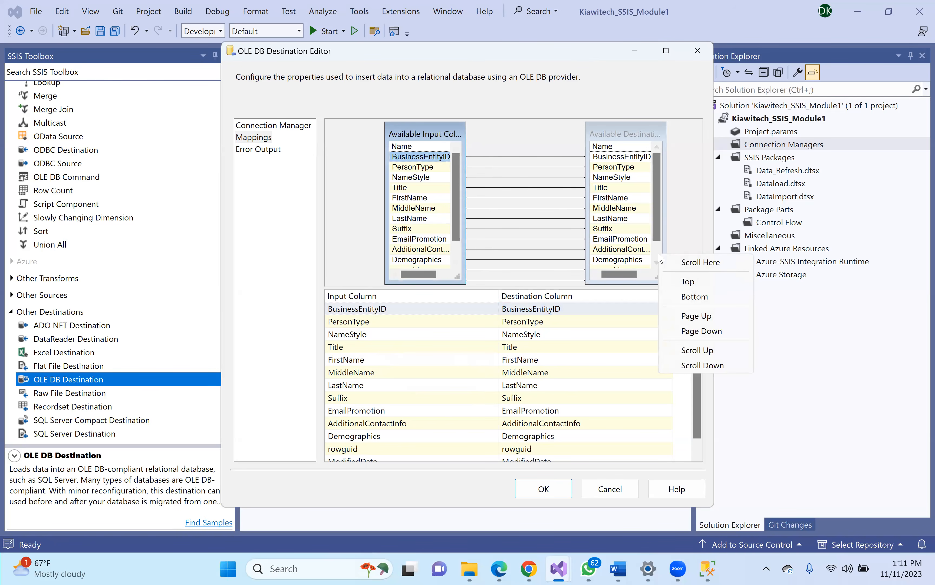
pyautogui.click(658, 248)
pyautogui.moveTo(658, 242); pyautogui.dragTo(663, 206)
pyautogui.moveTo(458, 220)
pyautogui.mouseDown()
pyautogui.moveTo(459, 239)
pyautogui.moveTo(460, 218)
pyautogui.mouseUp()
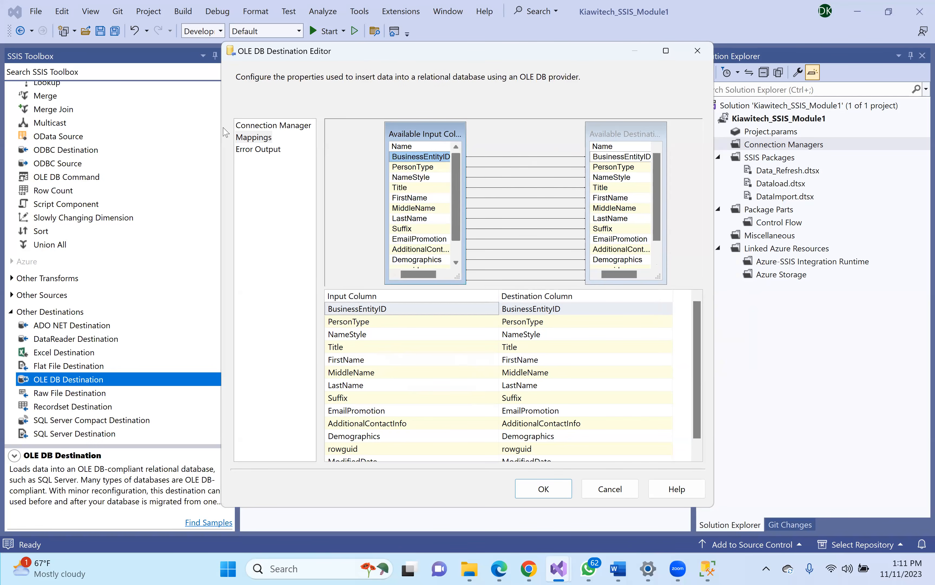
pyautogui.click(544, 489)
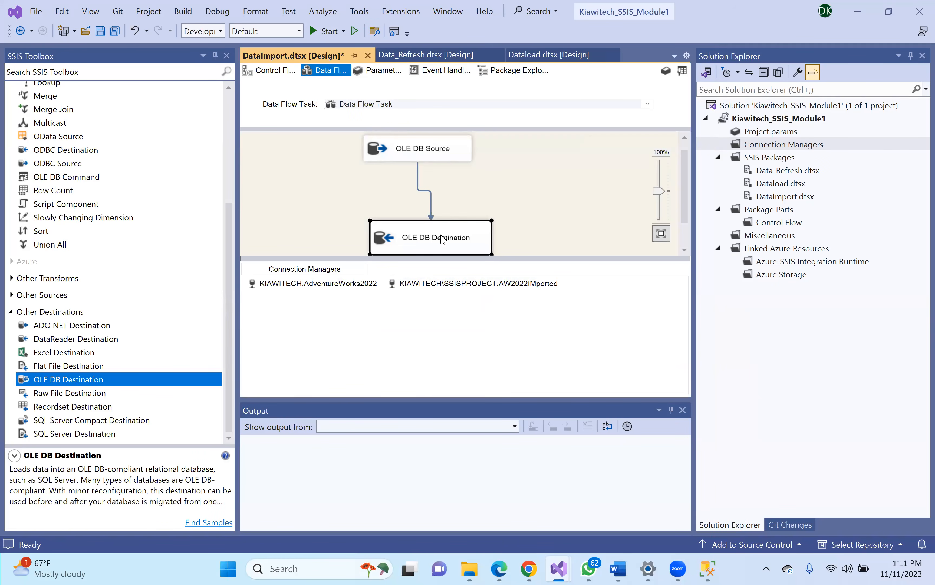
# - Select the OLE DB Source and OLE DB Destination, then run Data_Refresh in debug mode
pyautogui.click(514, 187)
pyautogui.click(427, 150)
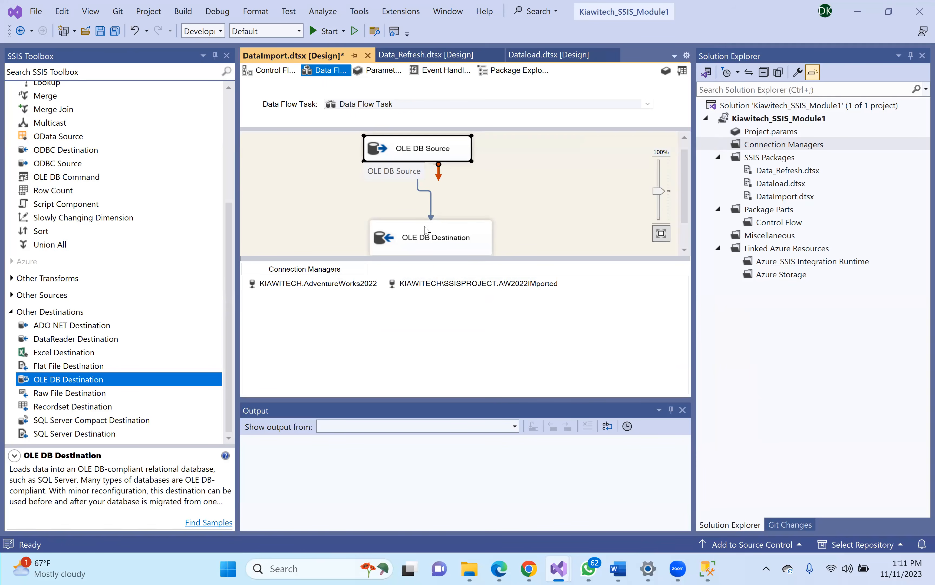
pyautogui.click(419, 249)
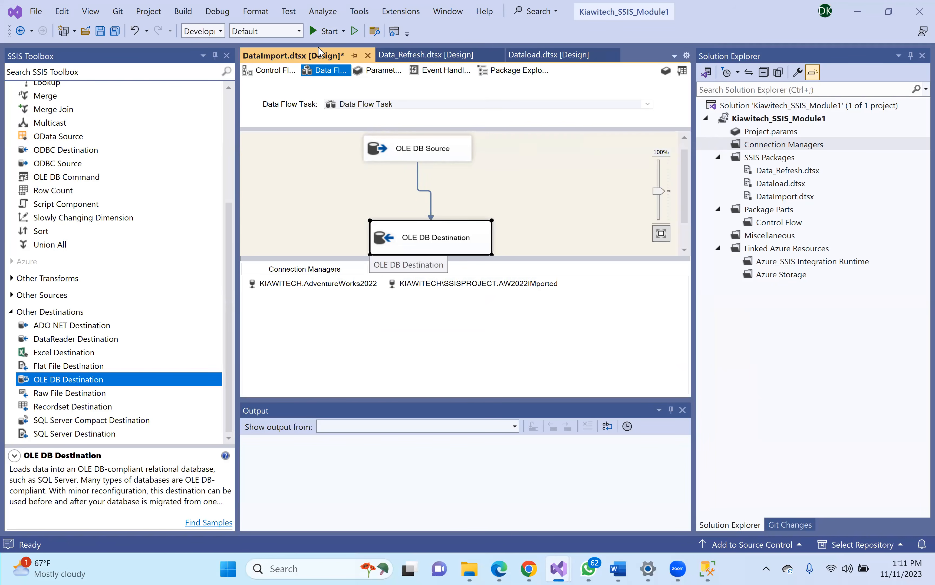
pyautogui.click(312, 31)
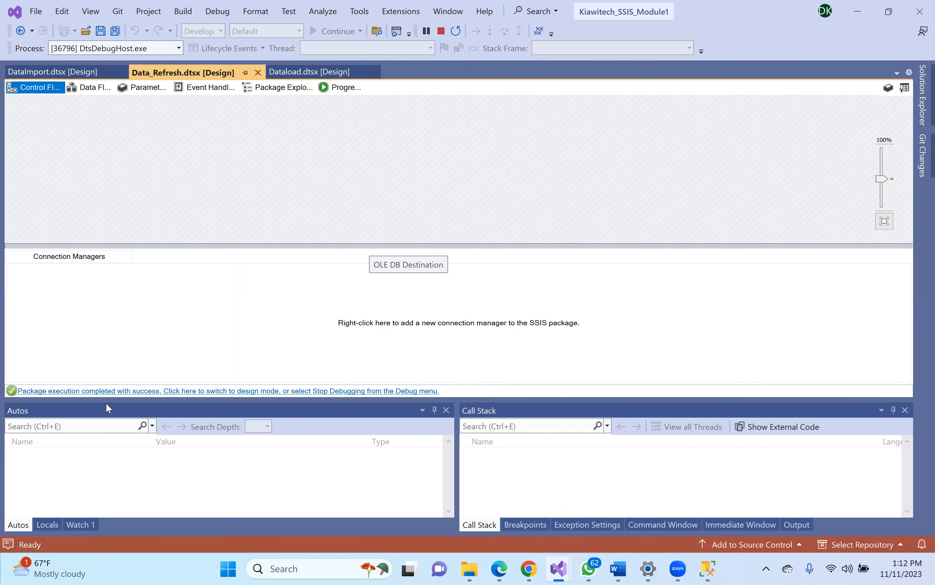
# - Browse the Progress, Package Explorer, Event Handlers, Parameters and Data Flow tabs of the running package
pyautogui.click(345, 88)
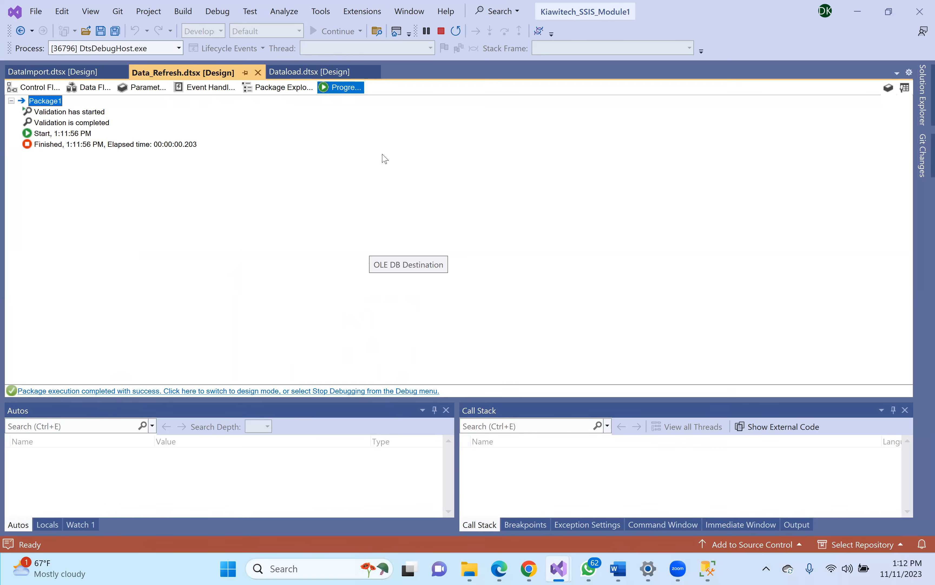
pyautogui.click(278, 87)
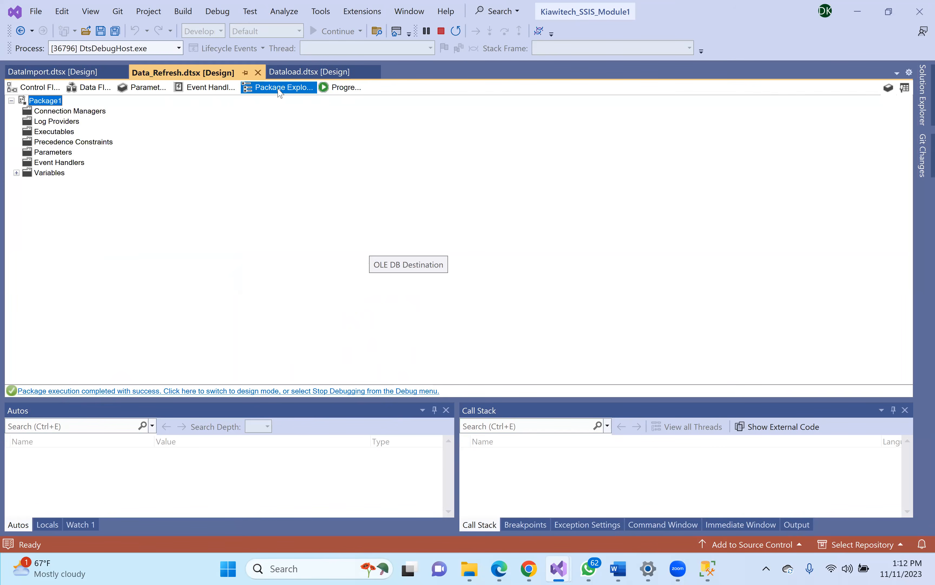
pyautogui.click(217, 89)
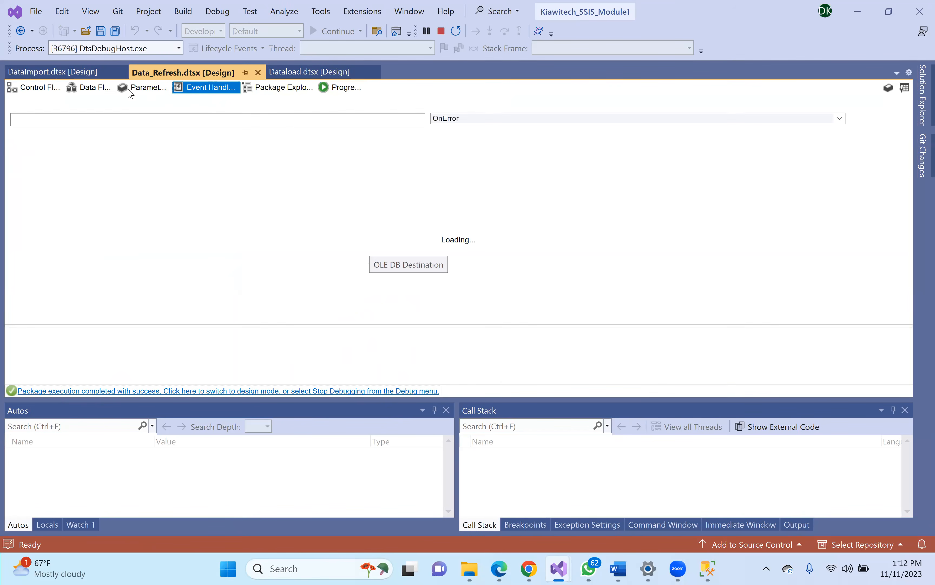
pyautogui.click(118, 88)
pyautogui.click(111, 89)
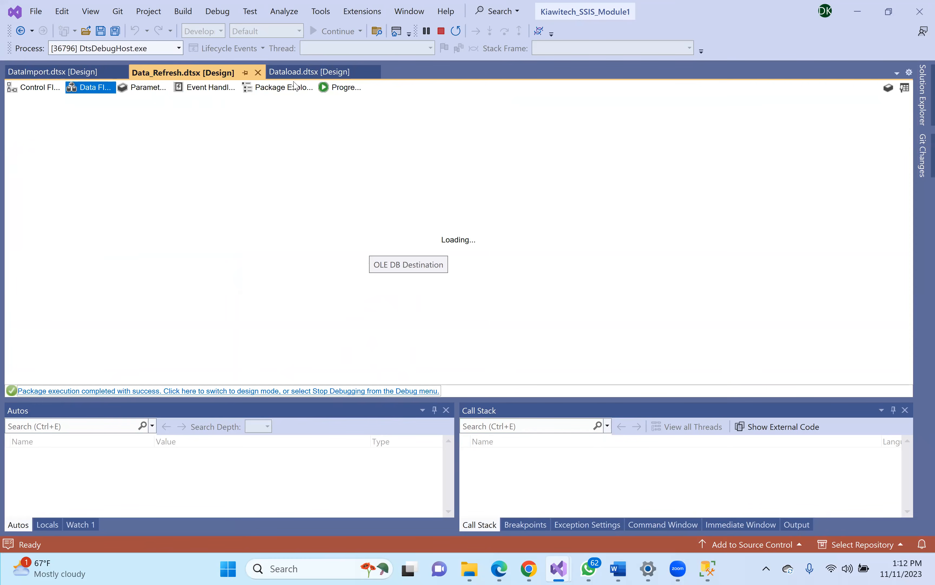
pyautogui.click(344, 89)
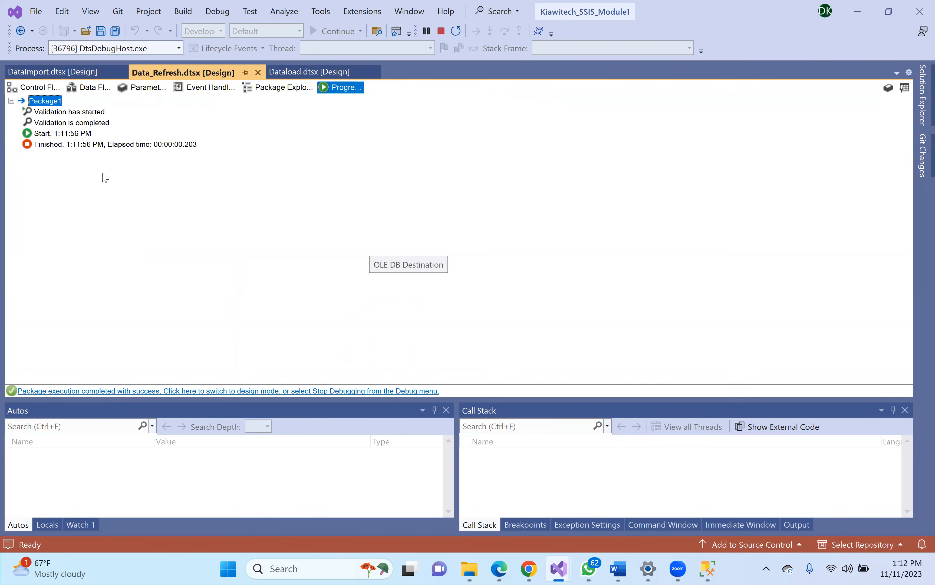
# - Revisit Data Flow, Parameters, Control Flow, Package Explorer and Progress, then stop debugging
pyautogui.click(92, 88)
pyautogui.click(146, 90)
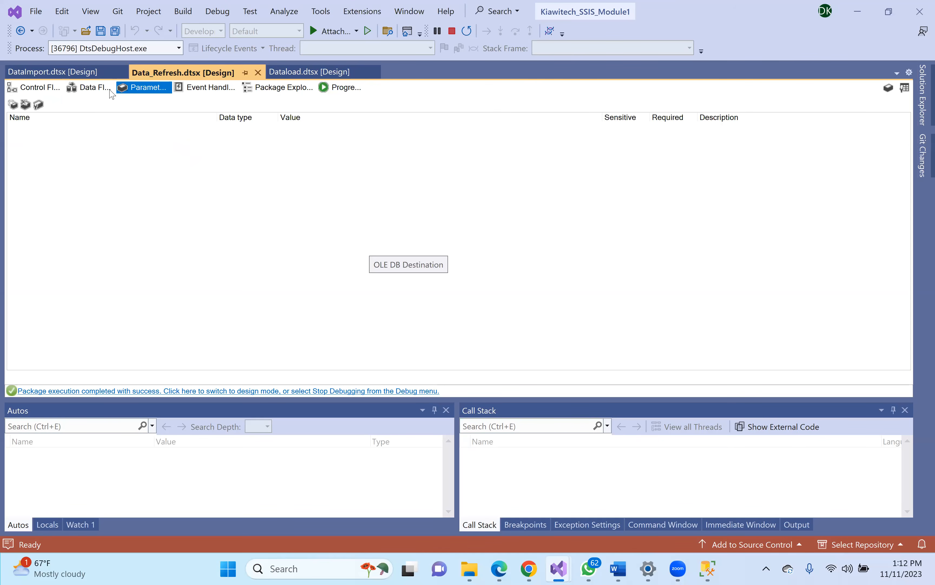
pyautogui.click(92, 92)
pyautogui.click(41, 94)
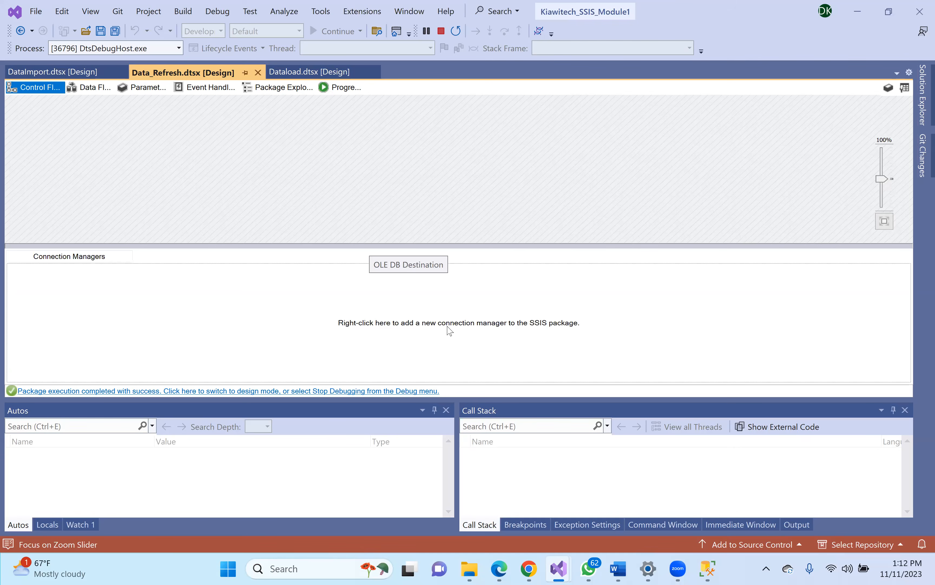
pyautogui.click(285, 87)
pyautogui.click(359, 89)
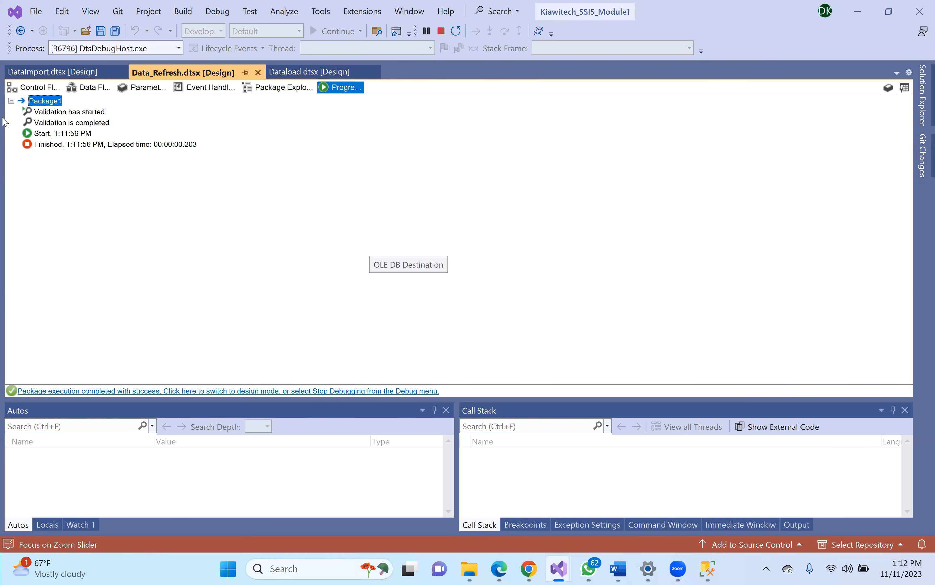
pyautogui.click(442, 32)
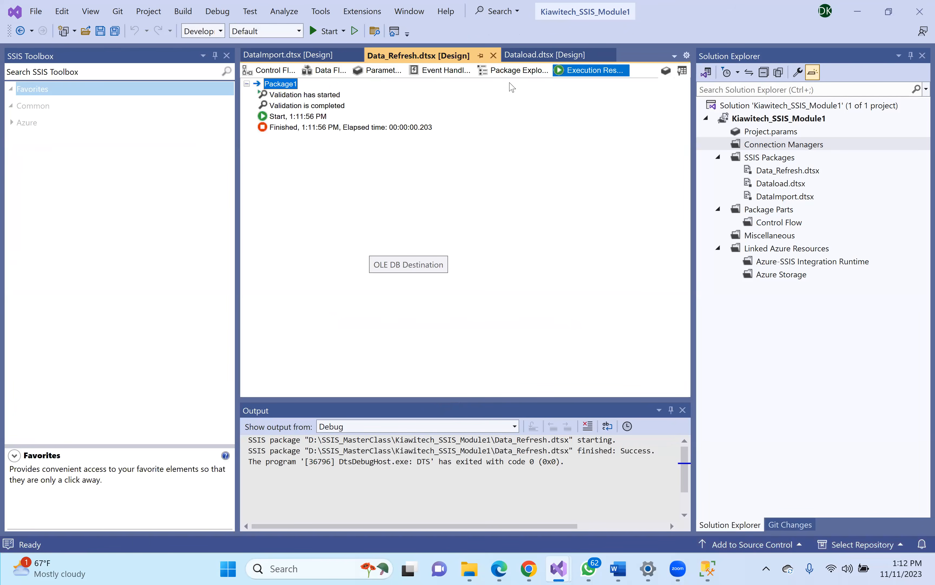
# - In SQL Server Management Studio, expand and refresh the AW2022IMported Tables folder
pyautogui.click(708, 568)
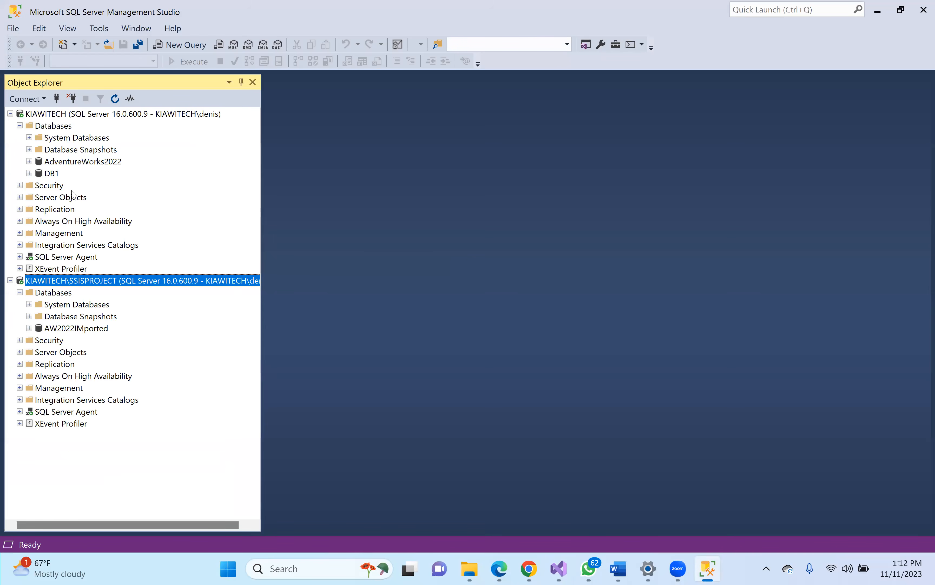
pyautogui.click(65, 164)
pyautogui.click(67, 328)
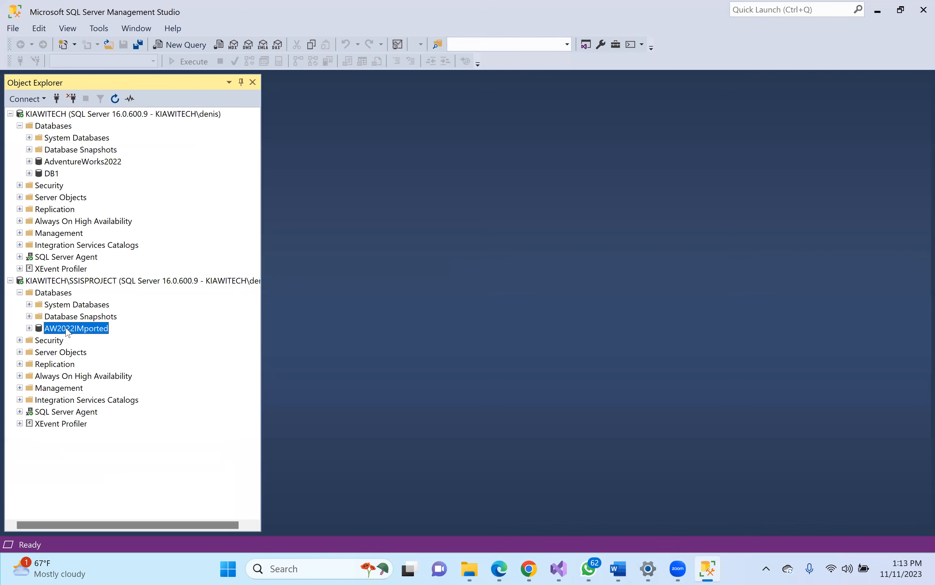
pyautogui.click(30, 328)
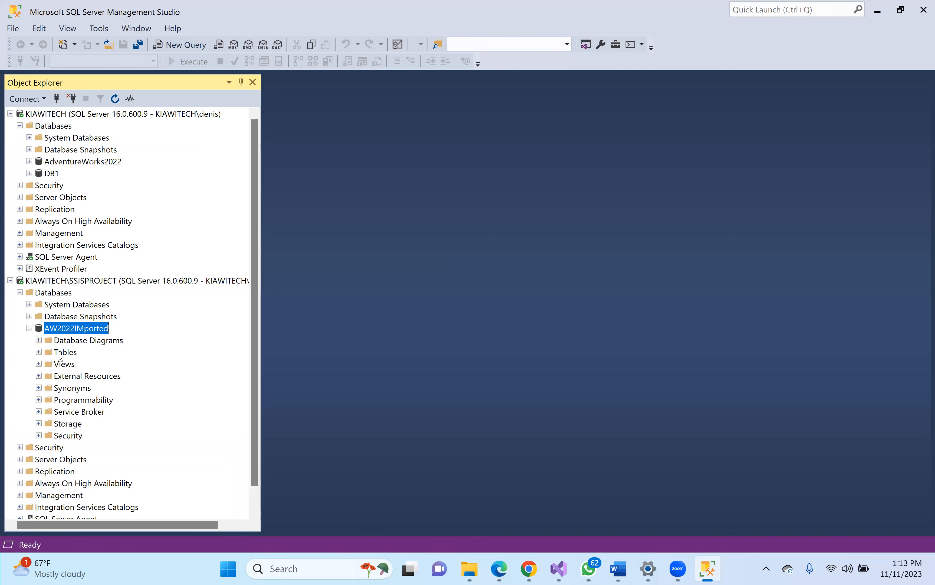
pyautogui.click(39, 352)
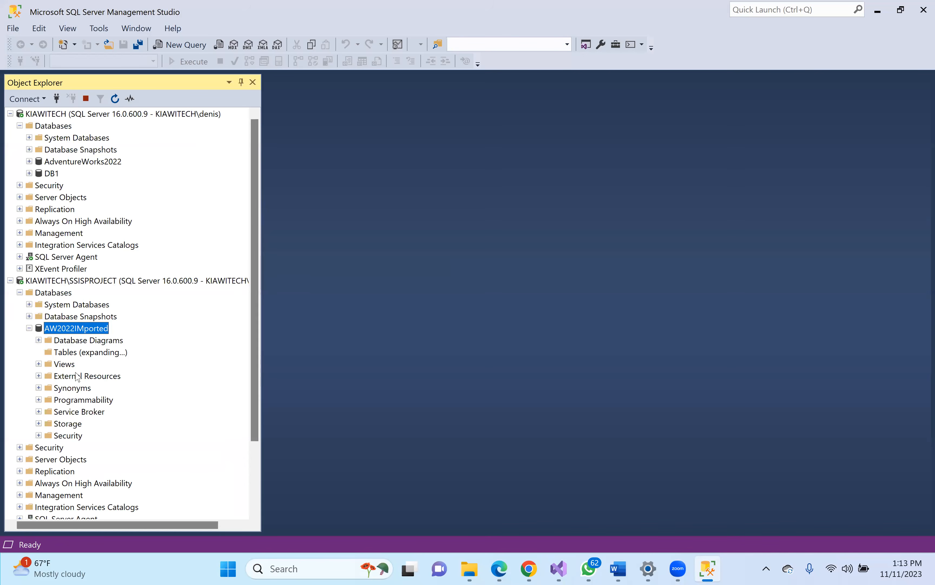
pyautogui.click(65, 353)
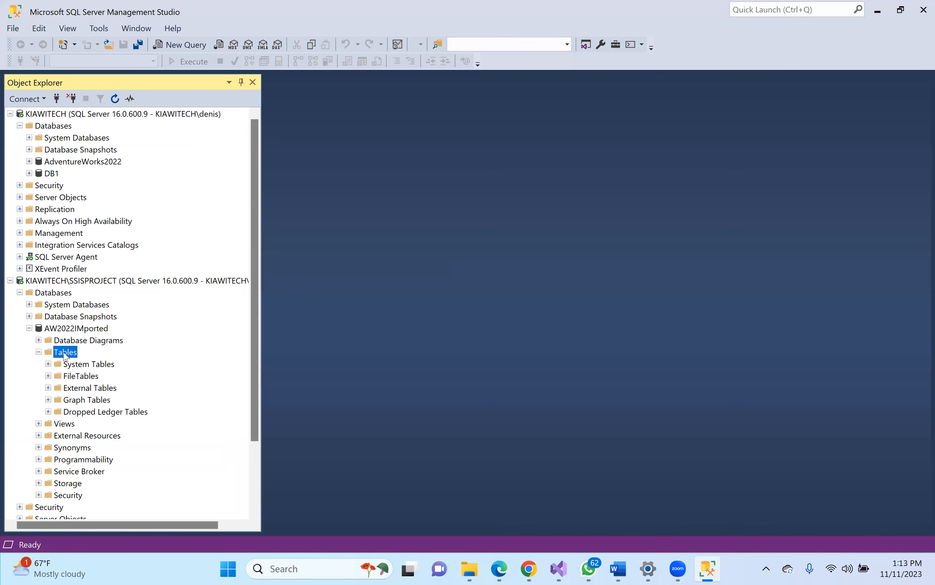
pyautogui.click(114, 99)
pyautogui.click(39, 352)
pyautogui.click(74, 329)
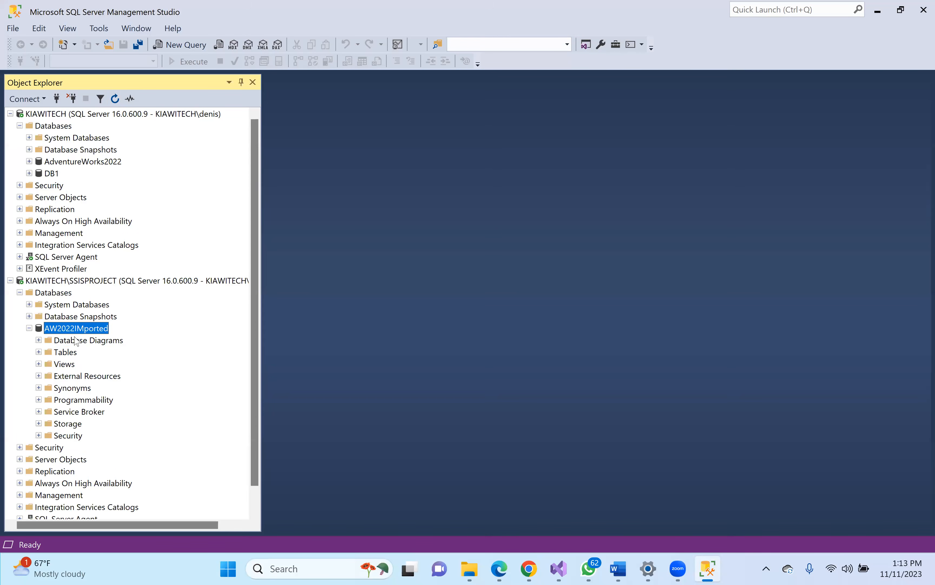
pyautogui.click(39, 353)
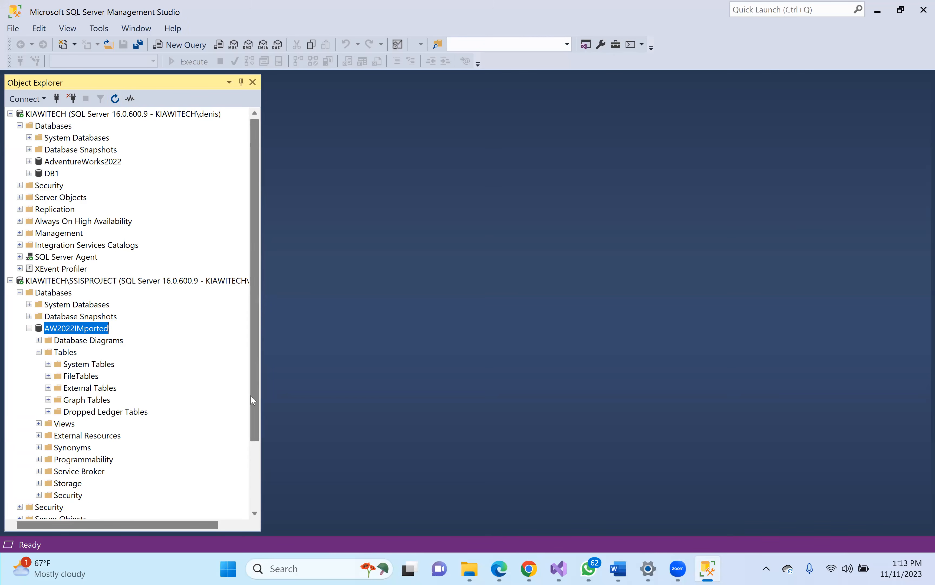
# - Refresh the server's databases, re-expand AW2022IMported > Tables, then return to the SSIS project
pyautogui.scroll(-3, 252, 425)
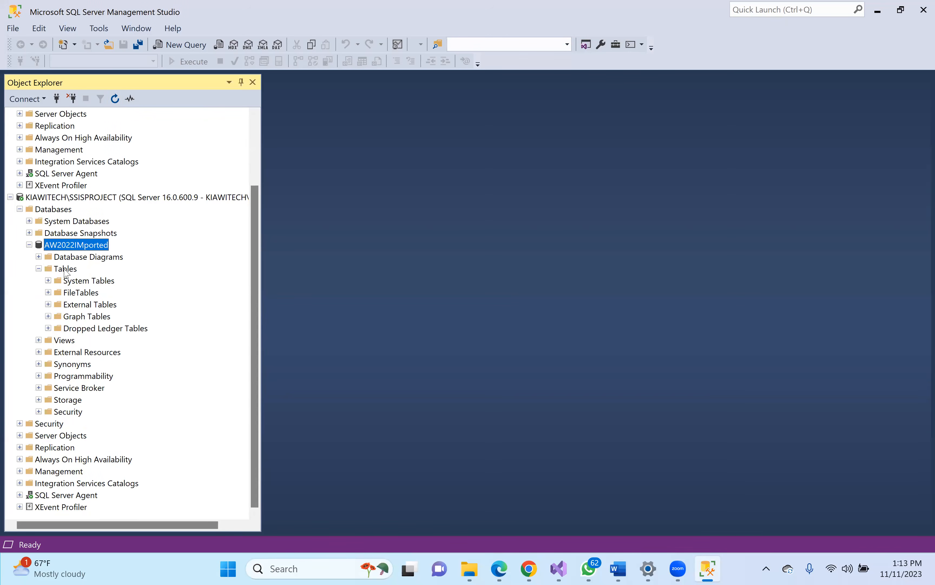
pyautogui.click(65, 271)
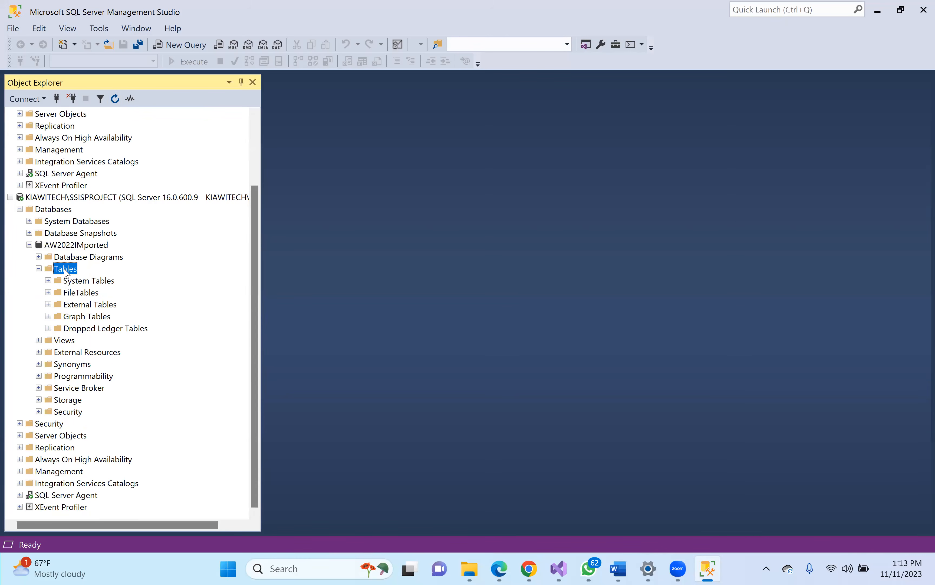
pyautogui.rightClick(66, 271)
pyautogui.moveTo(98, 276)
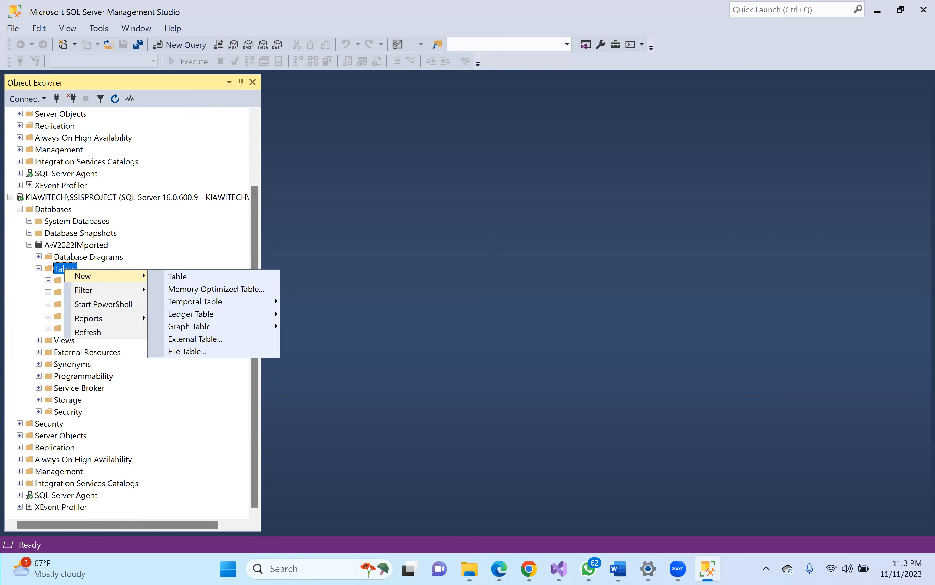
pyautogui.click(49, 210)
pyautogui.click(115, 99)
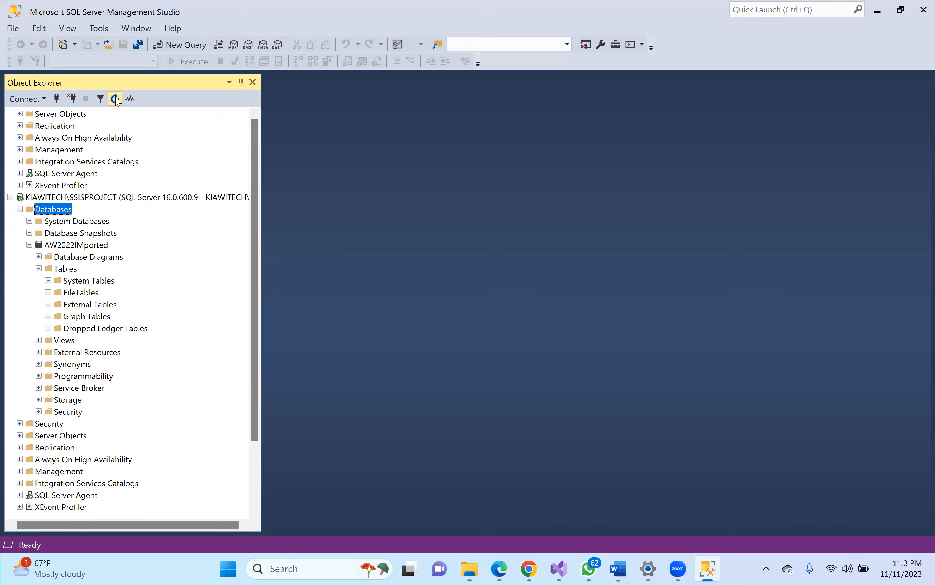
pyautogui.click(30, 329)
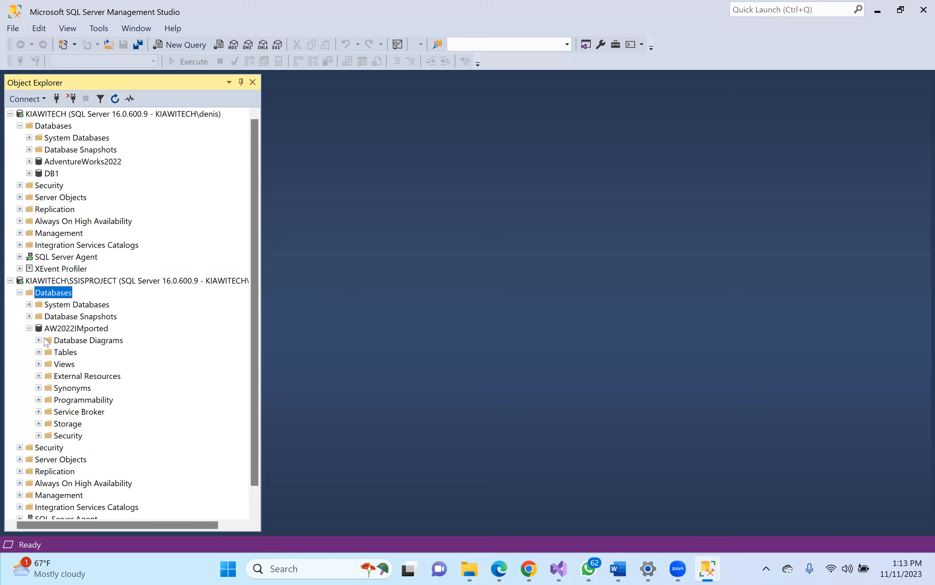
pyautogui.click(39, 352)
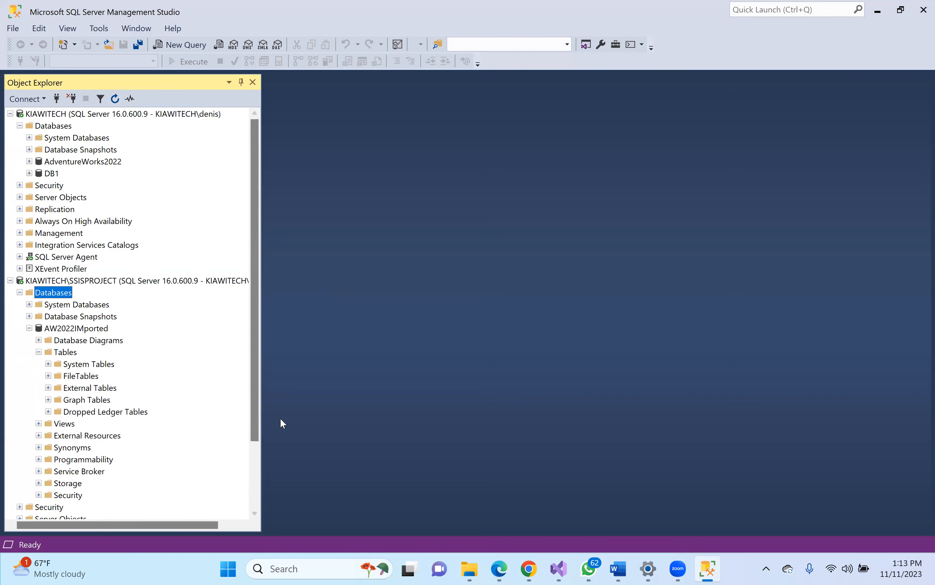
pyautogui.click(561, 570)
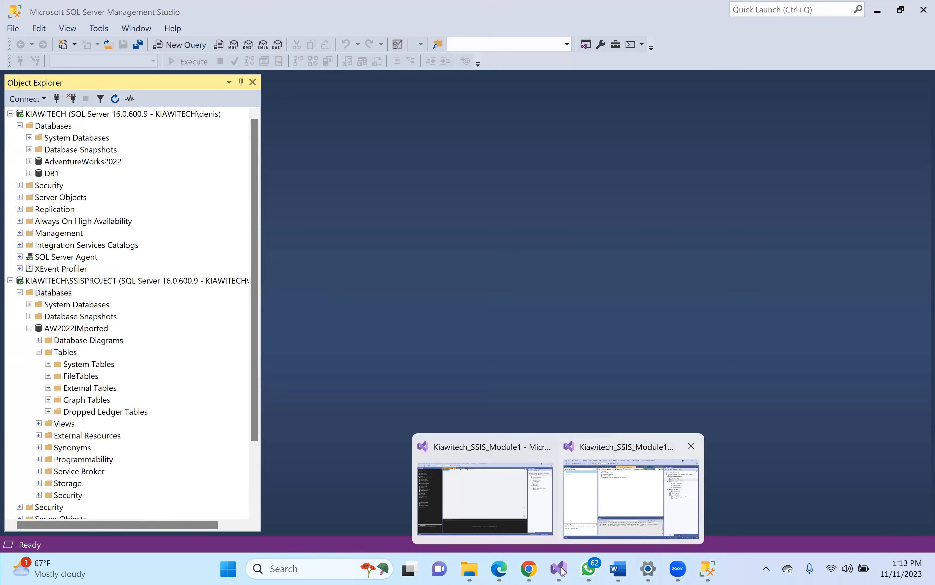
pyautogui.click(618, 499)
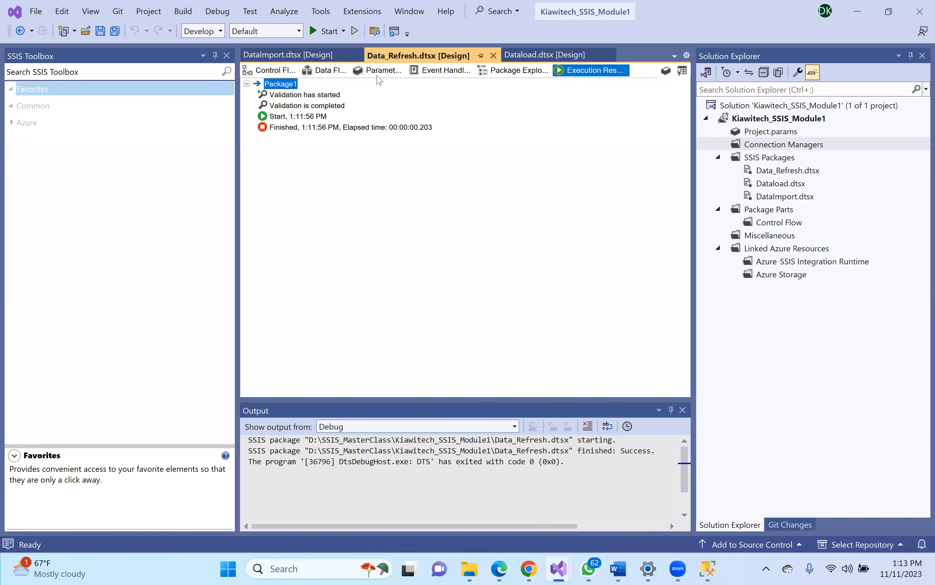
# - Browse the Data Flow, Parameters, Event Handlers, Package Explorer and Execution Results tabs
pyautogui.click(329, 73)
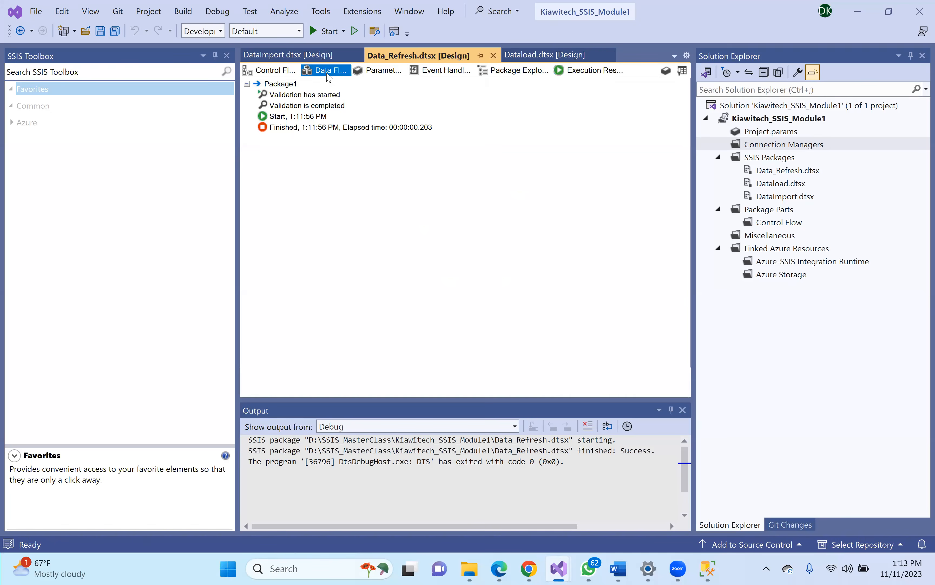
pyautogui.click(378, 71)
pyautogui.click(433, 73)
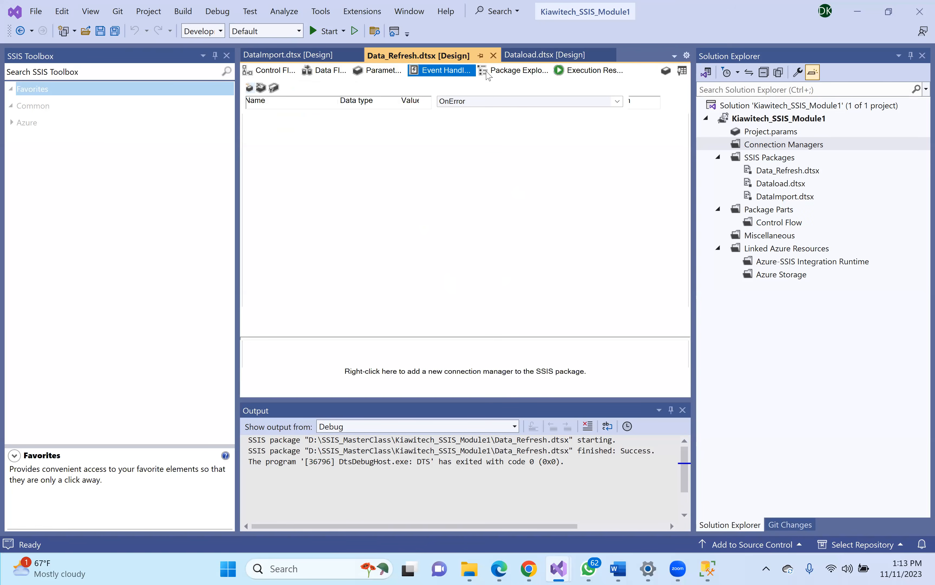
pyautogui.click(518, 70)
pyautogui.click(589, 72)
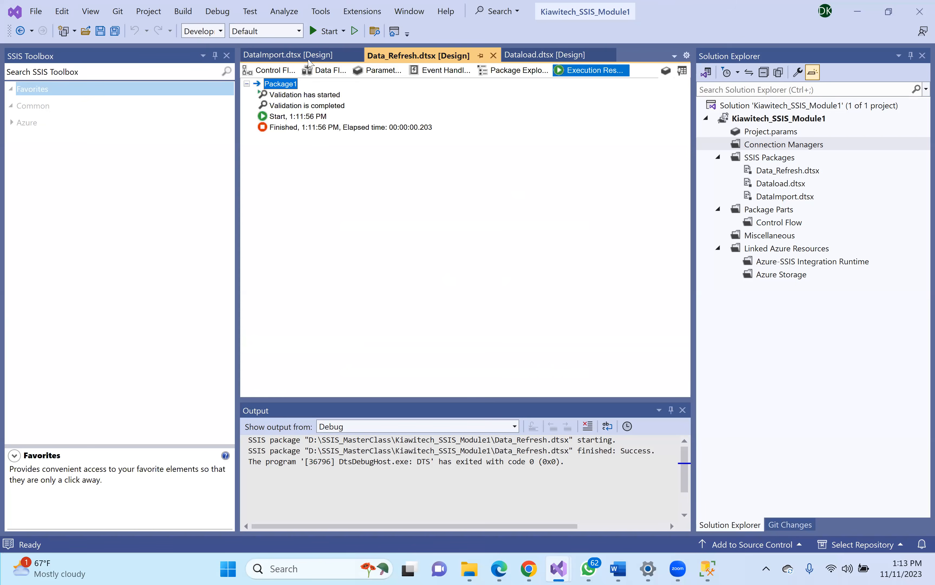
# - Run Data_Refresh.dtsx again, stop debugging, and switch back to SQL Server Management Studio
pyautogui.click(316, 32)
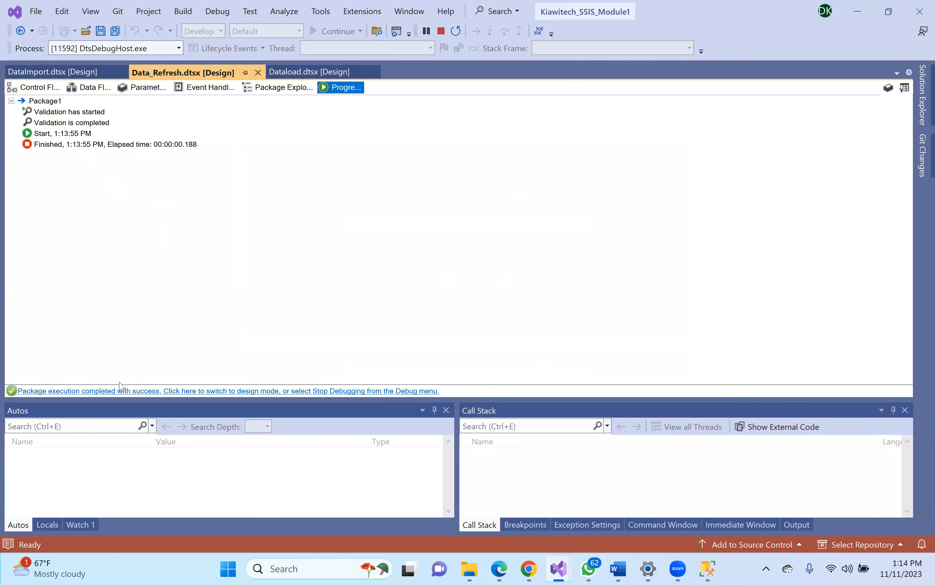
pyautogui.click(123, 391)
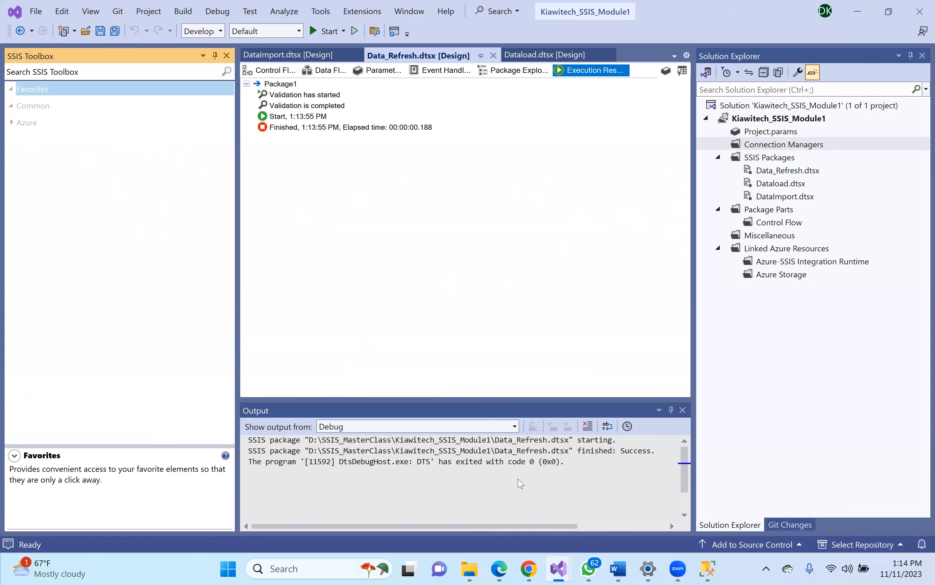
pyautogui.click(709, 569)
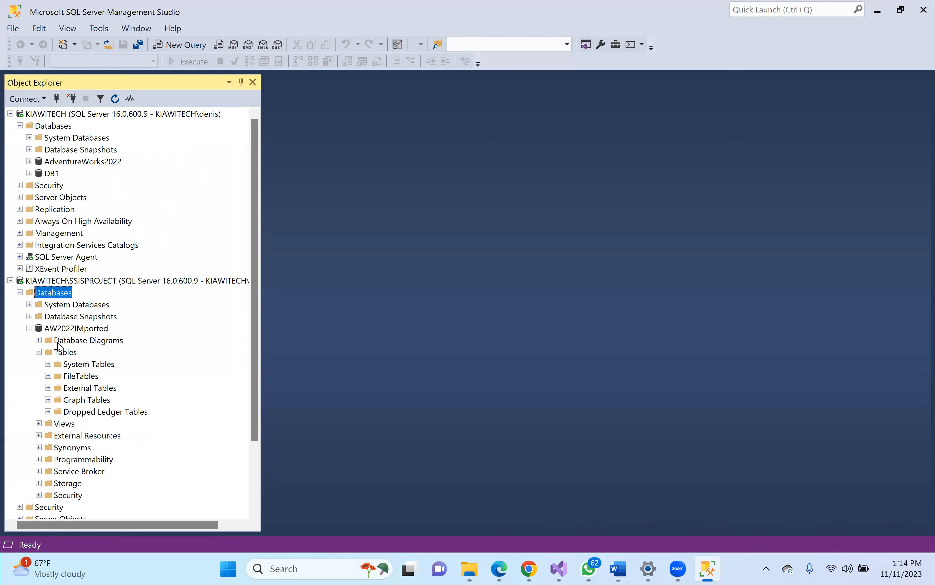
# - Refresh the AW2022IMported tables and expand AdventureWorks2022 > Tables
pyautogui.click(61, 351)
pyautogui.click(114, 102)
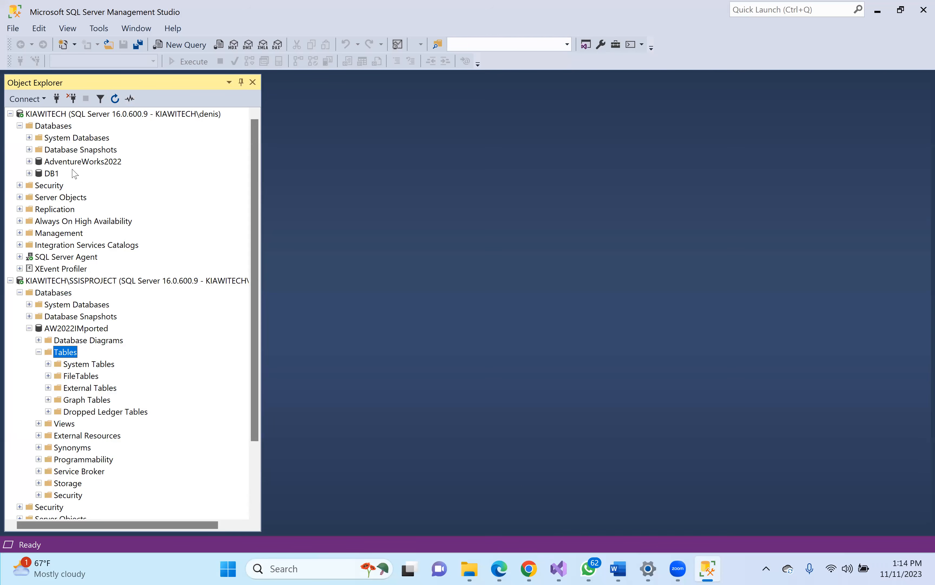
pyautogui.click(66, 166)
pyautogui.click(29, 162)
pyautogui.click(39, 185)
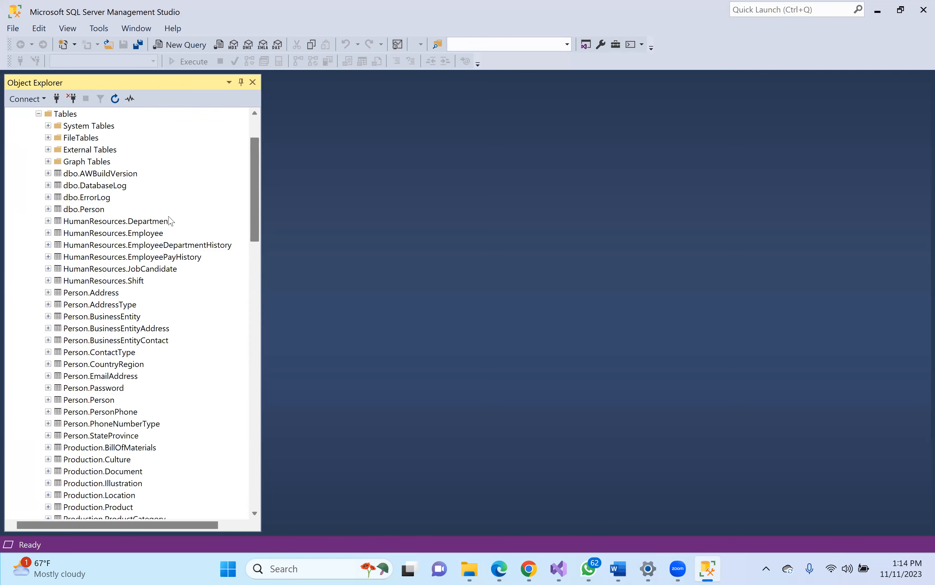
pyautogui.click(79, 209)
pyautogui.rightClick(79, 209)
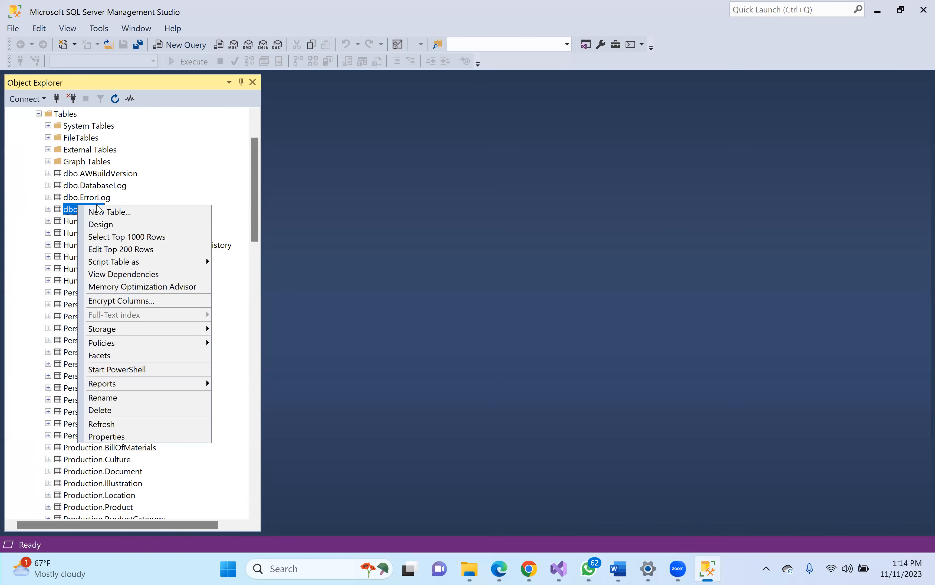
pyautogui.click(179, 185)
pyautogui.moveTo(258, 236); pyautogui.dragTo(257, 287)
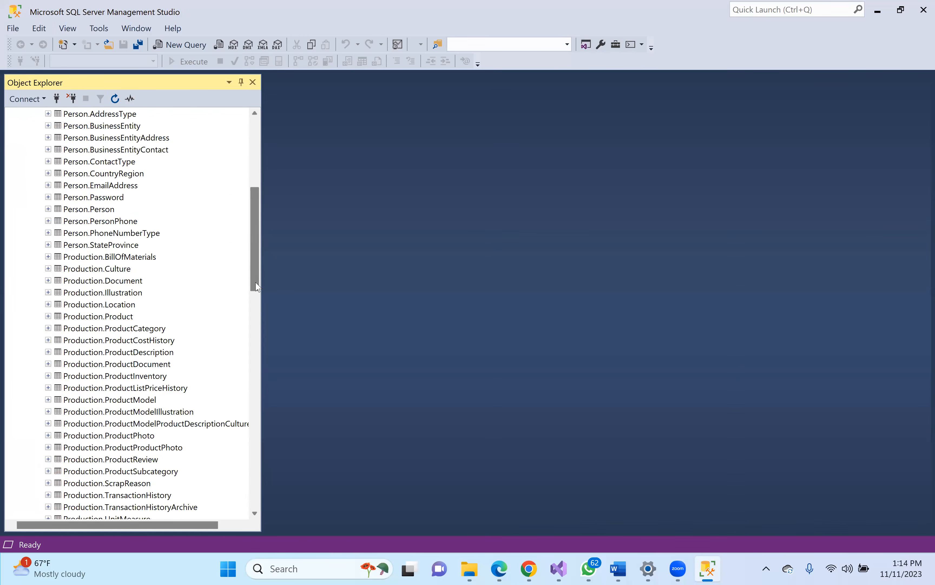
# - Preview the top 1000 rows of Person.Person, then close that query window
pyautogui.click(100, 208)
pyautogui.rightClick(100, 209)
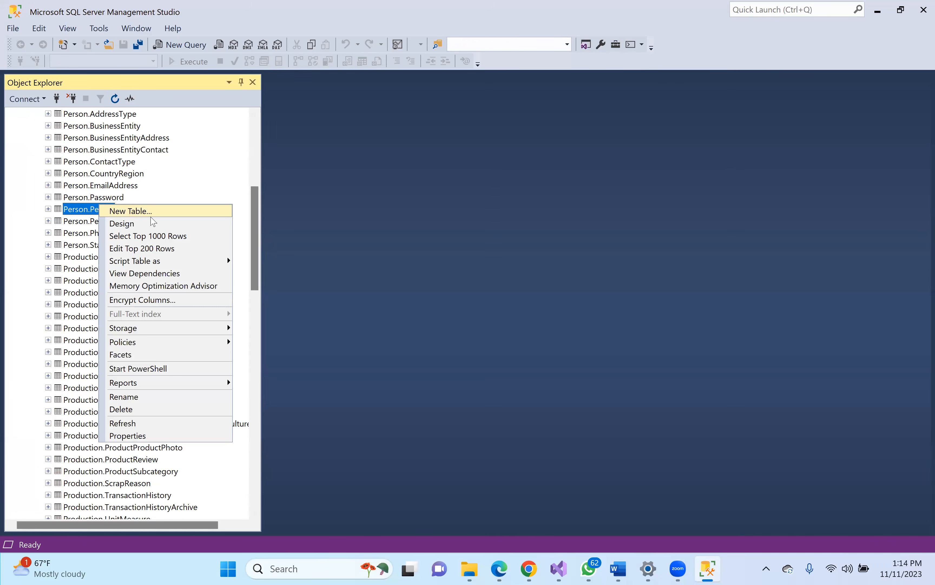
pyautogui.click(161, 239)
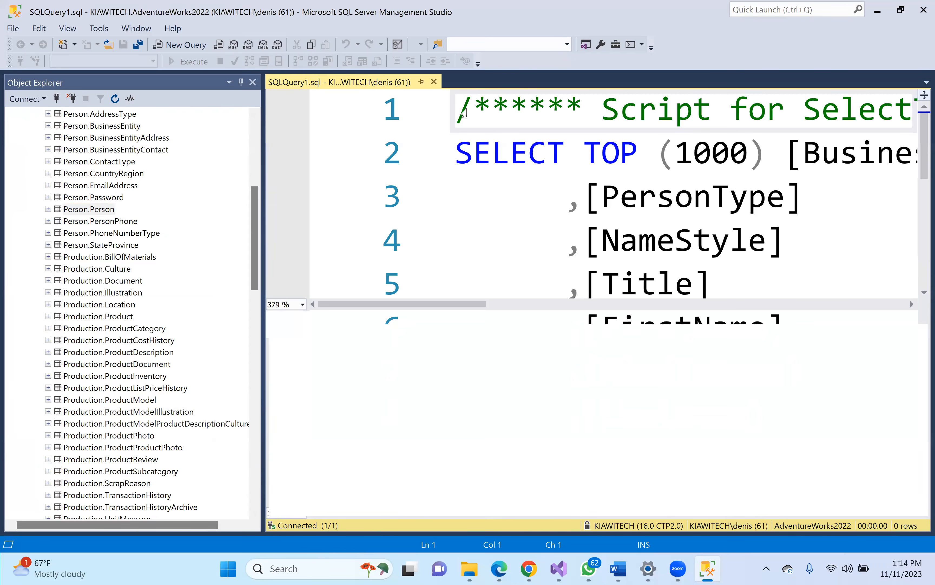
pyautogui.click(434, 82)
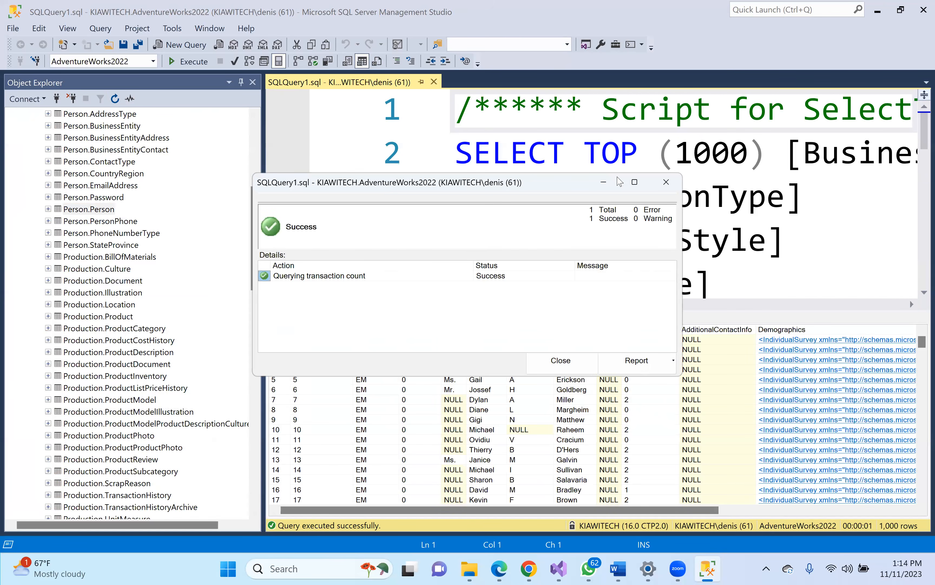
pyautogui.click(666, 181)
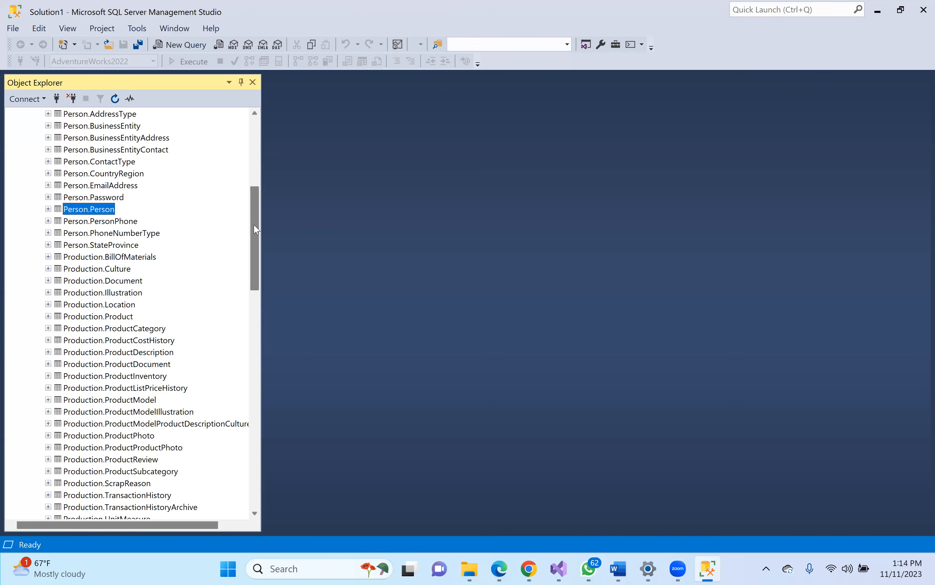
pyautogui.moveTo(257, 228); pyautogui.dragTo(263, 157)
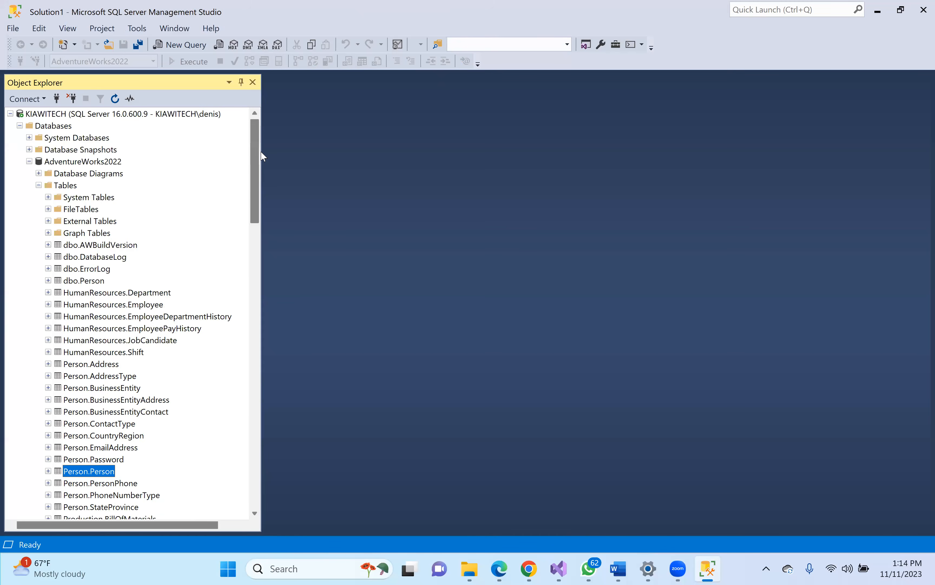
# - Run select * from [Person].[Person] in a new query against AdventureWorks2022
pyautogui.click(115, 173)
pyautogui.click(114, 162)
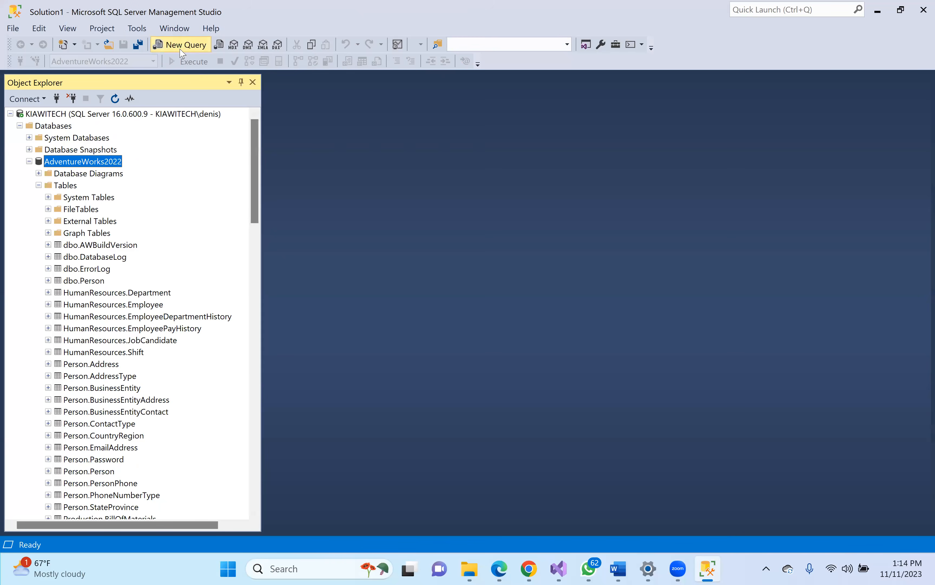
pyautogui.click(181, 49)
pyautogui.write('se')
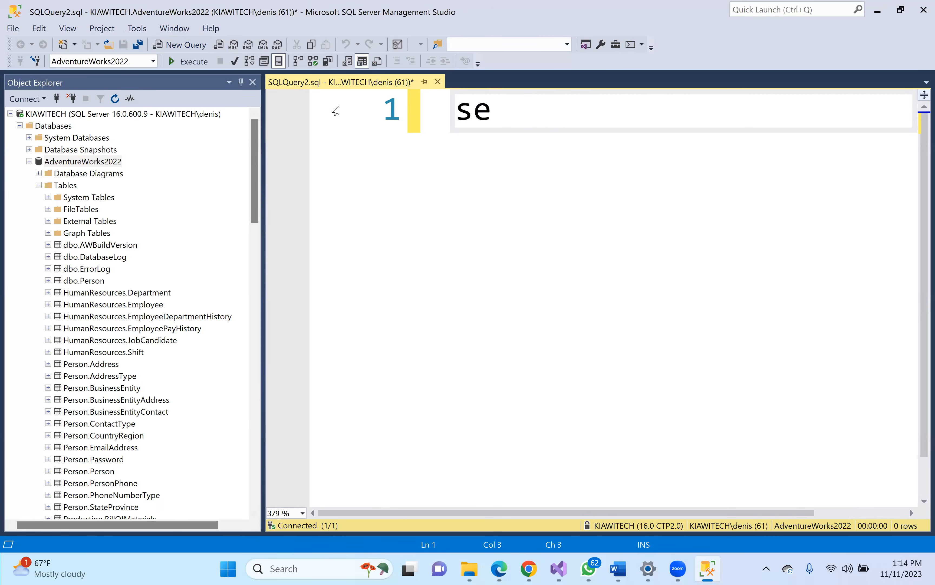
pyautogui.write('lect ')
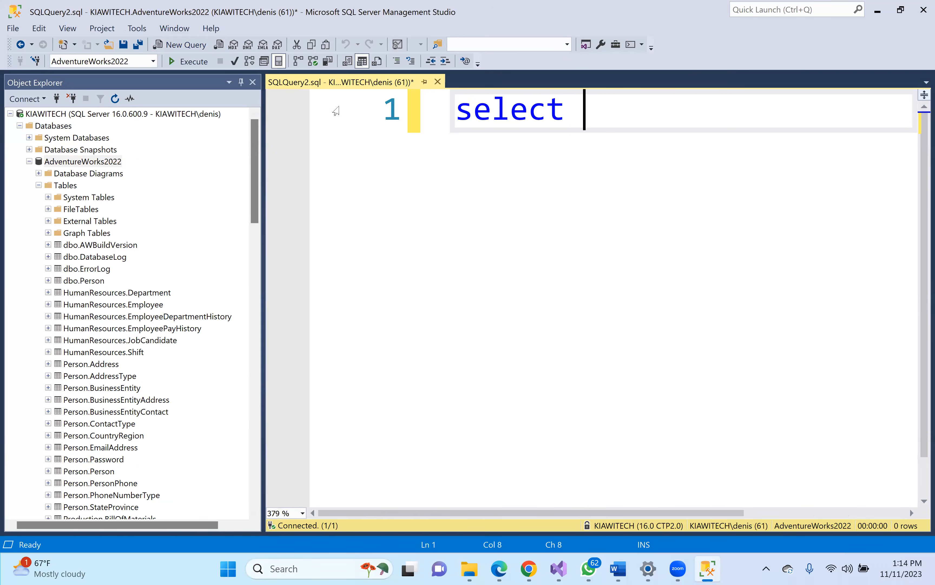
pyautogui.write('* from')
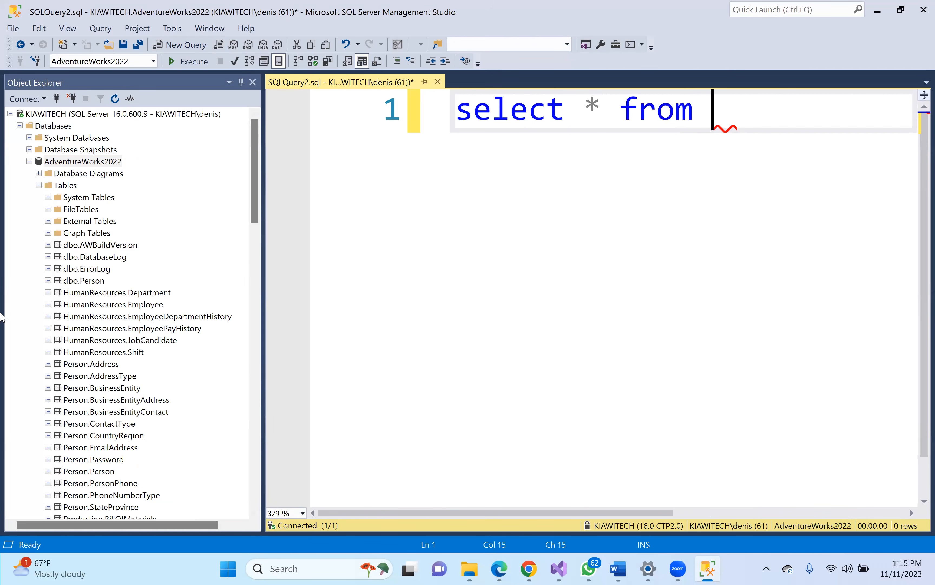
pyautogui.click(94, 281)
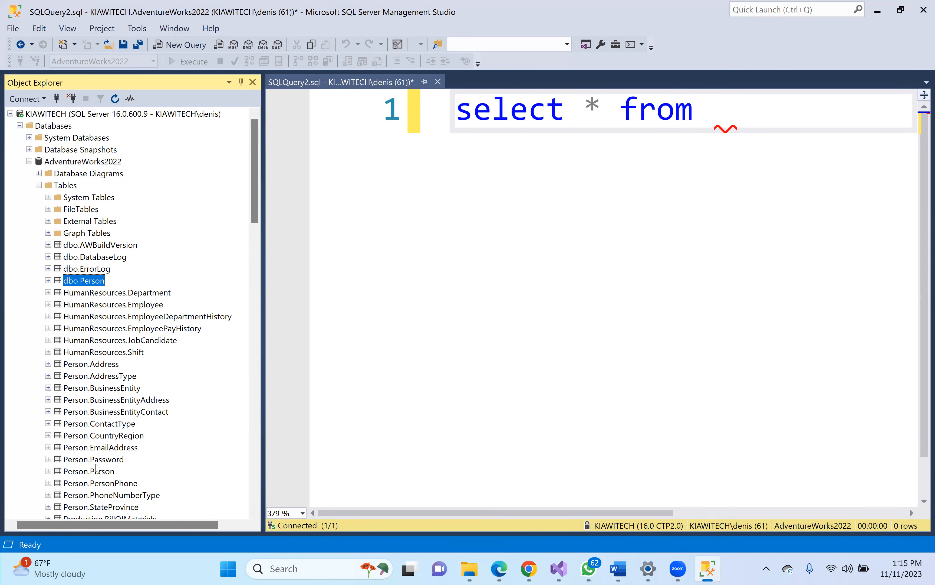
pyautogui.moveTo(89, 473); pyautogui.dragTo(739, 135)
pyautogui.click(781, 108)
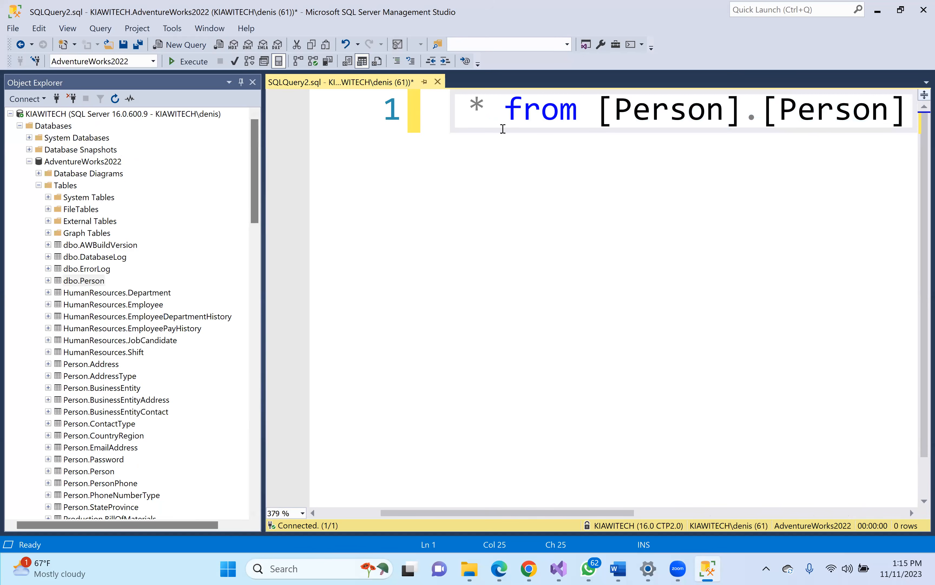
pyautogui.click(494, 109)
pyautogui.hscroll(-3, 587, 499)
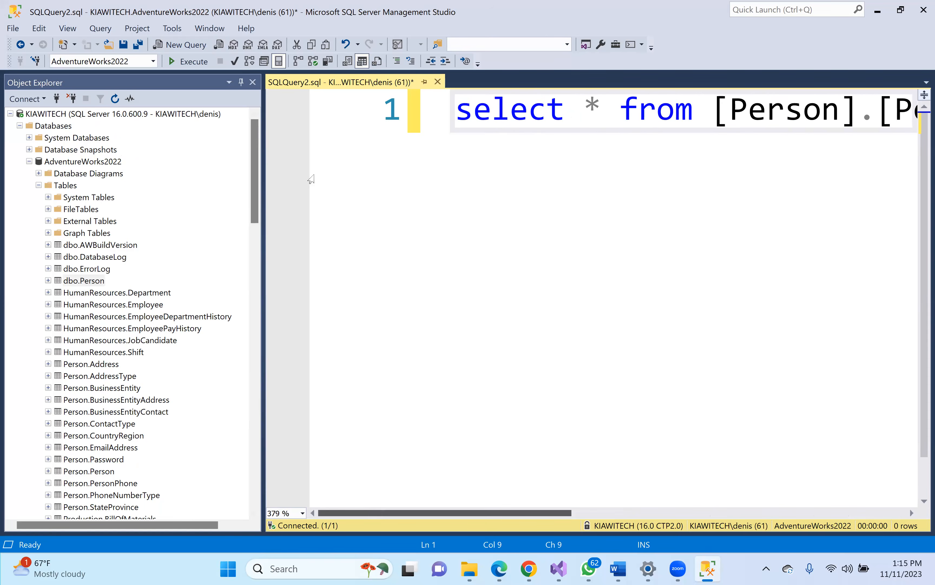
pyautogui.click(190, 61)
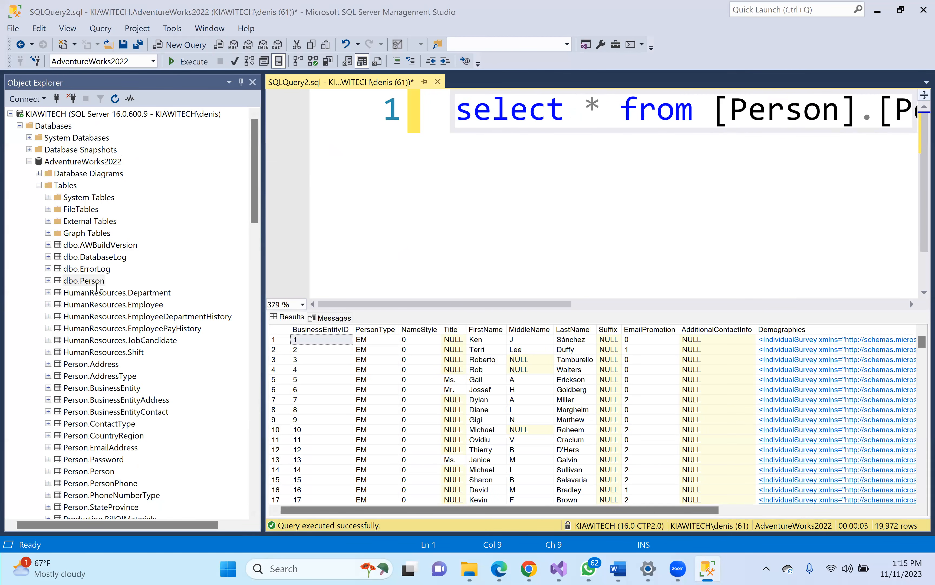
# - Select dbo.Person in Object Explorer, cancelling the accidental rename
pyautogui.click(83, 281)
pyautogui.press('F2')
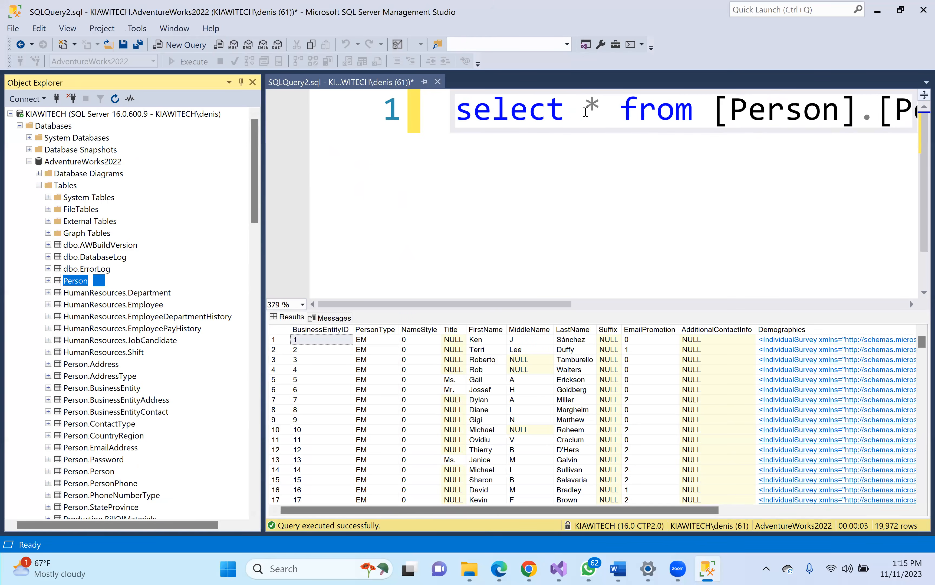
pyautogui.click(586, 112)
pyautogui.click(452, 142)
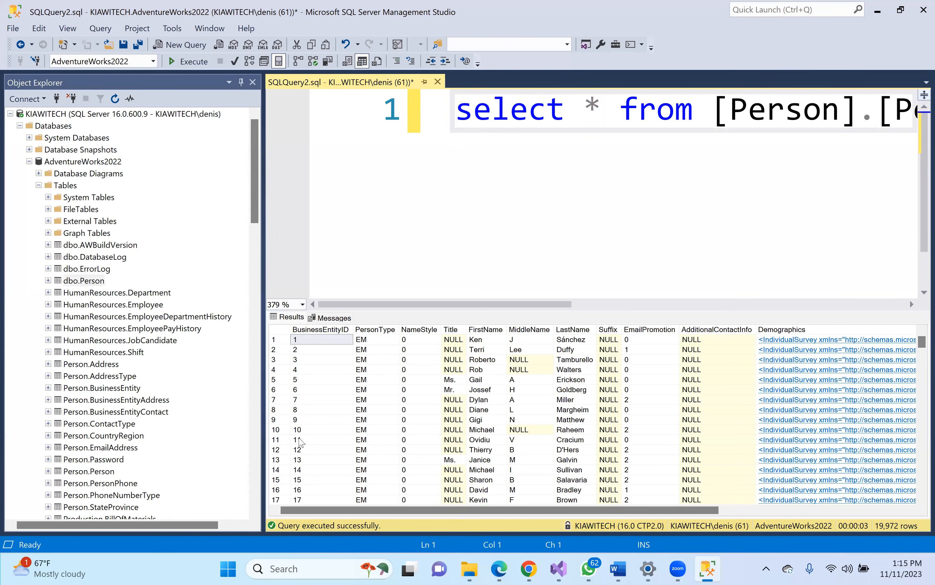
pyautogui.click(221, 463)
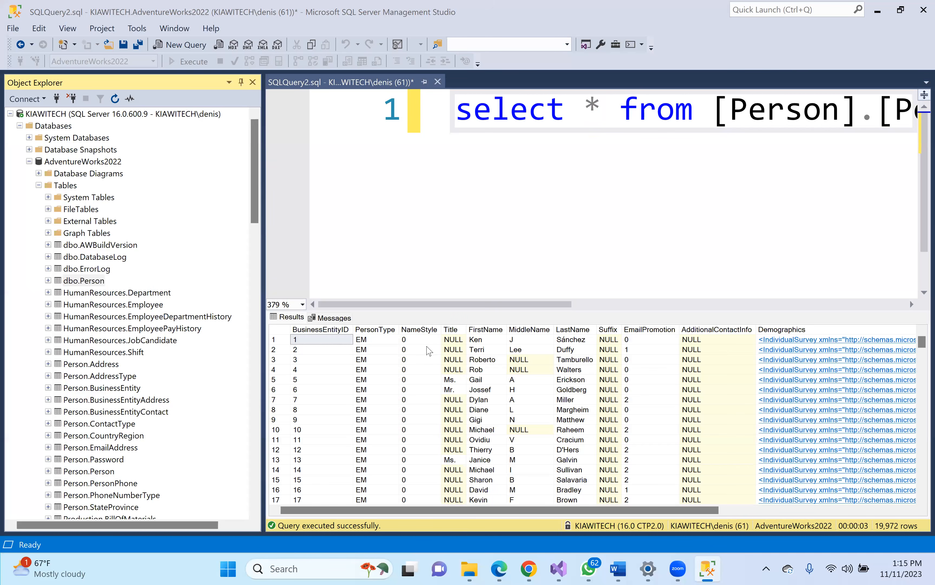
# - Zoom the editor to 150 % and type SELECT * FROM on a new line 3
pyautogui.click(303, 305)
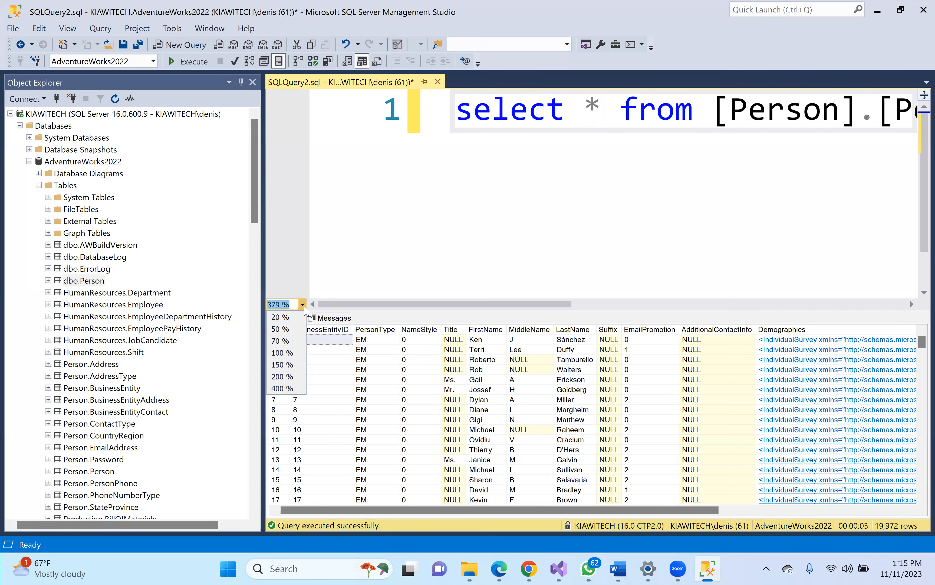
pyautogui.click(286, 365)
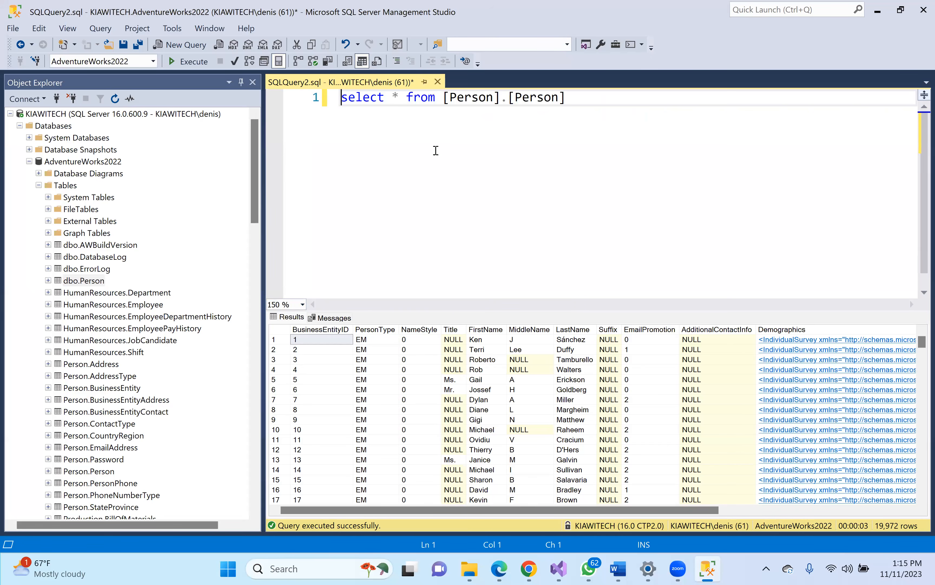
pyautogui.click(589, 99)
pyautogui.press('Return')
pyautogui.press('Return')
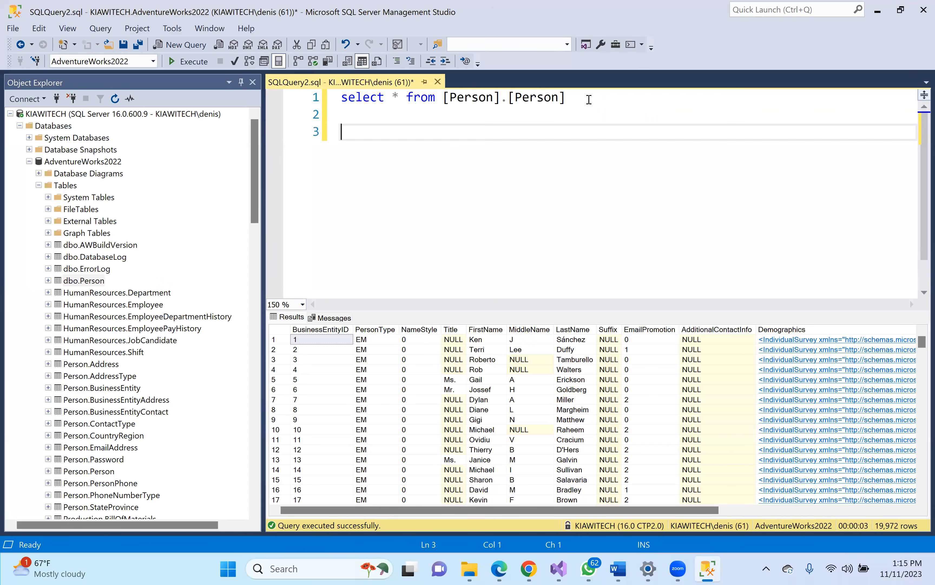
pyautogui.press('capslock')
pyautogui.write('SELECT')
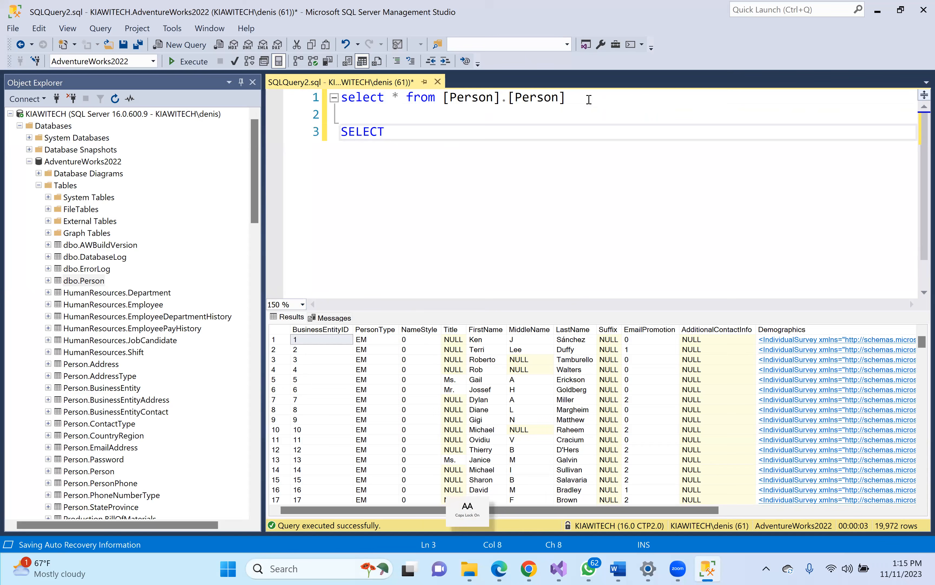
pyautogui.write(' * FROM')
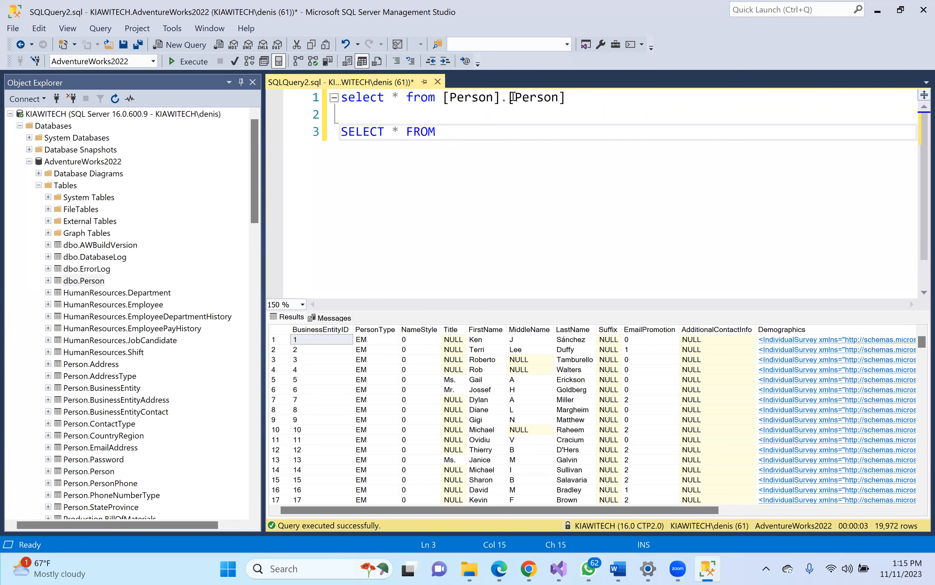
# - Complete the line as SELECT * FROM [dbo].[Person] and execute just that statement
pyautogui.moveTo(83, 281); pyautogui.dragTo(483, 119)
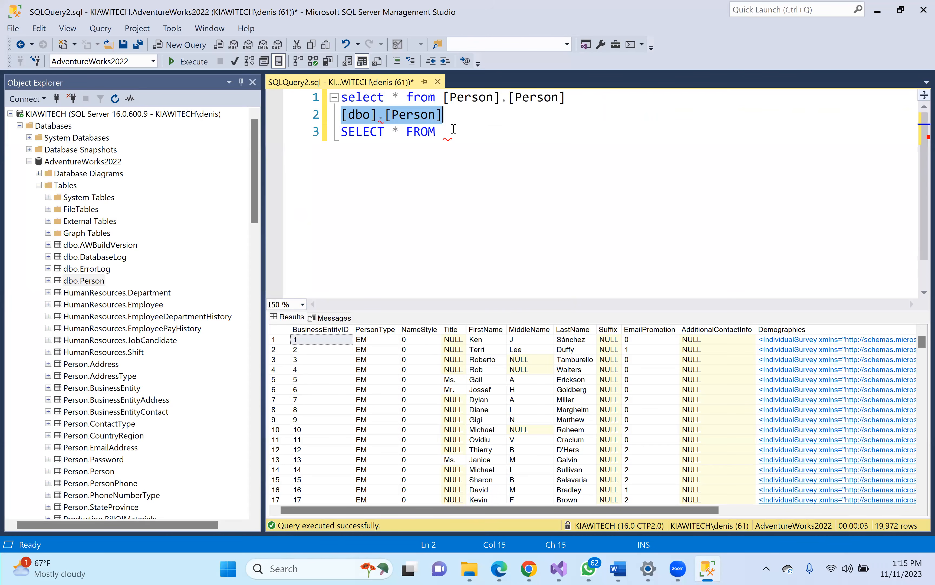
pyautogui.moveTo(387, 114); pyautogui.dragTo(476, 140)
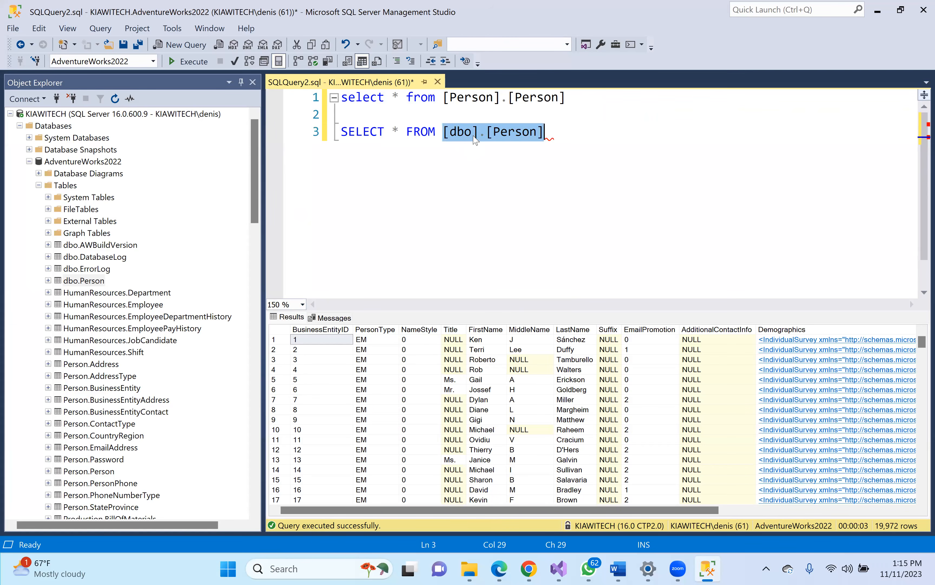
pyautogui.click(563, 130)
pyautogui.moveTo(547, 136); pyautogui.dragTo(311, 137)
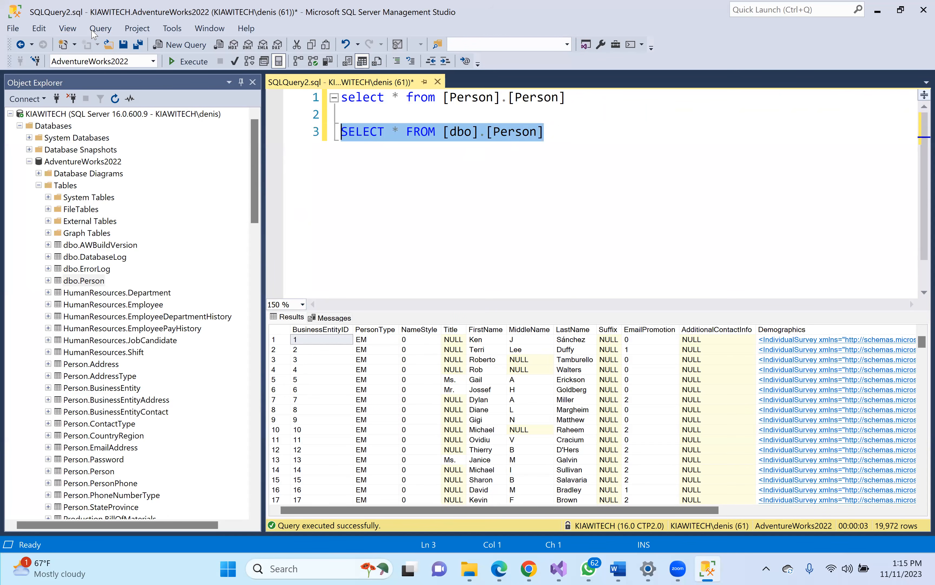
pyautogui.click(189, 61)
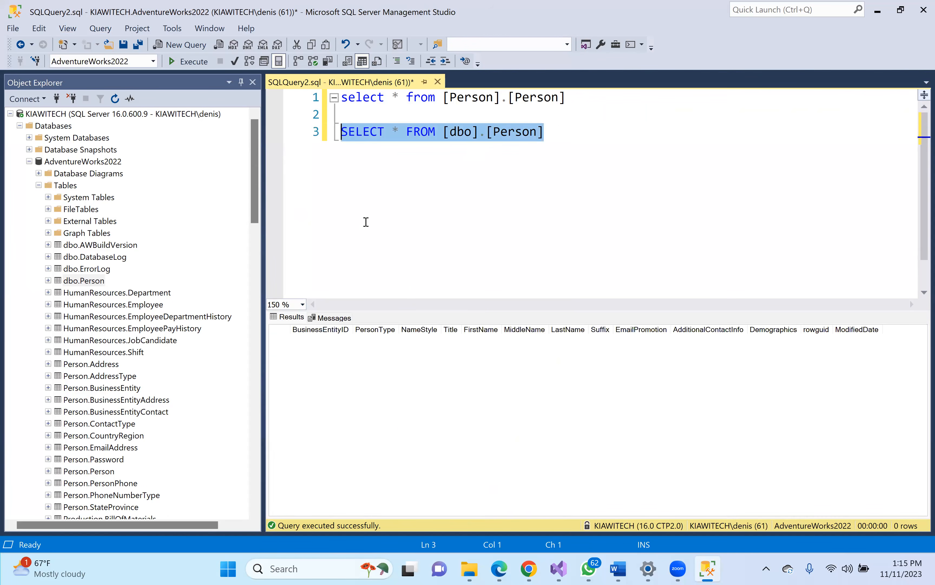
pyautogui.press('F5')
pyautogui.click(559, 569)
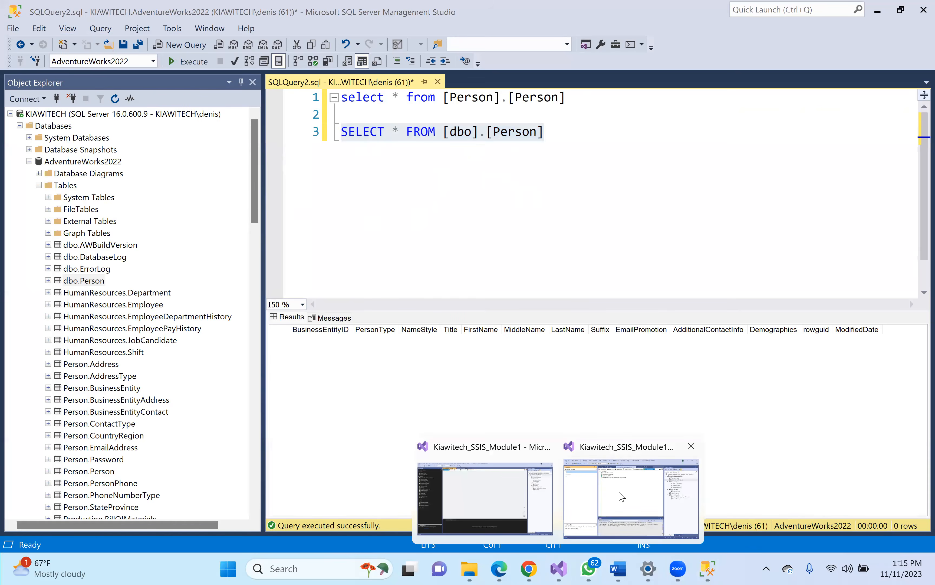
# - In Visual Studio, review Data_Refresh's Execution Results, Control Flow and Data Flow, then open DataImport.dtsx
pyautogui.click(622, 496)
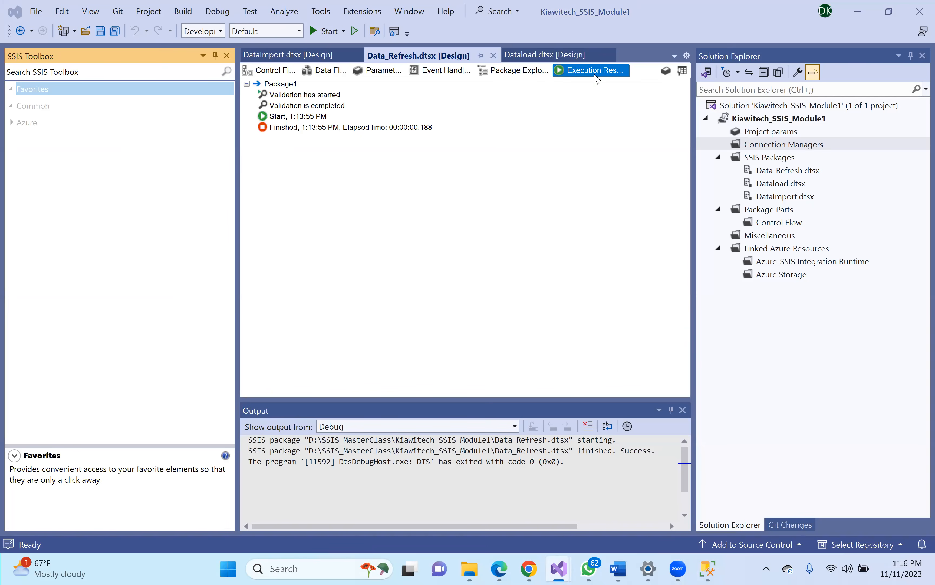
pyautogui.click(590, 65)
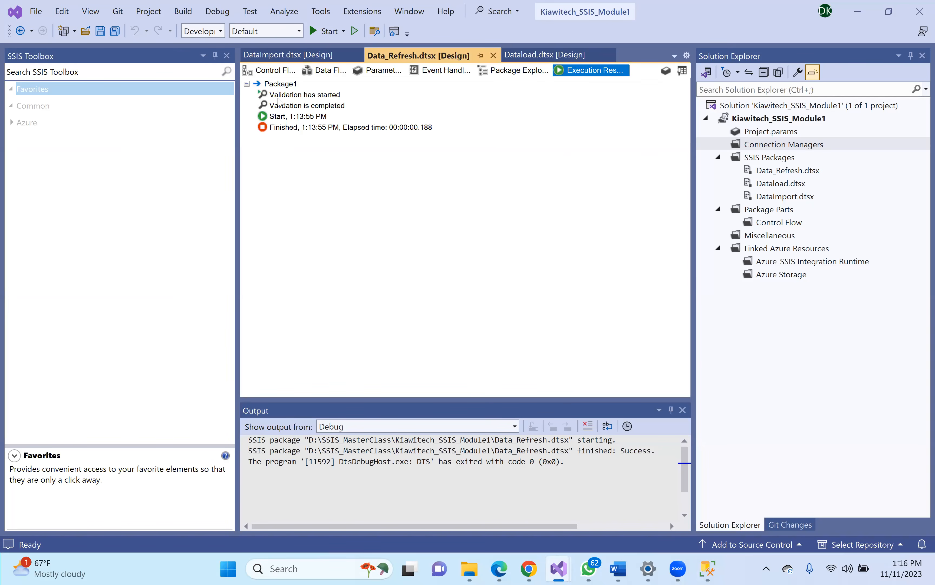
pyautogui.click(282, 72)
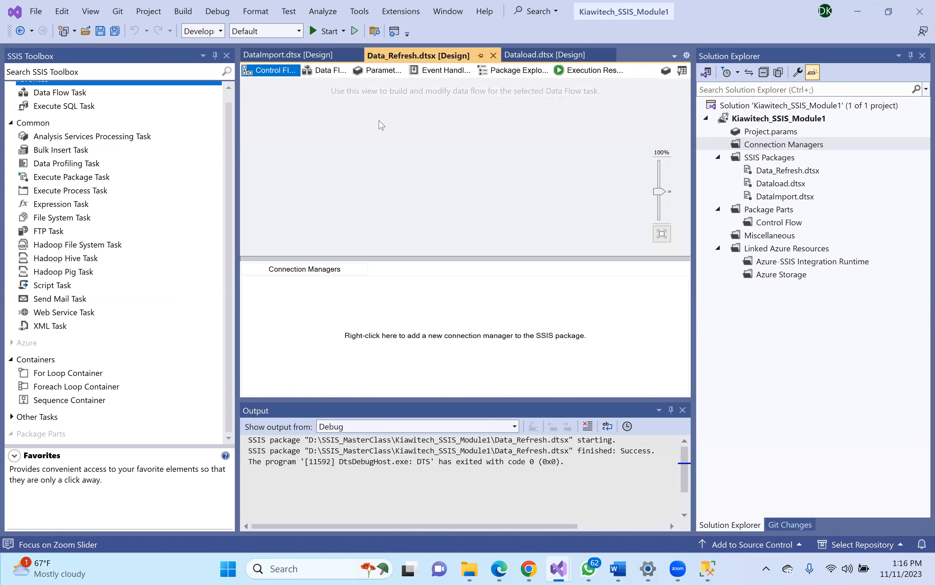
pyautogui.click(326, 73)
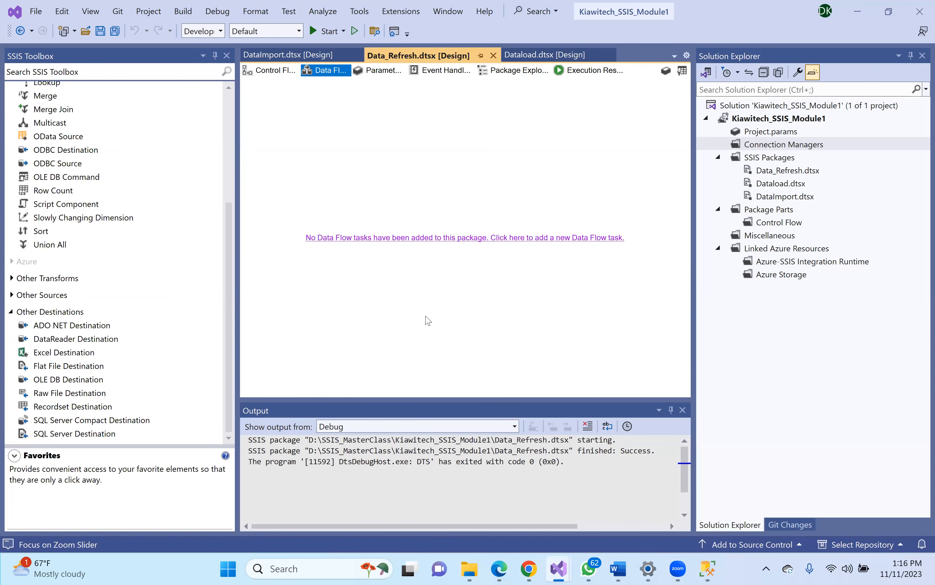
pyautogui.click(272, 72)
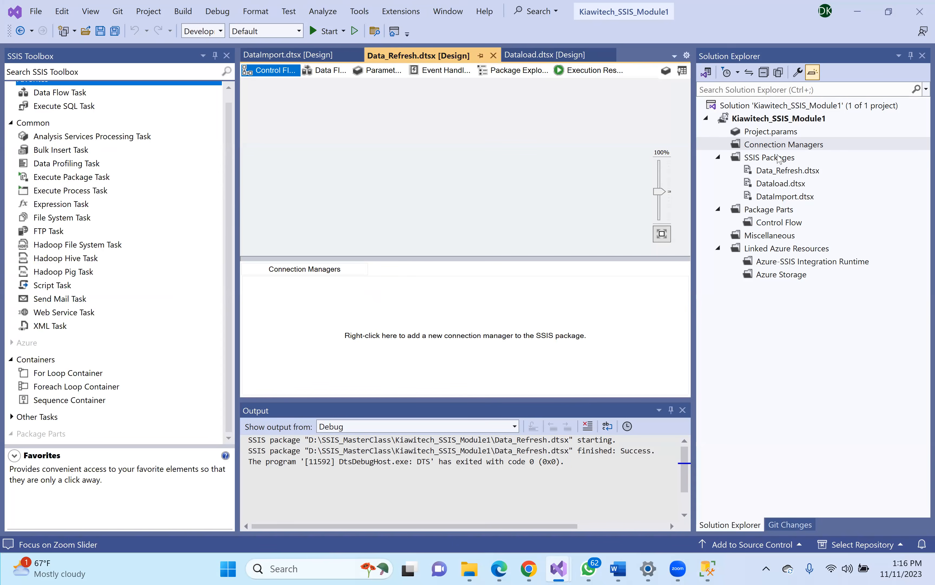
pyautogui.rightClick(781, 146)
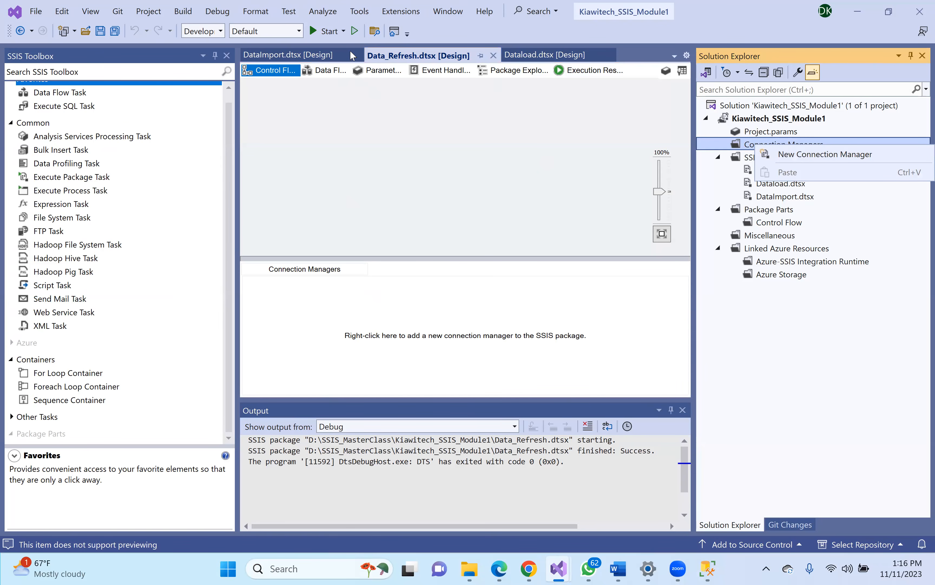
pyautogui.click(340, 58)
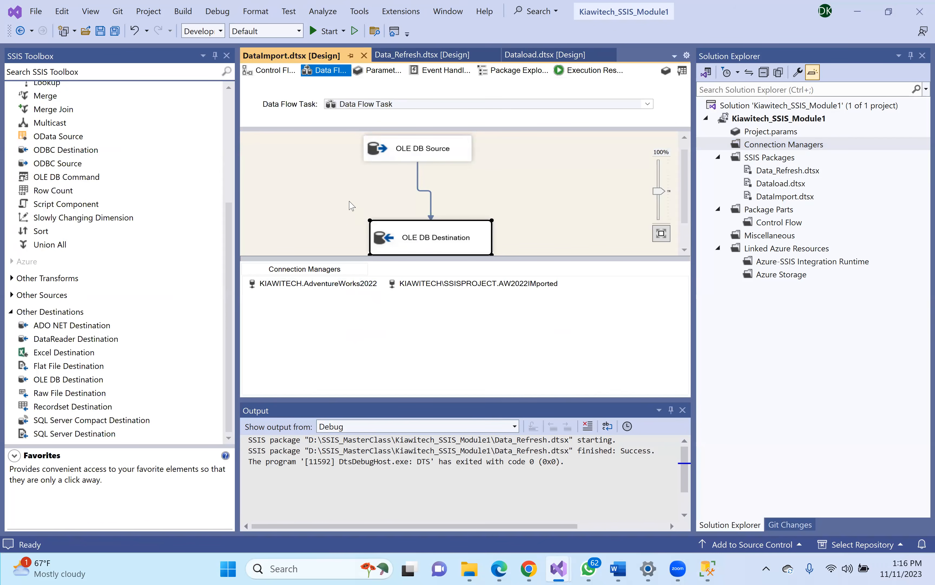
pyautogui.click(459, 284)
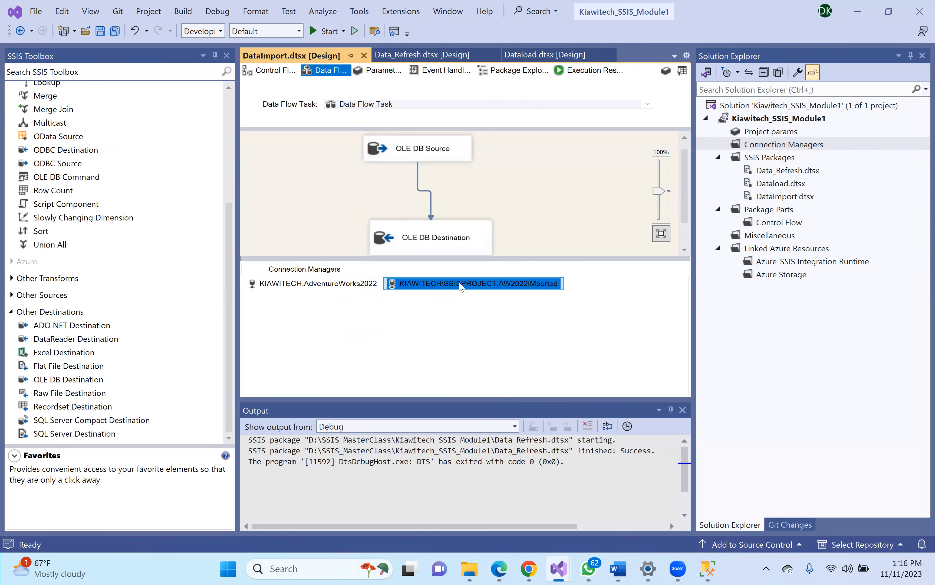
pyautogui.doubleClick(477, 287)
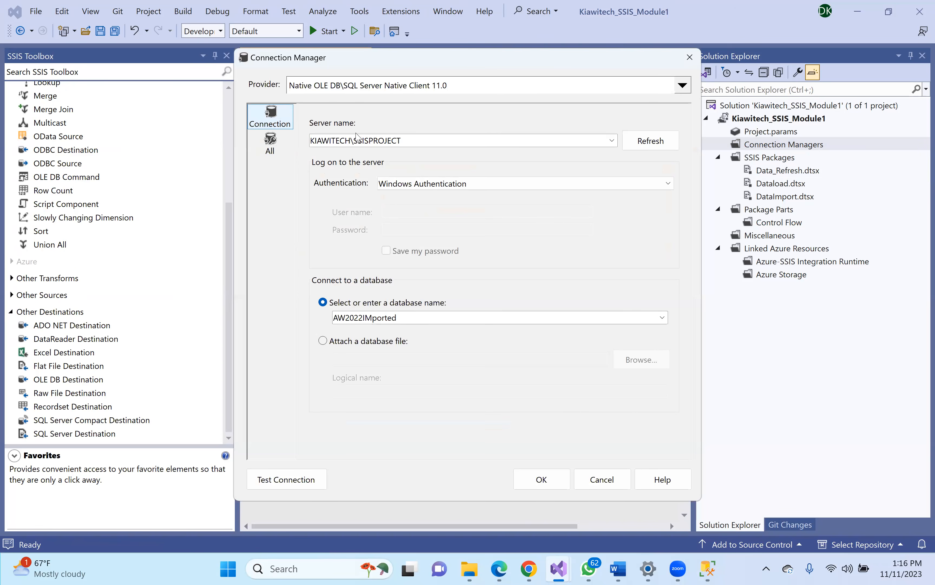
pyautogui.click(690, 57)
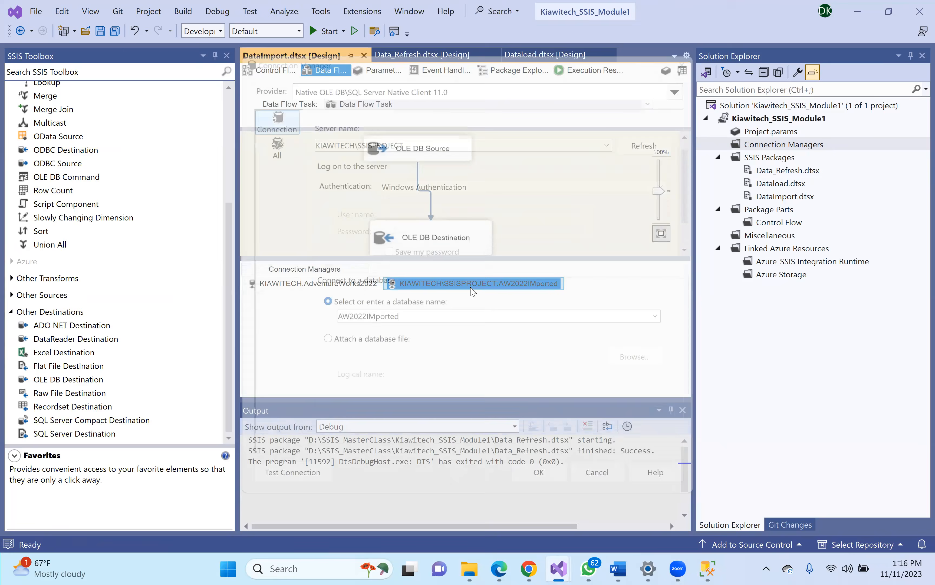
pyautogui.click(315, 285)
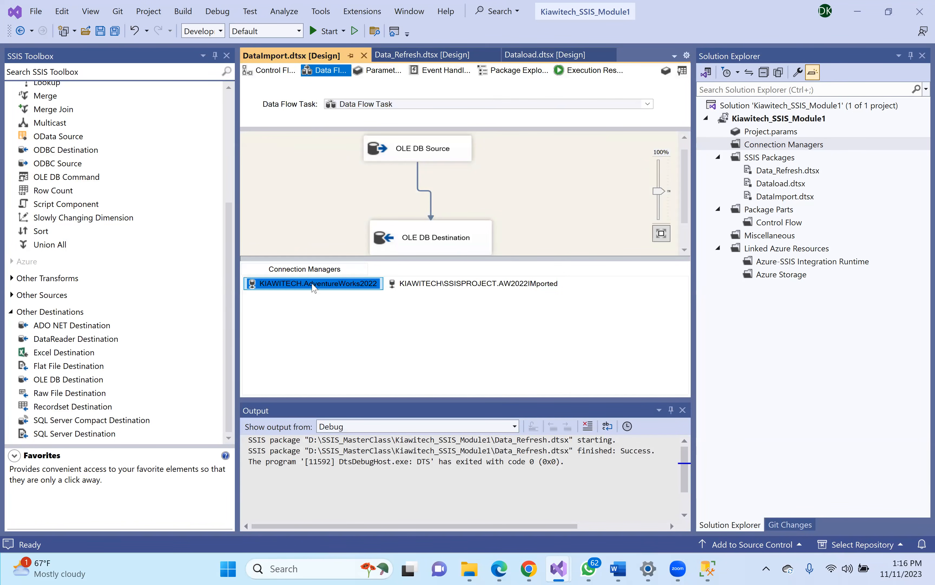
pyautogui.doubleClick(342, 284)
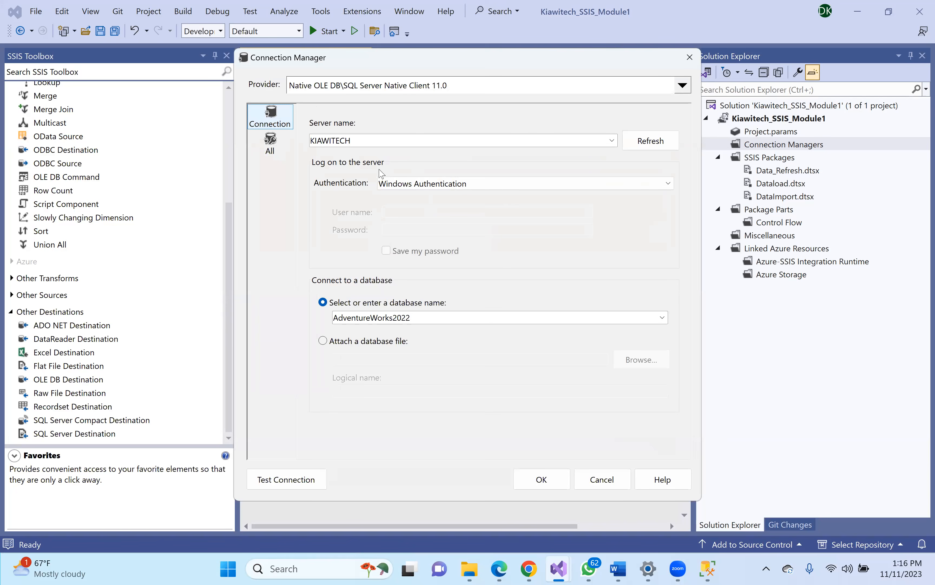
pyautogui.click(690, 58)
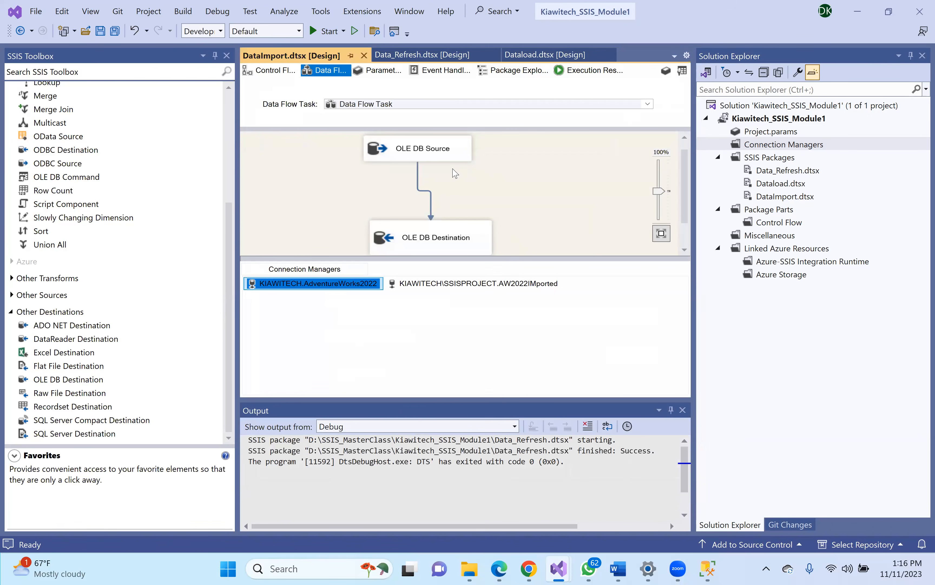
pyautogui.click(440, 238)
pyautogui.click(430, 159)
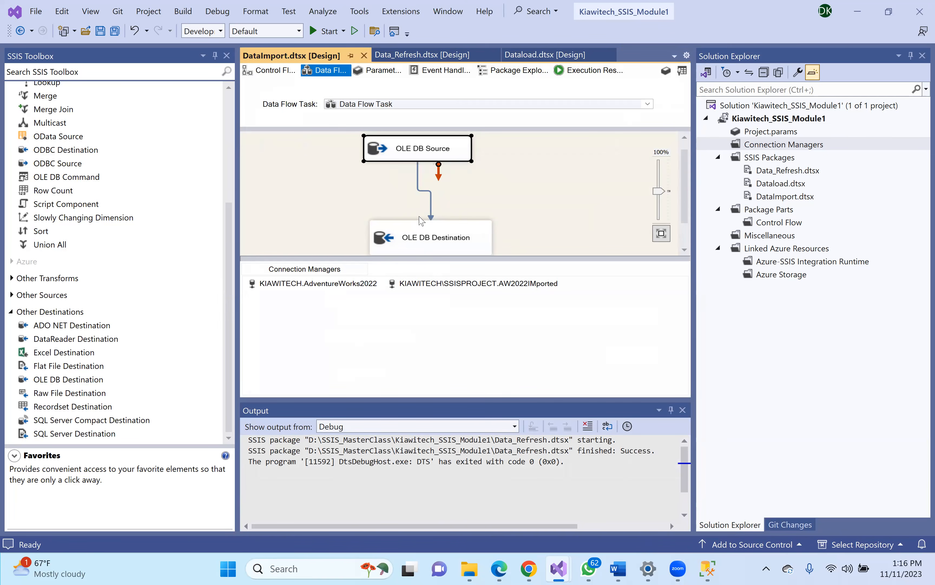
# - Set the OLE DB Destination to keep identity and nulls and load into a new [OLE DB Destination] table
pyautogui.doubleClick(413, 237)
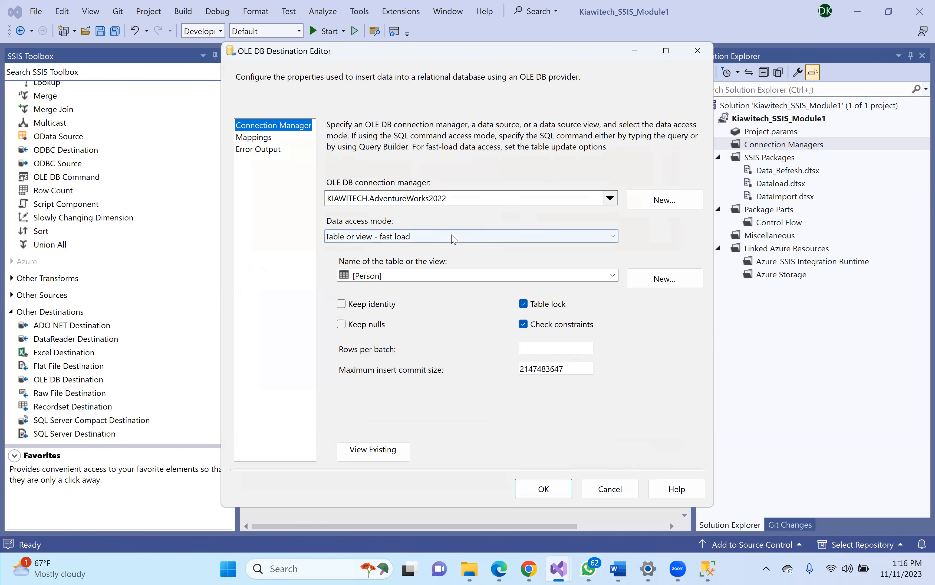
pyautogui.click(392, 306)
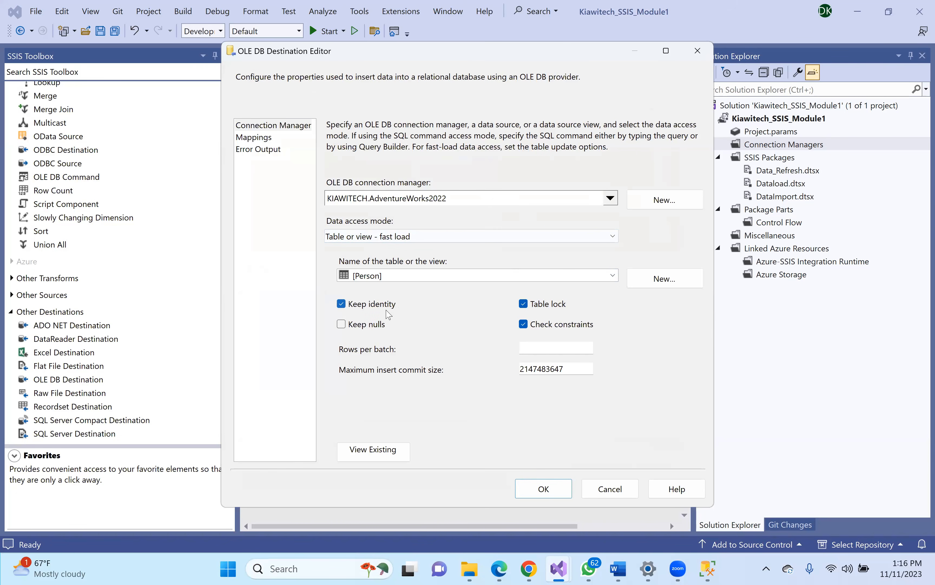
pyautogui.click(373, 326)
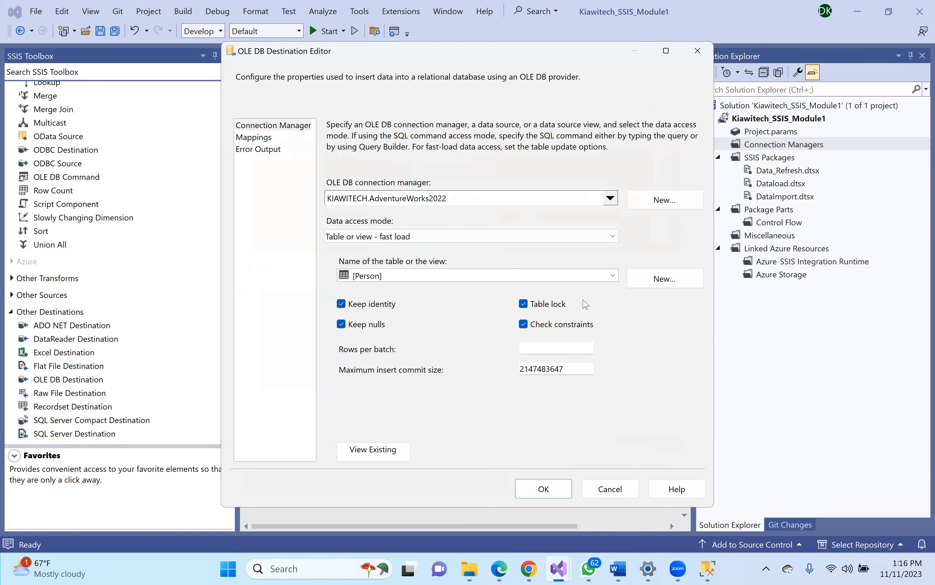
pyautogui.click(670, 282)
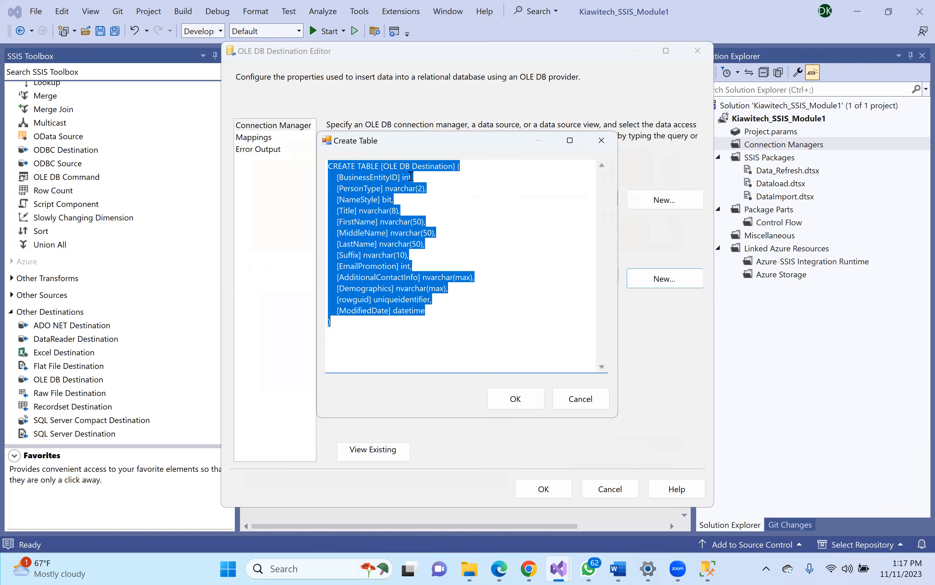
pyautogui.click(516, 399)
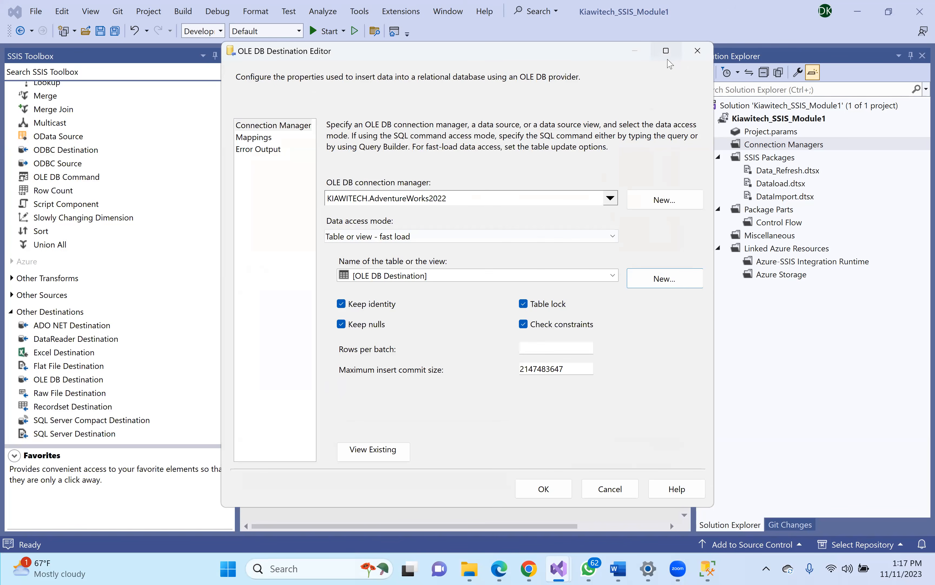
pyautogui.click(666, 51)
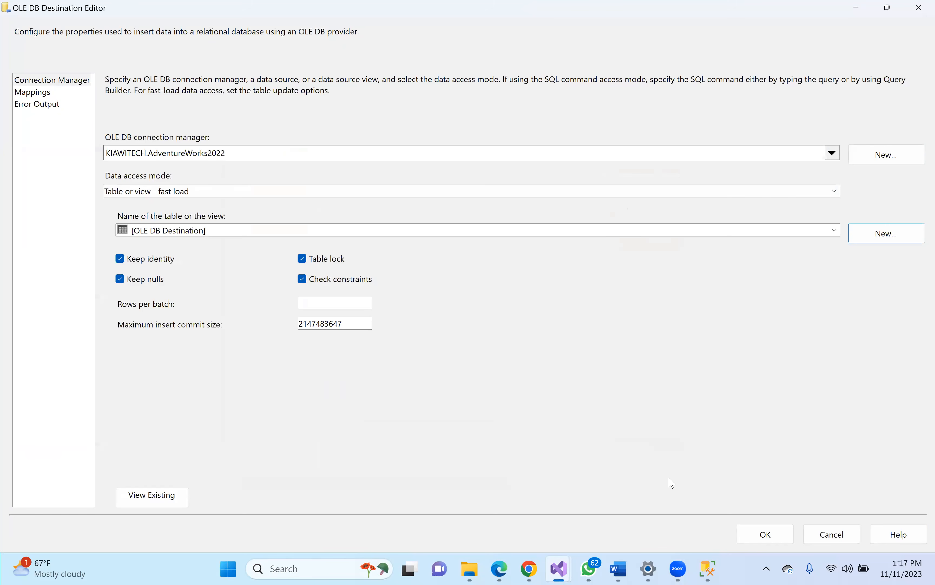
# - Accept the destination settings, select the OLE DB Source, and show the DataImport Execution Results
pyautogui.click(758, 539)
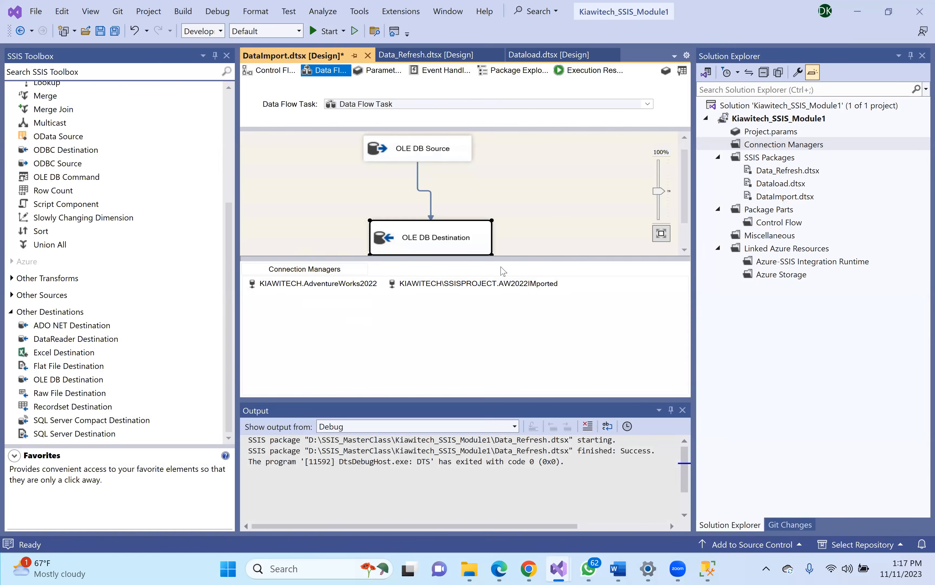
pyautogui.click(433, 177)
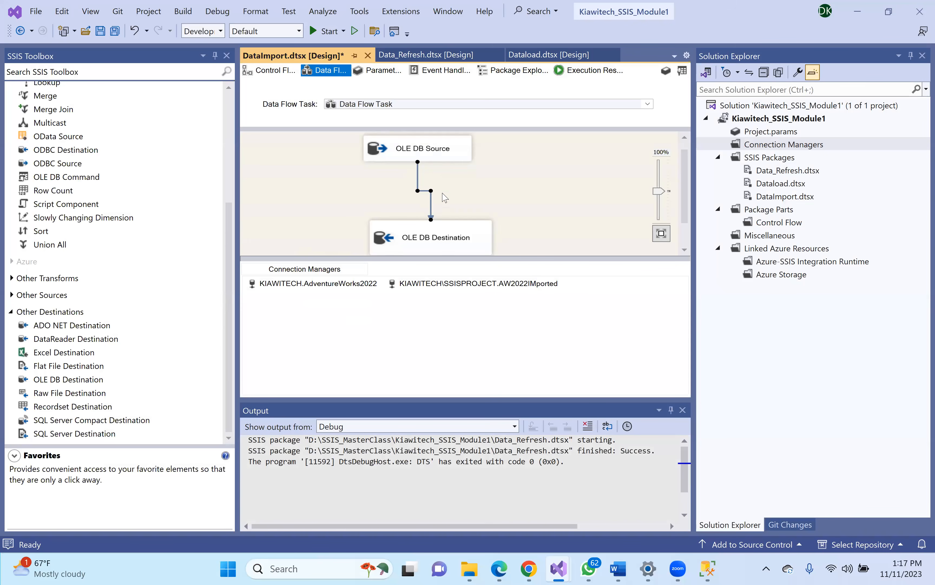
pyautogui.click(489, 197)
pyautogui.click(399, 156)
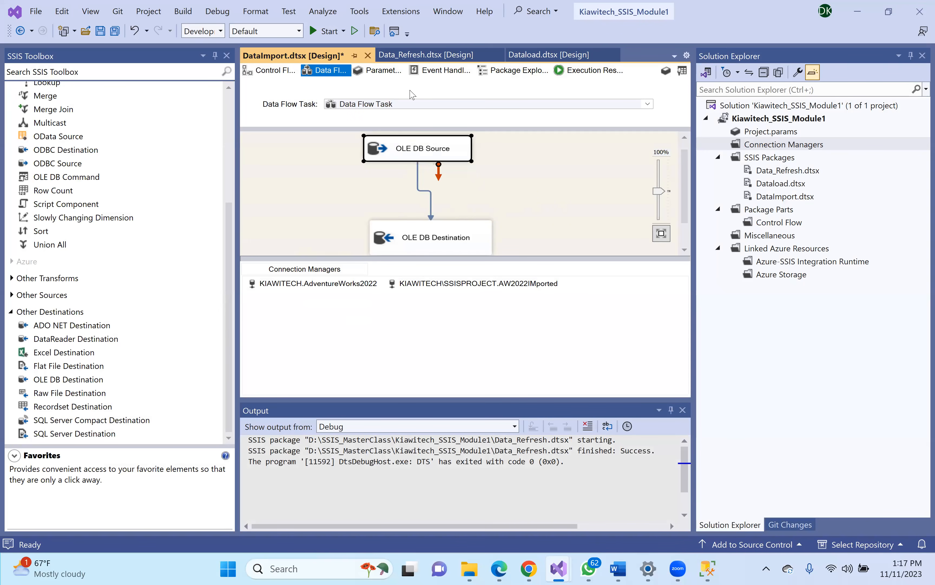
pyautogui.click(576, 73)
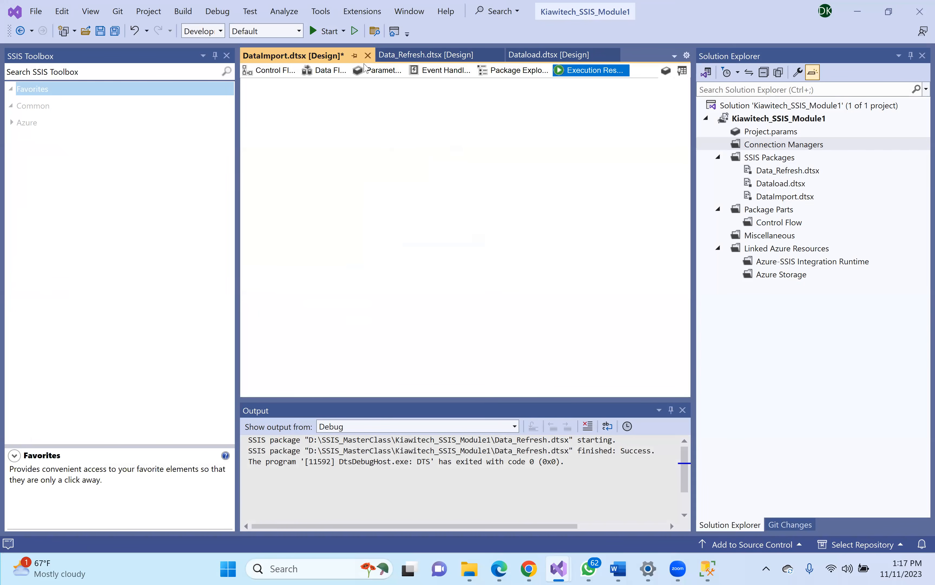
# - Start debugging the DataImport package, then bring SQL Server Management Studio forward
pyautogui.click(319, 31)
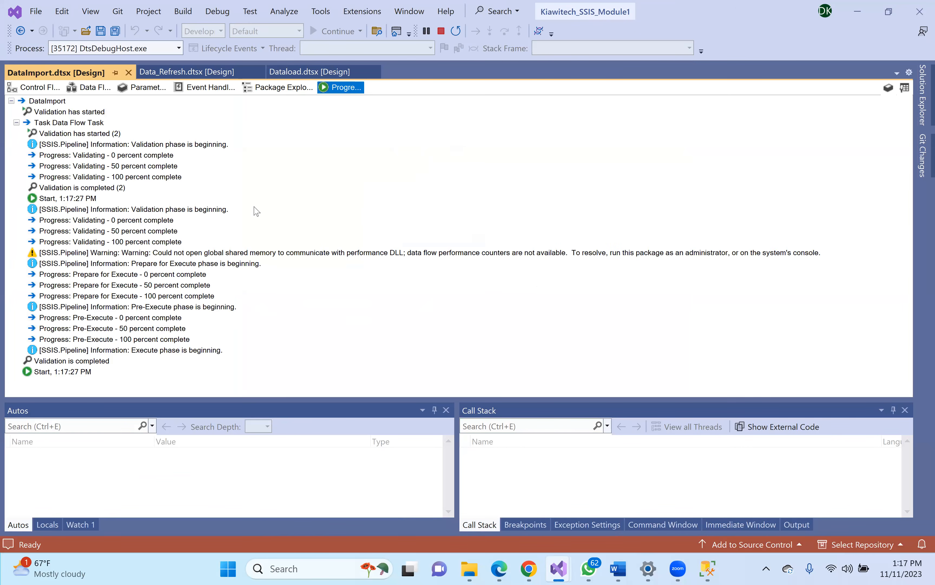
pyautogui.click(709, 568)
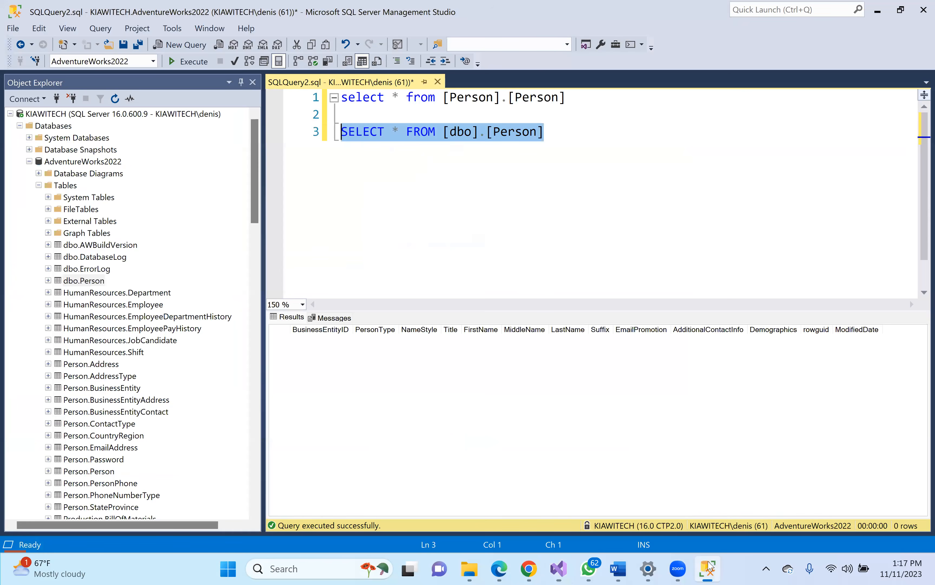
# - Refresh AW2022IMported and its Tables folder on SSISPROJECT to look for the imported table
pyautogui.click(11, 113)
pyautogui.click(11, 126)
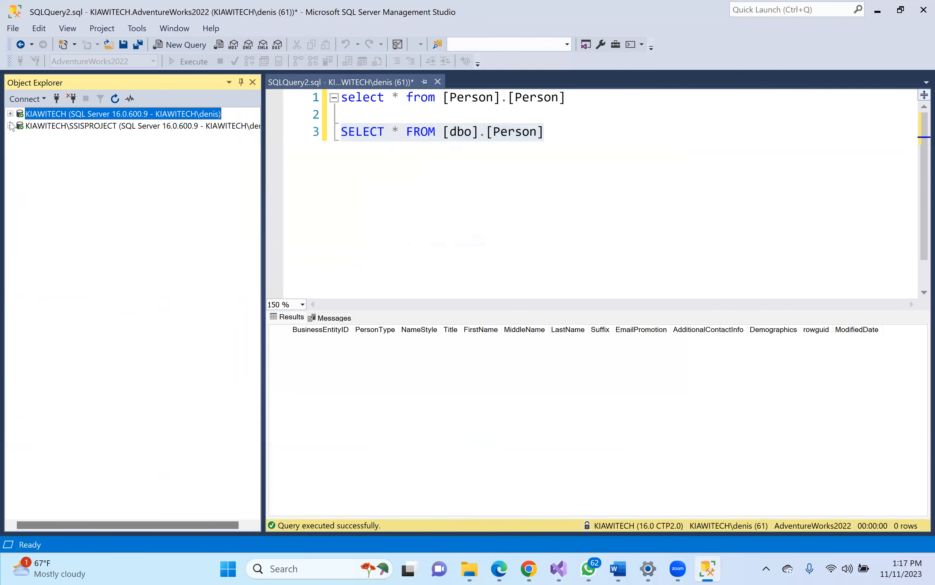
pyautogui.click(10, 126)
pyautogui.click(76, 174)
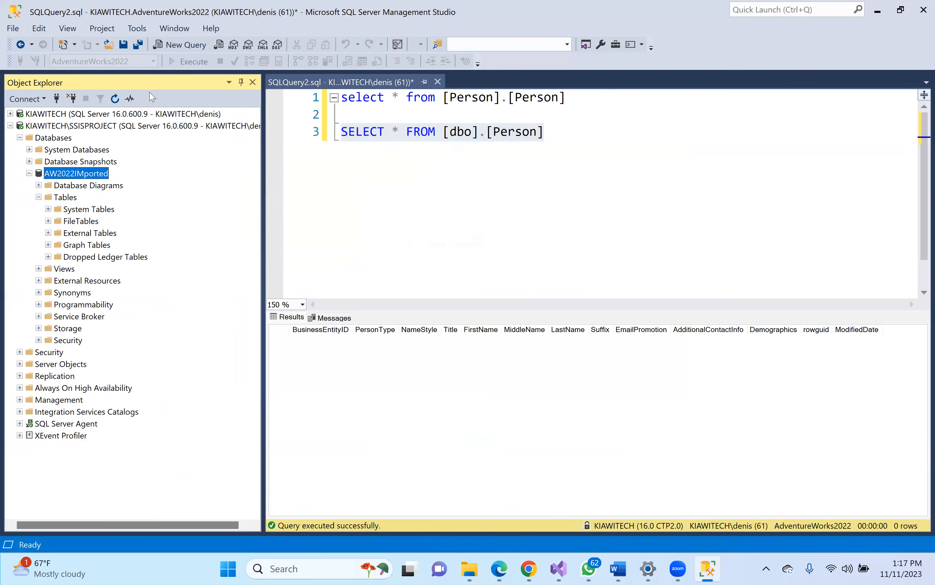
pyautogui.click(115, 101)
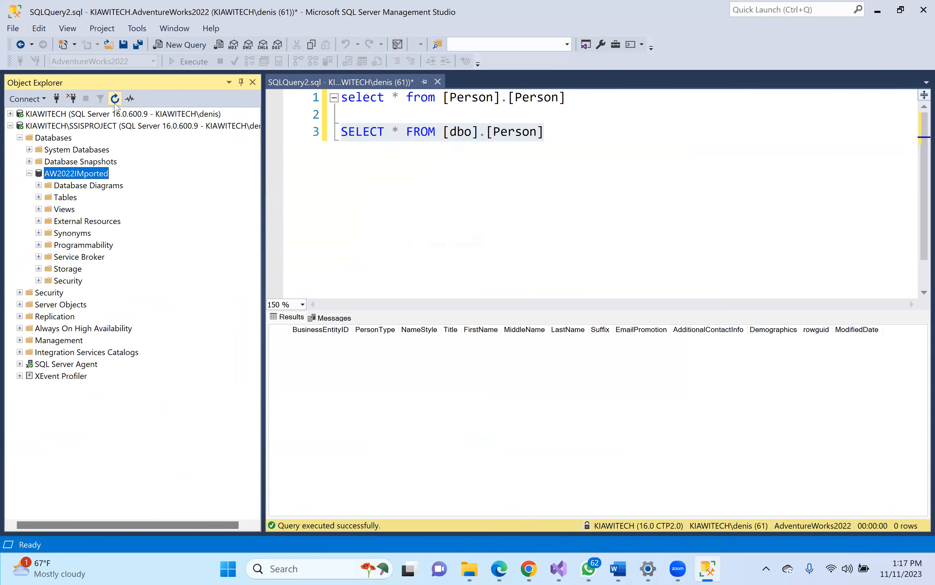
pyautogui.click(38, 197)
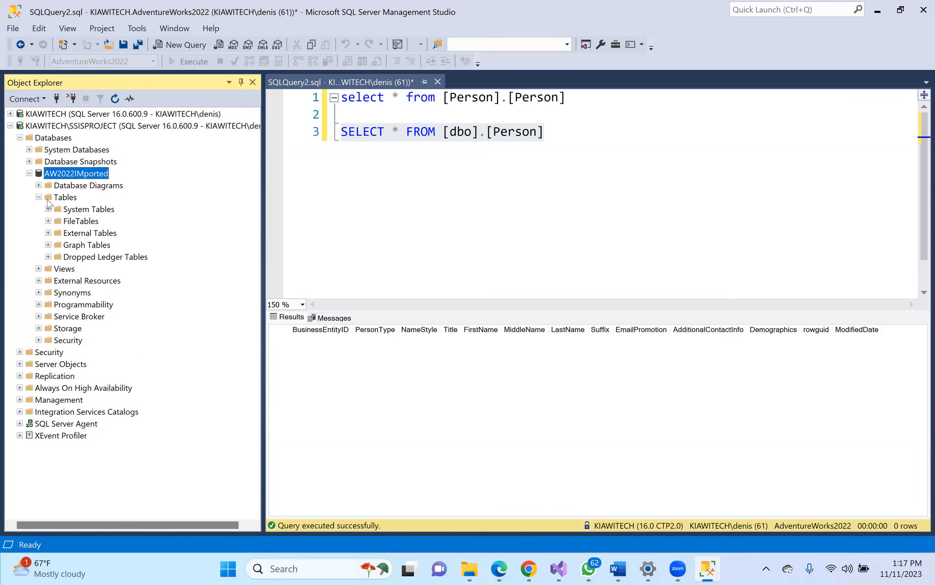
pyautogui.click(62, 197)
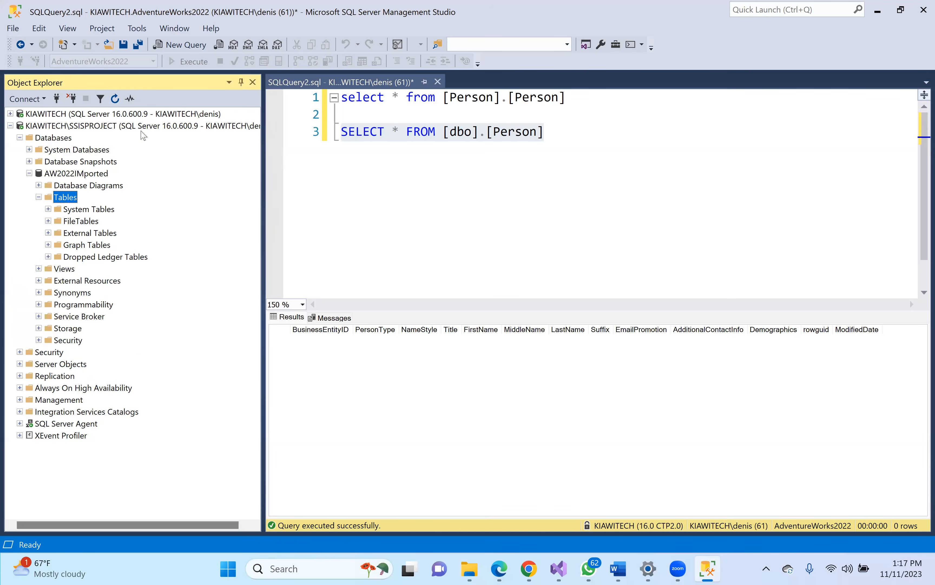
pyautogui.click(116, 102)
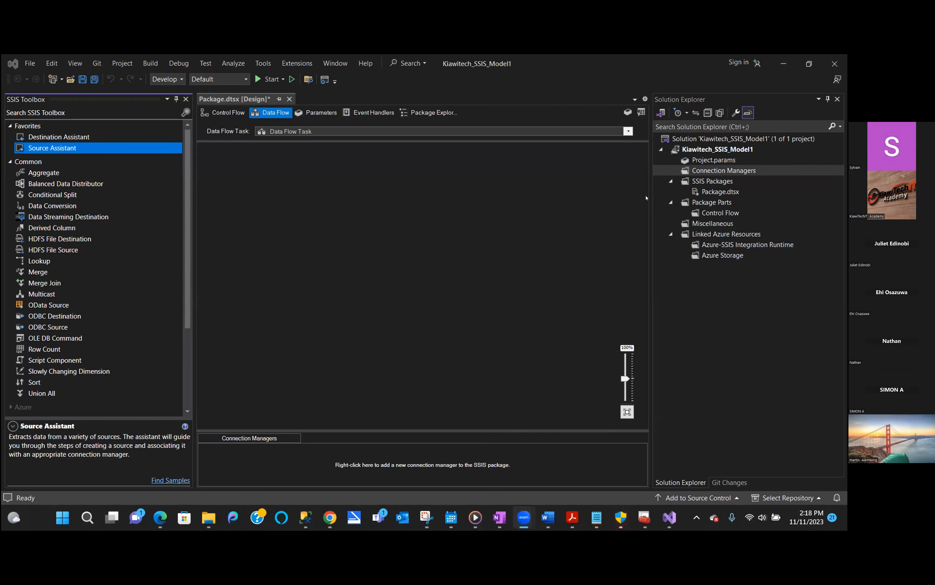
# - Add a new OLEDB connection manager to the project
pyautogui.rightClick(713, 170)
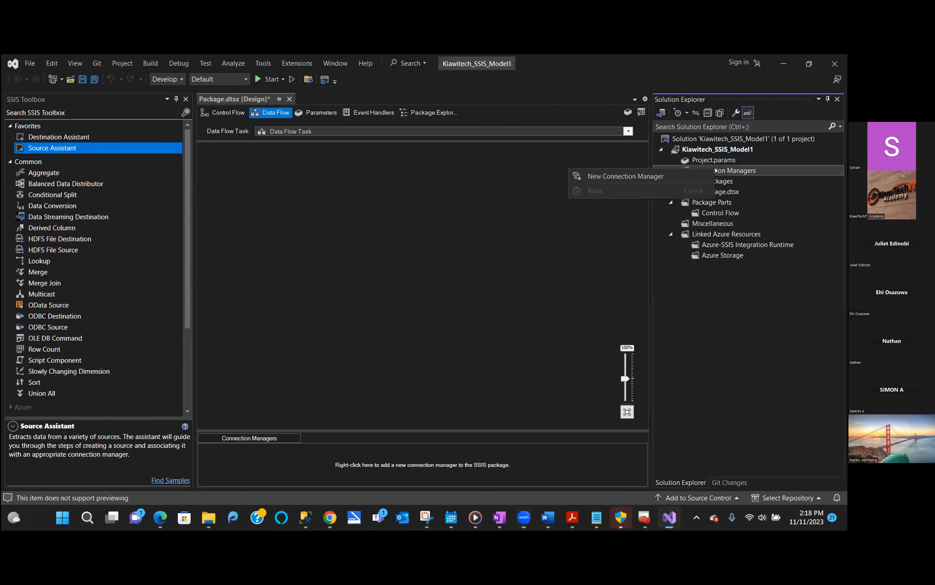
pyautogui.click(633, 177)
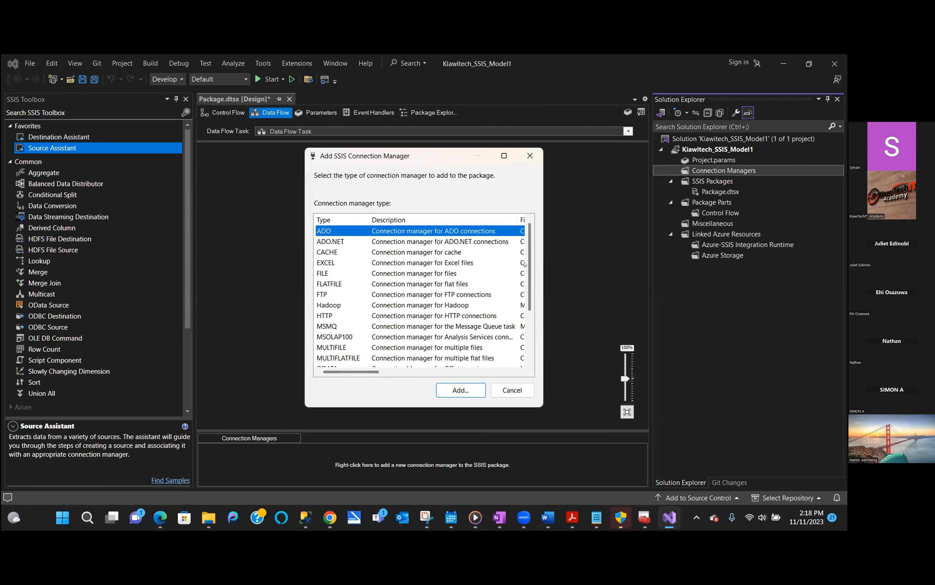
pyautogui.moveTo(527, 262); pyautogui.dragTo(526, 291)
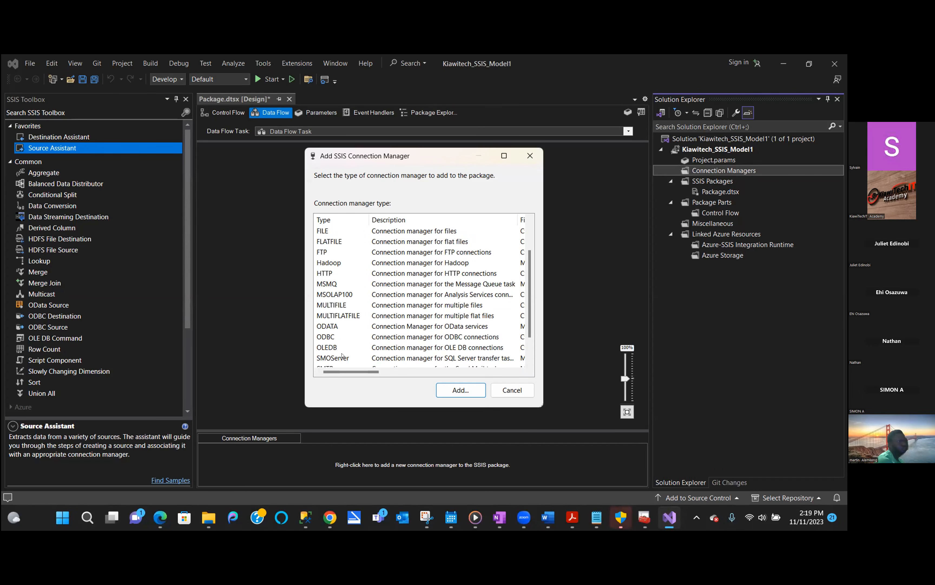
pyautogui.click(349, 348)
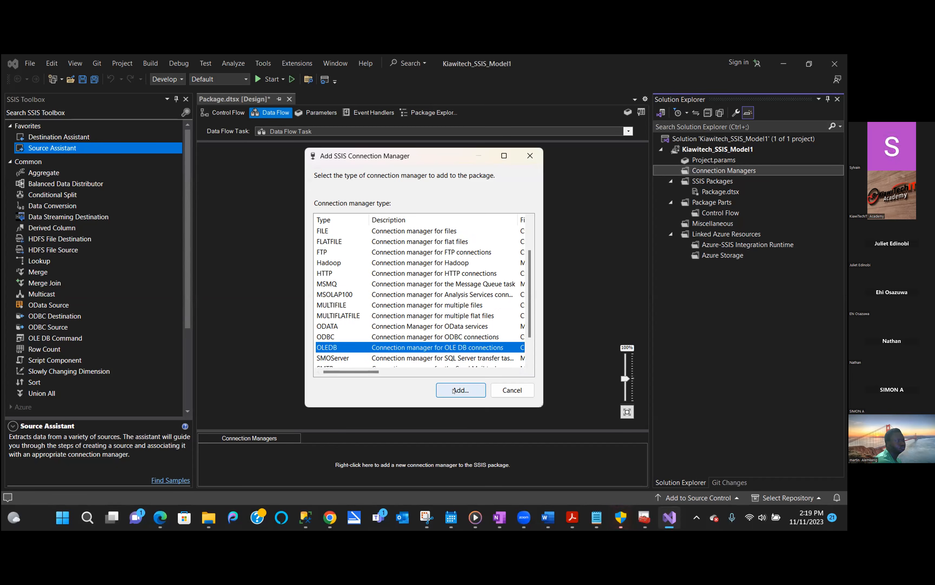
pyautogui.click(454, 390)
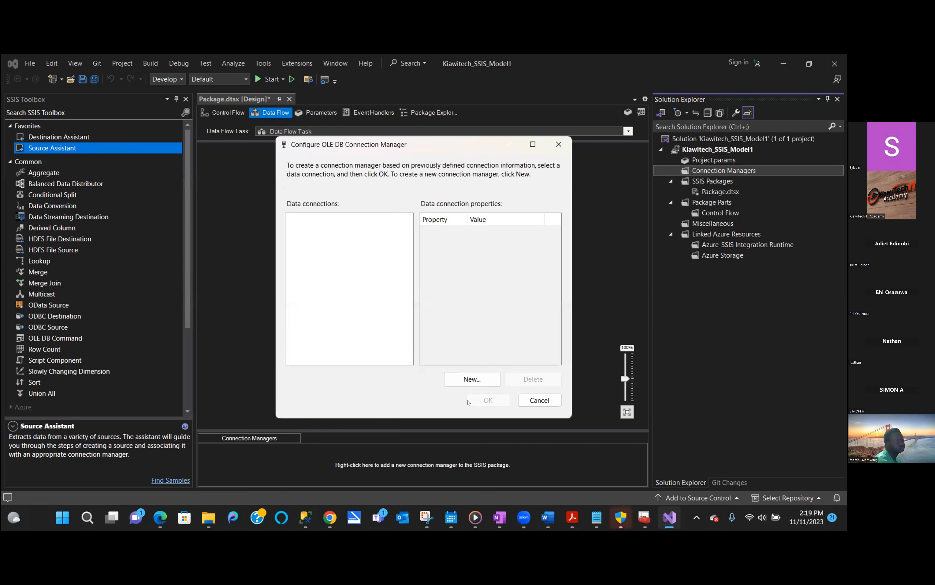
# - Begin a new data connection and enter the local server name
pyautogui.click(473, 380)
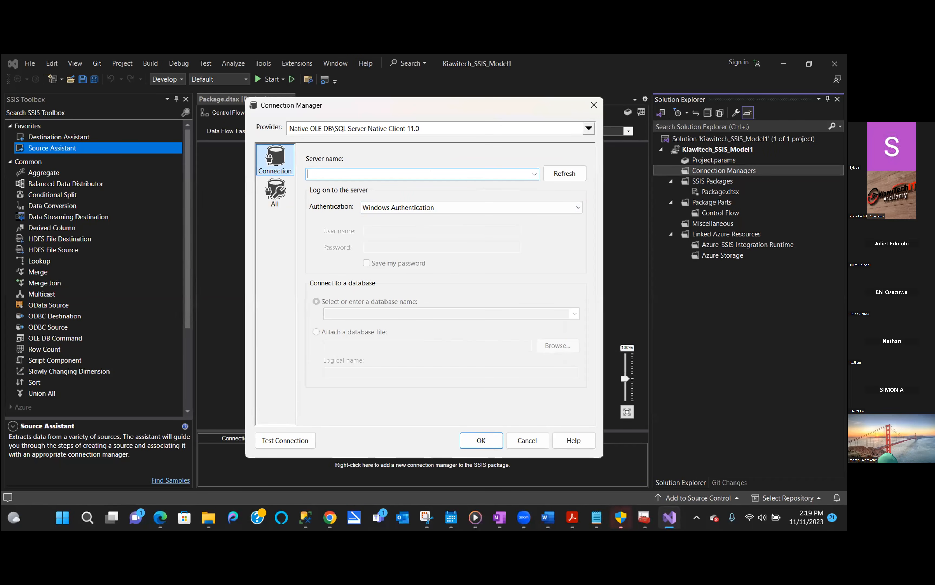
pyautogui.write('aboah')
pyautogui.press('BackSpace')
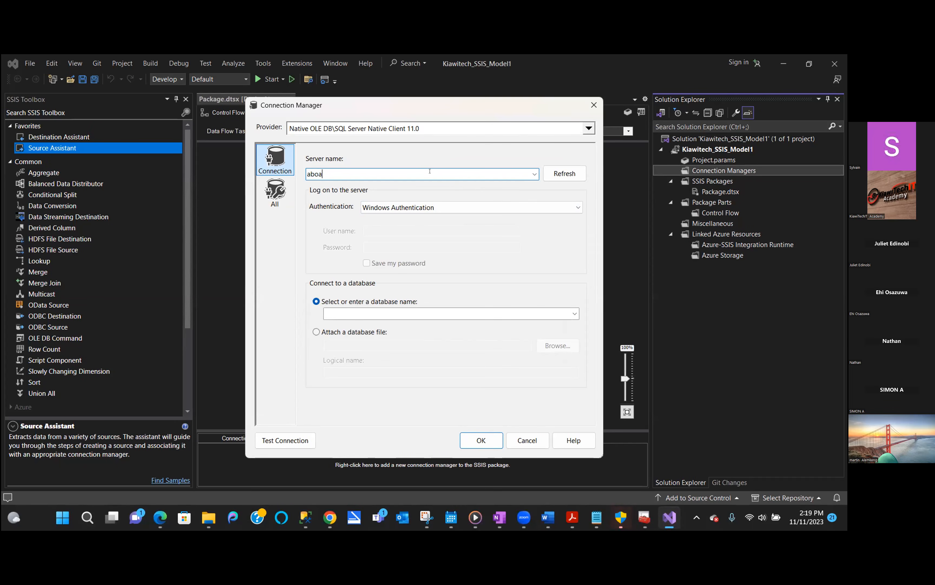
pyautogui.write('gye')
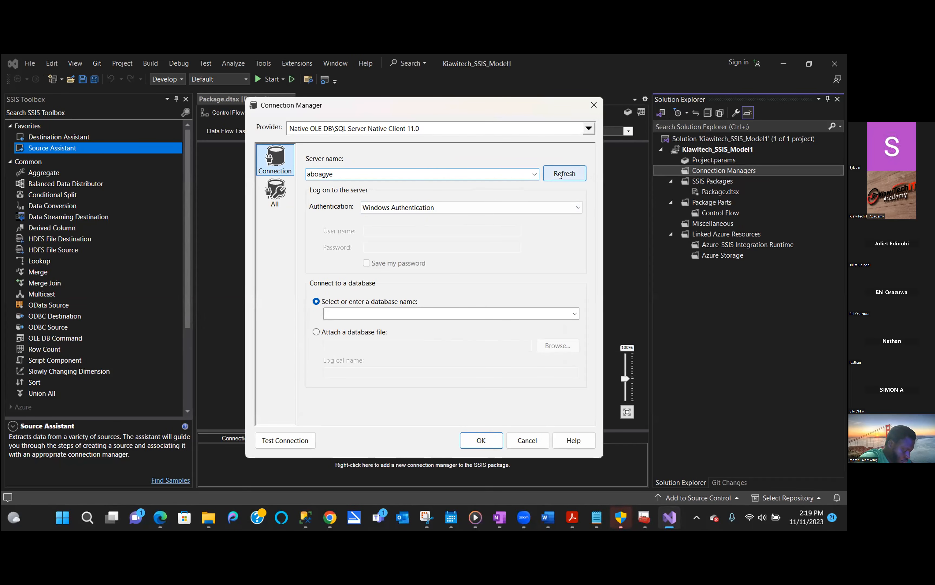
pyautogui.click(535, 174)
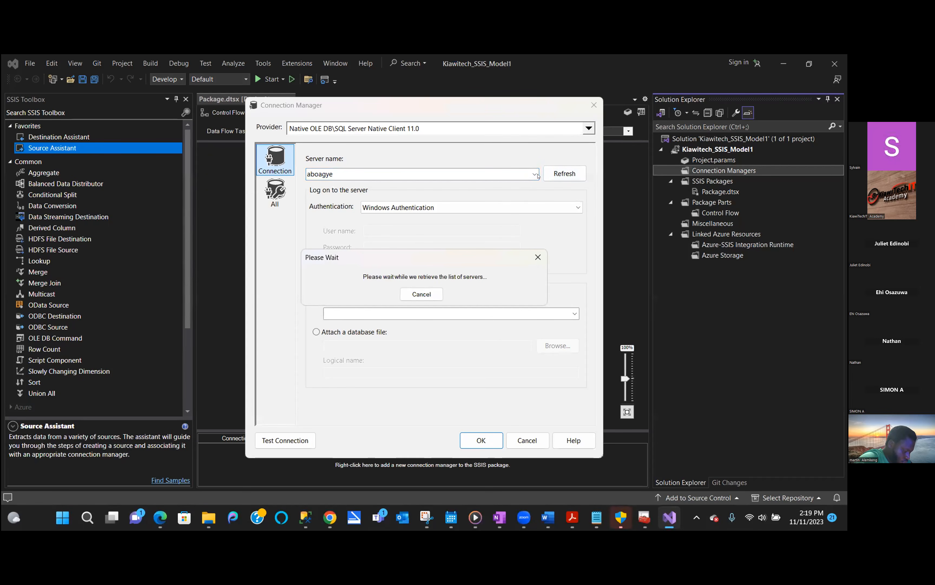
pyautogui.click(537, 257)
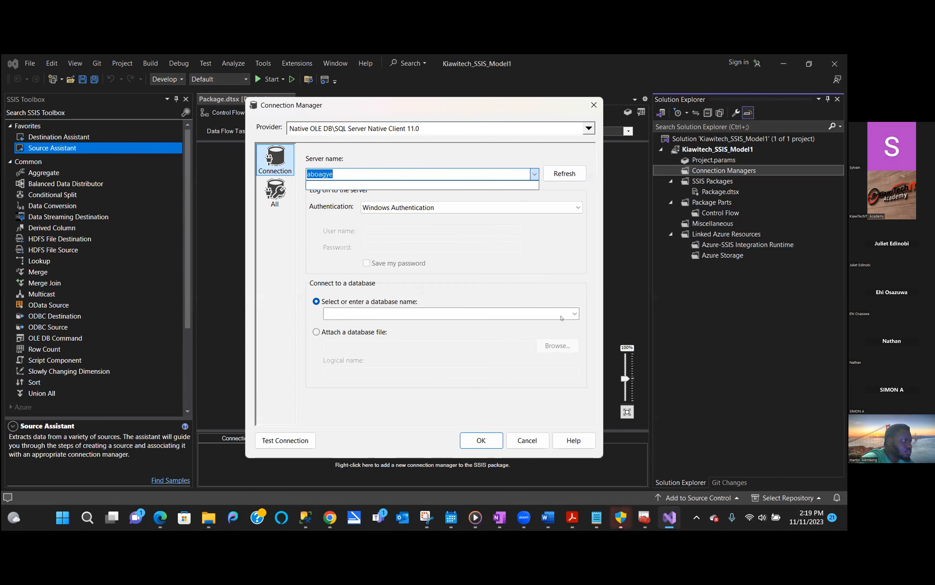
# - Check the server's database list without choosing one, then switch to SSMS
pyautogui.click(574, 314)
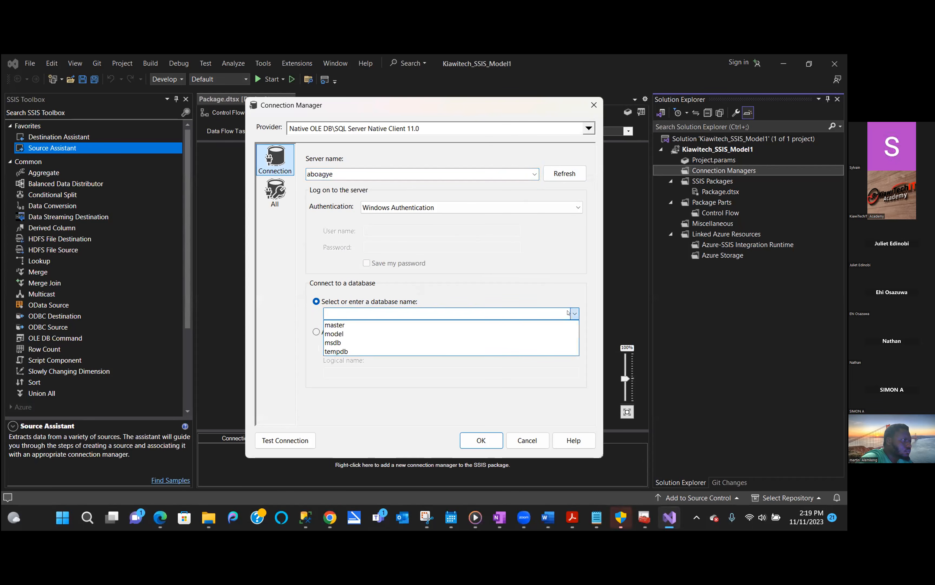
pyautogui.click(574, 297)
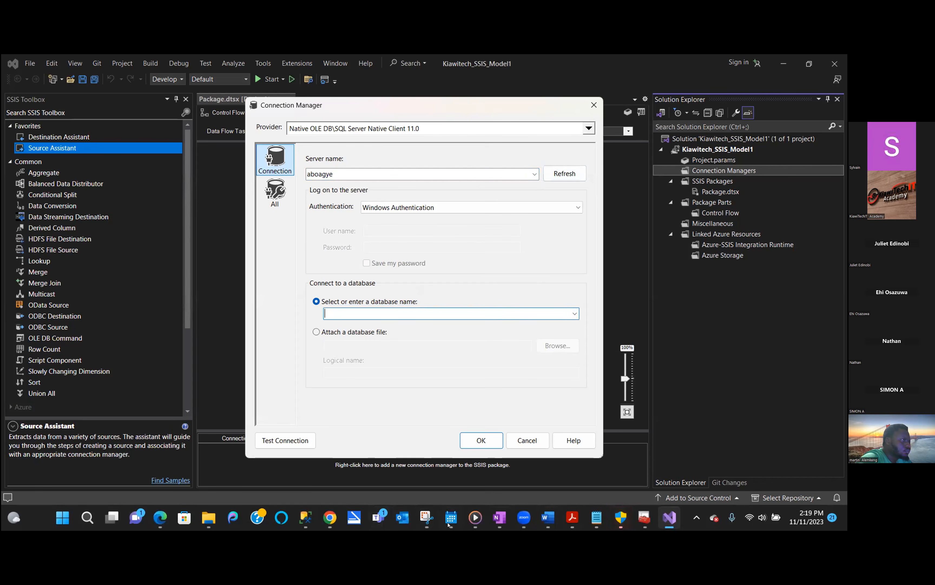
pyautogui.moveTo(305, 518)
pyautogui.click(378, 450)
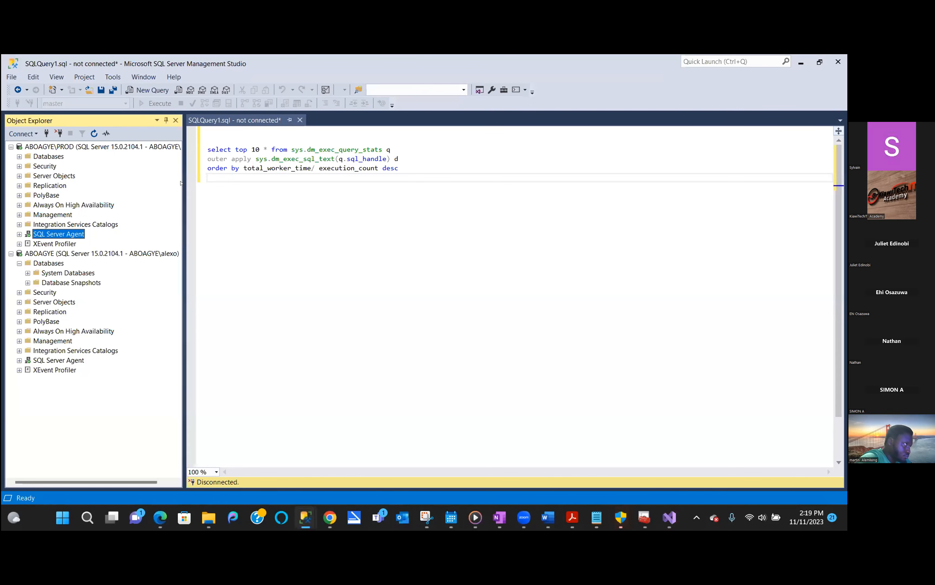
# - Expand the PROD server's Databases in SSMS, then return to Visual Studio
pyautogui.click(19, 157)
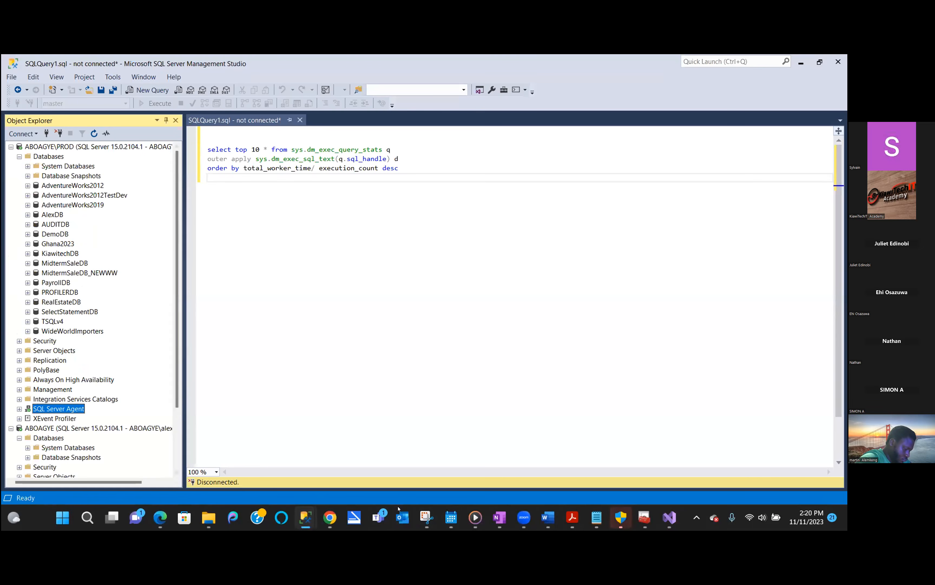
pyautogui.click(669, 517)
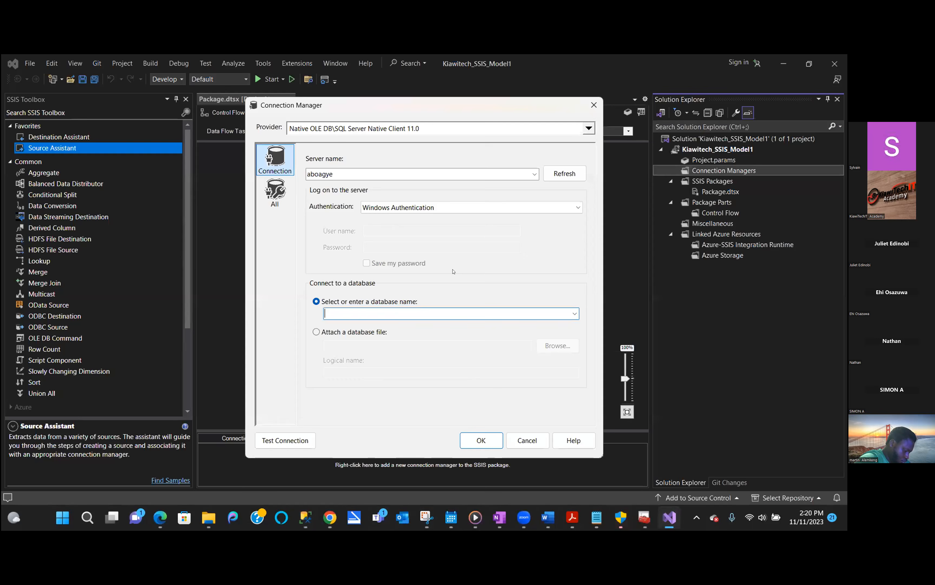
# - Append \prod to the server name to target the prod instance
pyautogui.click(535, 175)
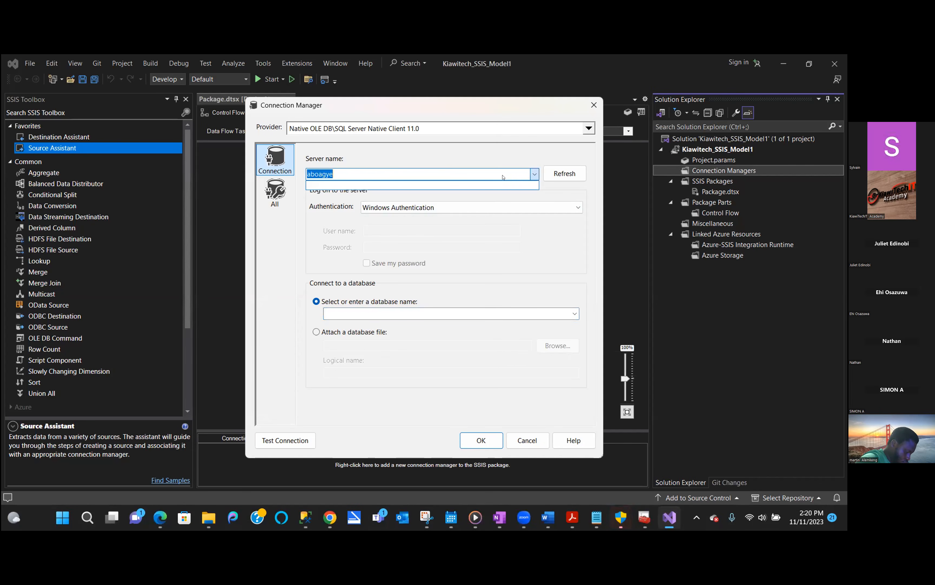
pyautogui.click(344, 171)
pyautogui.click(344, 171)
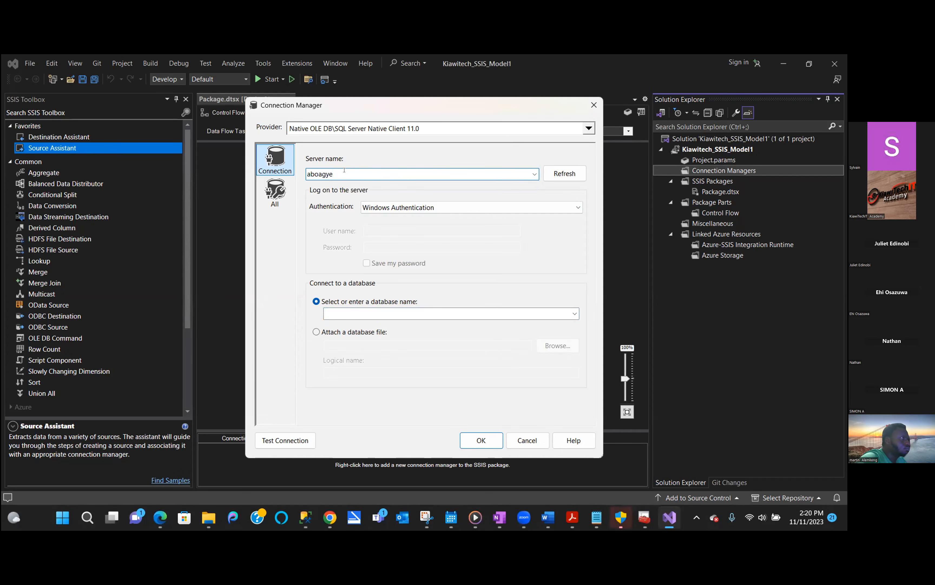
pyautogui.write('/pro')
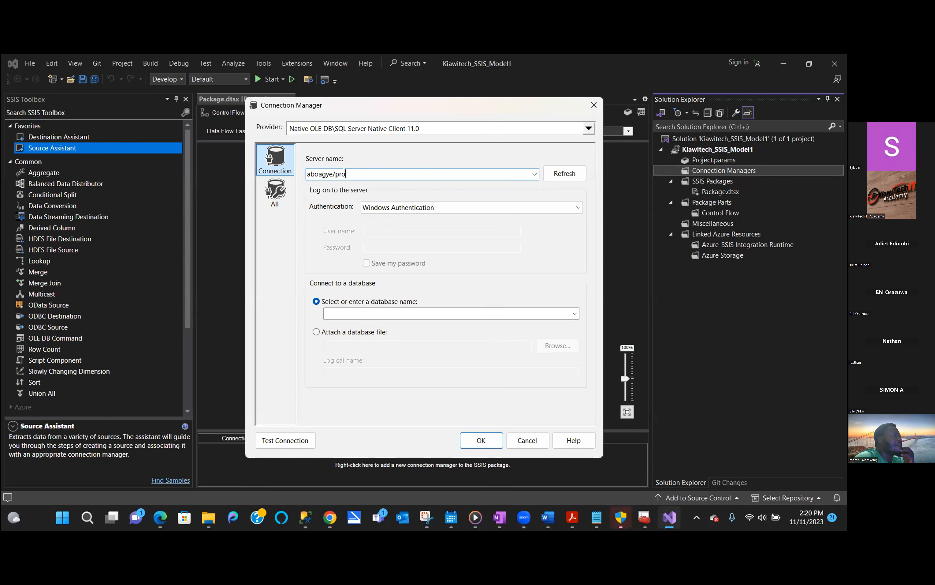
pyautogui.press('BackSpace')
pyautogui.press('BackSpace')
pyautogui.press('BackSpace')
pyautogui.press('BackSpace')
pyautogui.write('\\pr')
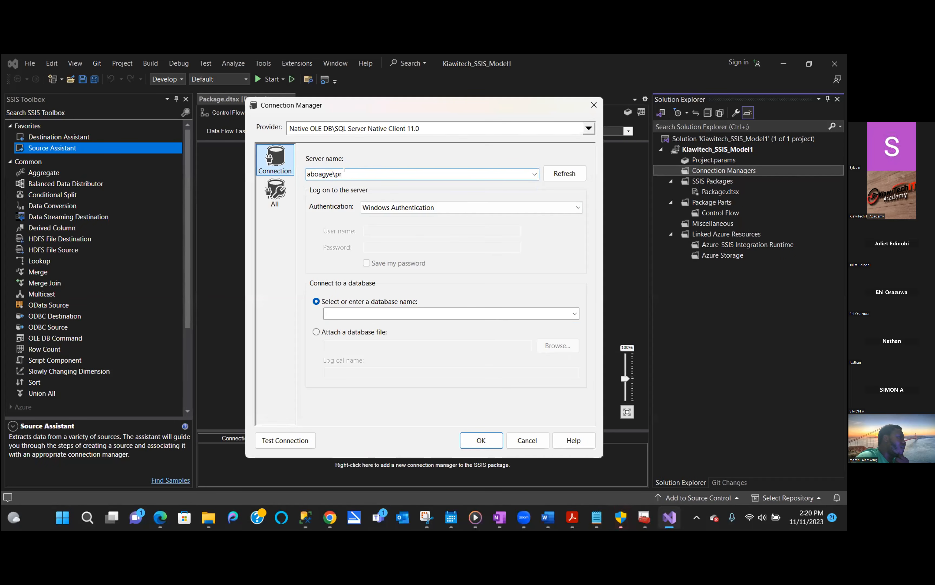
pyautogui.write('od')
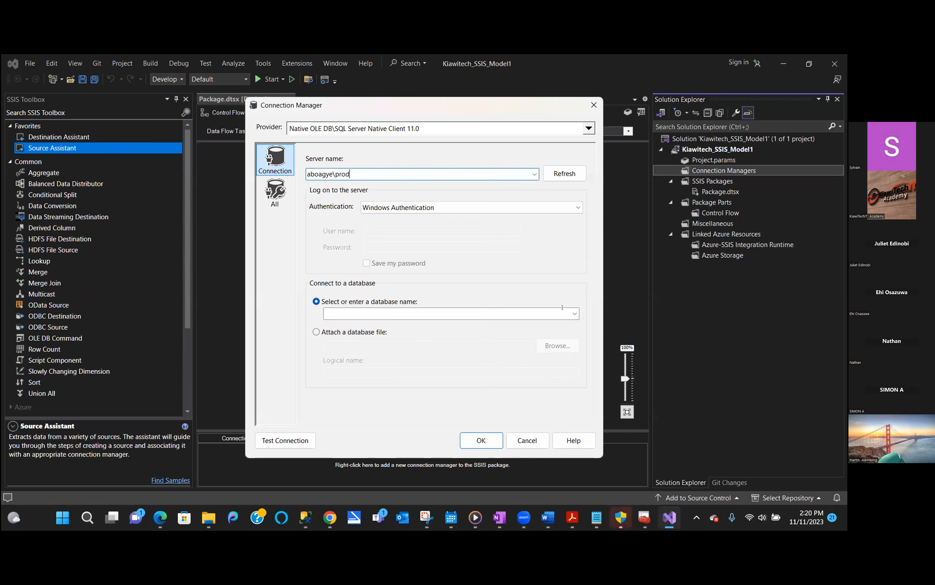
# - Choose the AdventureWorks2019 database and confirm the new connection manager
pyautogui.click(574, 313)
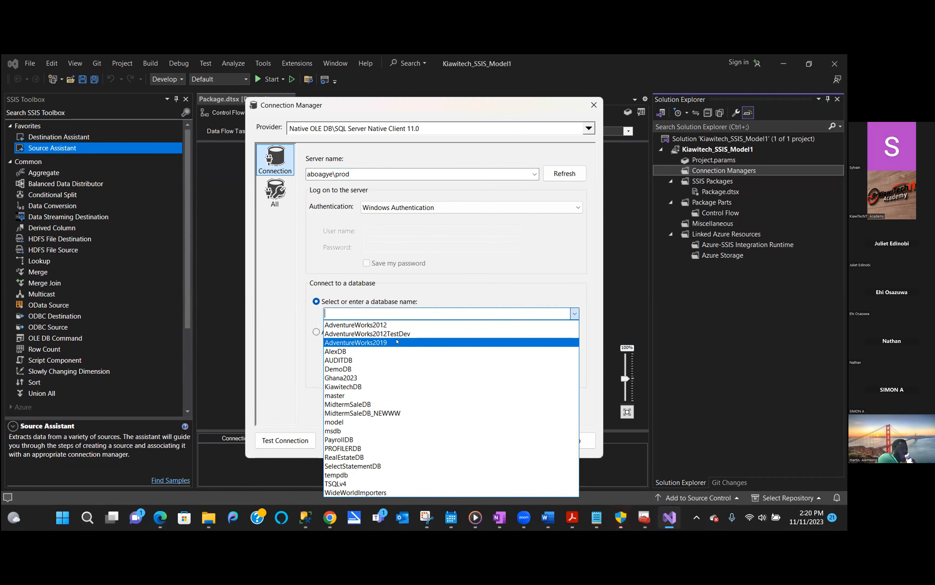
pyautogui.click(397, 342)
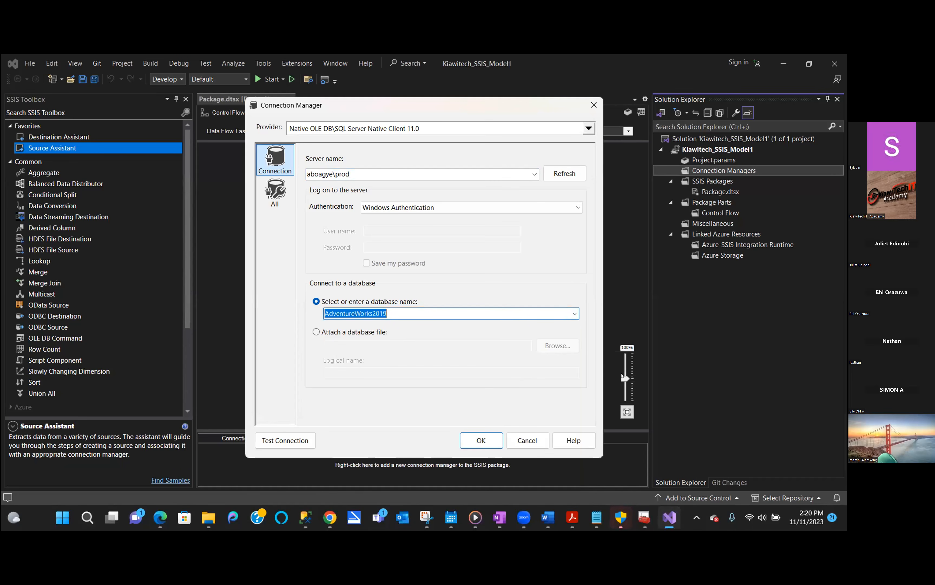
pyautogui.click(481, 440)
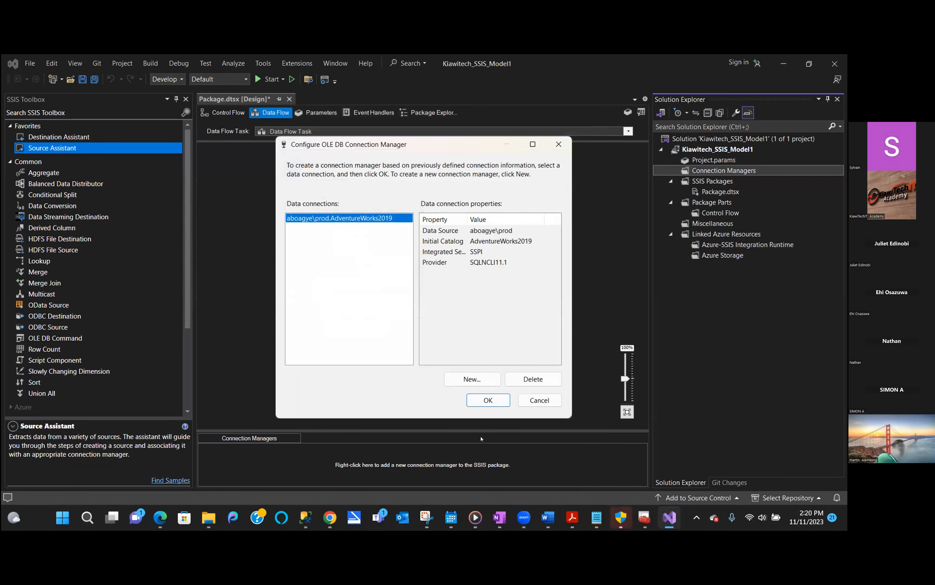
pyautogui.click(489, 399)
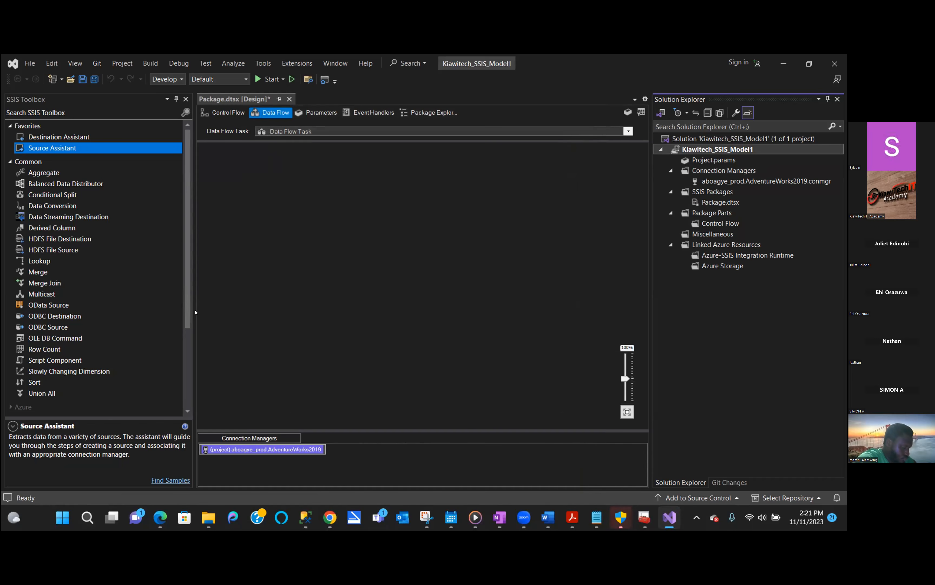
# - Add an OLE DB Destination from Other Destinations to the data flow
pyautogui.moveTo(187, 311); pyautogui.dragTo(164, 398)
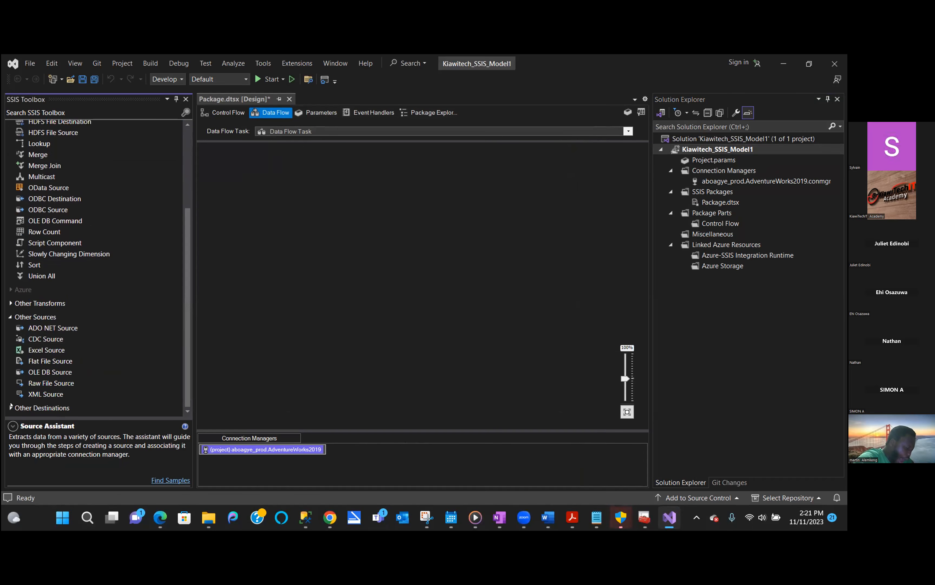
pyautogui.click(10, 317)
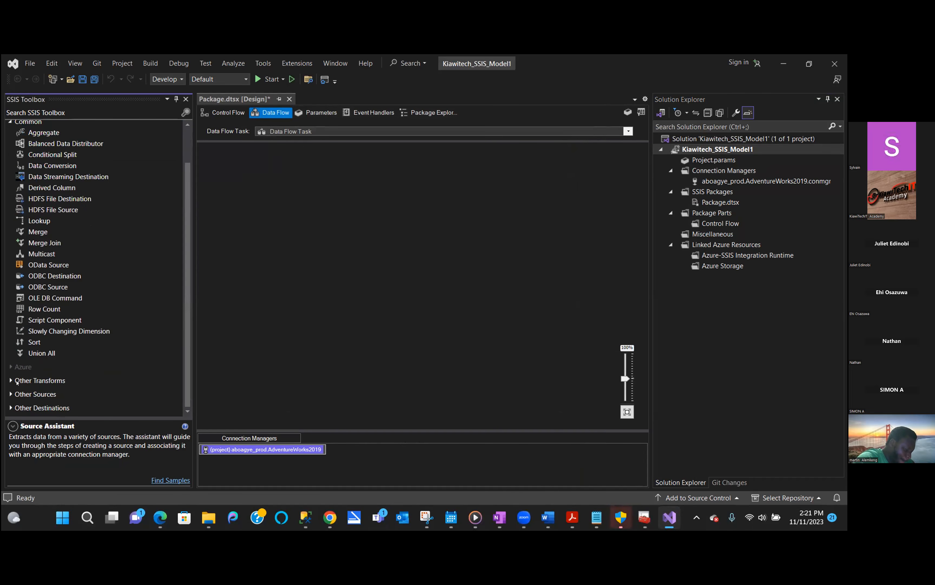
pyautogui.click(11, 407)
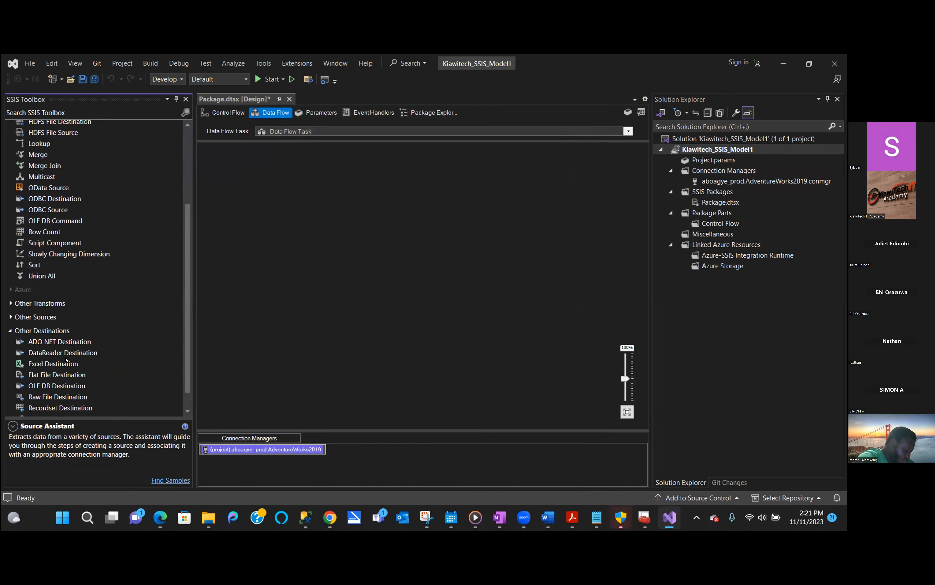
pyautogui.scroll(-1, 173, 375)
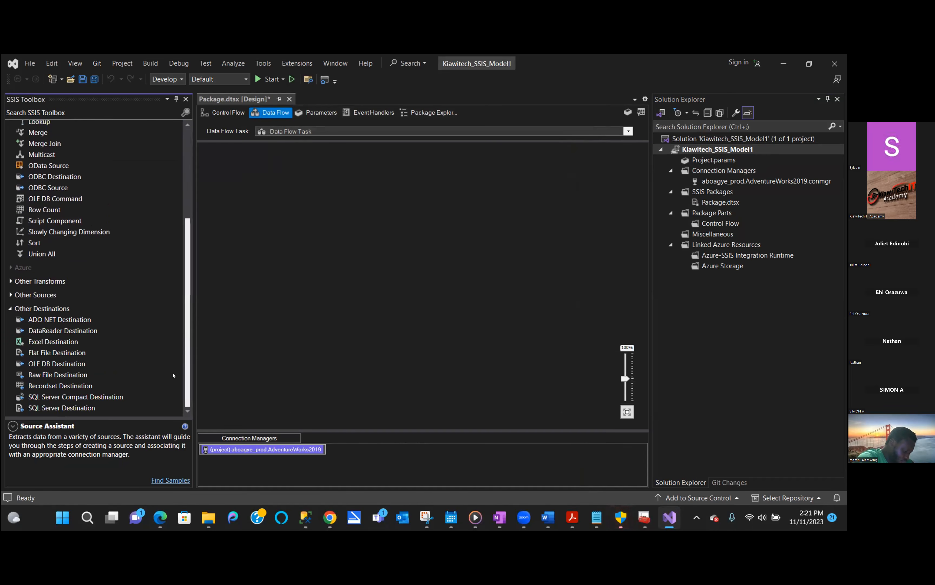
pyautogui.click(60, 367)
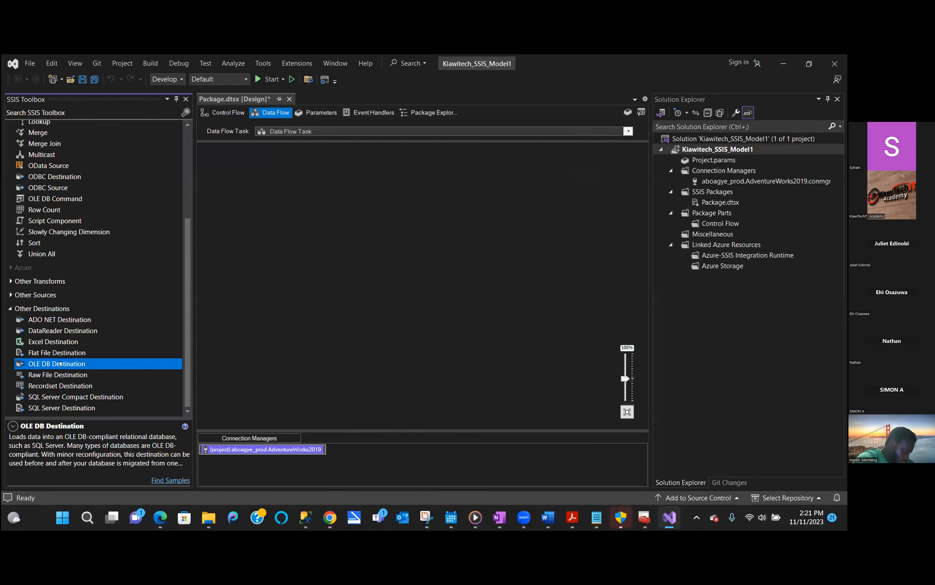
pyautogui.doubleClick(60, 363)
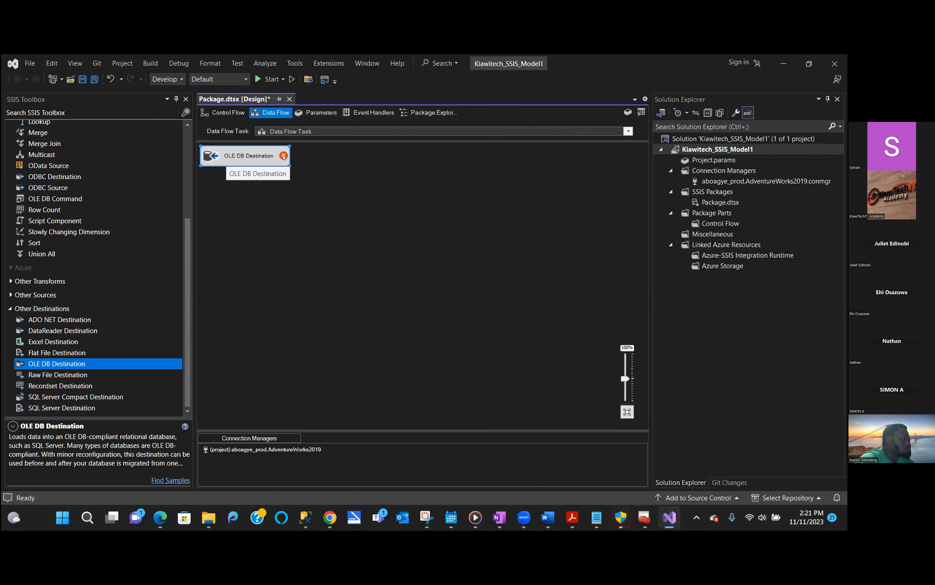
# - Open the destination's editor, continue past the warning, and cancel without changes
pyautogui.moveTo(283, 156)
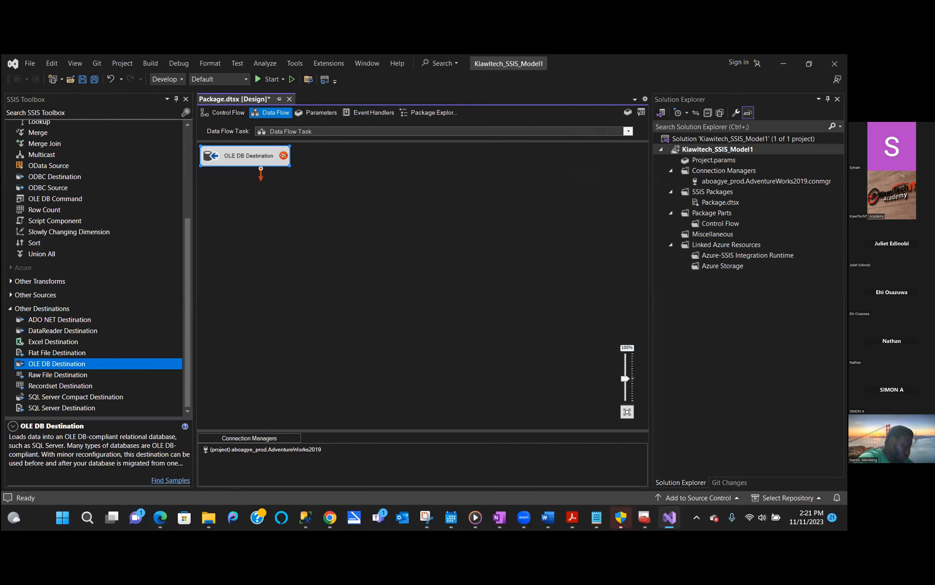
pyautogui.doubleClick(266, 156)
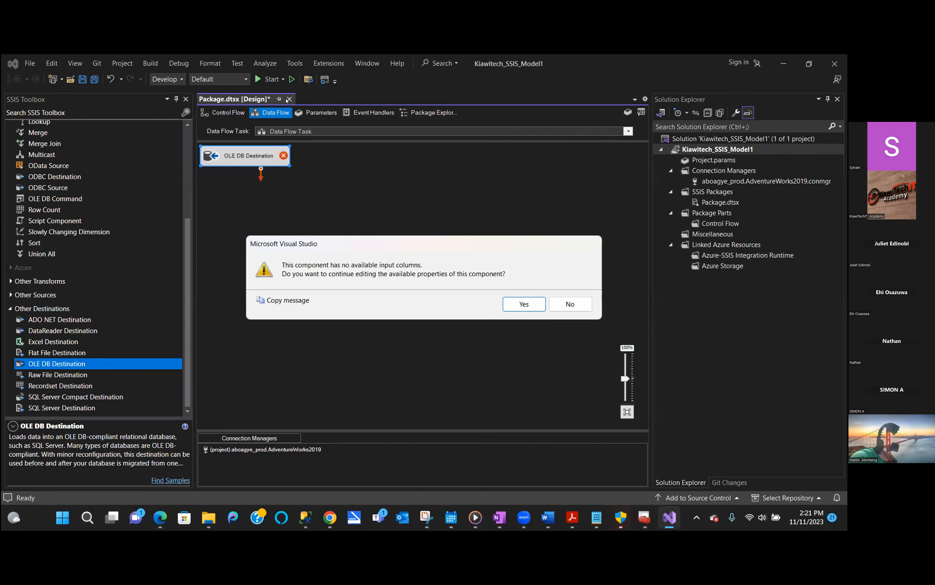
pyautogui.click(540, 301)
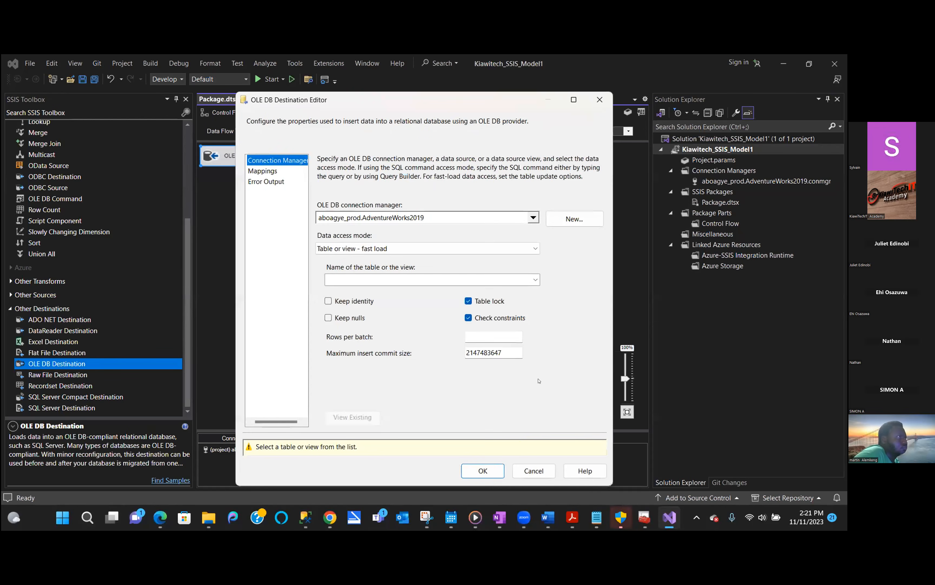
pyautogui.click(534, 470)
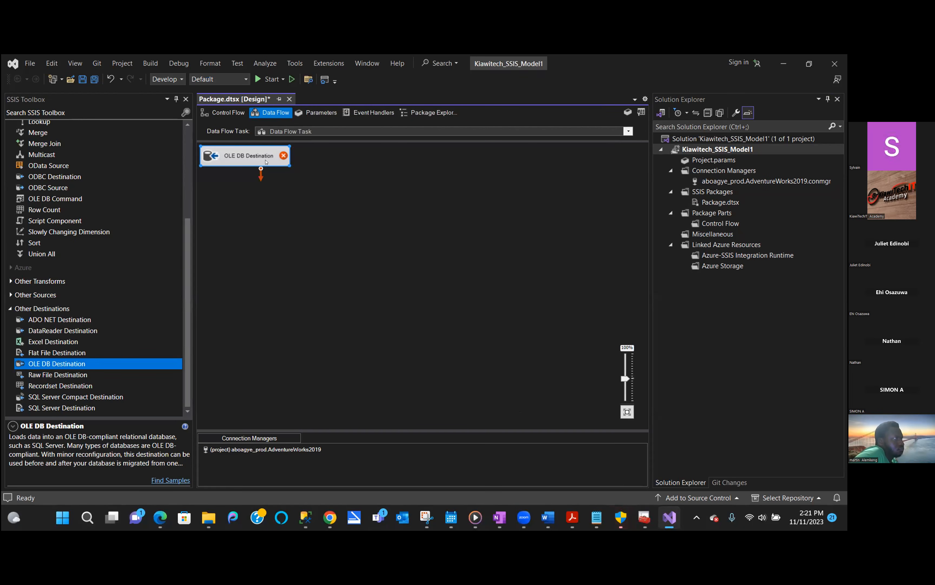
# - Delete the OLE DB Destination and start another OLEDB connection manager with a new data connection
pyautogui.moveTo(266, 162)
pyautogui.press('Delete')
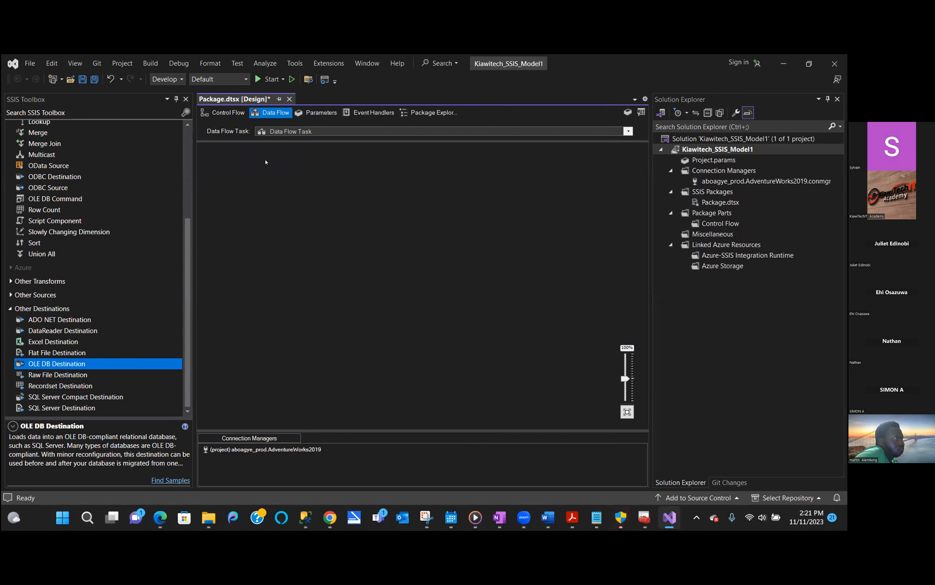
pyautogui.rightClick(712, 171)
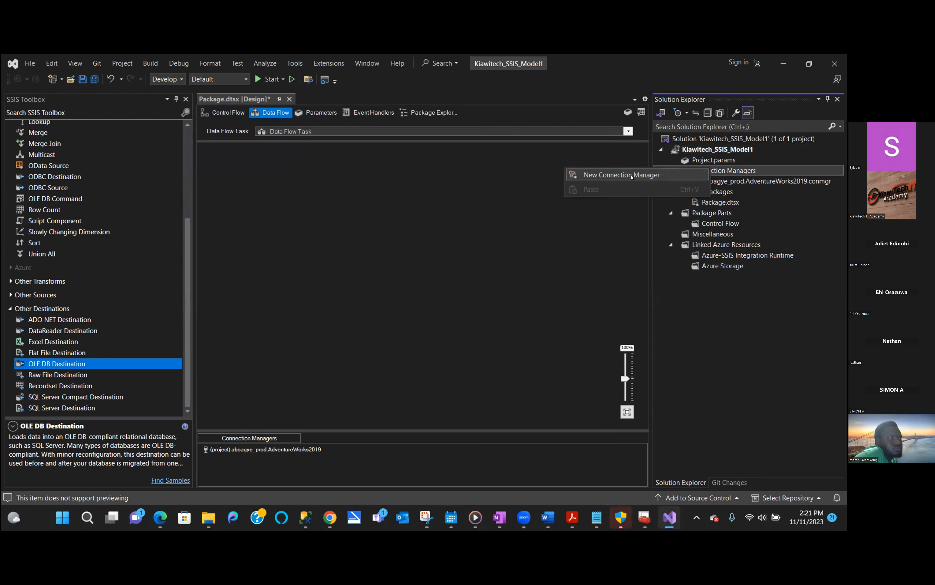
pyautogui.click(633, 175)
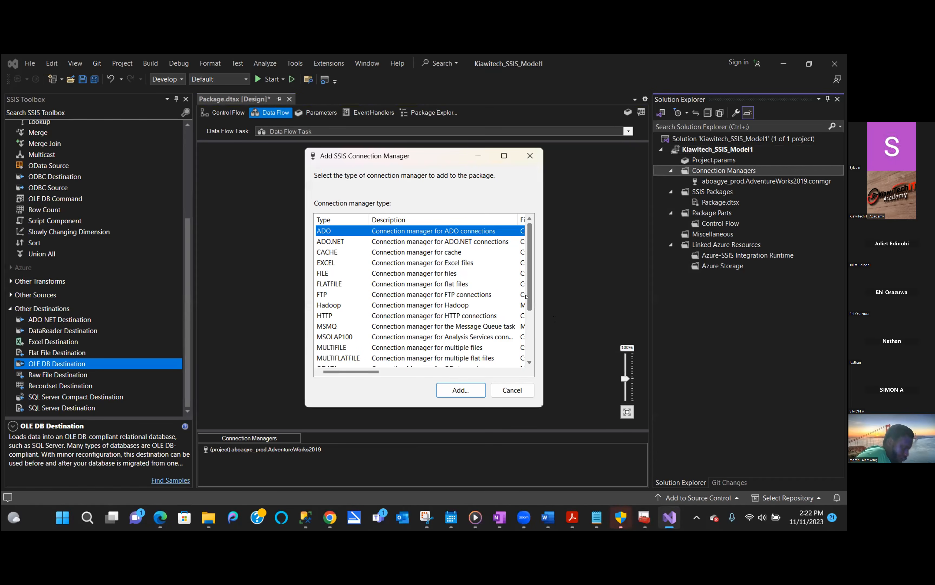
pyautogui.scroll(-2, 527, 296)
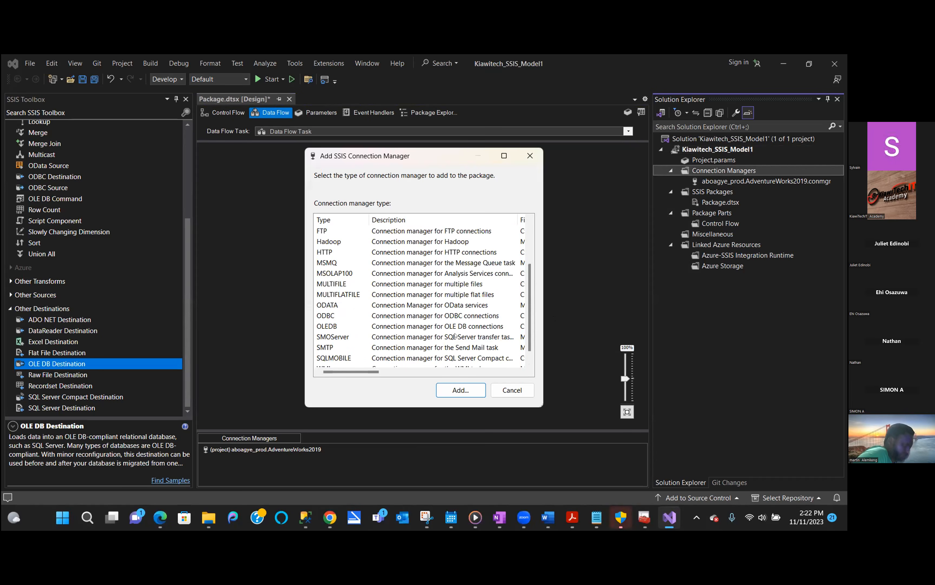
pyautogui.click(457, 326)
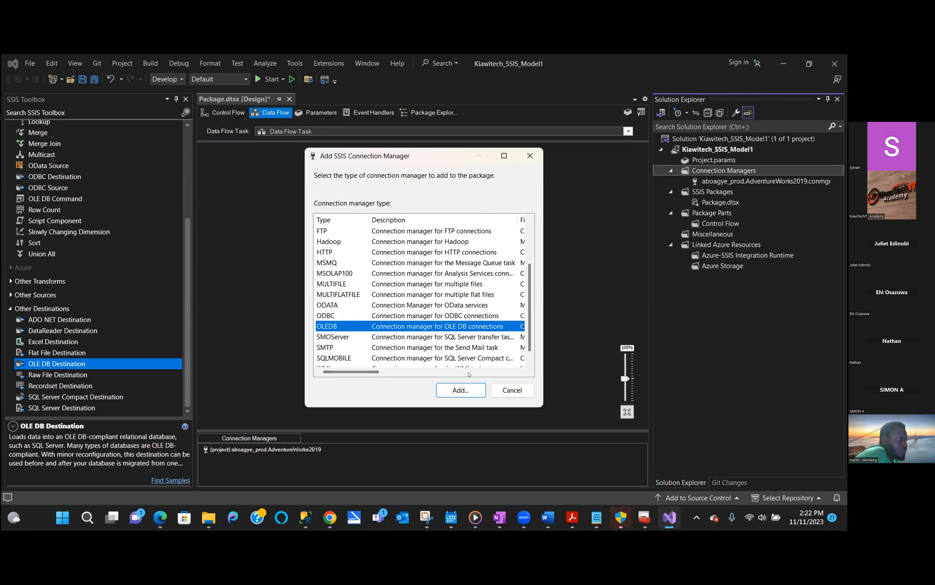
pyautogui.click(458, 389)
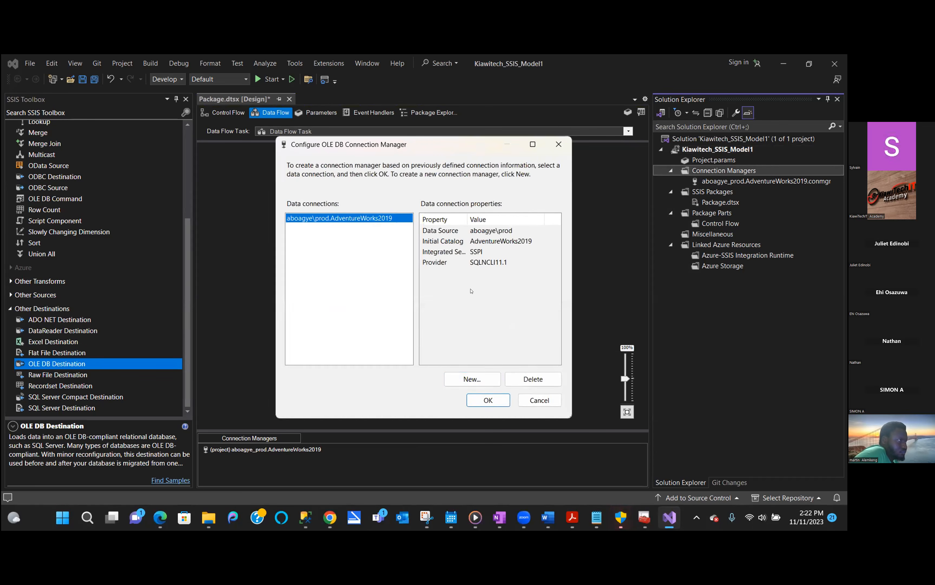
pyautogui.click(462, 382)
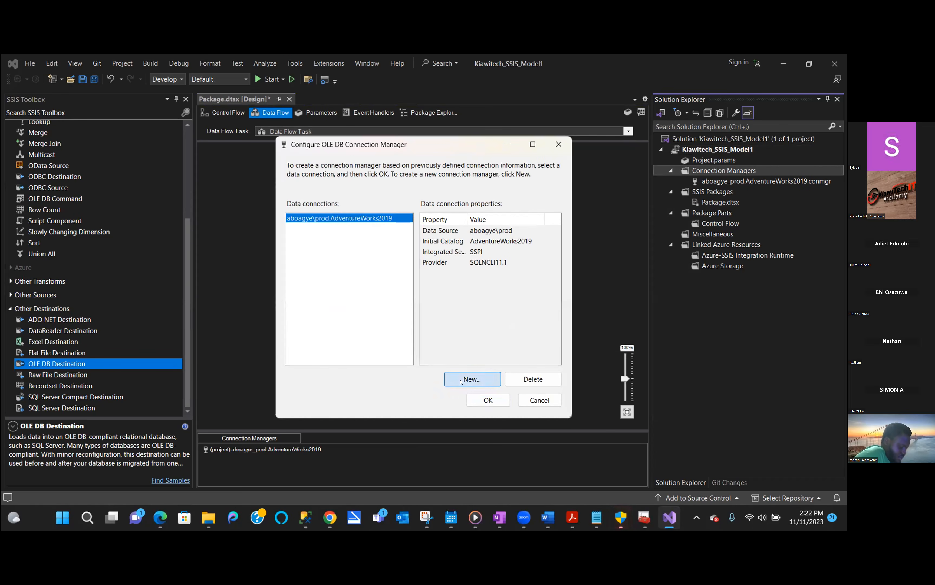
# - Point the connection at server 'aboagy', find only system databases, then switch to SSMS
pyautogui.click(548, 181)
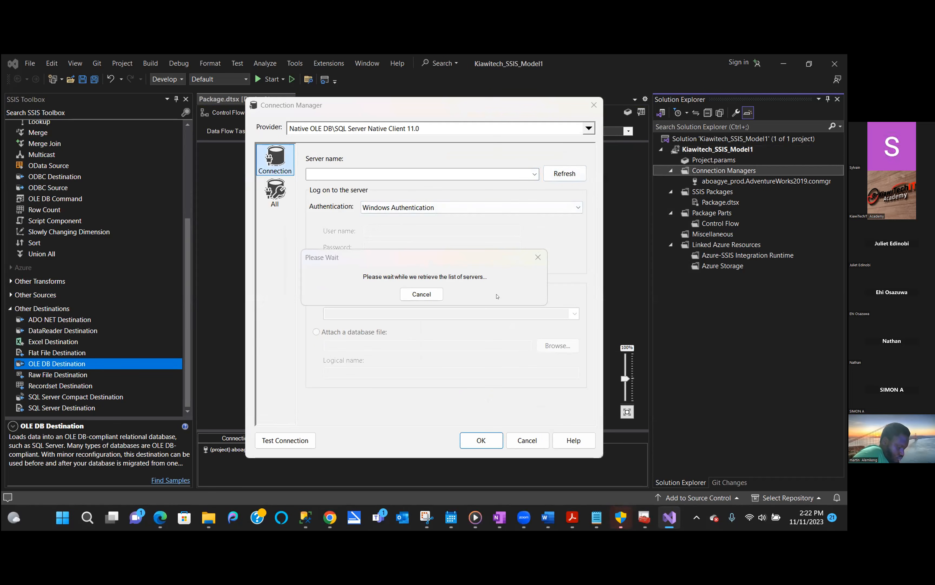
pyautogui.click(538, 257)
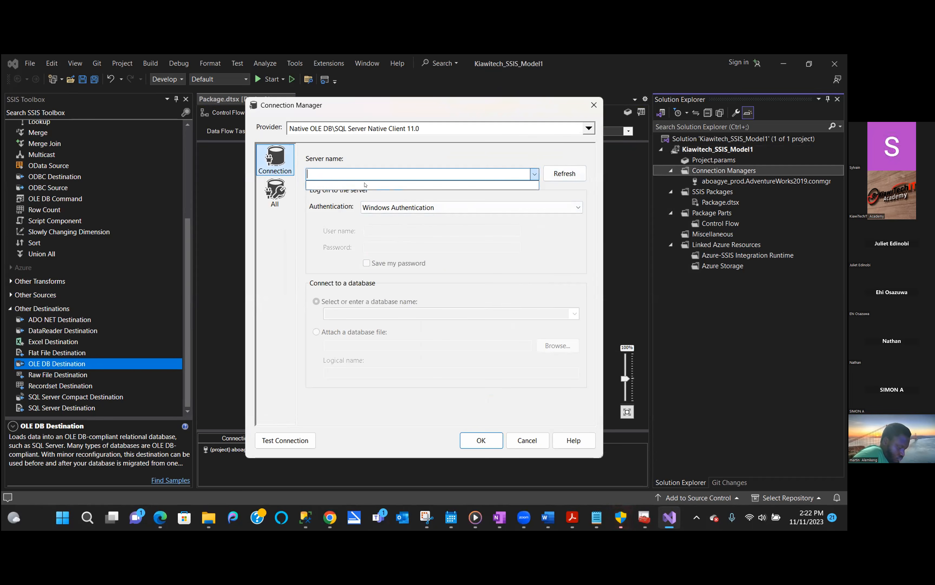
pyautogui.write('aboagye')
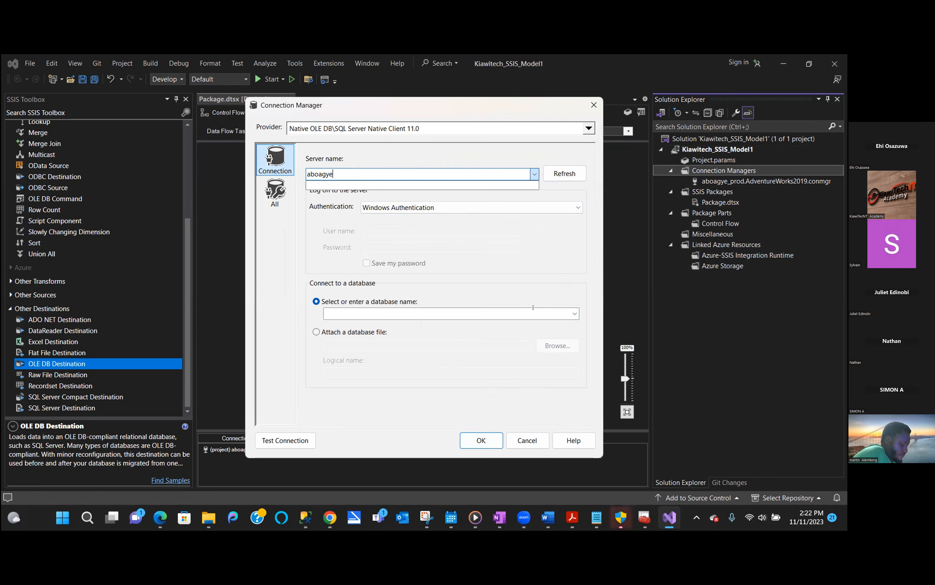
pyautogui.click(575, 314)
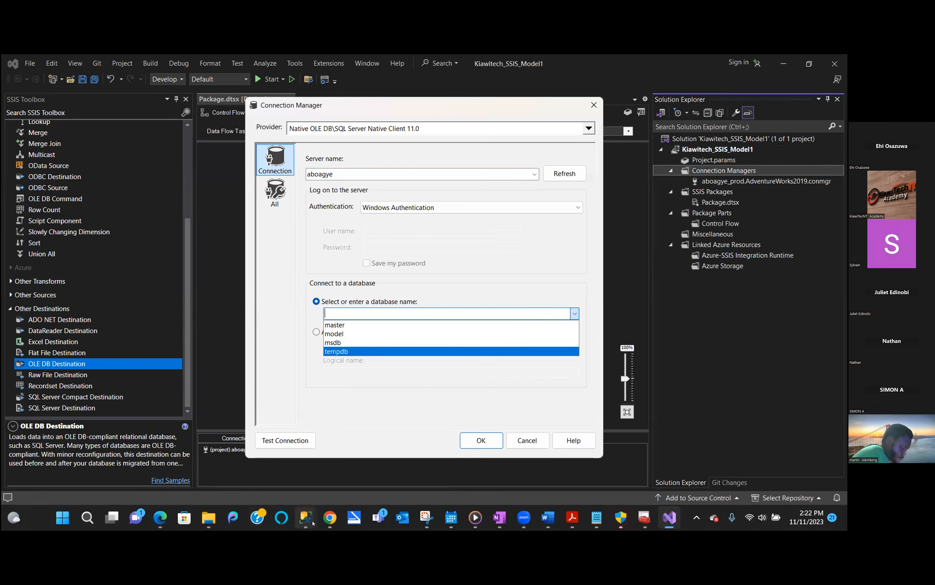
pyautogui.click(408, 456)
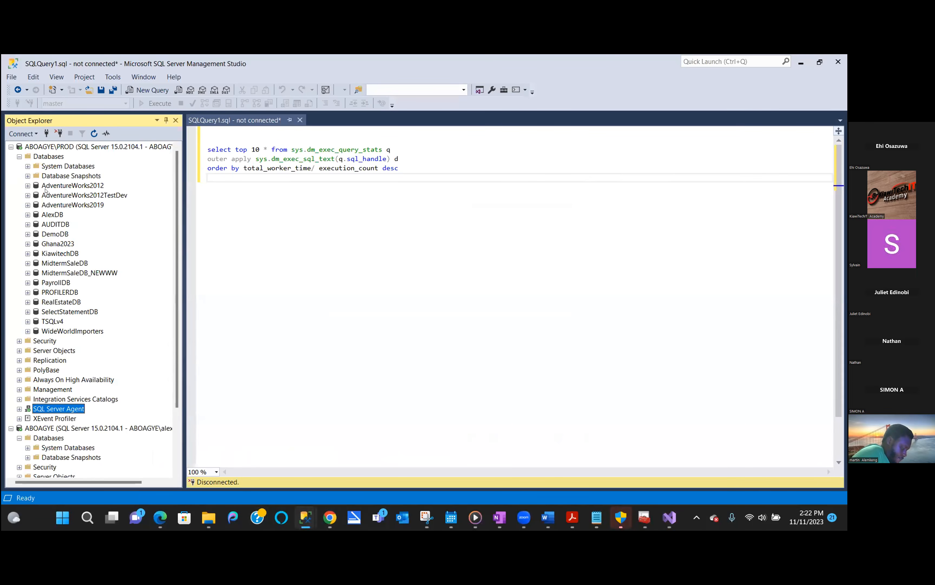
# - Start a new database on the second server in SSMS's Object Explorer
pyautogui.click(19, 157)
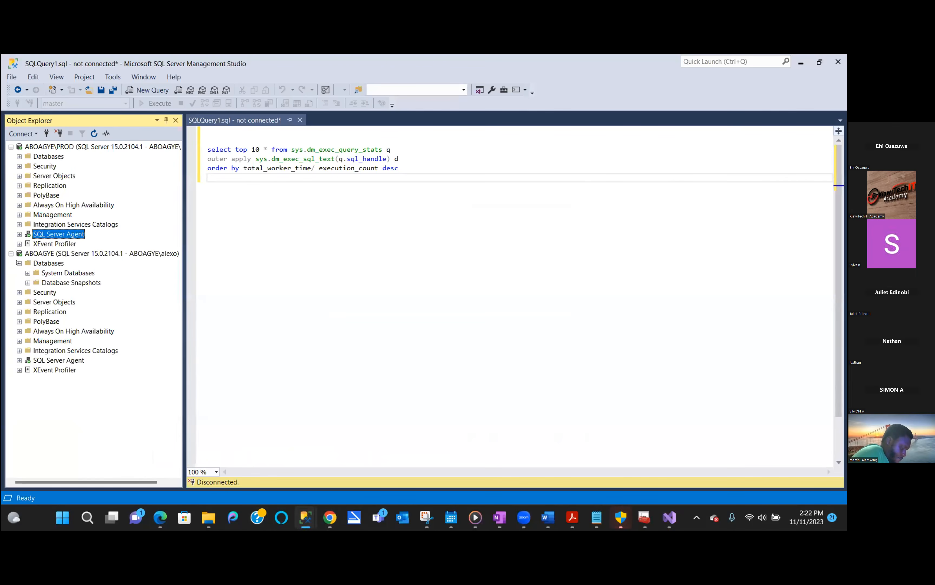
pyautogui.rightClick(32, 263)
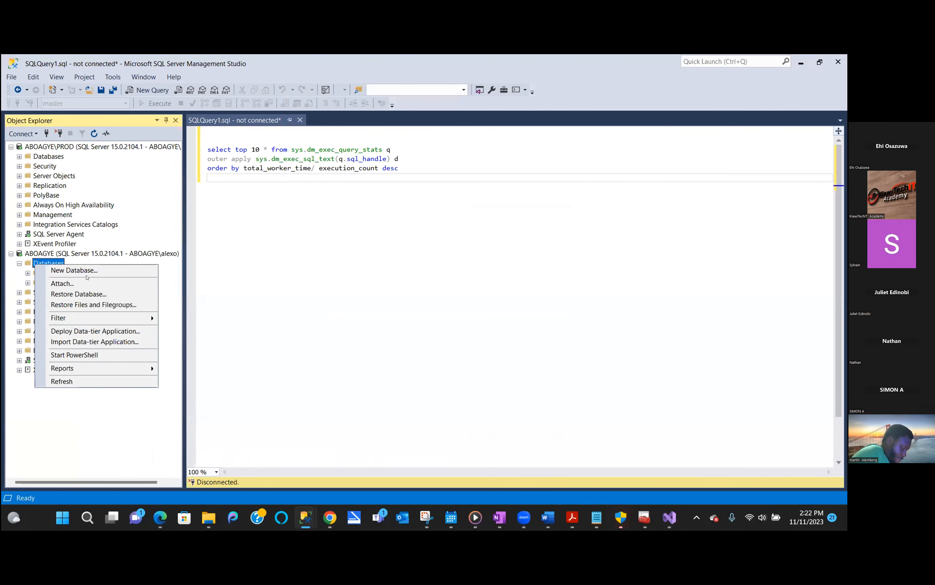
pyautogui.click(93, 269)
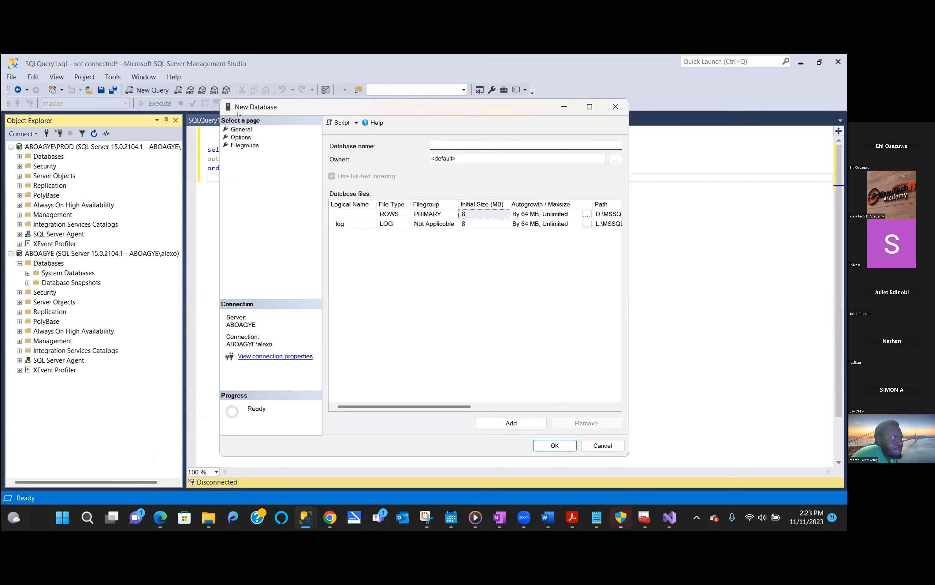
# - Create the database AW2019, select it, and return to Visual Studio
pyautogui.click(466, 139)
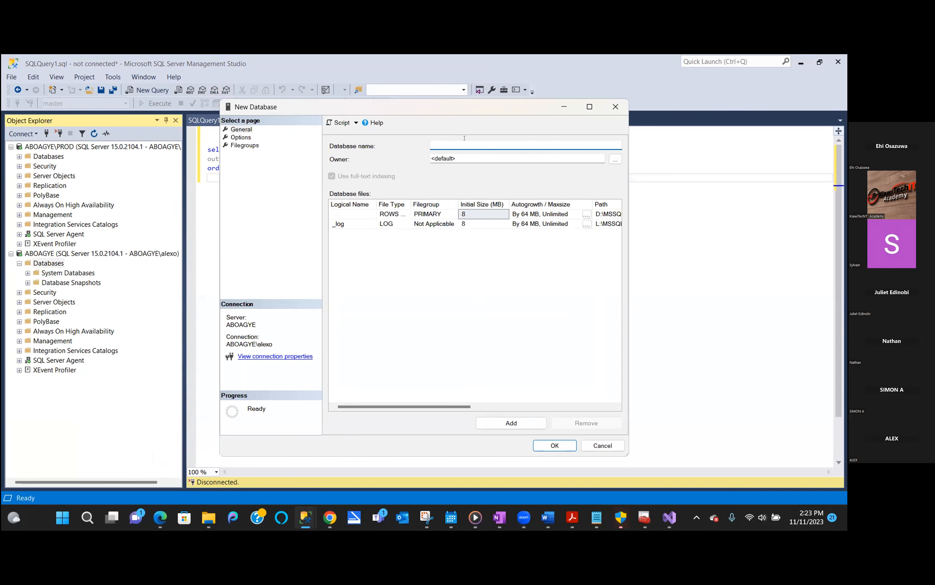
pyautogui.write('AW')
pyautogui.press('BackSpace')
pyautogui.write('2019')
pyautogui.click(548, 443)
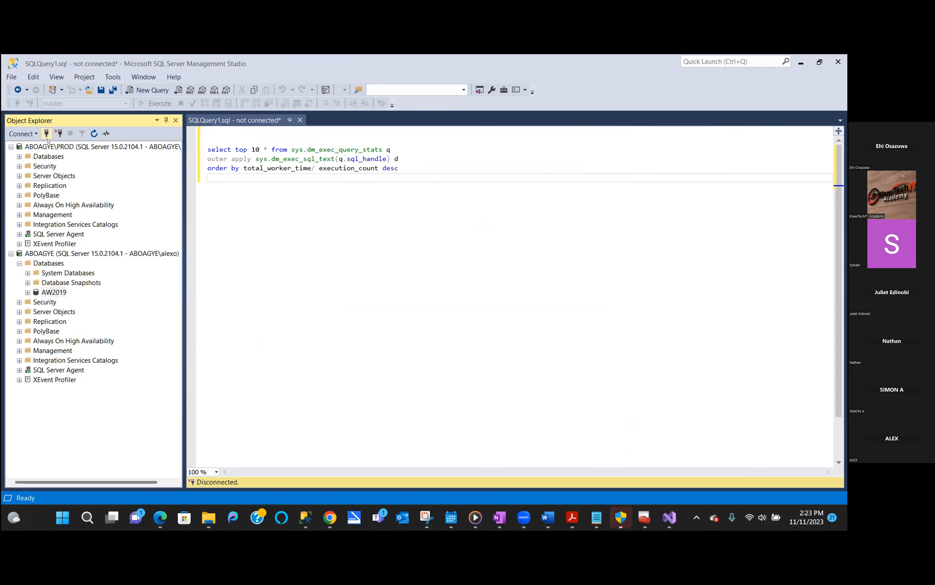
pyautogui.click(90, 134)
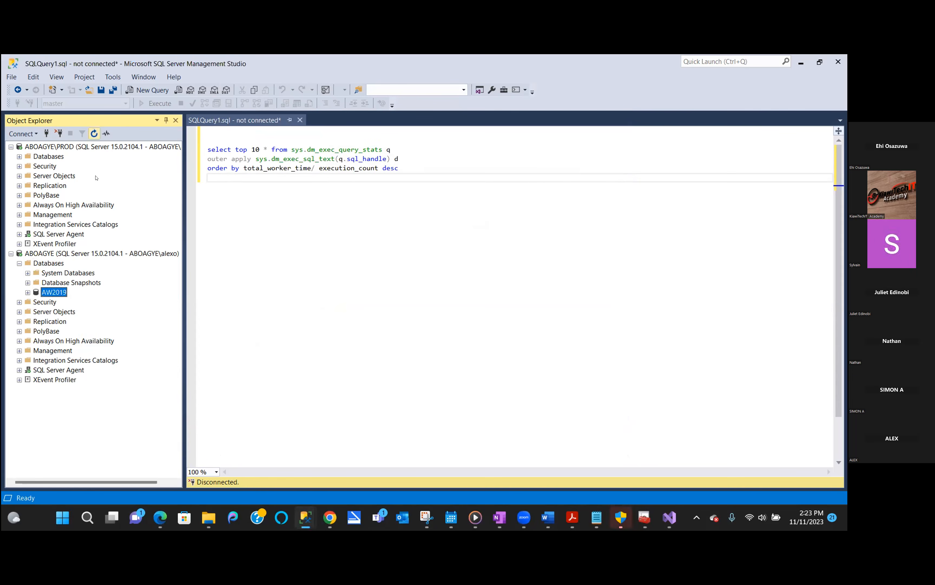
pyautogui.click(670, 517)
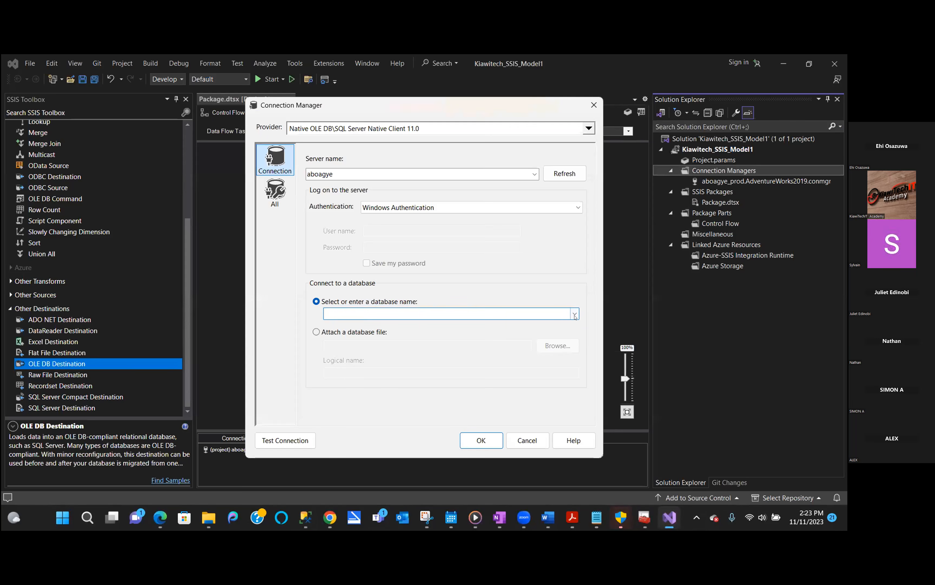
# - Retry refreshing servers and listing databases, then close the connection settings unsaved
pyautogui.click(573, 314)
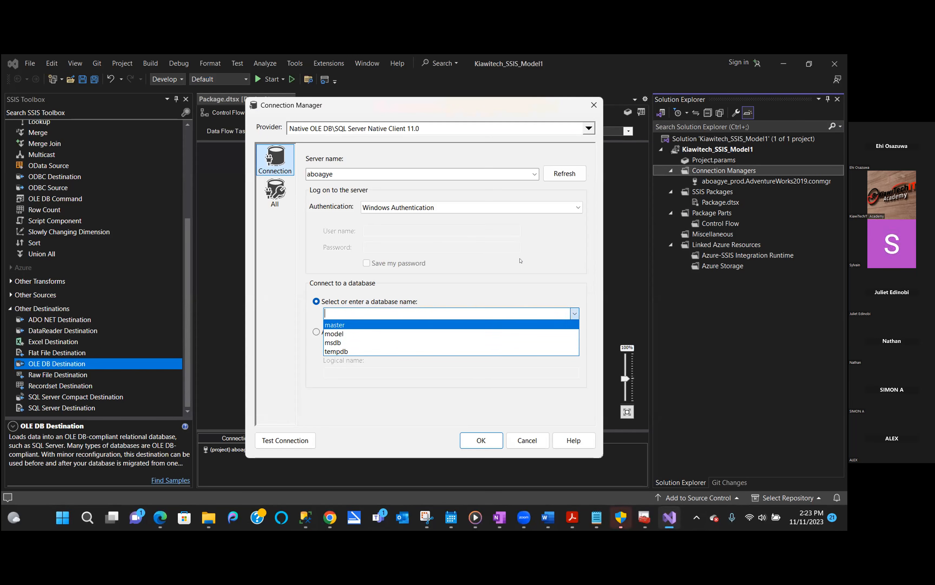
pyautogui.click(547, 396)
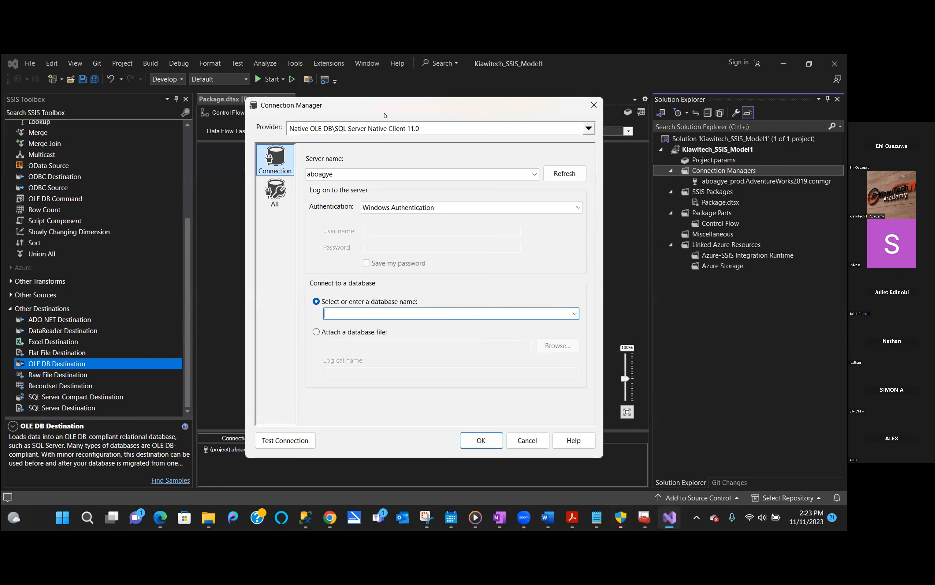
pyautogui.click(555, 173)
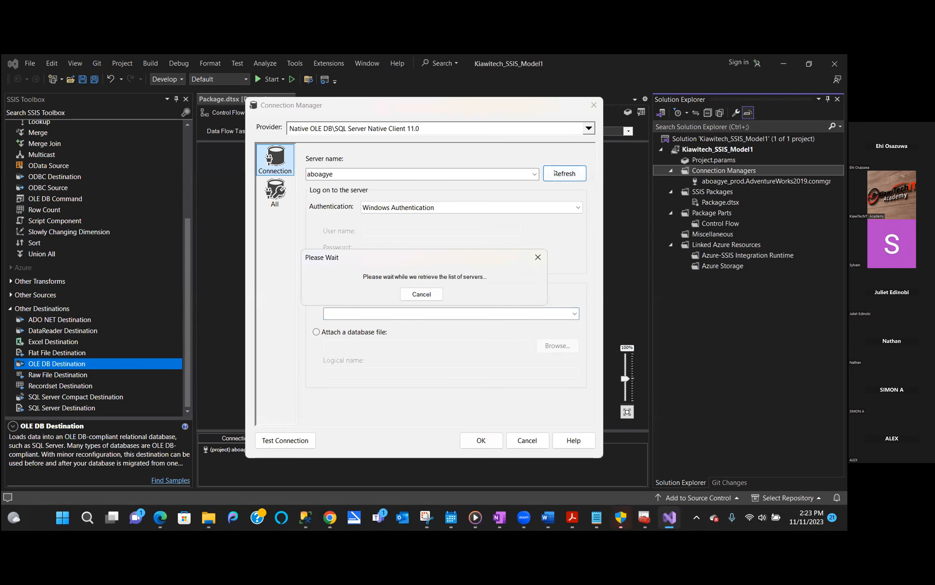
pyautogui.click(538, 257)
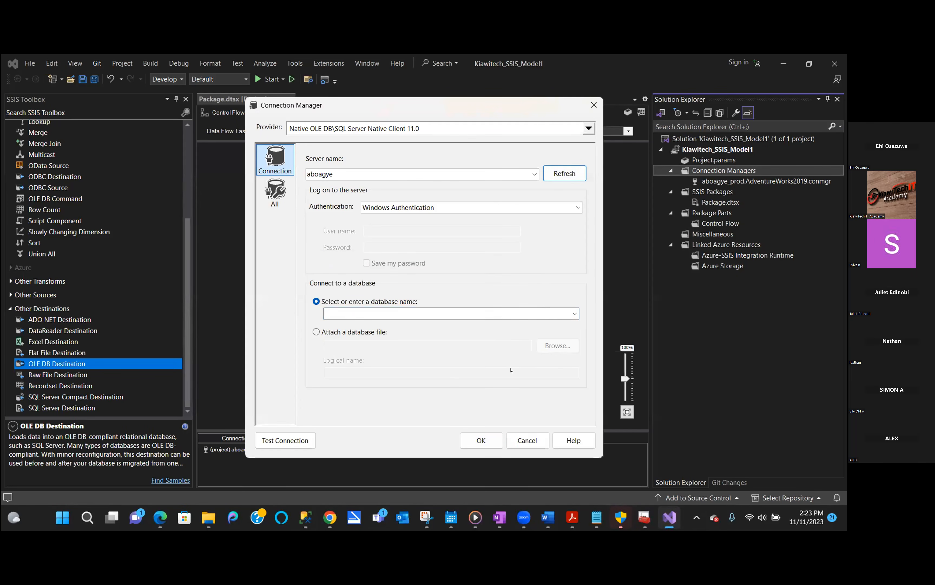
pyautogui.click(577, 314)
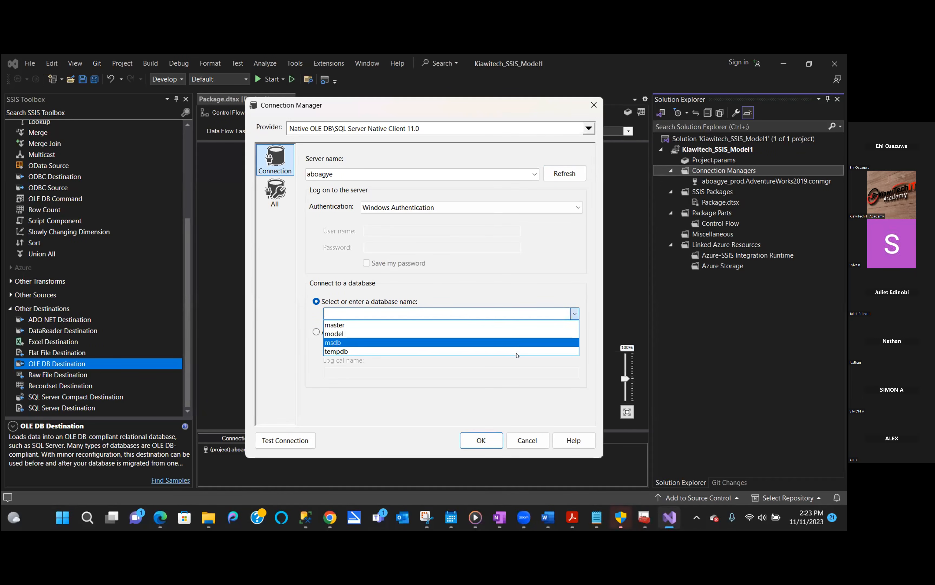
pyautogui.click(525, 444)
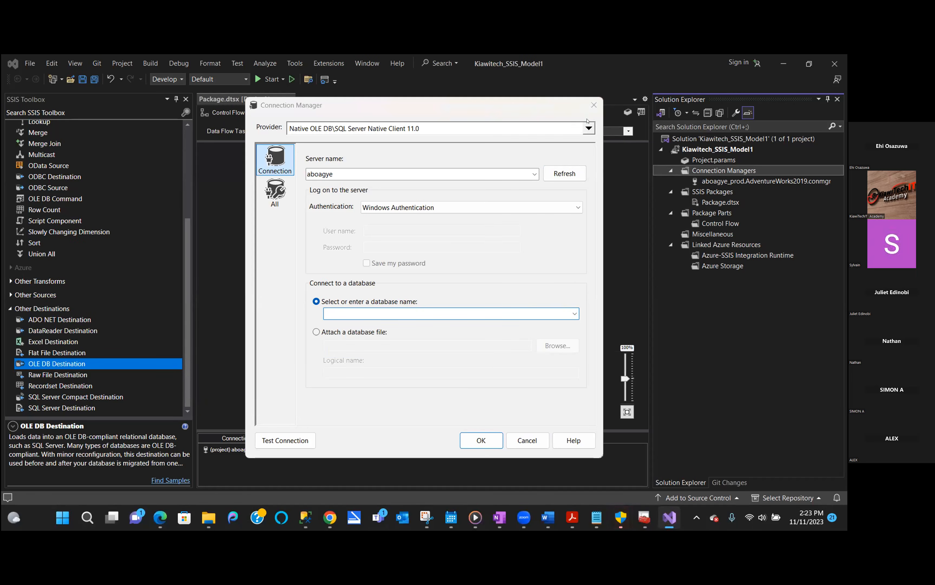
pyautogui.click(594, 105)
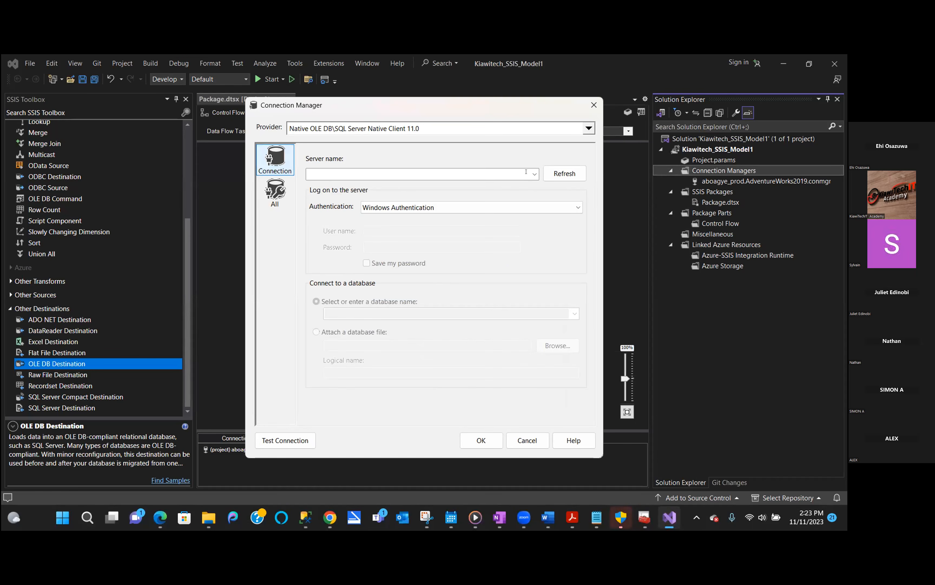
# - Connect to server 'aboagye', choose AW2019, and create the aboagye.AW2019 connection manager
pyautogui.click(534, 173)
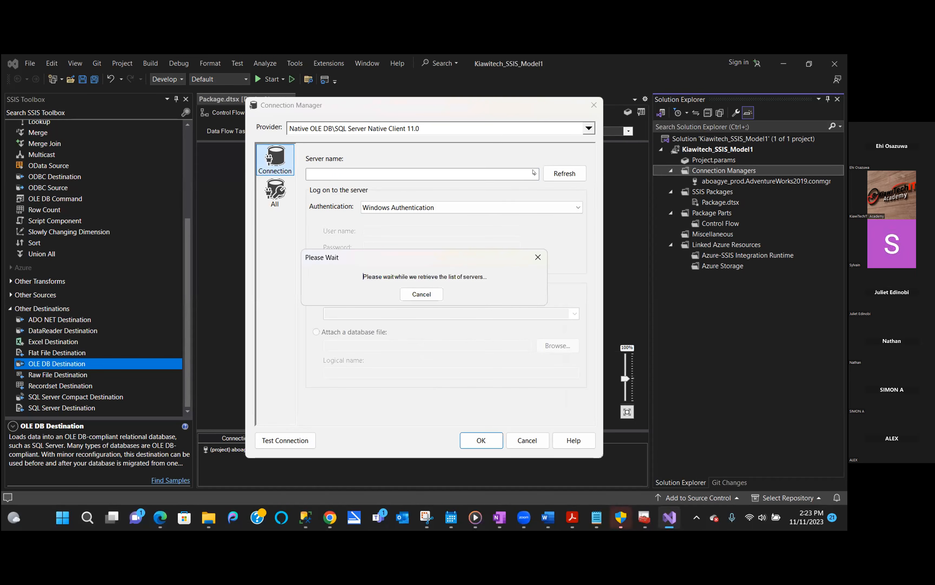
pyautogui.click(421, 294)
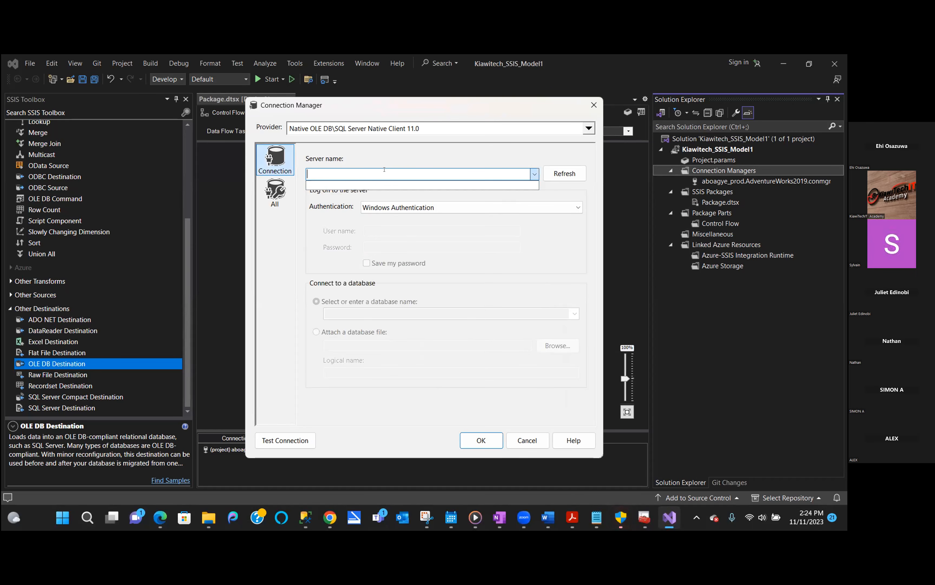
pyautogui.write('ab')
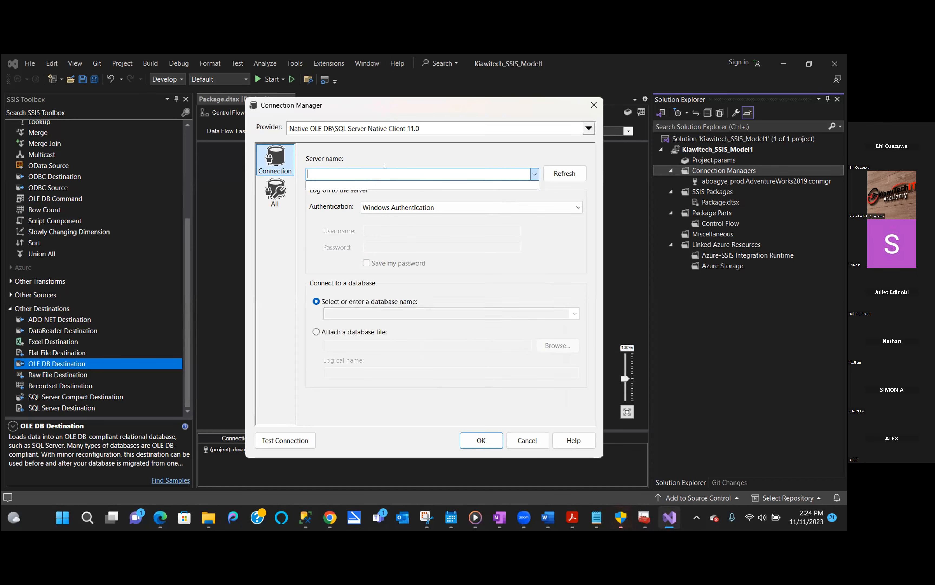
pyautogui.write('oagye')
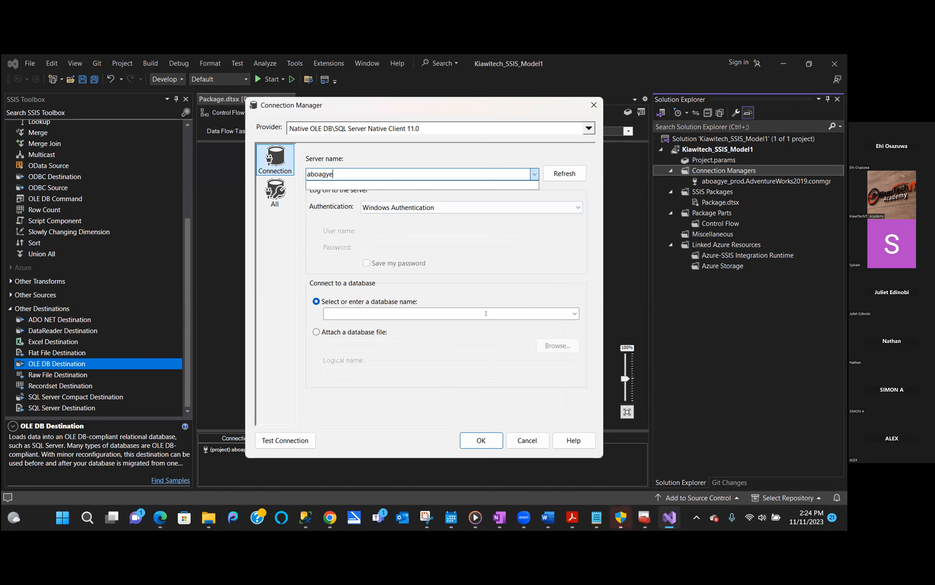
pyautogui.click(518, 327)
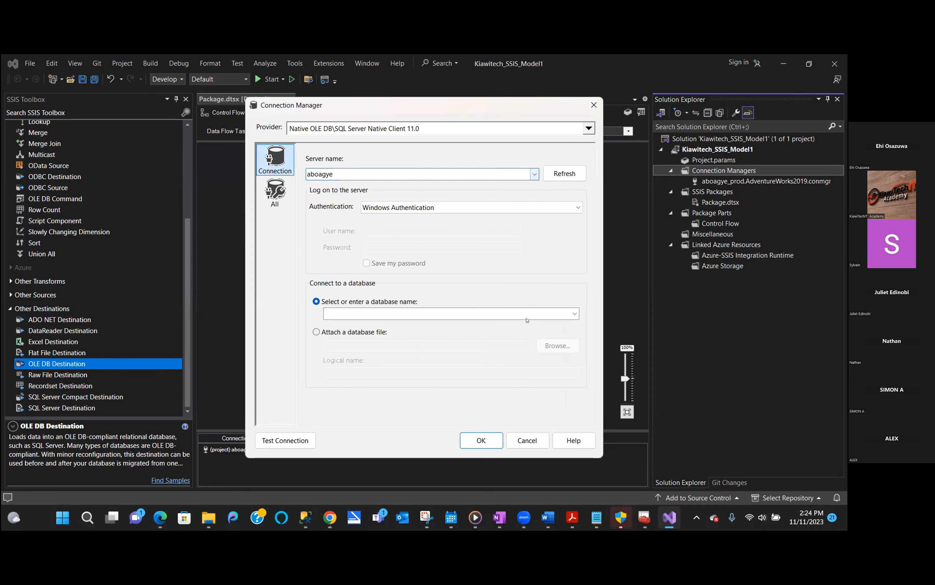
pyautogui.click(574, 313)
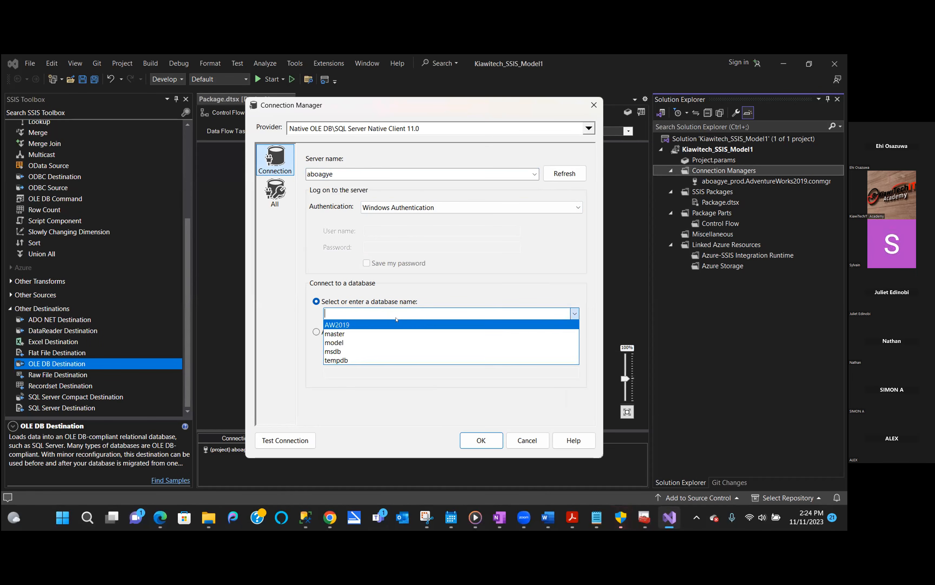
pyautogui.click(397, 326)
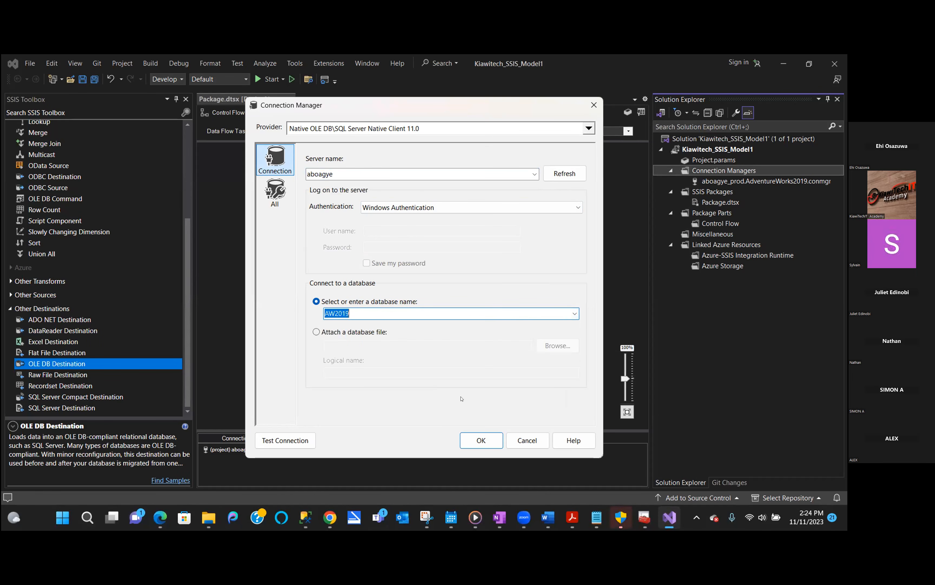
pyautogui.click(480, 440)
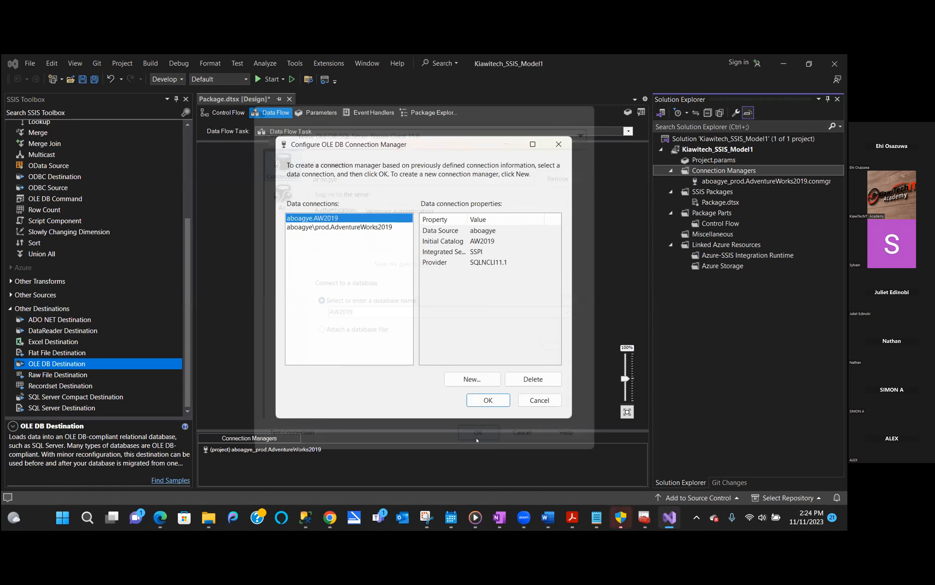
pyautogui.click(498, 398)
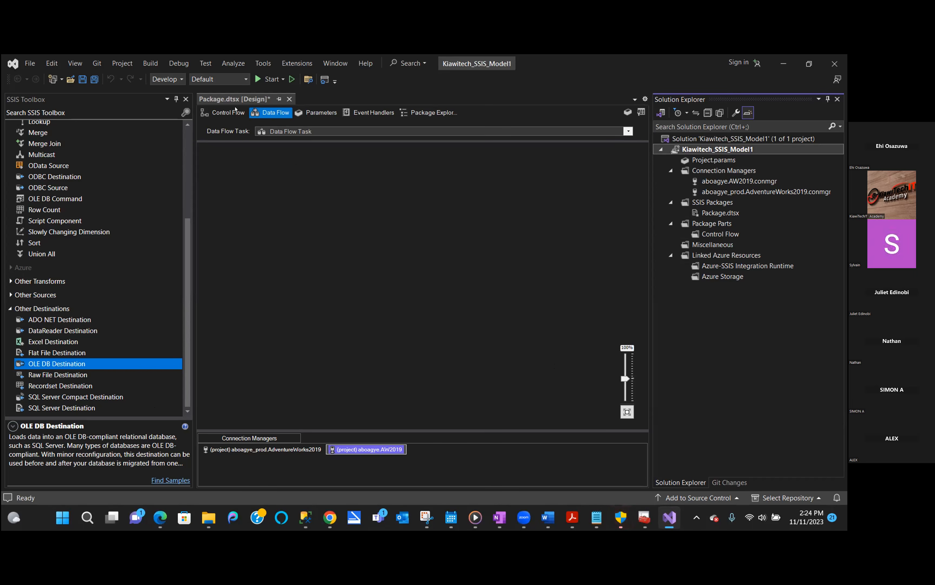
pyautogui.click(221, 113)
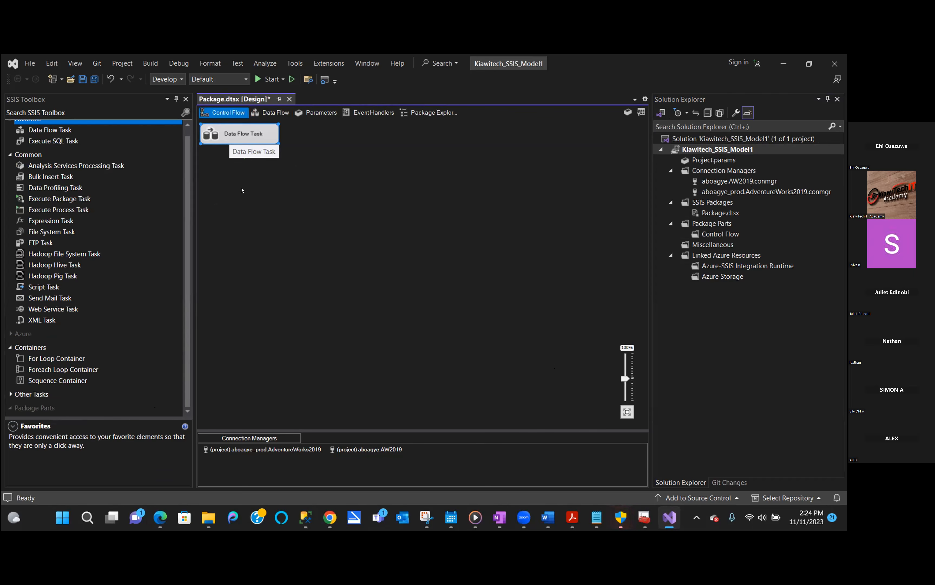
pyautogui.click(252, 135)
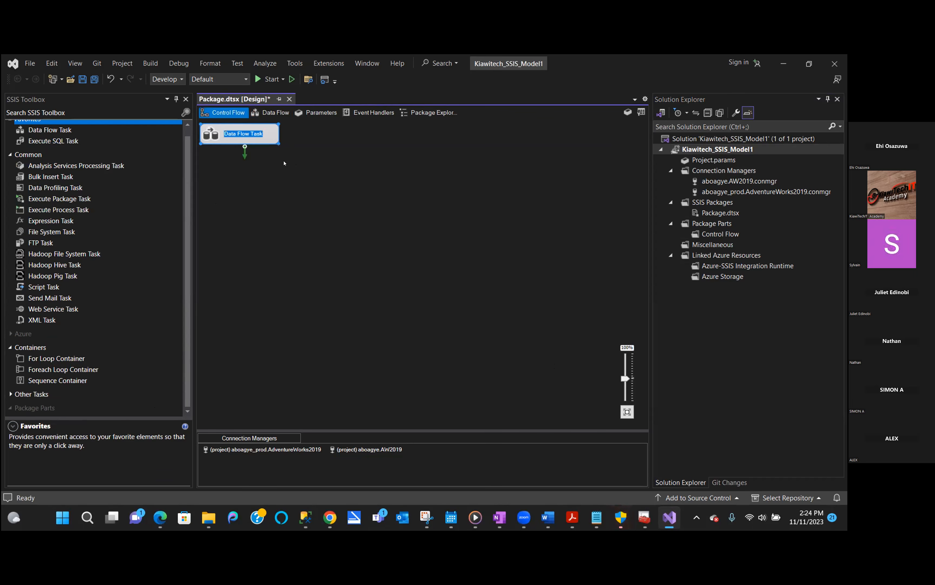
pyautogui.doubleClick(212, 134)
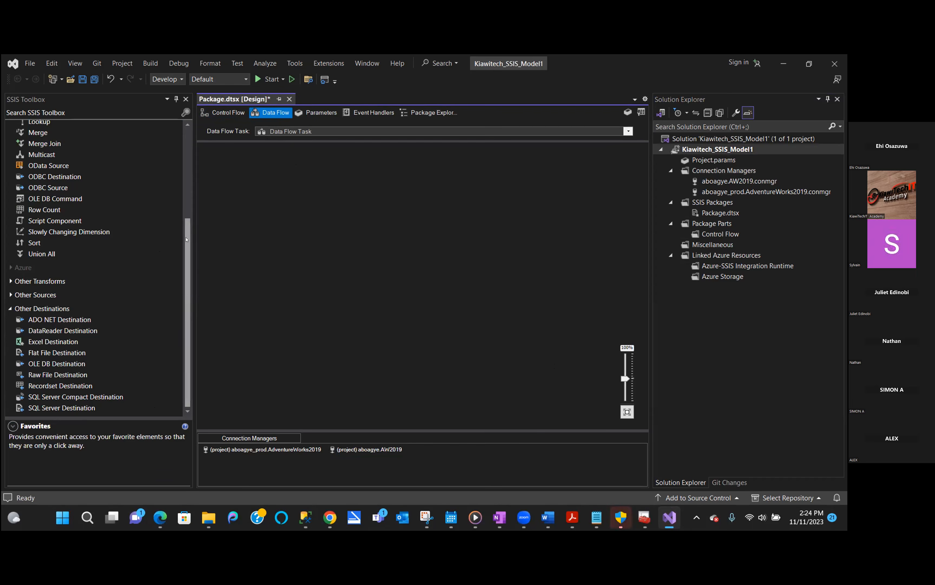
pyautogui.moveTo(188, 237); pyautogui.dragTo(199, 133)
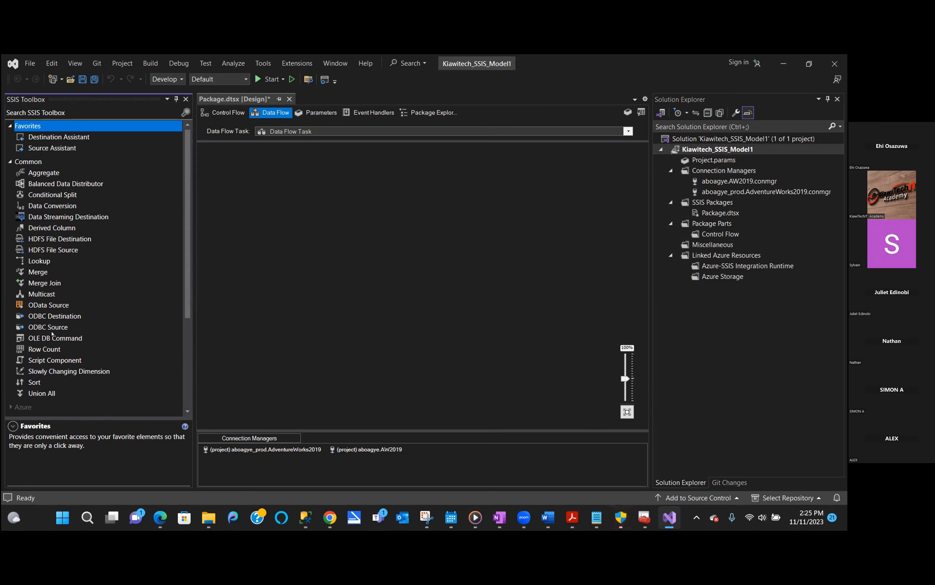
pyautogui.scroll(-4, 138, 414)
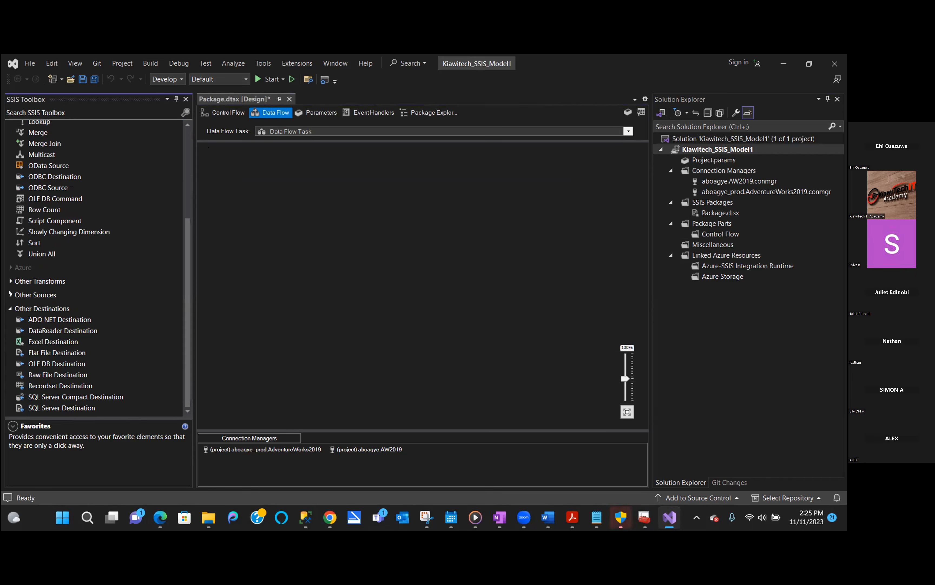
pyautogui.scroll(4, 10, 294)
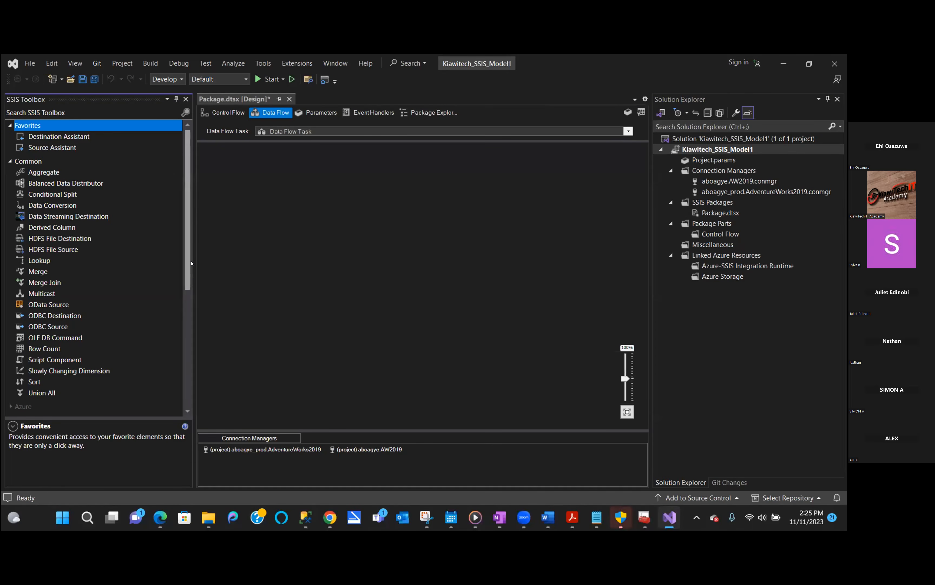
pyautogui.moveTo(191, 263); pyautogui.dragTo(172, 326)
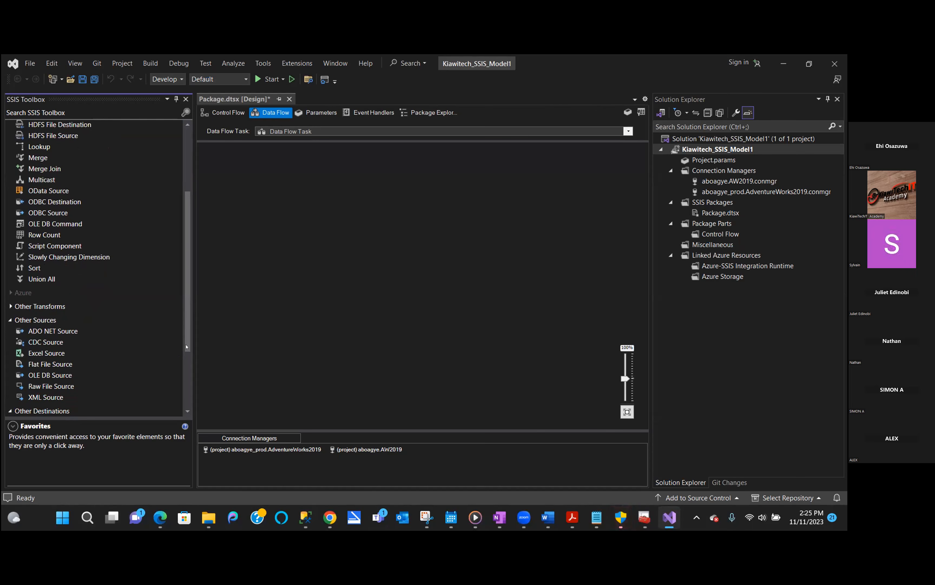
pyautogui.scroll(-2, 188, 327)
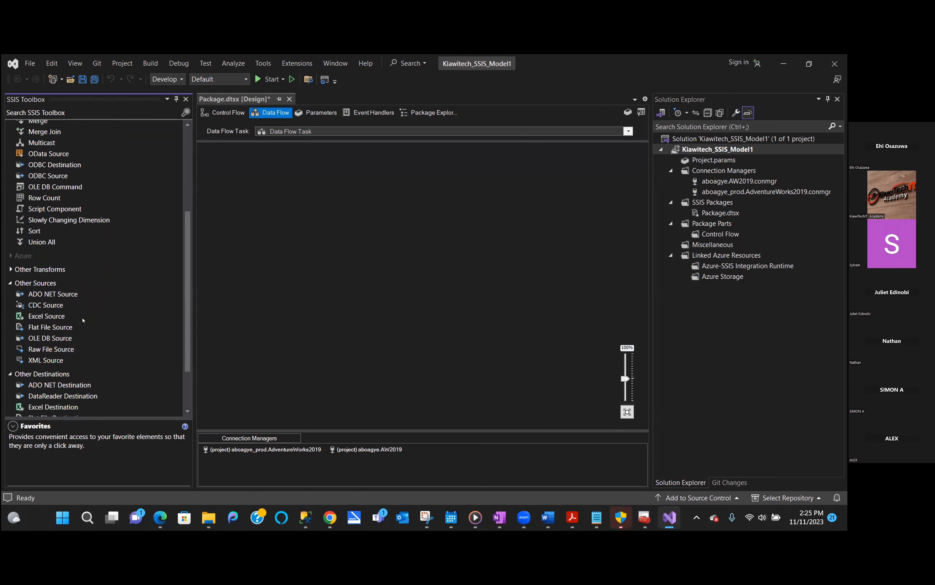
# - Add an OLE DB Source to the data flow and open its editor
pyautogui.doubleClick(53, 339)
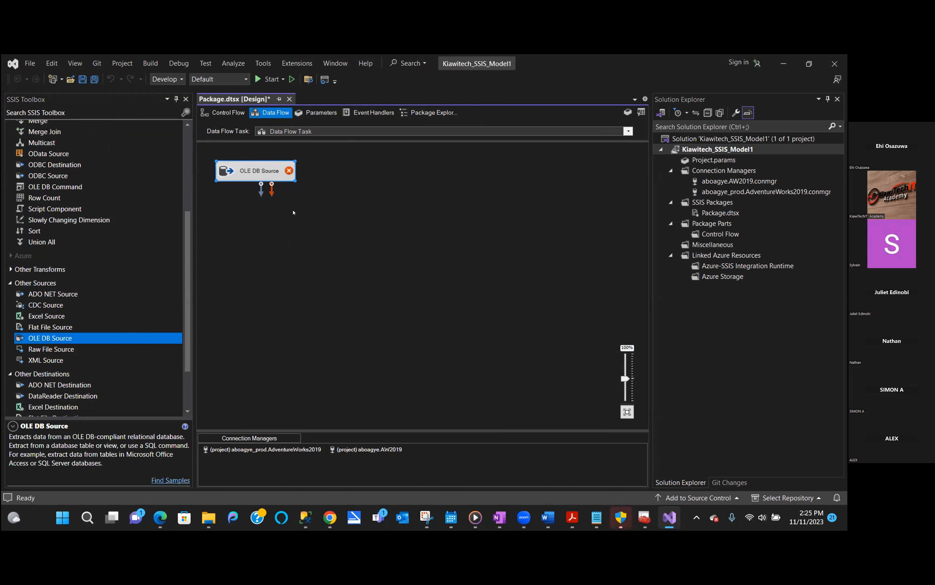
pyautogui.rightClick(277, 171)
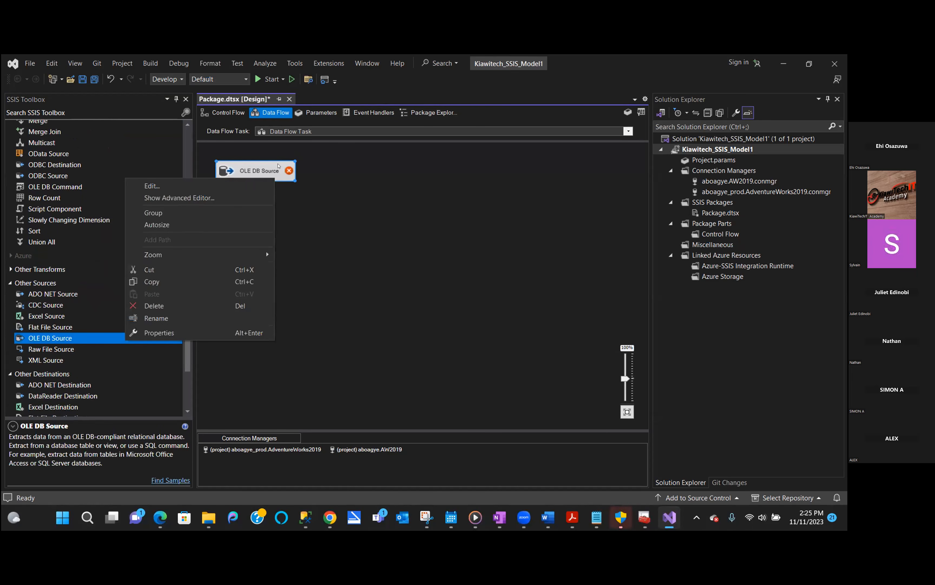
pyautogui.click(244, 184)
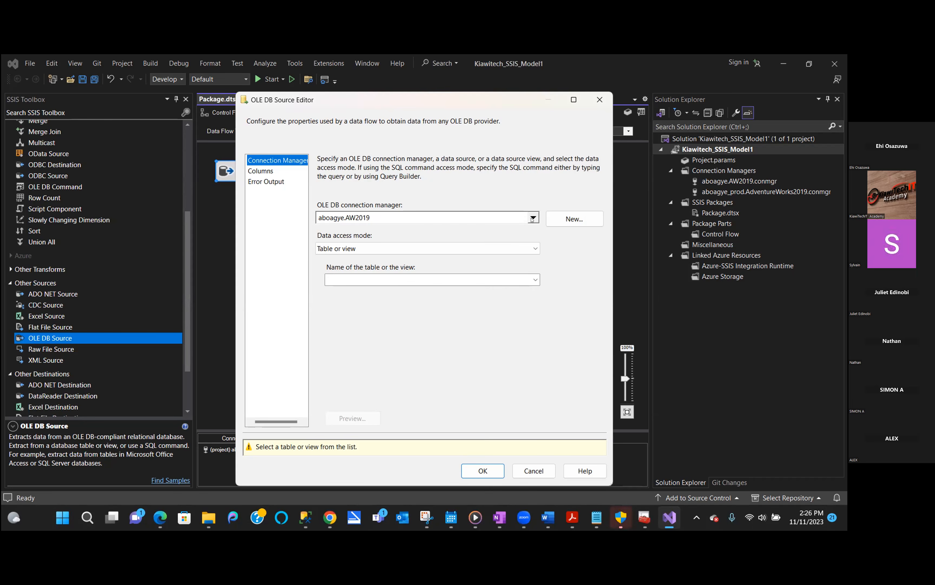
# - Point the OLE DB Source at the AdventureWorks2019 production connection and the [Person].[Person] table
pyautogui.click(533, 218)
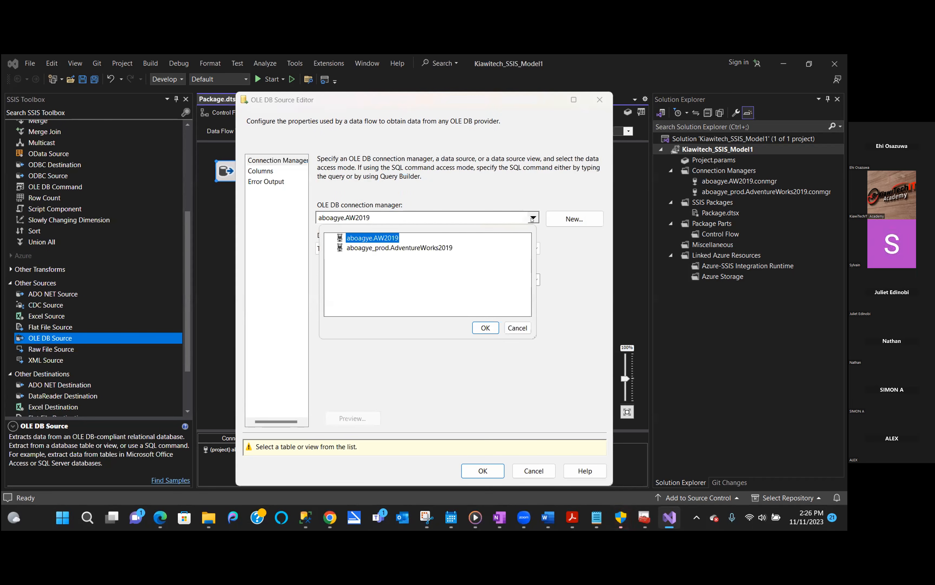
pyautogui.click(418, 247)
pyautogui.click(484, 327)
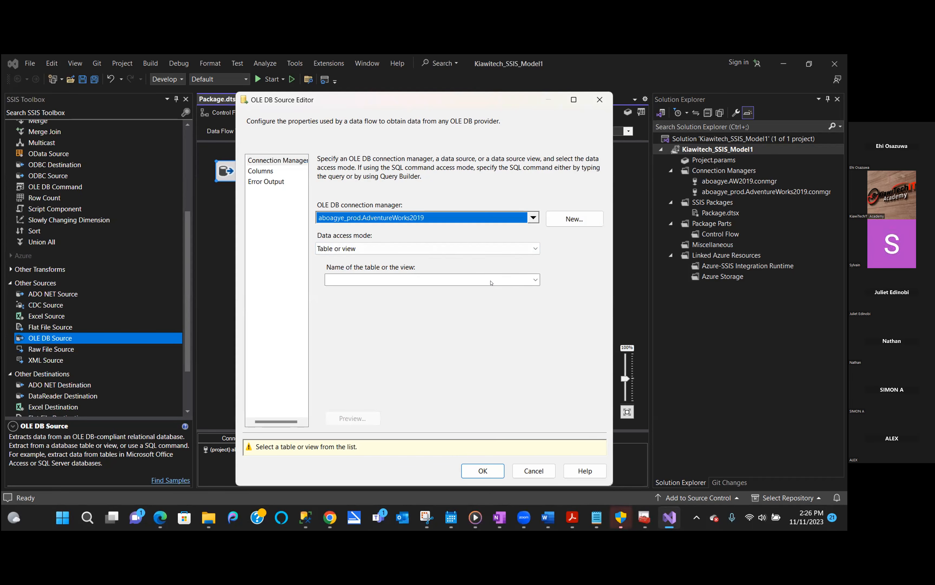
pyautogui.click(520, 282)
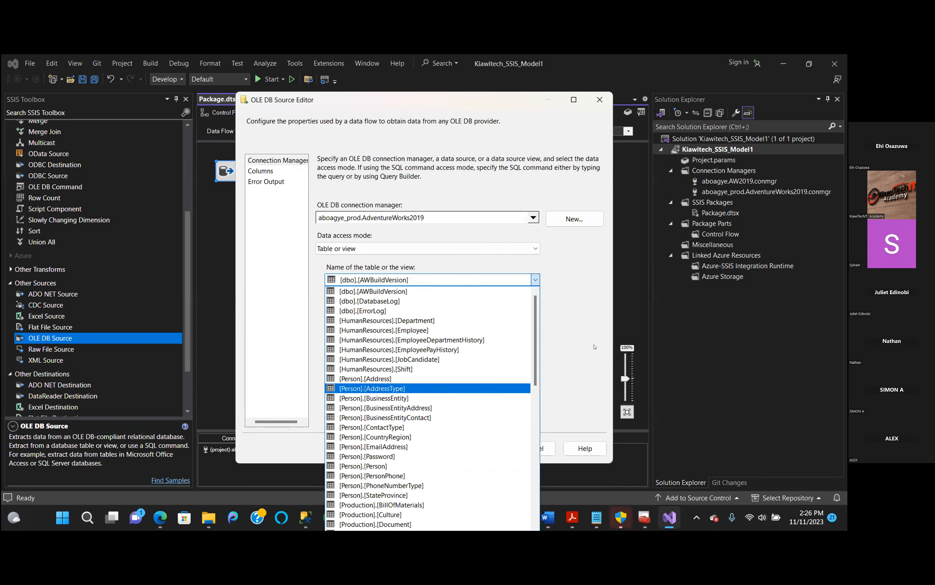
pyautogui.click(397, 466)
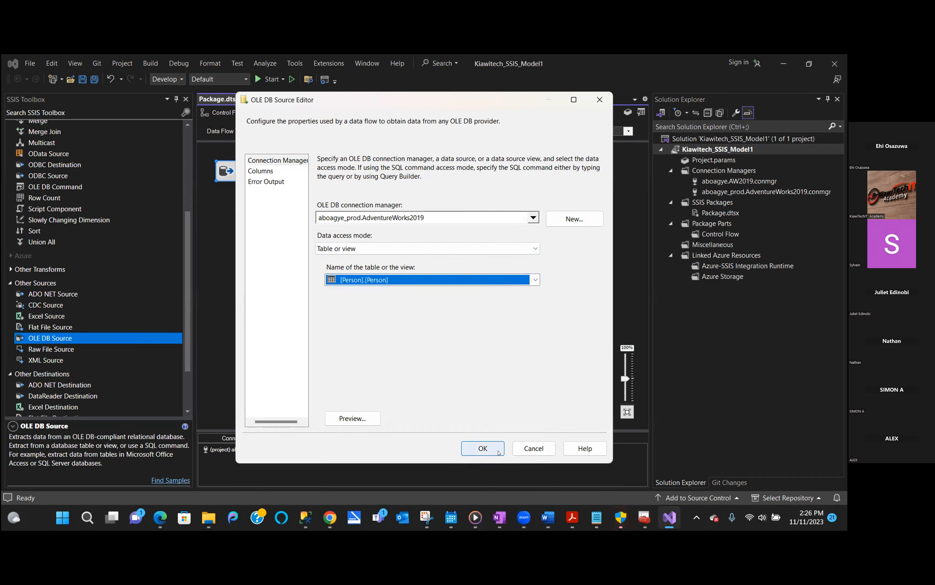
pyautogui.click(483, 447)
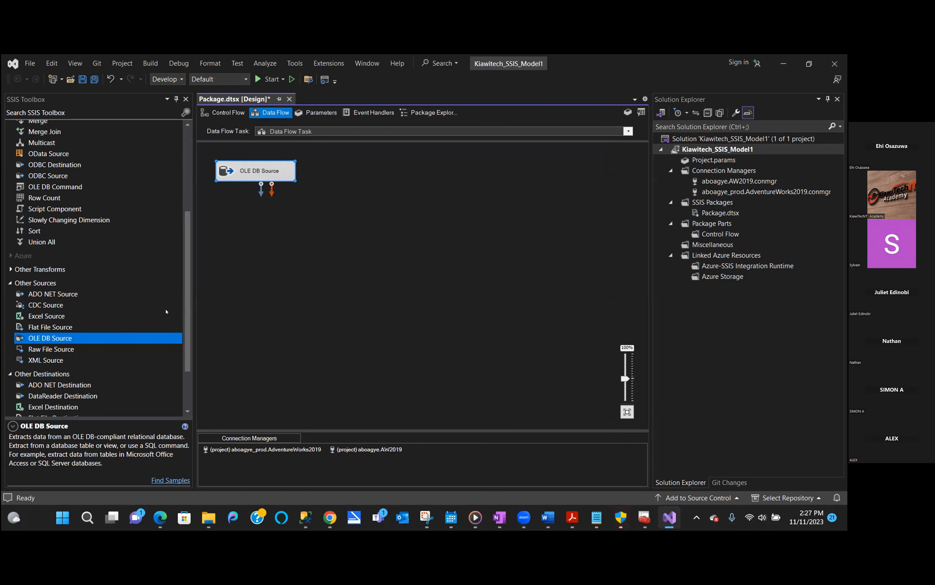
# - Add an OLE DB Destination below the source from the toolbox's Other Destinations
pyautogui.click(11, 284)
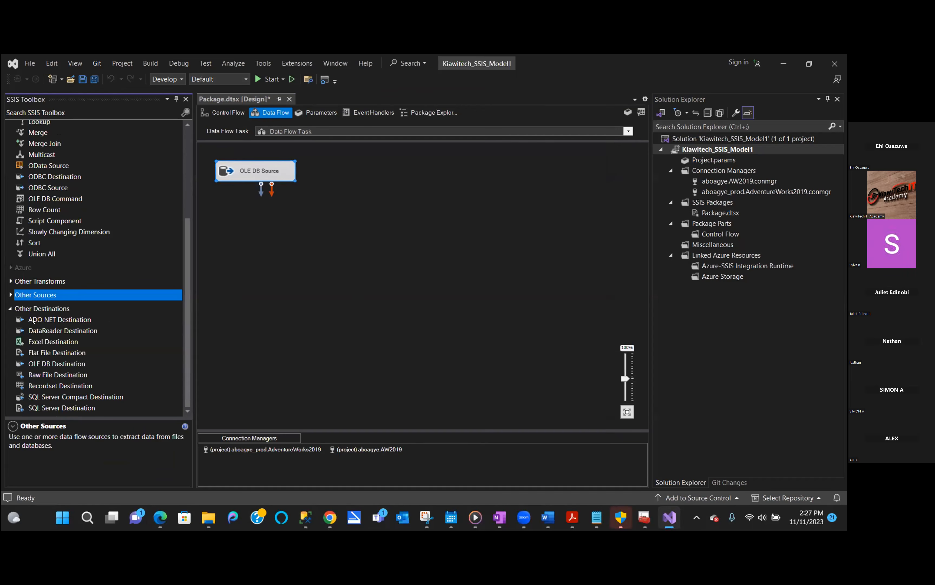
pyautogui.click(11, 307)
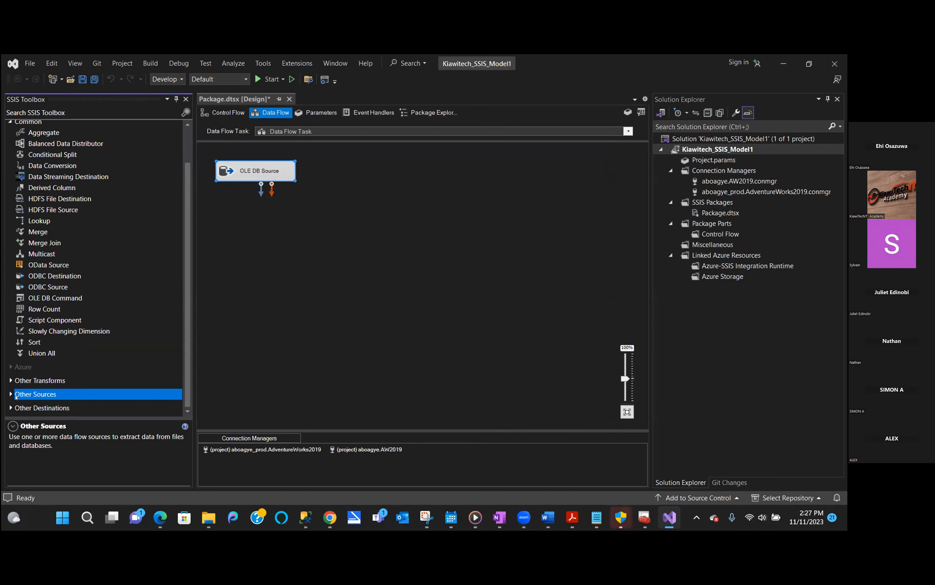
pyautogui.click(12, 405)
pyautogui.scroll(-3, 165, 397)
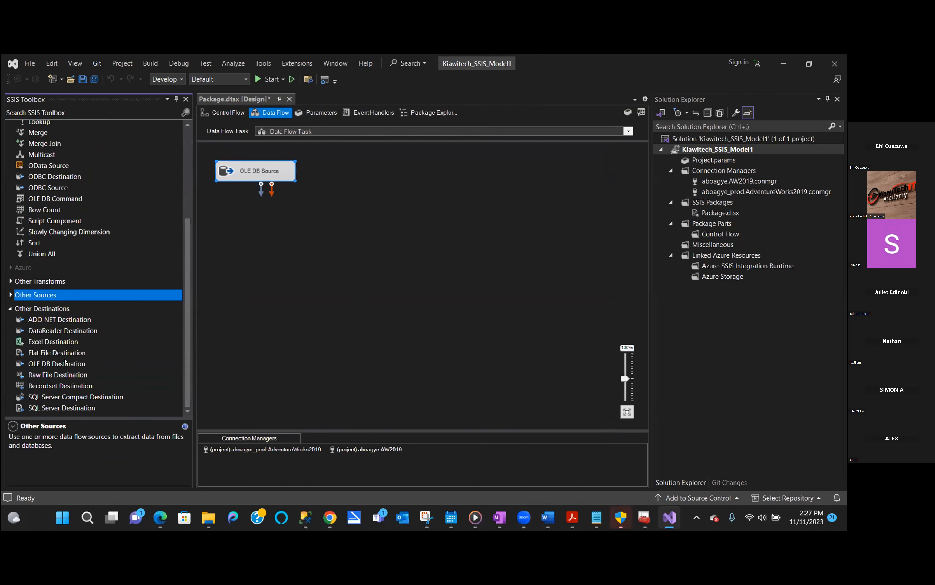
pyautogui.moveTo(65, 363); pyautogui.dragTo(293, 228)
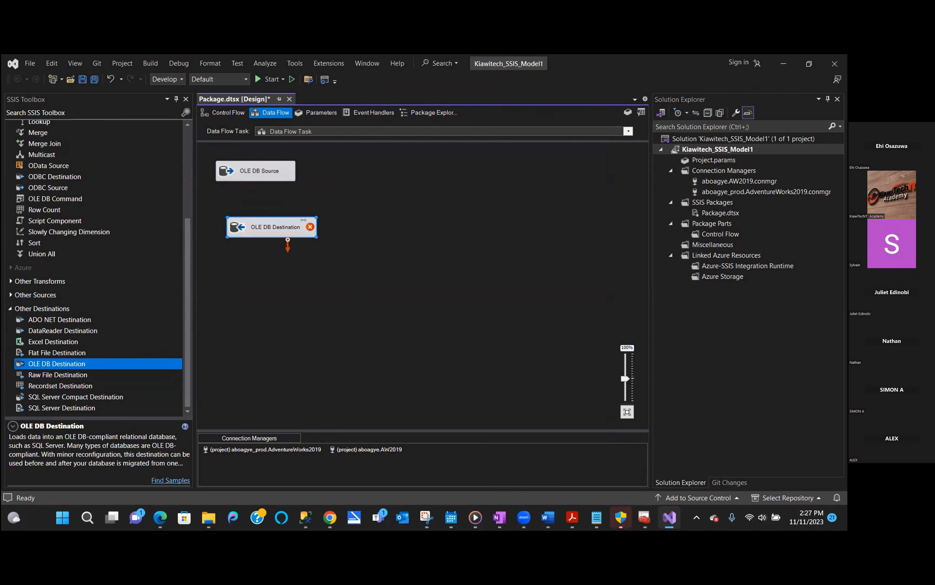
# - Connect the OLE DB Source's output path to the OLE DB Destination
pyautogui.rightClick(294, 228)
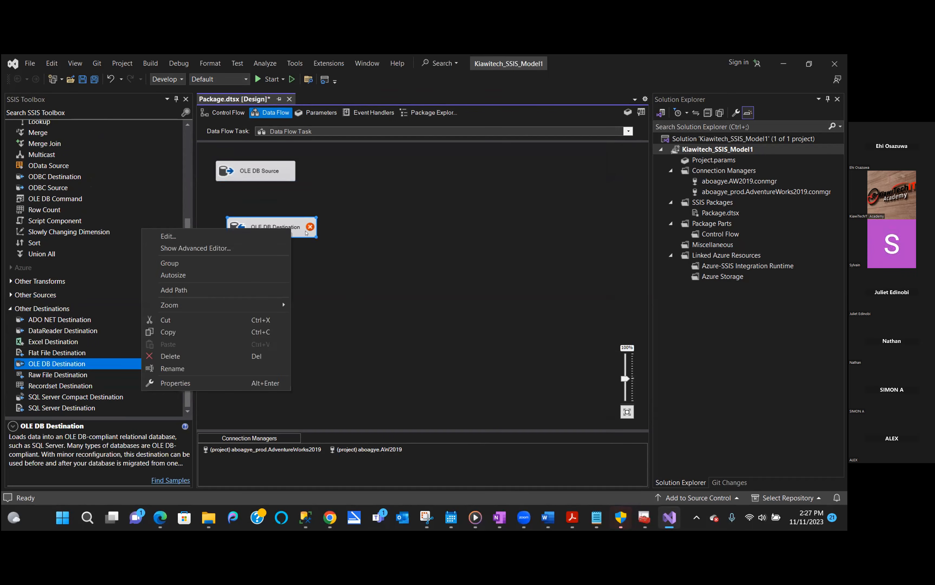
pyautogui.click(405, 176)
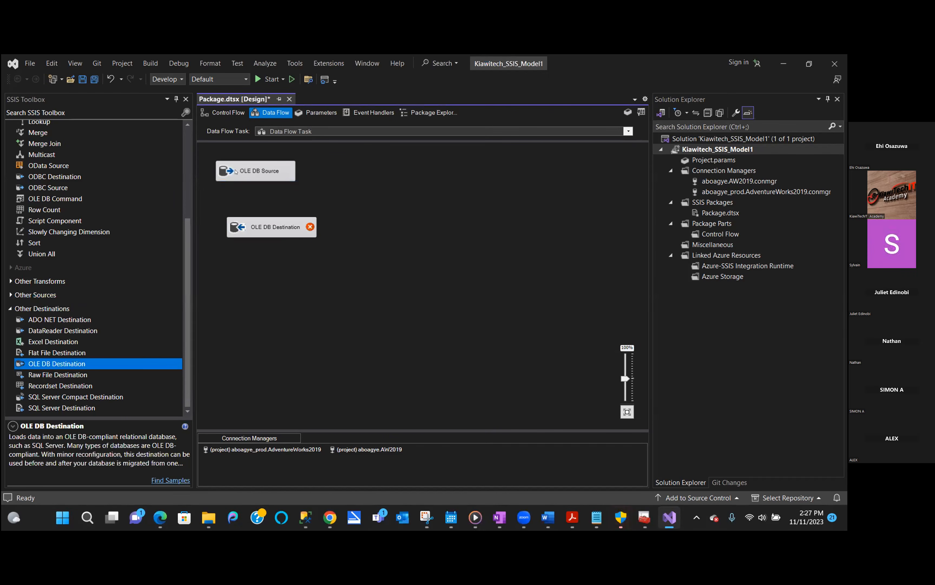
pyautogui.click(253, 174)
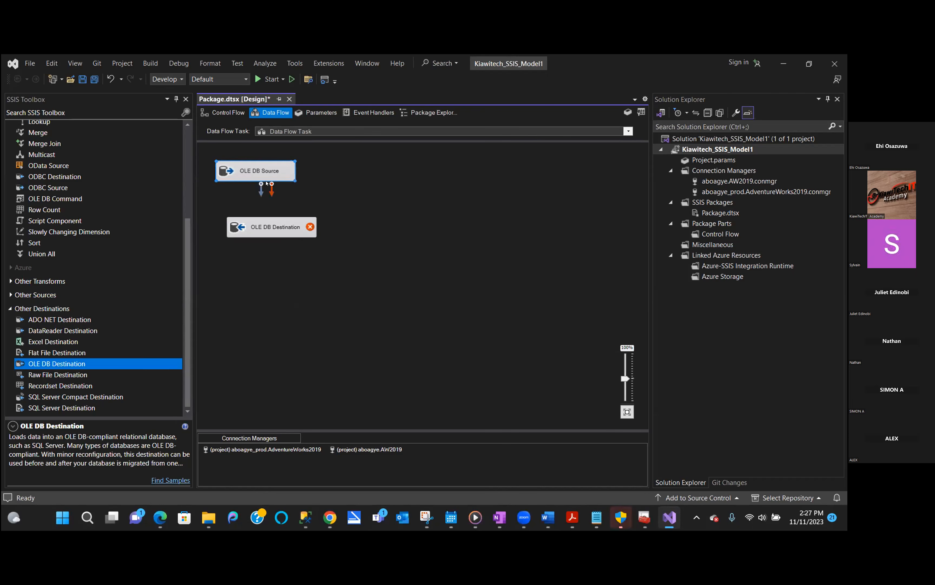
pyautogui.moveTo(259, 194); pyautogui.dragTo(271, 228)
pyautogui.click(314, 206)
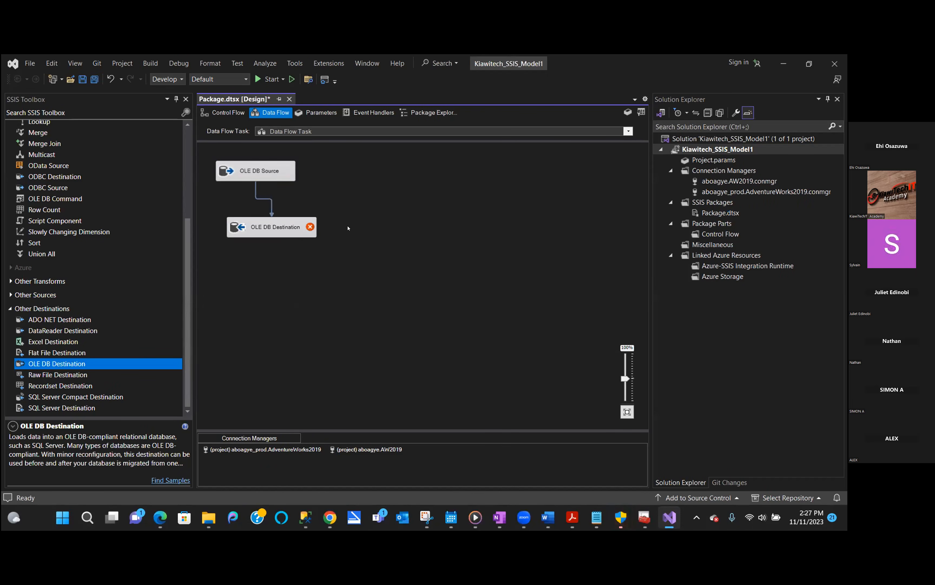
# - Open the OLE DB Destination settings and keep the AW2019 connection manager
pyautogui.doubleClick(282, 228)
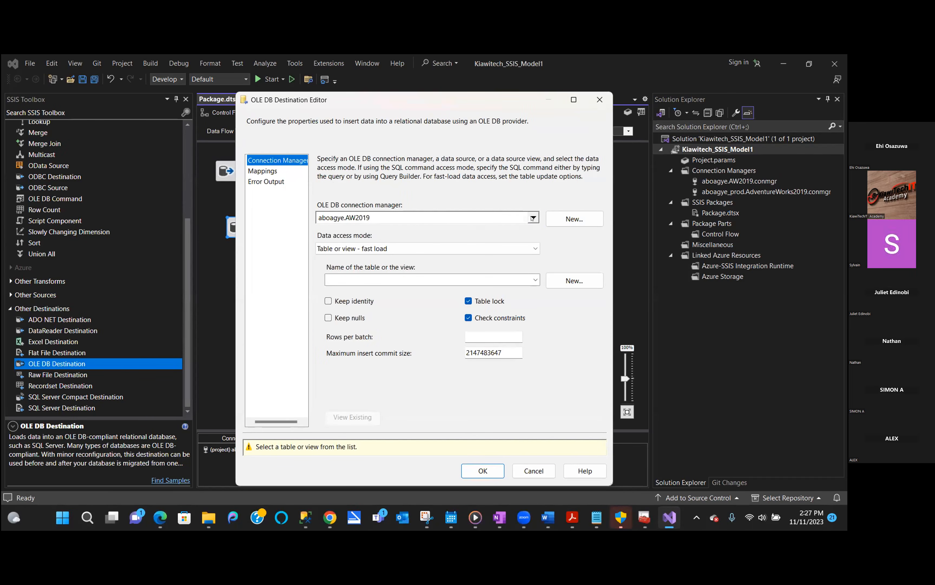
pyautogui.click(533, 219)
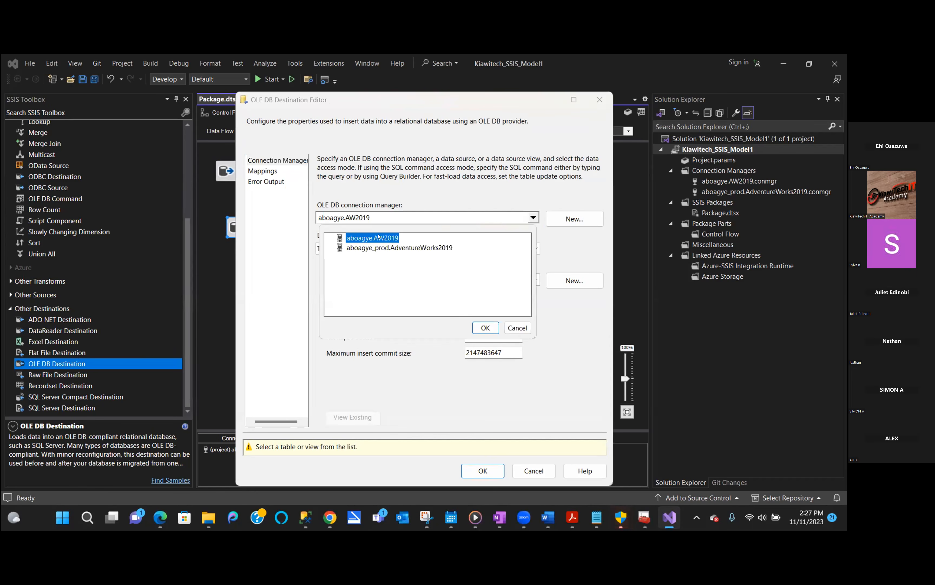
pyautogui.click(485, 328)
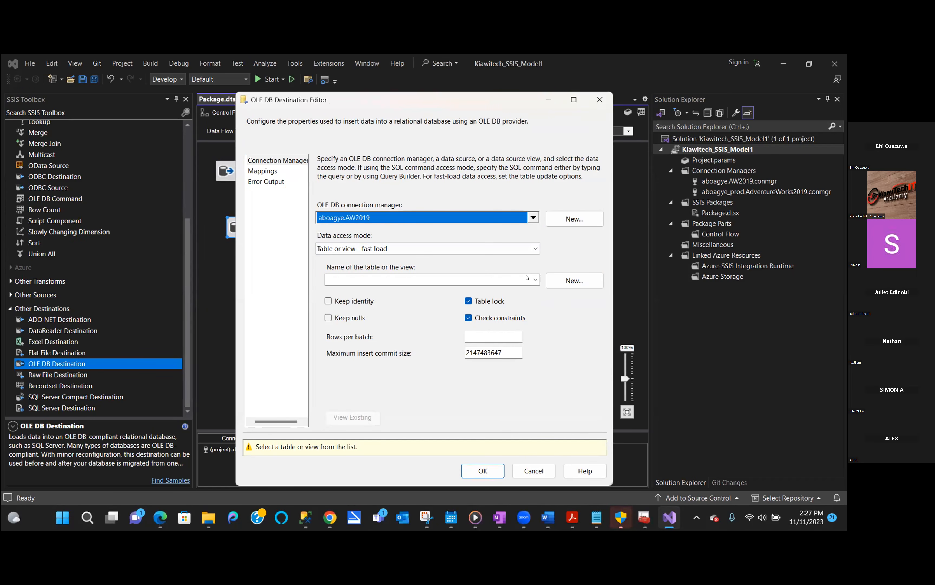
# - Create a new destination table named dbo.person by editing the generated CREATE TABLE script
pyautogui.click(581, 285)
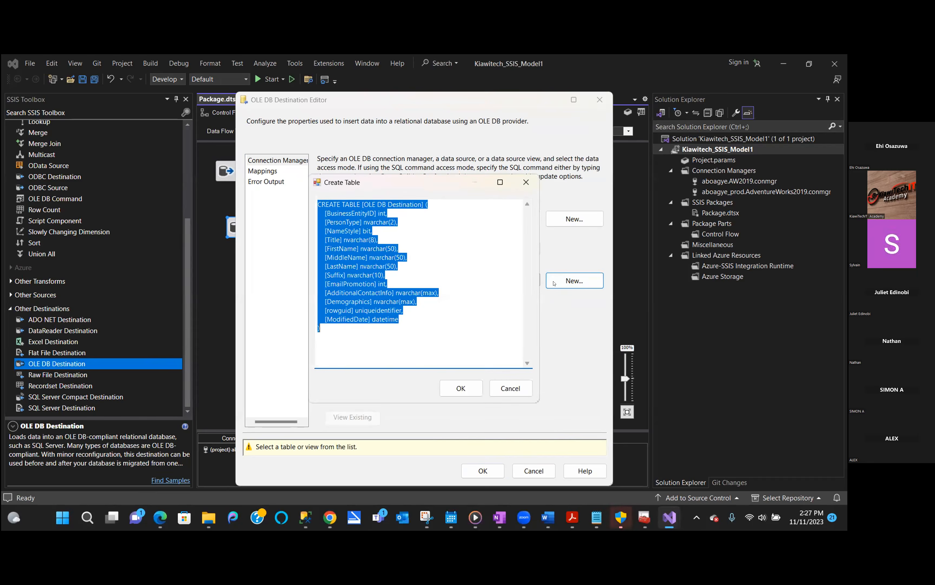
pyautogui.click(376, 204)
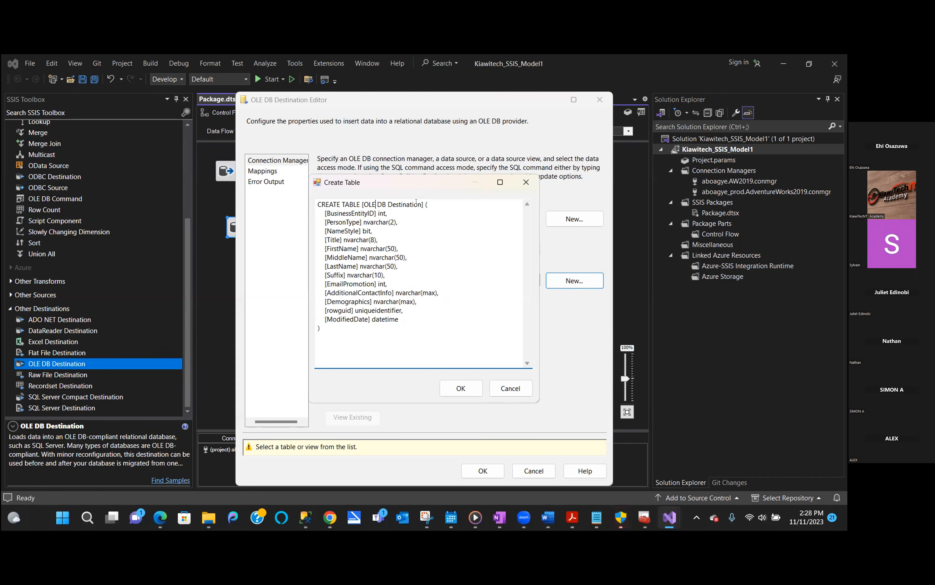
pyautogui.moveTo(422, 204); pyautogui.dragTo(360, 199)
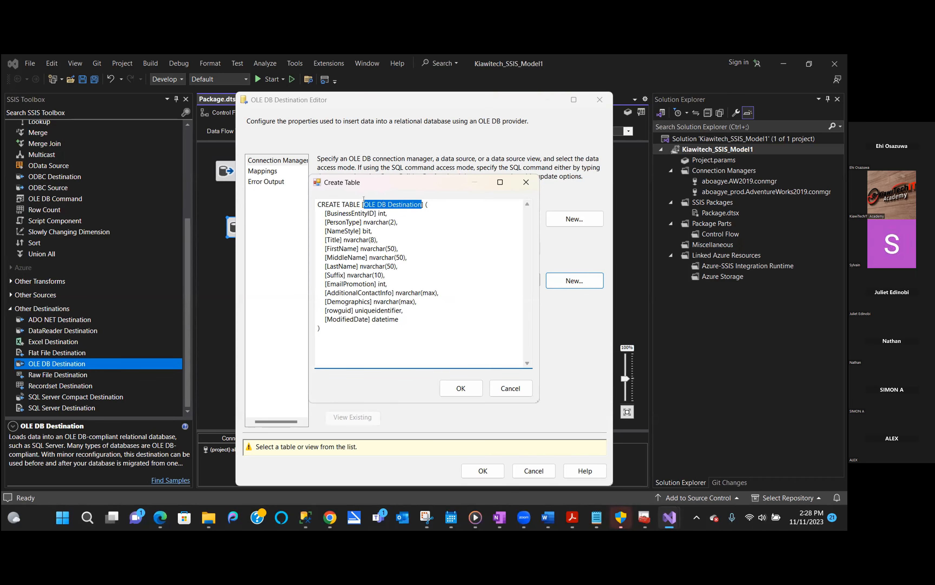
pyautogui.write('P')
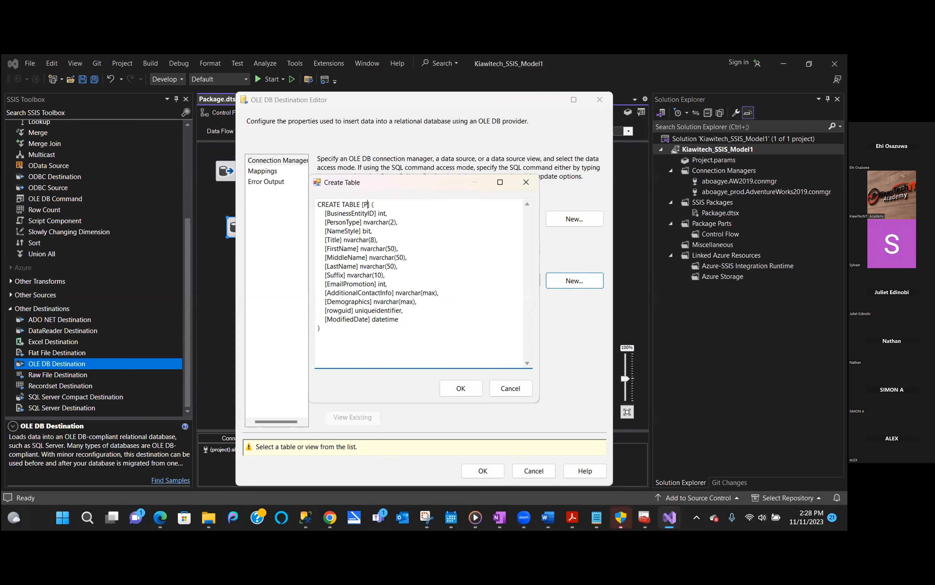
pyautogui.write('E')
pyautogui.press('BackSpace')
pyautogui.press('BackSpace')
pyautogui.write('dbo.pearson')
pyautogui.press('BackSpace')
pyautogui.press('BackSpace')
pyautogui.press('BackSpace')
pyautogui.press('BackSpace')
pyautogui.press('BackSpace')
pyautogui.write('rson')
pyautogui.click(459, 389)
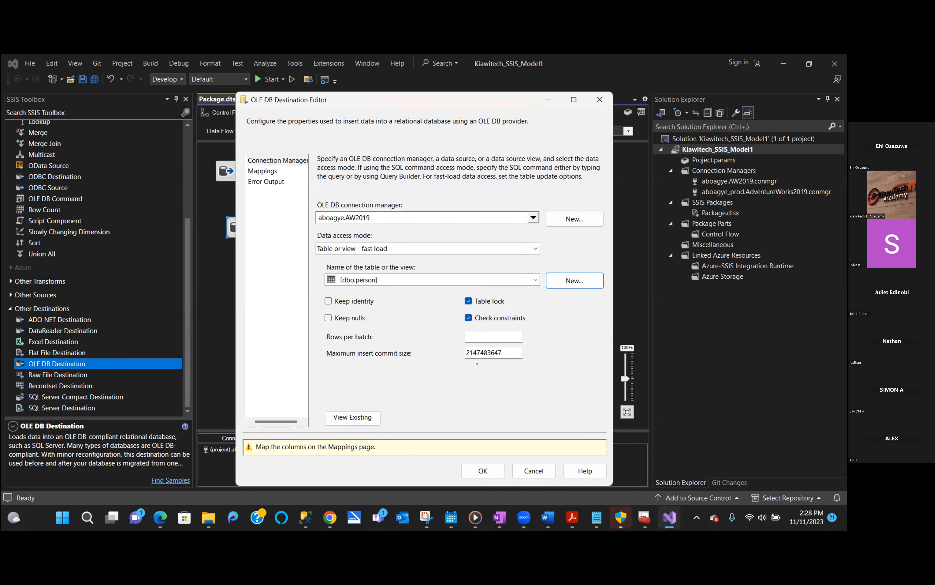
pyautogui.click(262, 170)
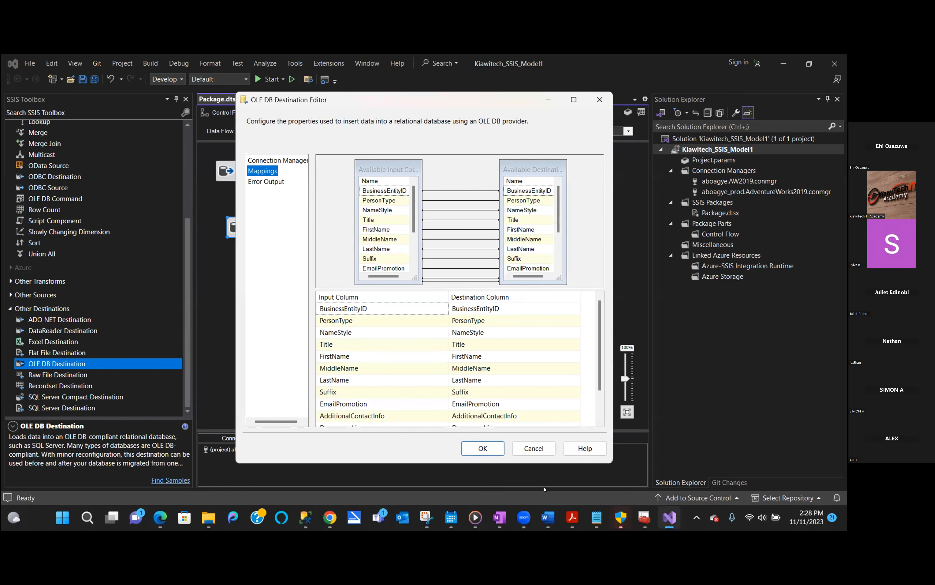
# - Accept the one-to-one column mappings and close the OLE DB Destination Editor
pyautogui.click(484, 448)
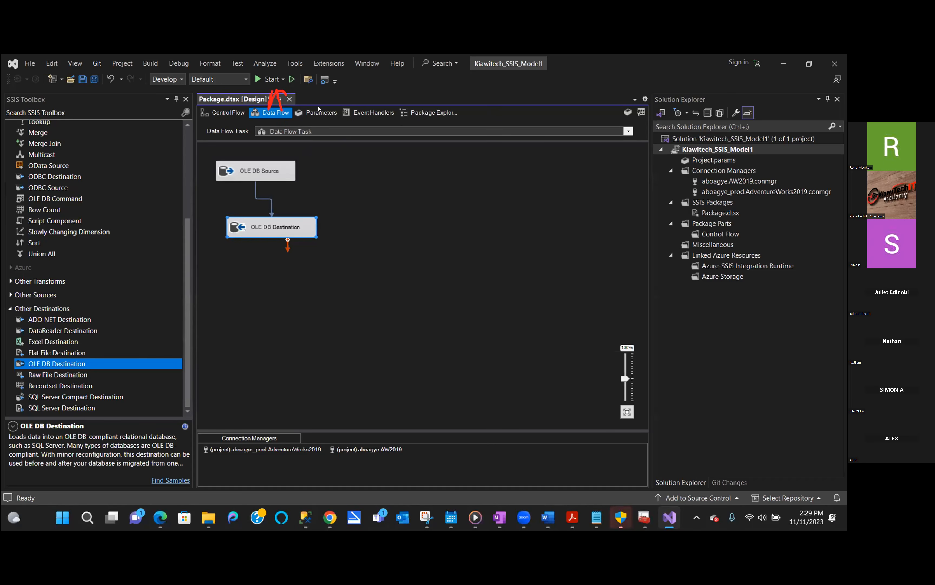
# - Run the package in debug mode, moving 19,972 rows from source to destination
pyautogui.click(784, 68)
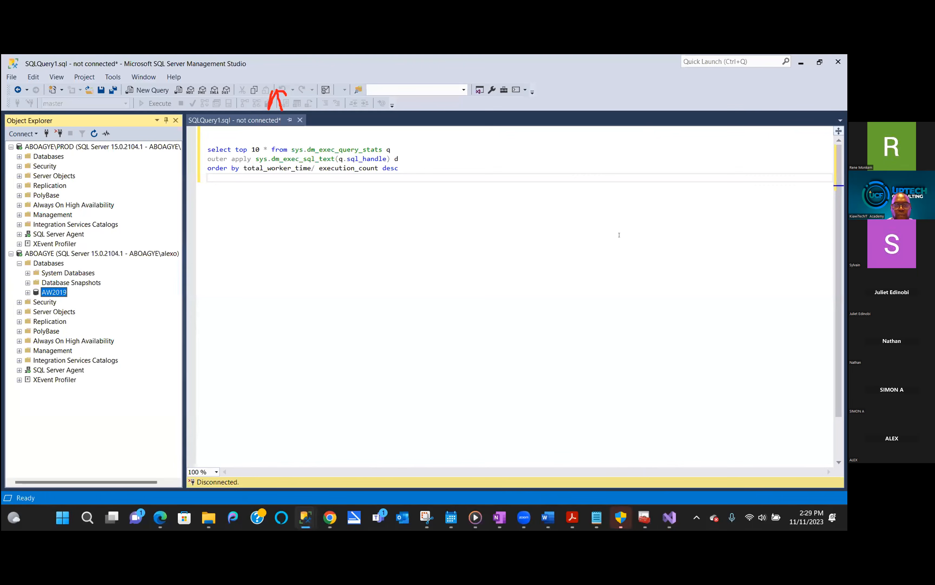
pyautogui.click(659, 516)
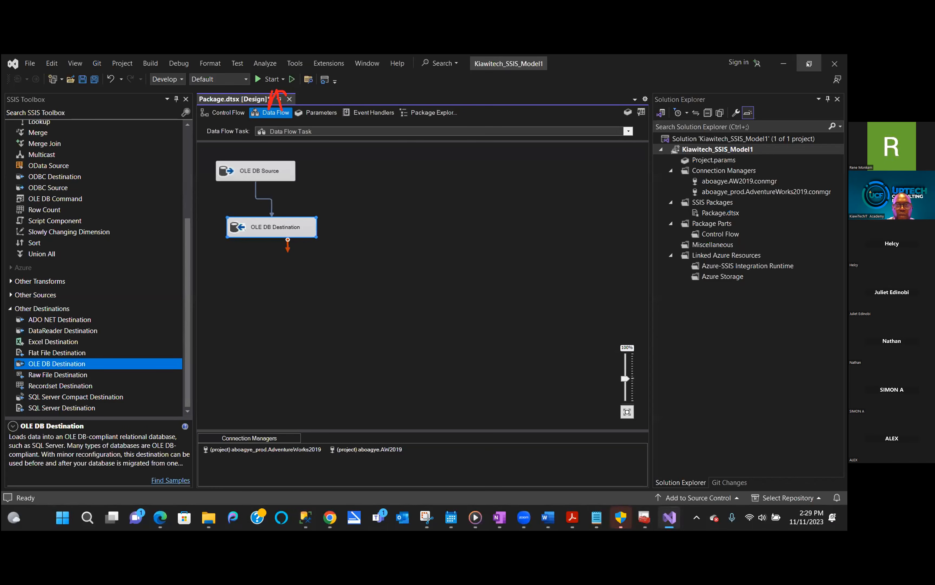
pyautogui.click(796, 64)
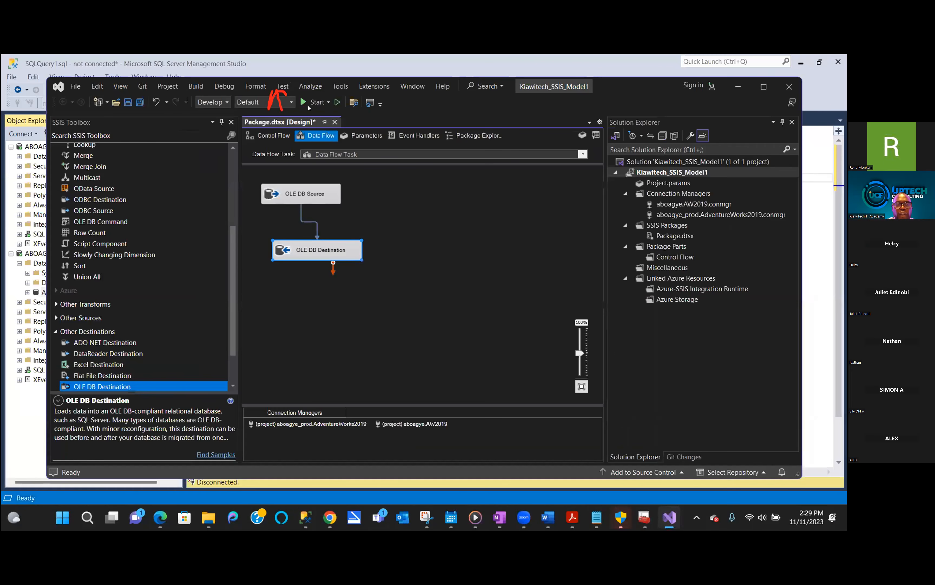
pyautogui.click(308, 102)
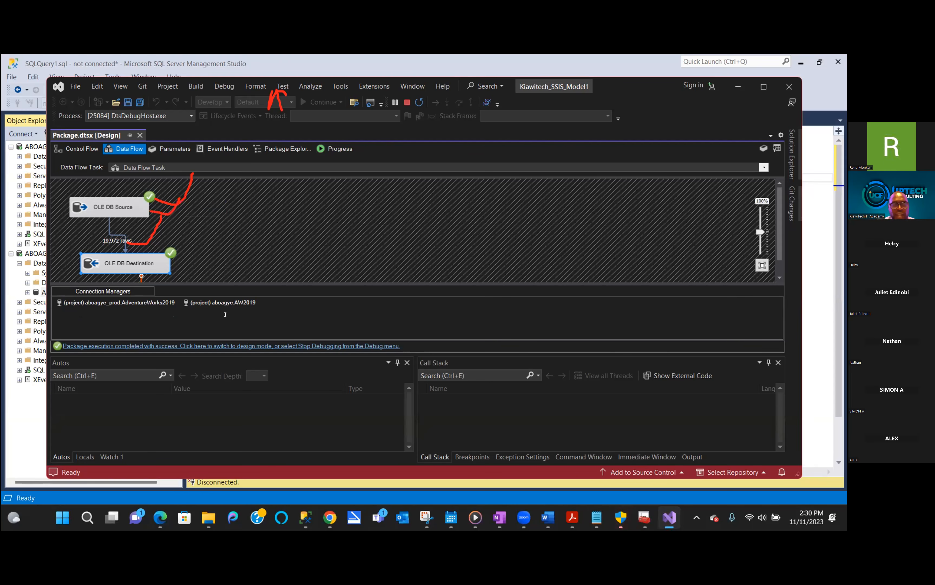
pyautogui.click(28, 414)
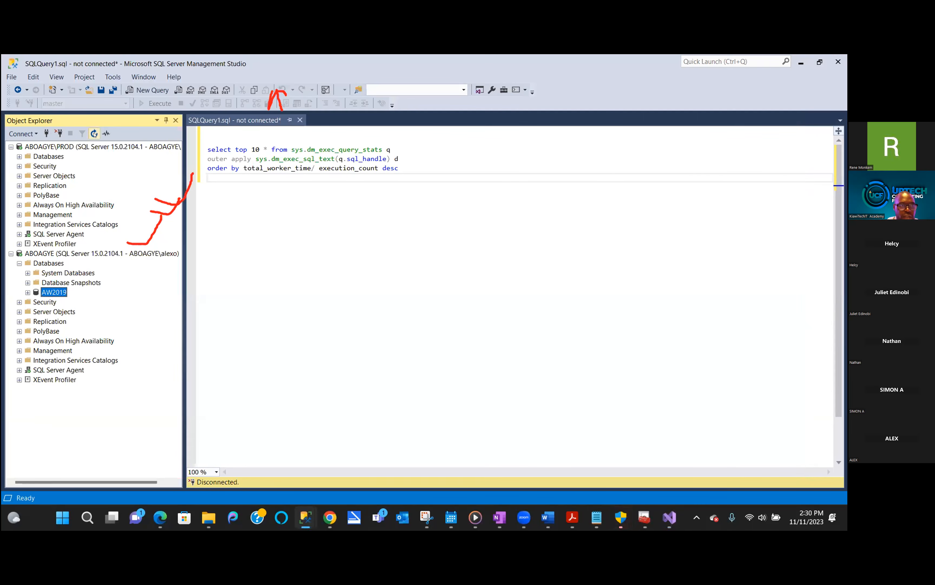
# - Write a 'select * from' query on dbo.person, dragging the table in from AW2019's Tables
pyautogui.click(27, 292)
pyautogui.click(36, 312)
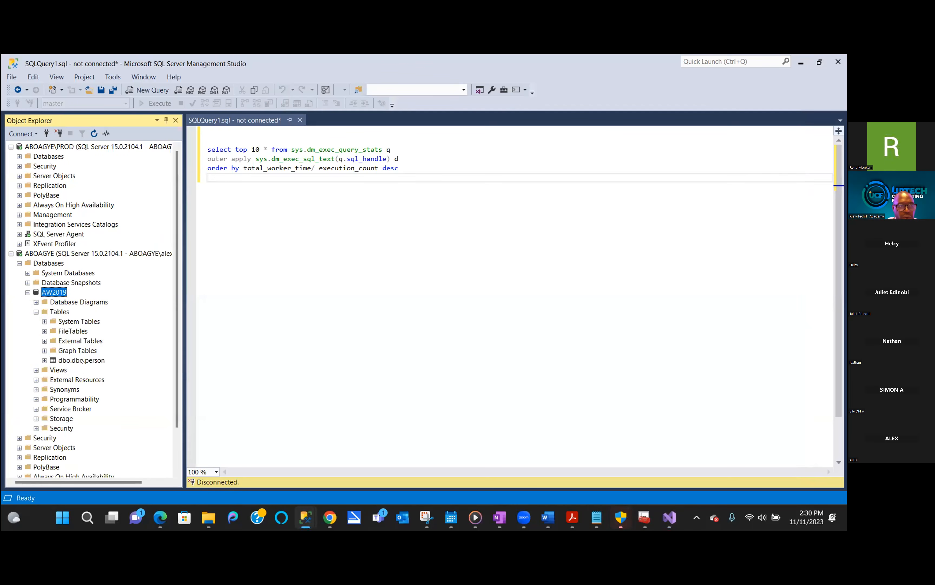
pyautogui.click(82, 361)
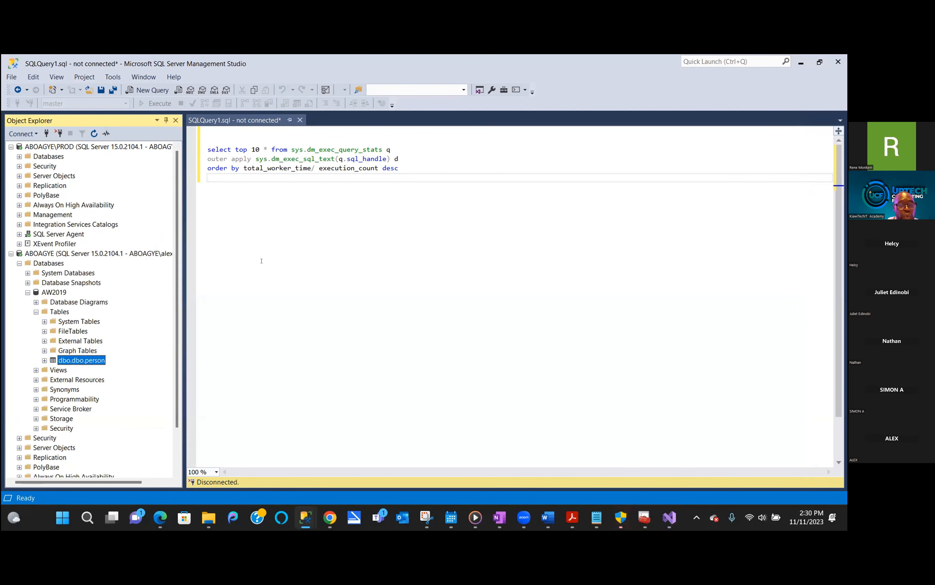
pyautogui.click(245, 198)
pyautogui.press('Return')
pyautogui.press('Return')
pyautogui.press('Return')
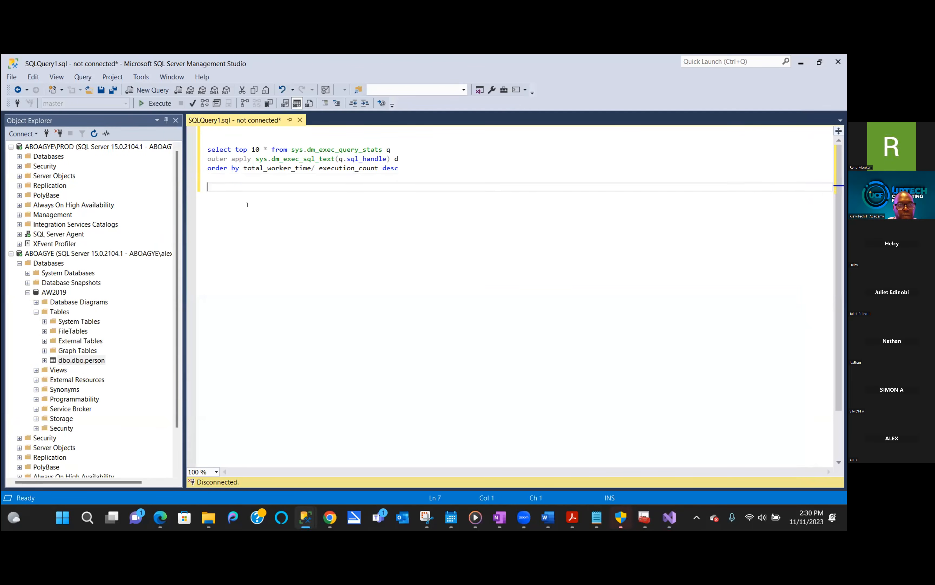
pyautogui.write('select')
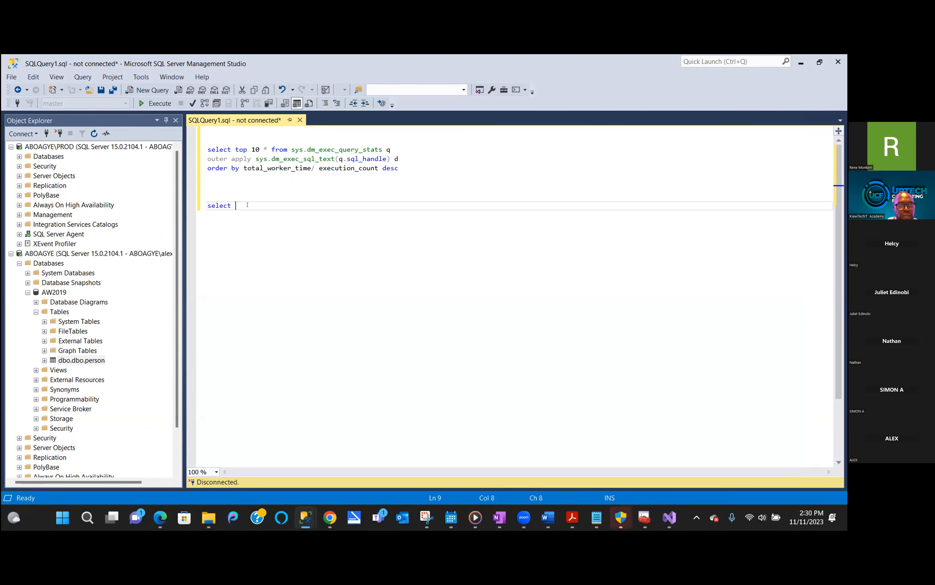
pyautogui.write(' * from')
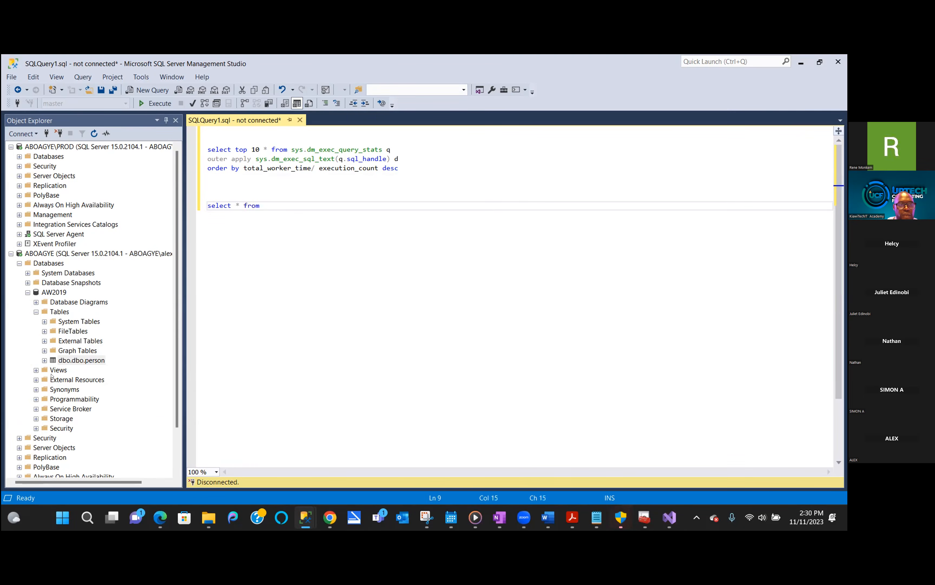
pyautogui.moveTo(80, 361); pyautogui.dragTo(267, 206)
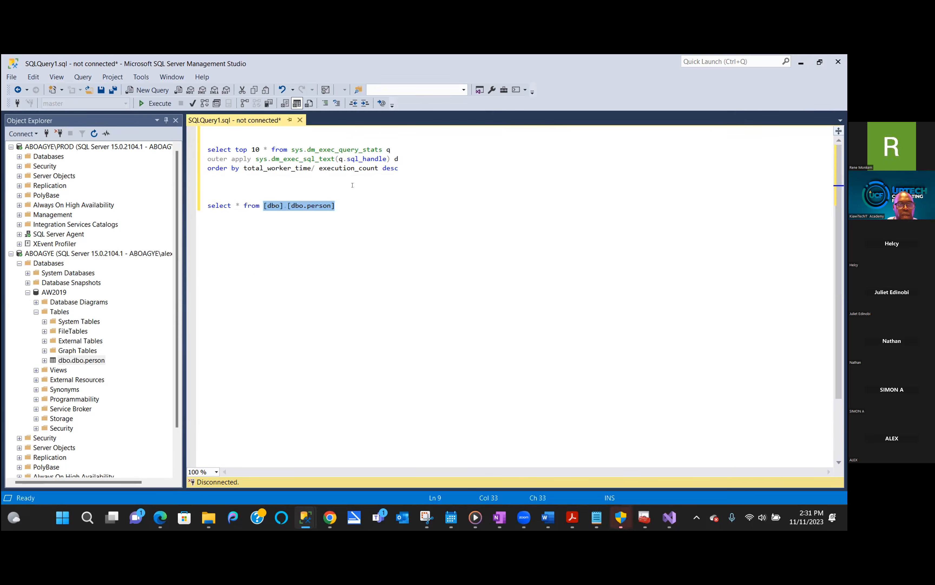
pyautogui.moveTo(336, 207); pyautogui.dragTo(260, 197)
pyautogui.click(81, 360)
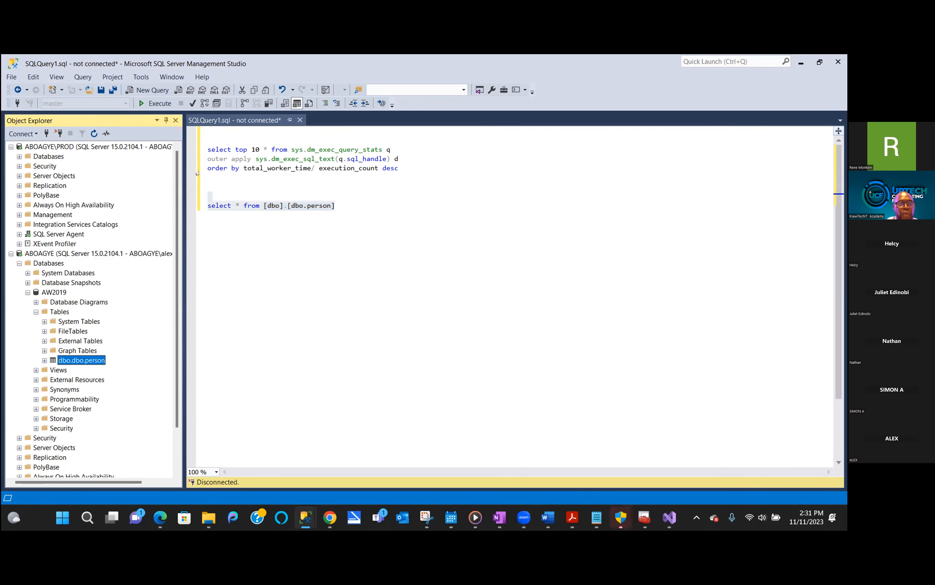
pyautogui.moveTo(338, 206); pyautogui.dragTo(207, 205)
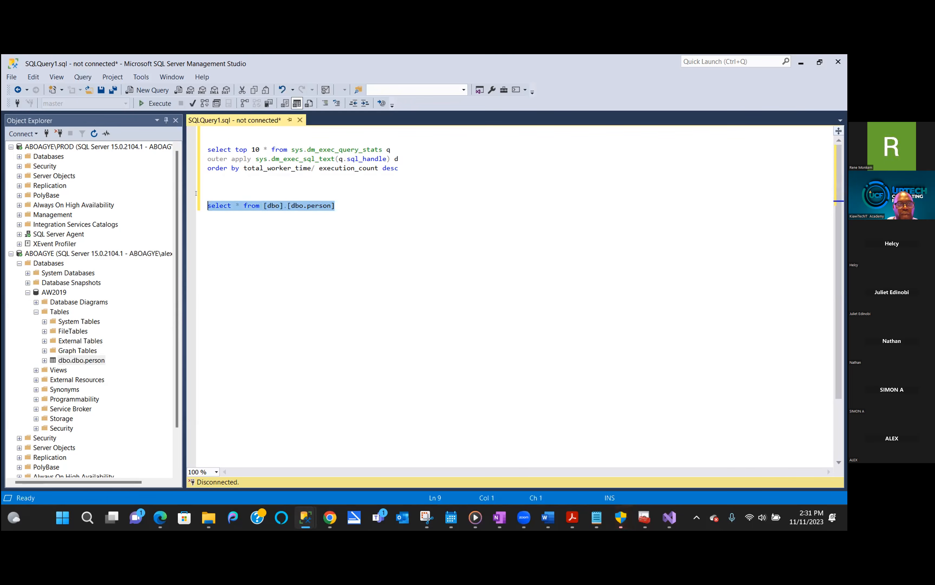
# - Run the query, connect to the server, then rerun it against the AW2019 database
pyautogui.click(157, 104)
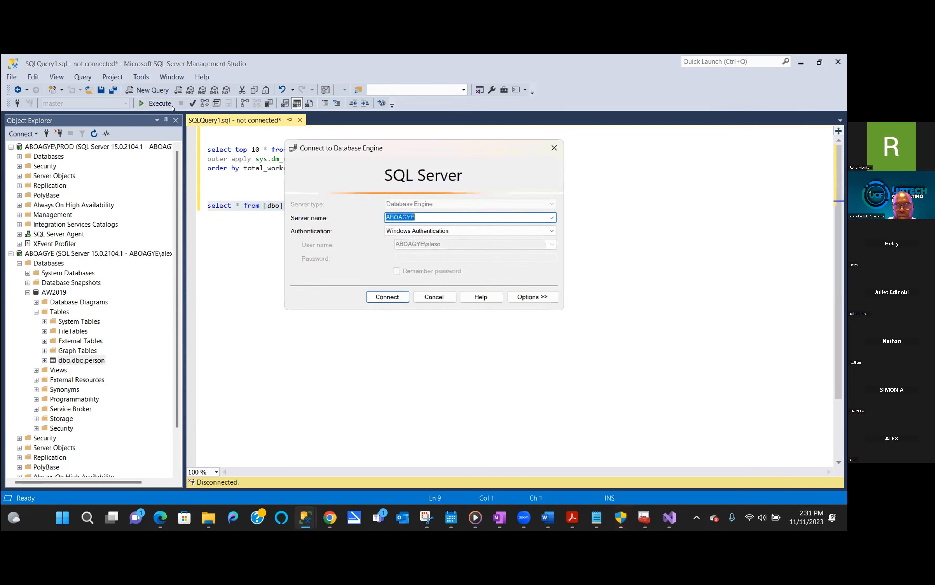
pyautogui.click(385, 297)
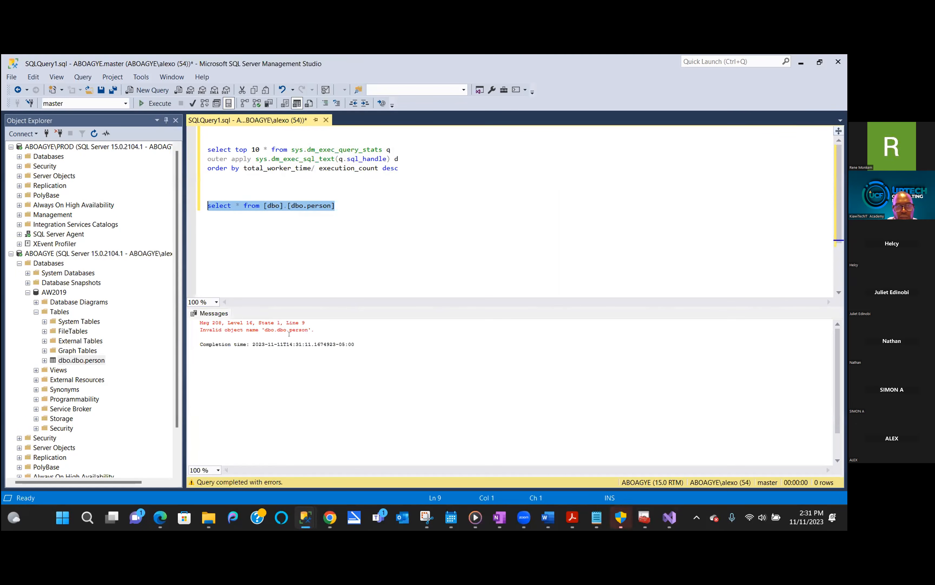
pyautogui.click(337, 247)
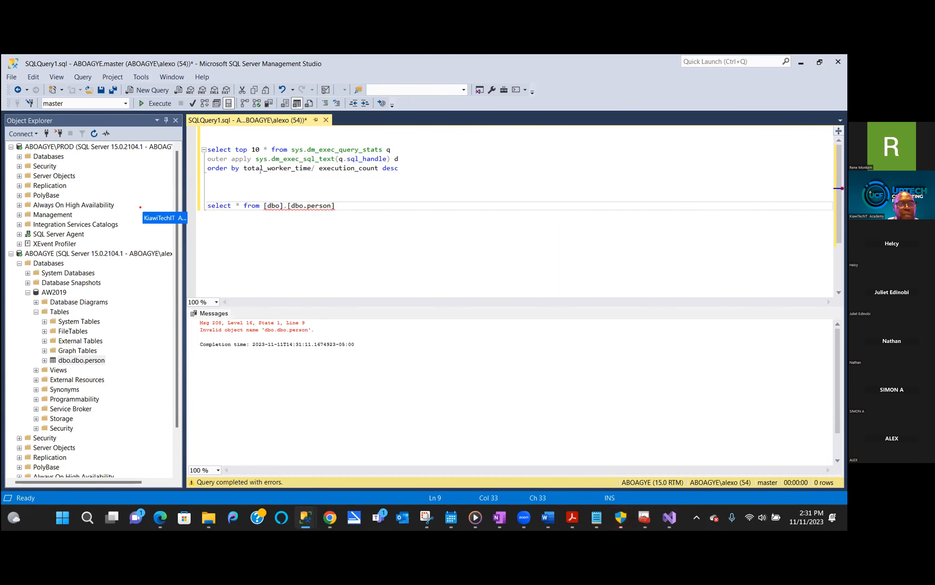
pyautogui.click(125, 103)
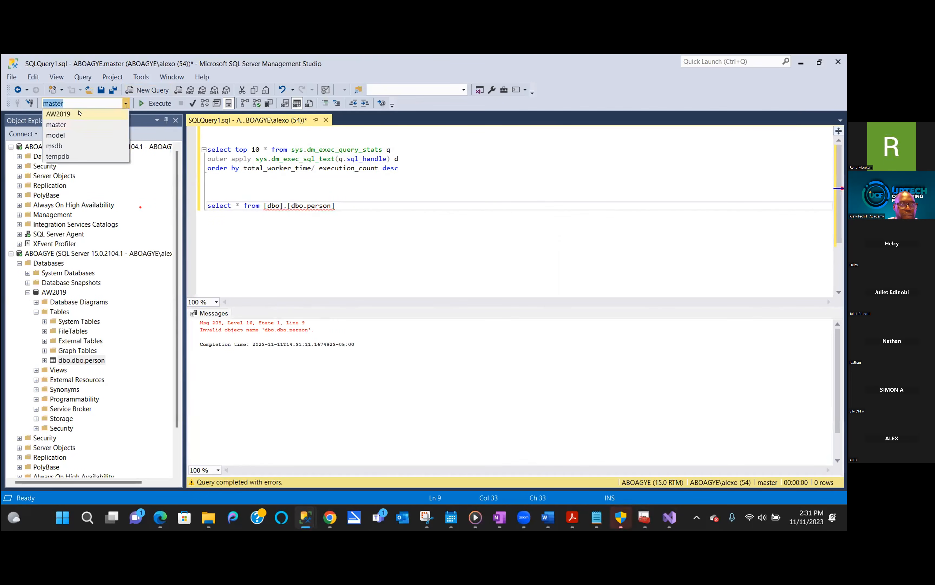
pyautogui.click(79, 113)
pyautogui.moveTo(360, 205); pyautogui.dragTo(205, 205)
pyautogui.click(154, 103)
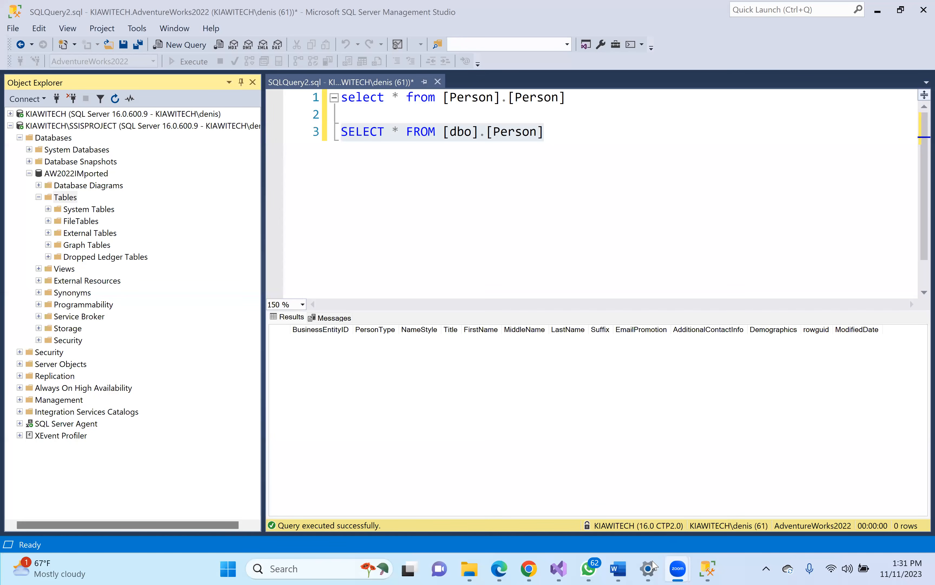
pyautogui.moveTo(559, 568)
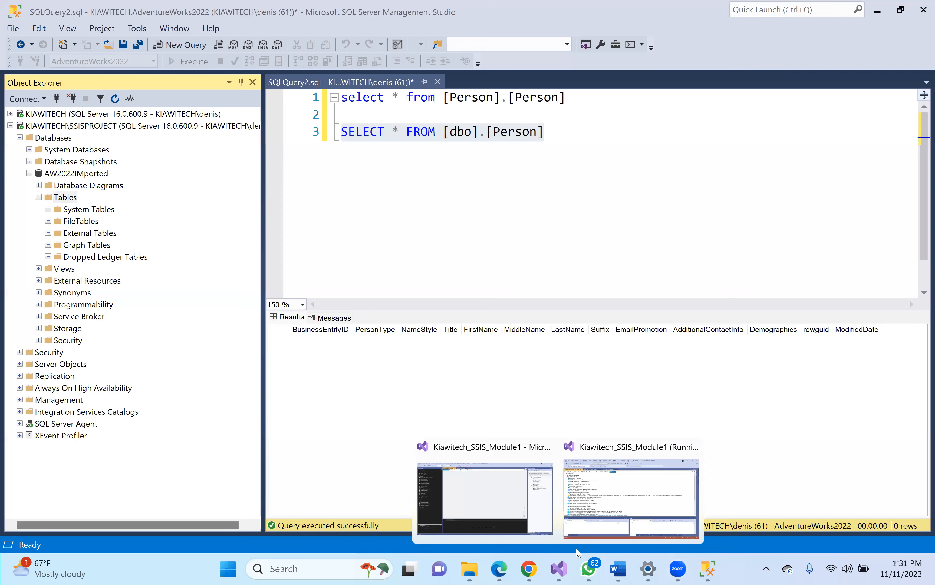
# - Stop debugging and open the OLE DB Destination's settings on the Data Flow tab
pyautogui.click(580, 533)
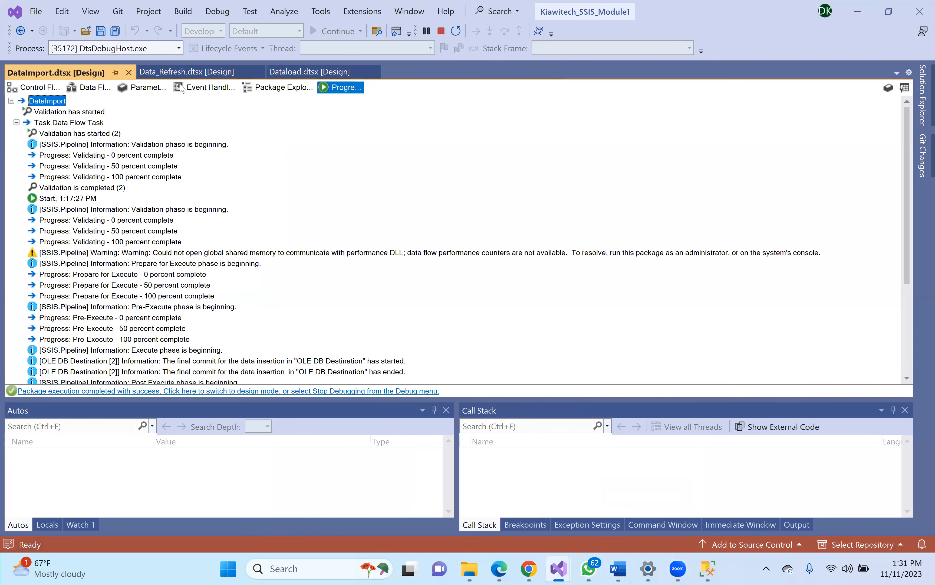
pyautogui.click(441, 31)
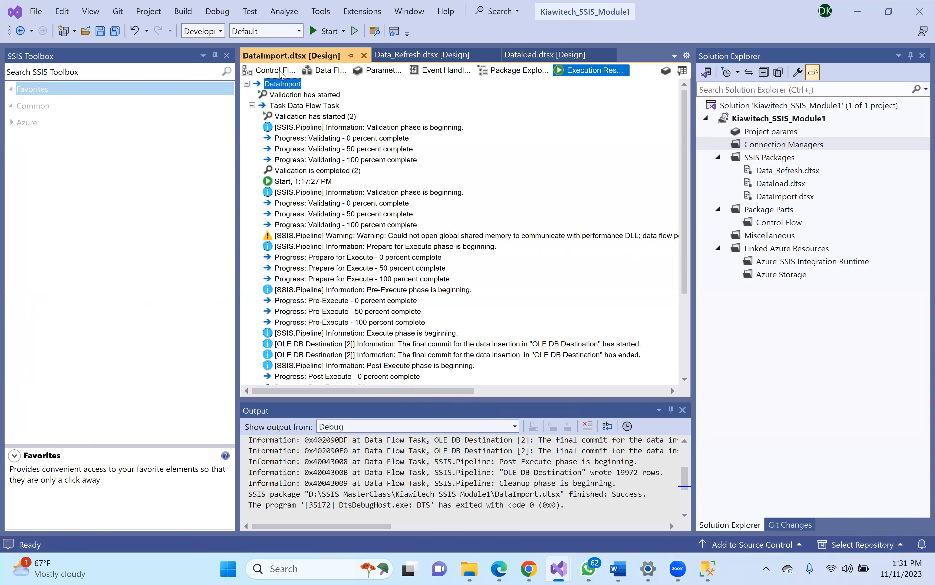
pyautogui.click(332, 70)
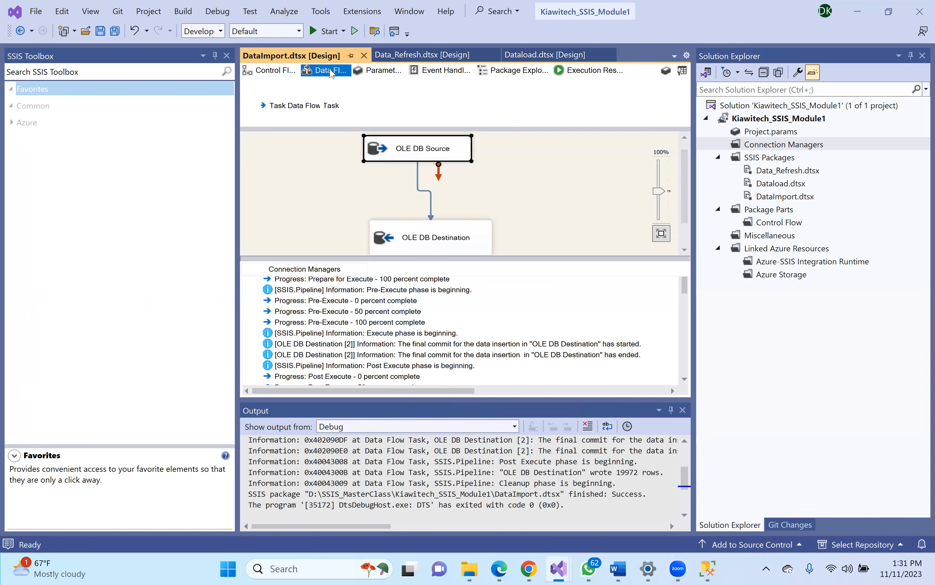
pyautogui.click(433, 236)
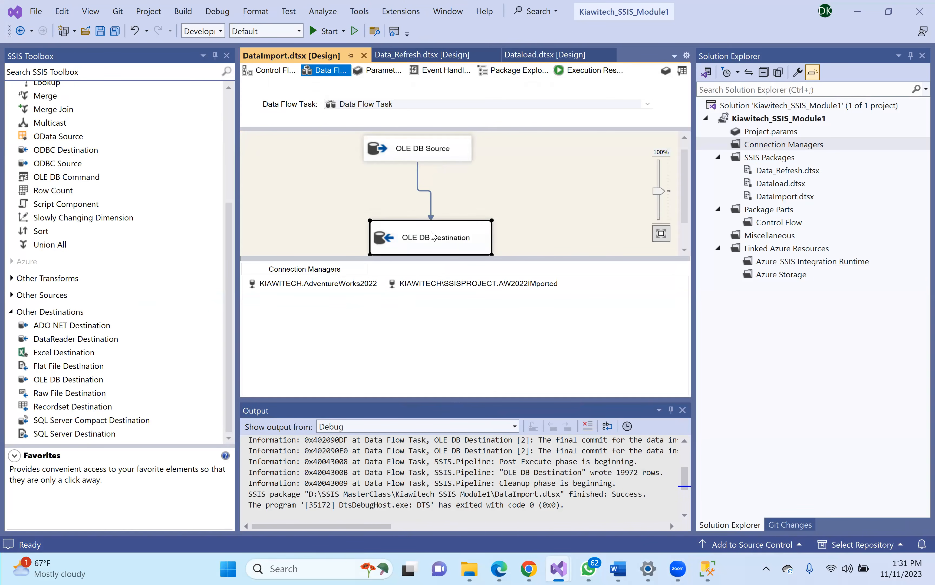
pyautogui.doubleClick(431, 232)
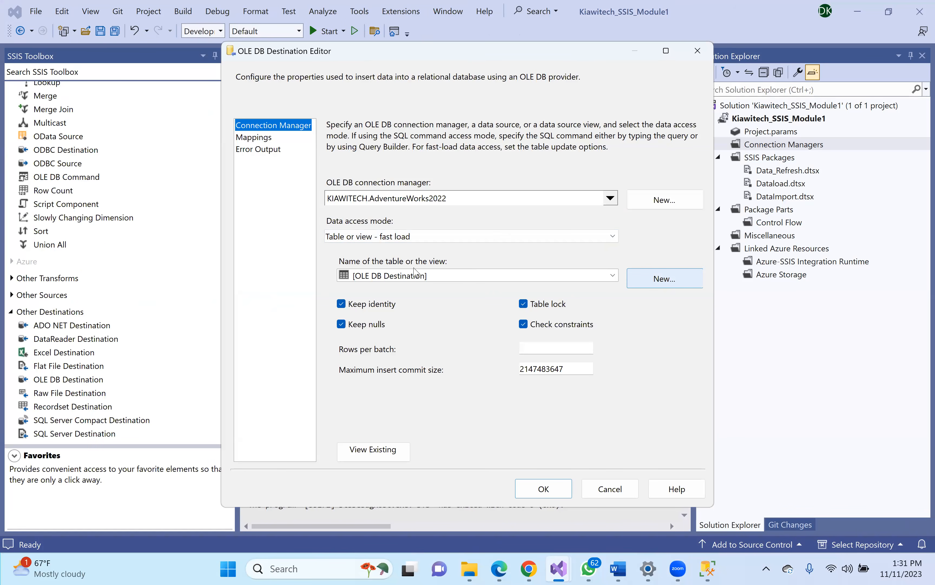
# - Create a new destination table named dbo.person and confirm its column mappings
pyautogui.click(665, 278)
pyautogui.click(405, 174)
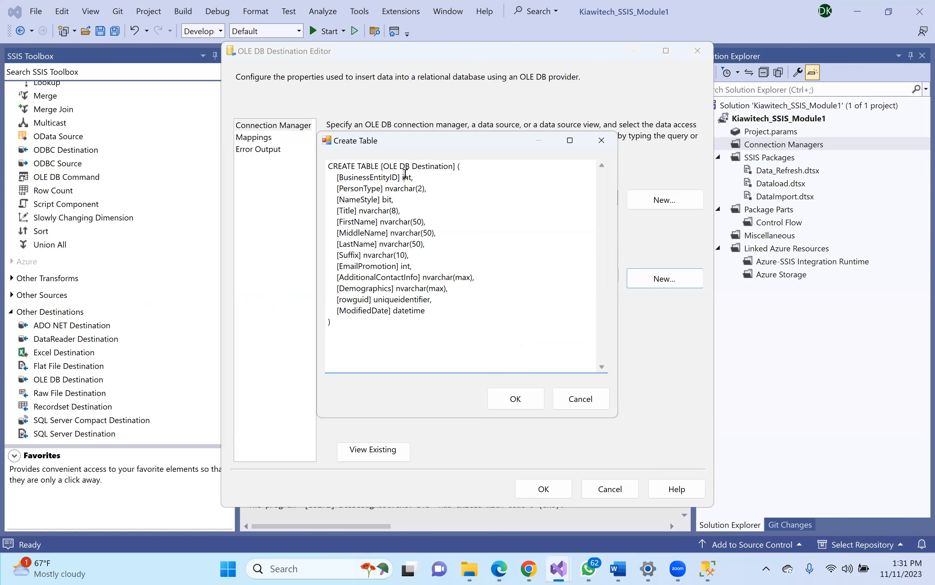
pyautogui.click(452, 166)
pyautogui.moveTo(451, 166); pyautogui.dragTo(383, 166)
pyautogui.write('D')
pyautogui.press('capslock')
pyautogui.press('BackSpace')
pyautogui.write('dbo.pe')
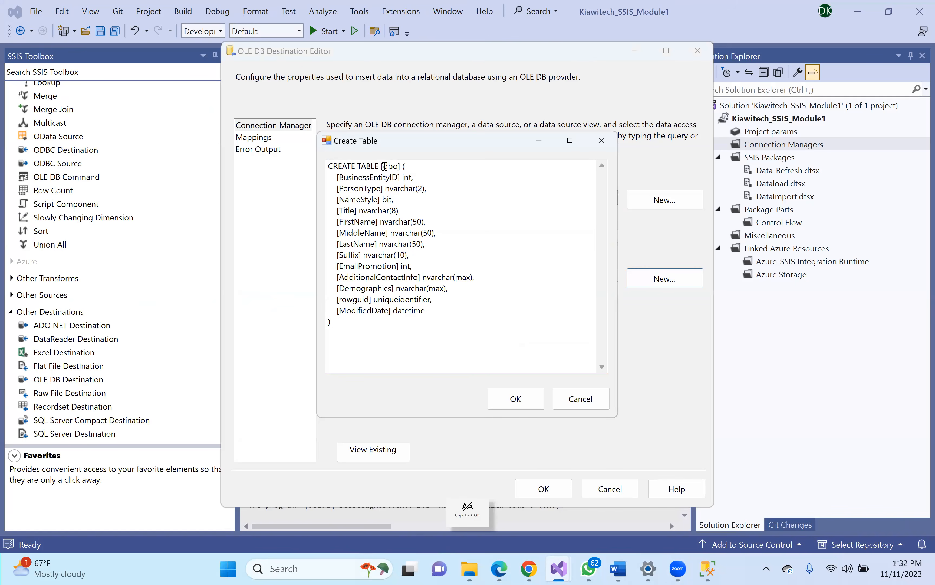
pyautogui.write('rson')
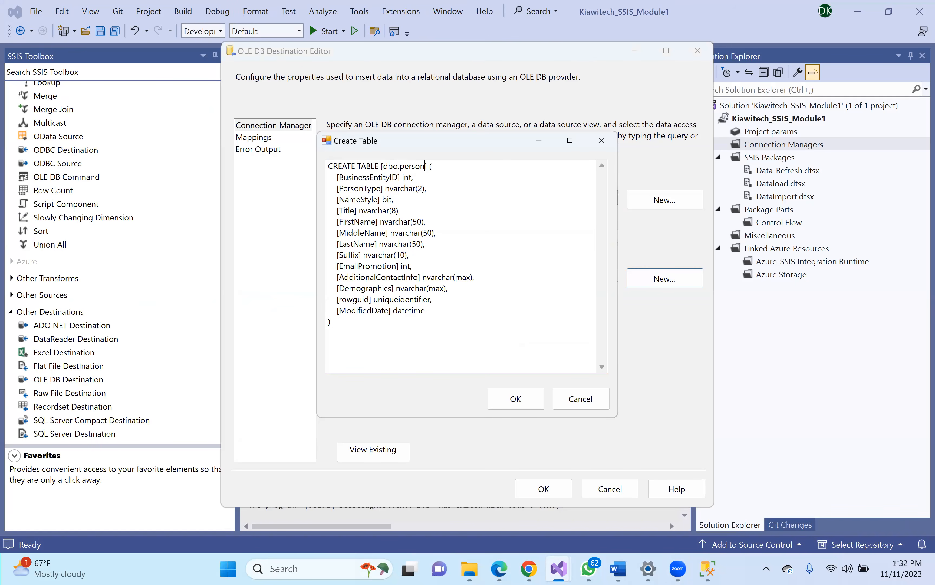
pyautogui.click(516, 398)
pyautogui.click(263, 138)
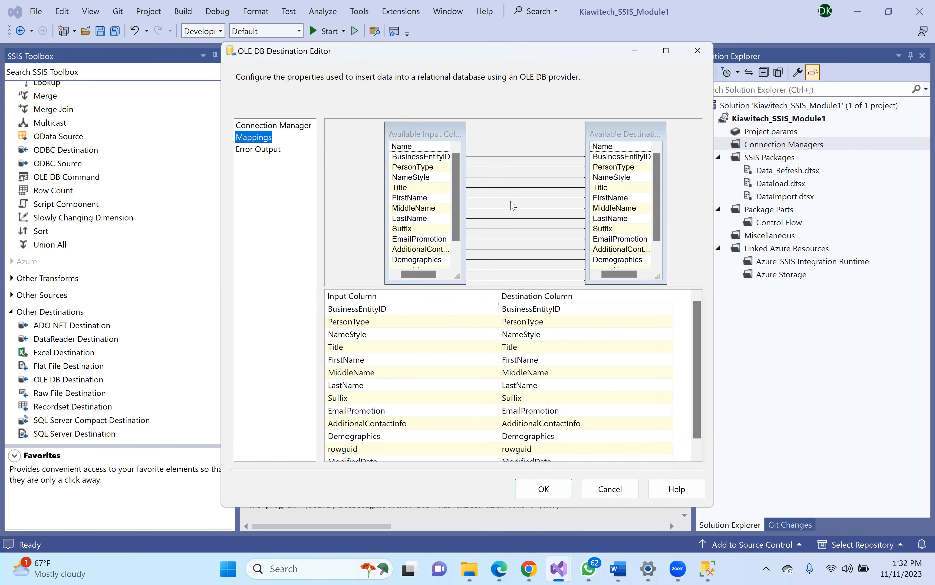
pyautogui.click(541, 487)
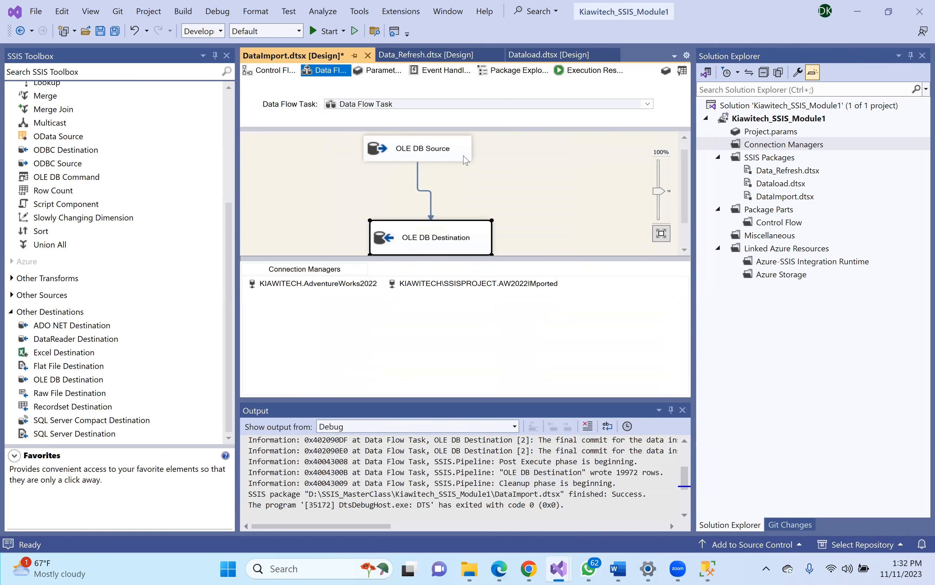
# - Run DataImport.dtsx and enlarge the canvas to see 19,972 rows reach the destination
pyautogui.click(321, 32)
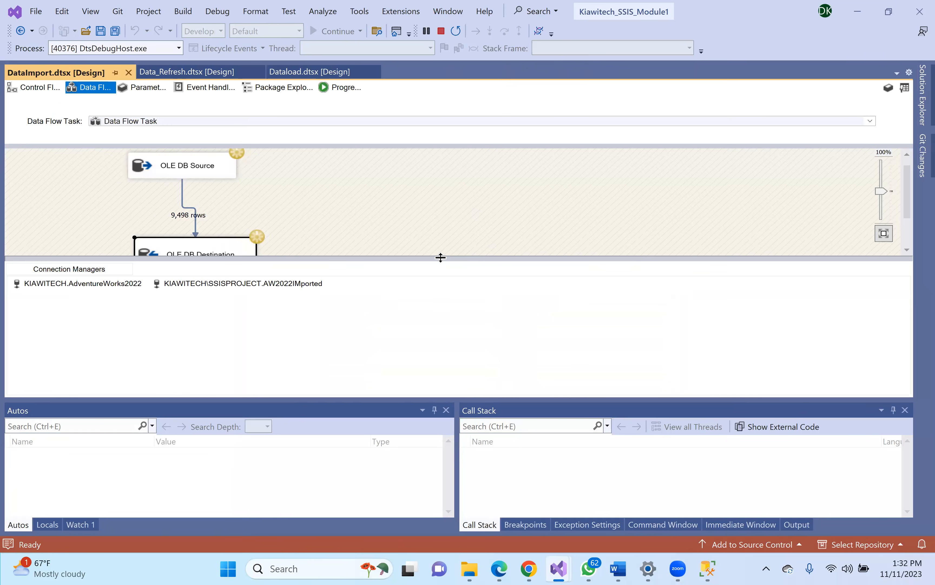
pyautogui.moveTo(440, 257); pyautogui.dragTo(438, 335)
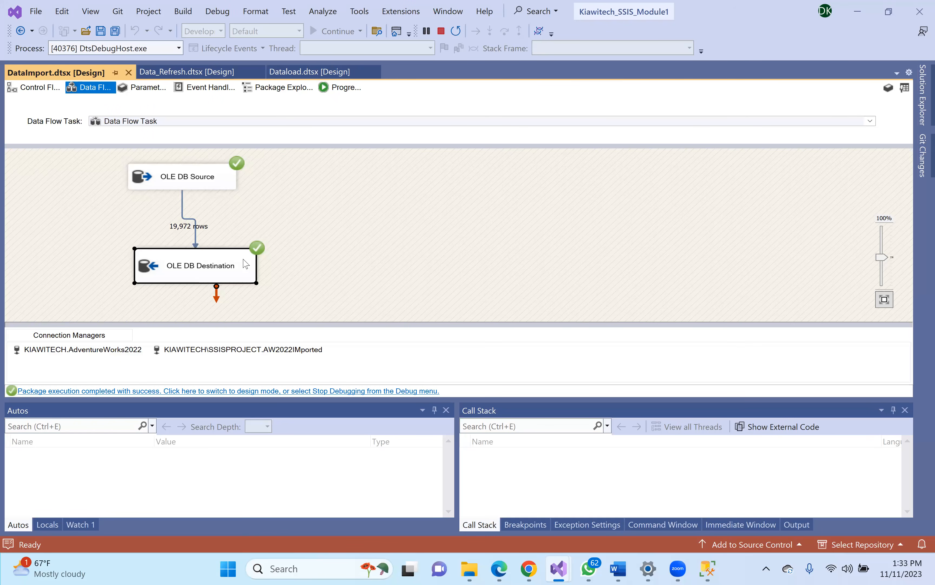
pyautogui.click(707, 569)
# - Refresh and browse AW2022IMported's Tables folder, then disconnect from the SSISPROJECT server
pyautogui.click(76, 174)
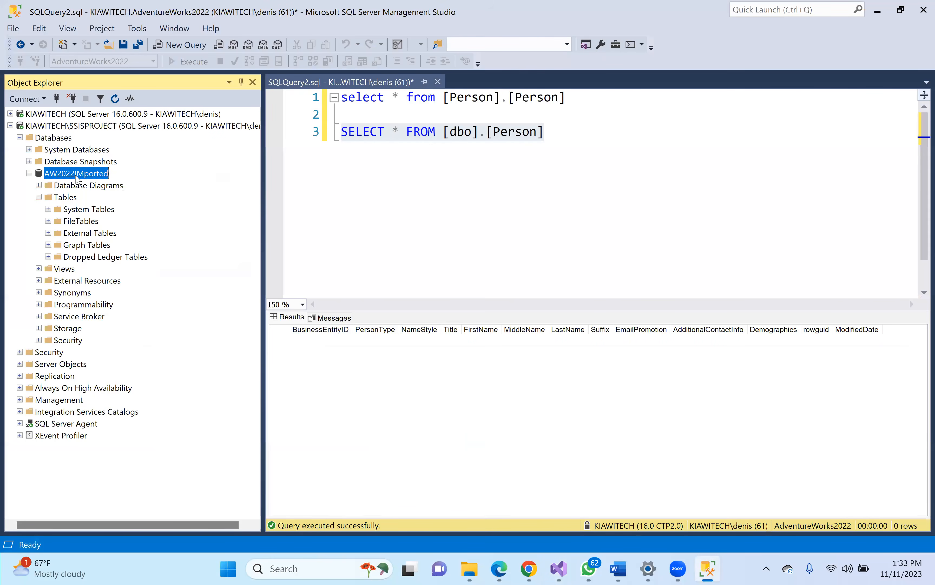
pyautogui.click(115, 98)
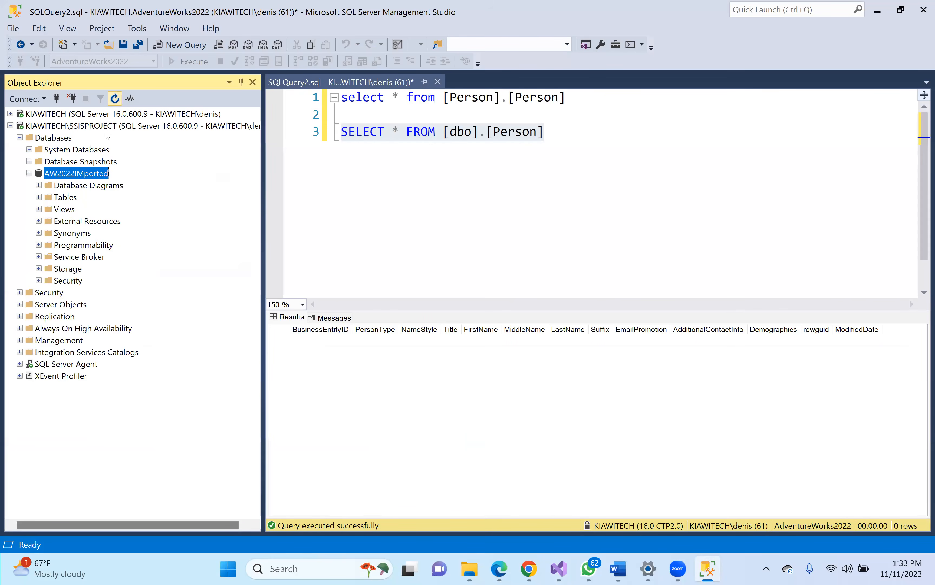
pyautogui.click(38, 197)
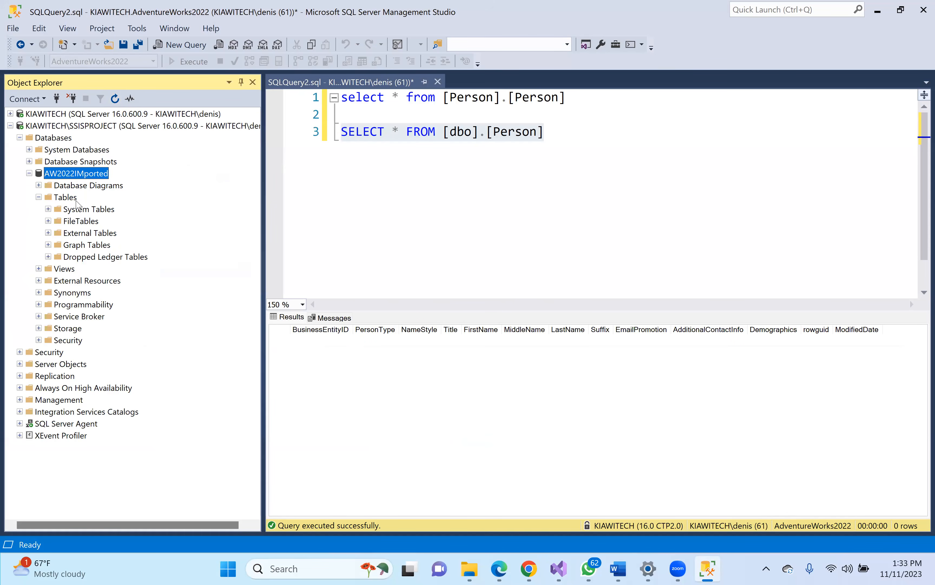
pyautogui.click(59, 200)
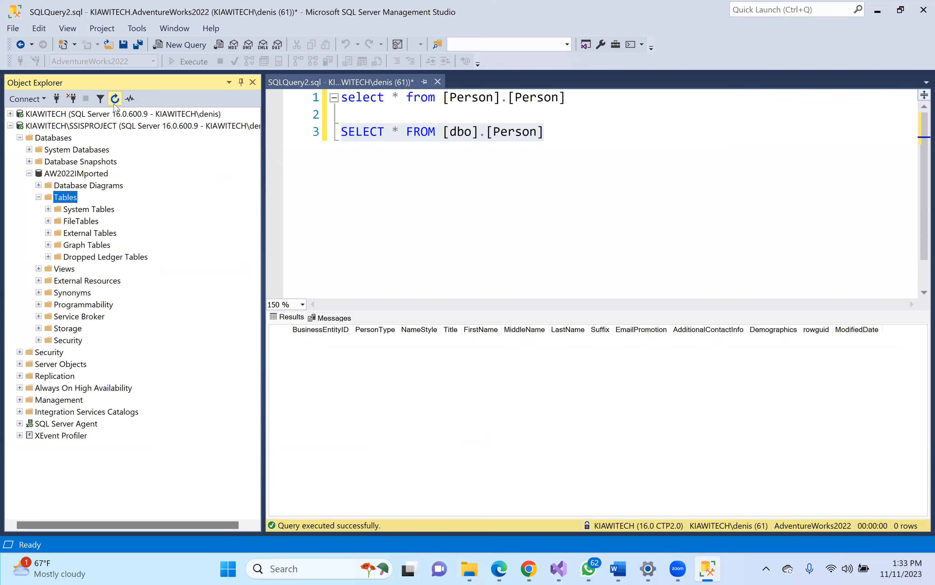
pyautogui.click(56, 209)
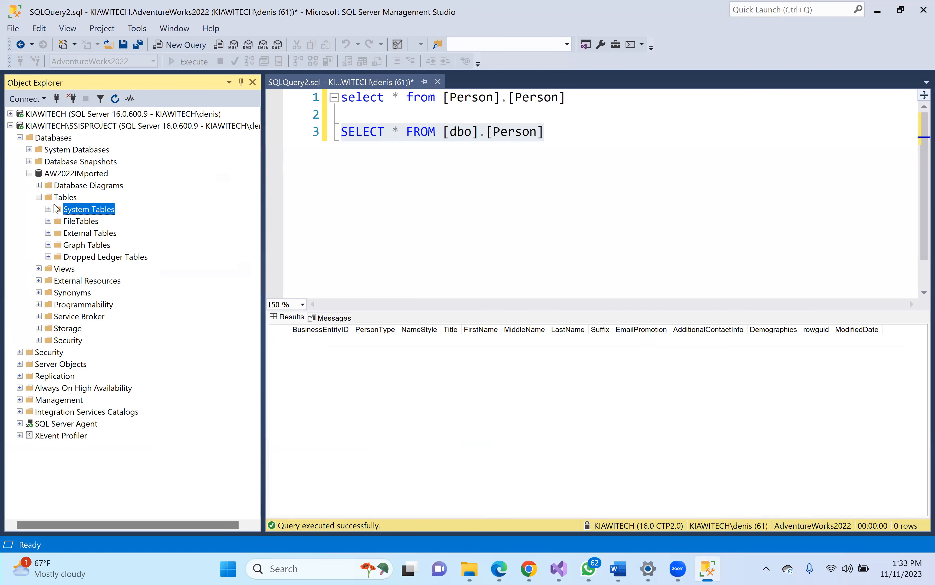
pyautogui.click(54, 201)
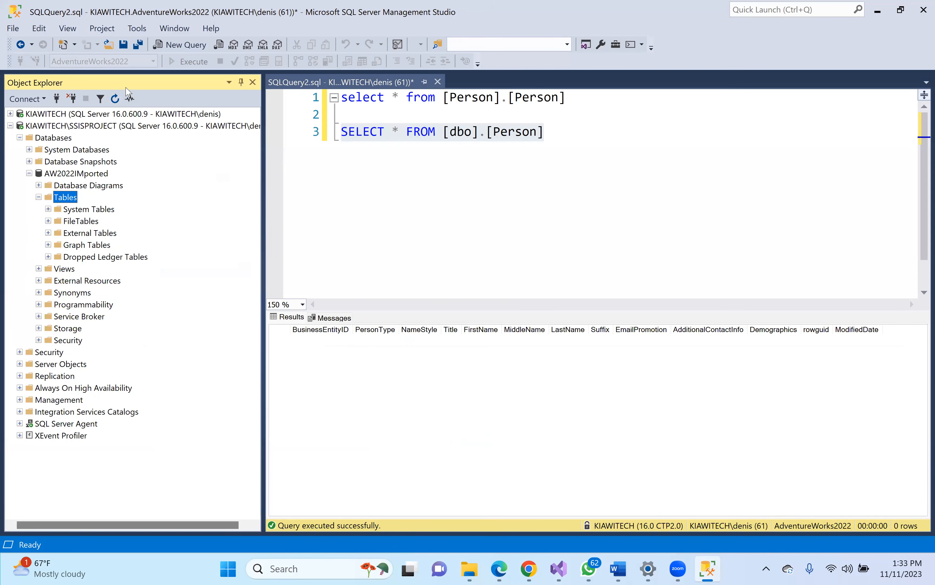
pyautogui.click(116, 99)
pyautogui.click(43, 126)
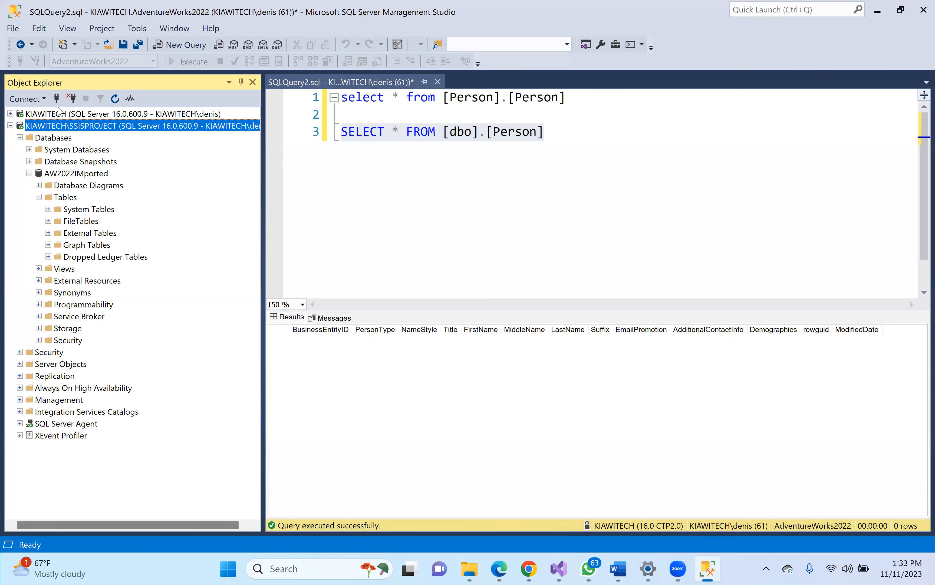
pyautogui.click(72, 100)
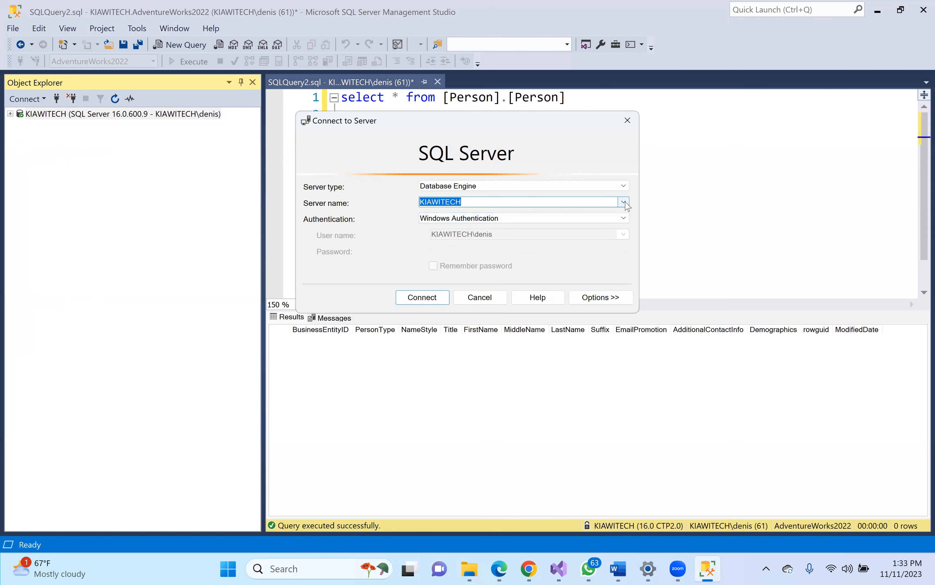
# - Reconnect to KIAWITECH\SSISPROJECT and expand Databases > AW2022IMported > Tables
pyautogui.click(624, 202)
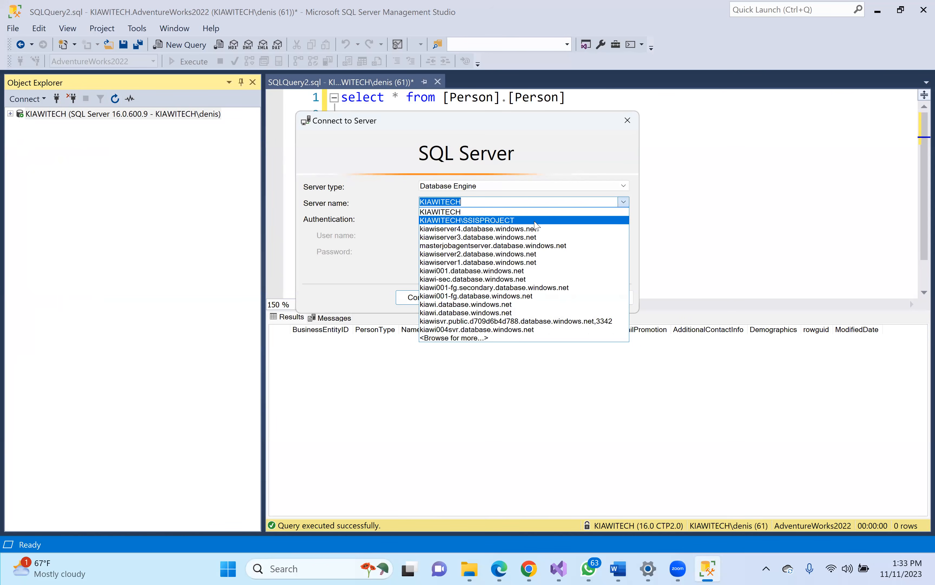
pyautogui.click(538, 218)
pyautogui.press('Return')
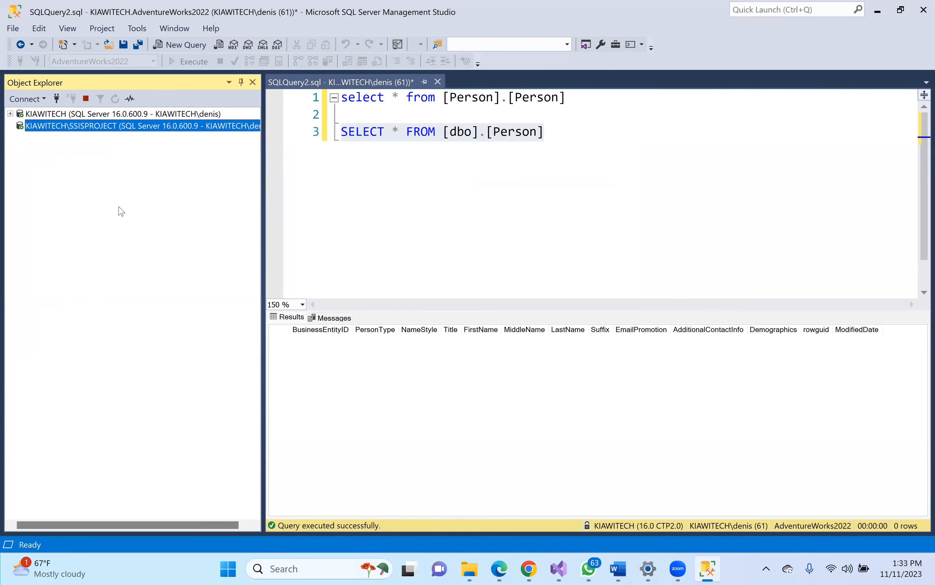
pyautogui.click(20, 137)
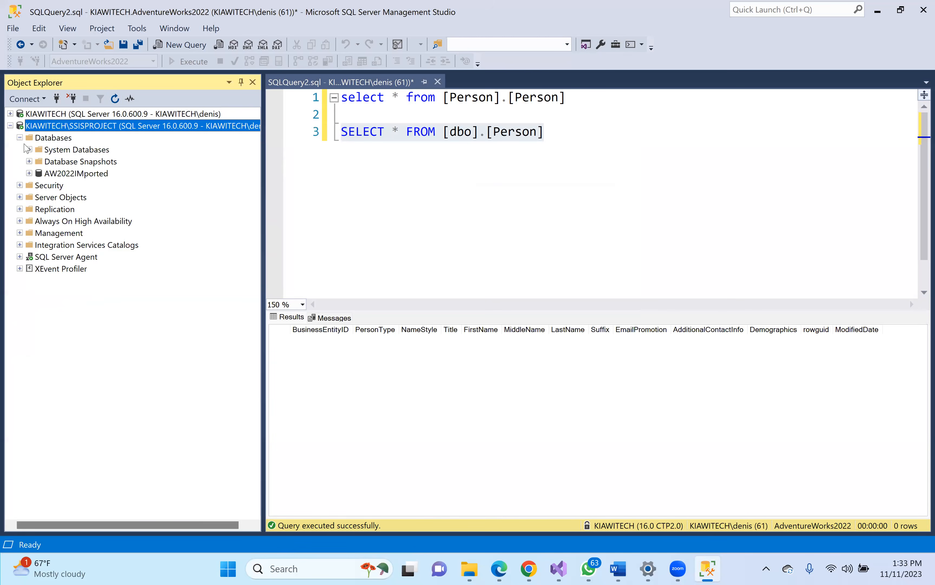
pyautogui.click(29, 173)
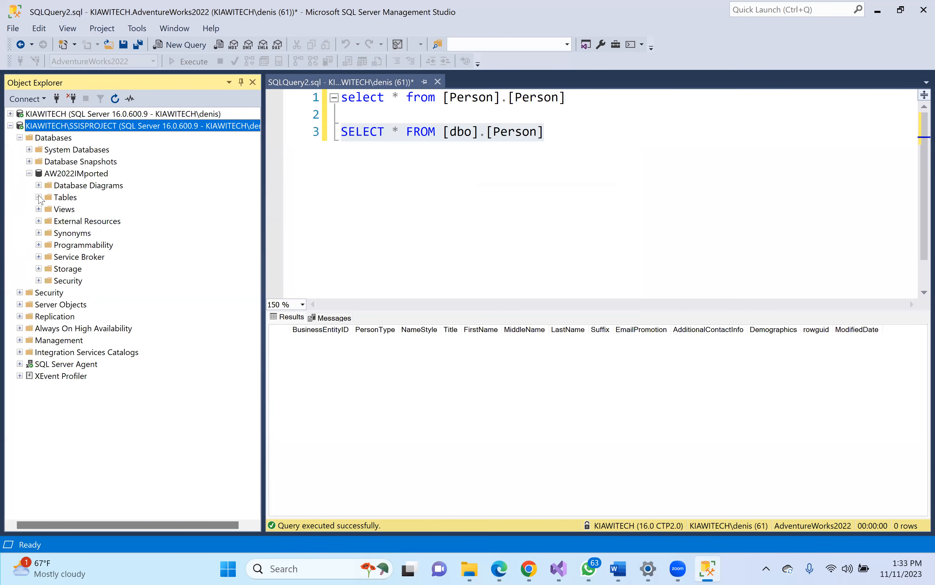
pyautogui.click(39, 197)
pyautogui.click(65, 198)
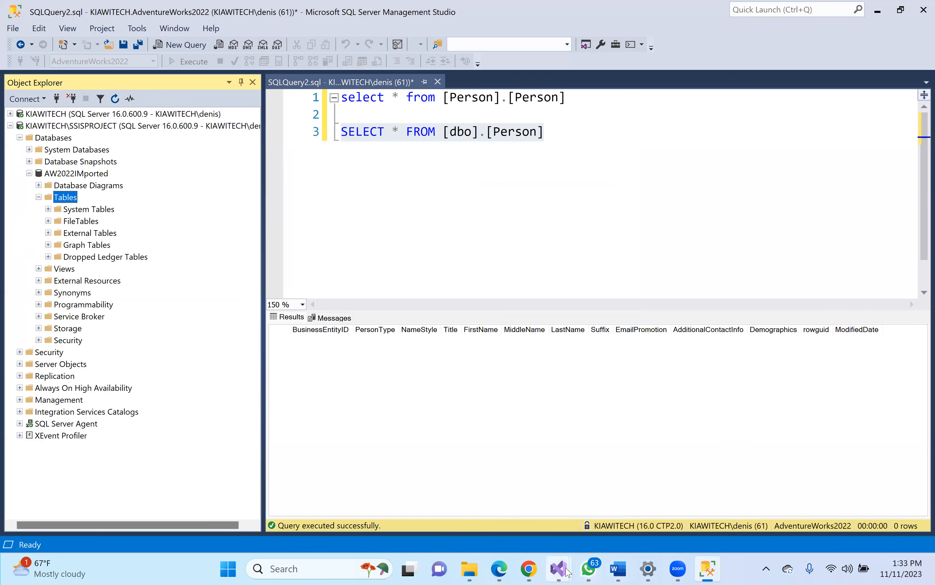
pyautogui.moveTo(567, 572)
pyautogui.click(593, 466)
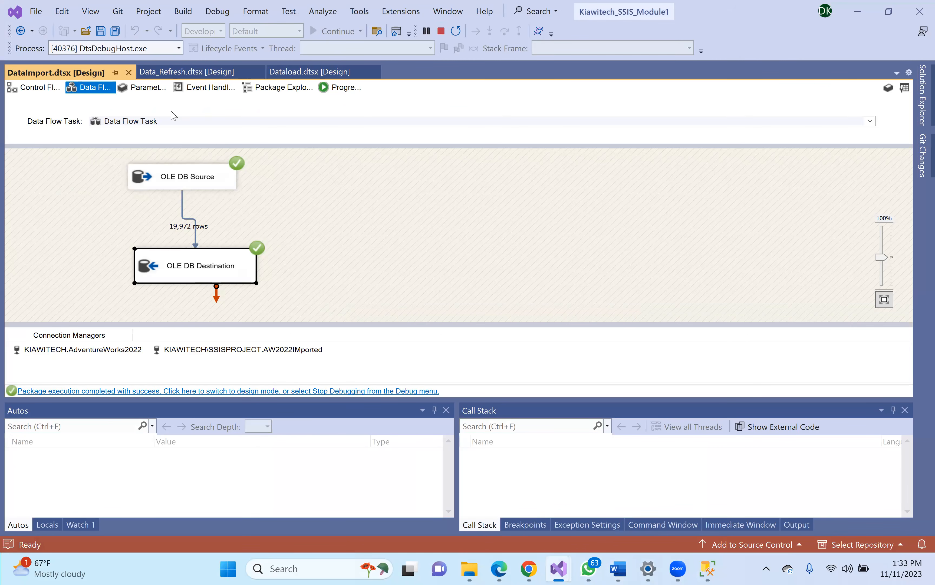
# - Stop debugging, review the OLE DB Source's columns, then open the OLE DB Destination Editor
pyautogui.click(338, 72)
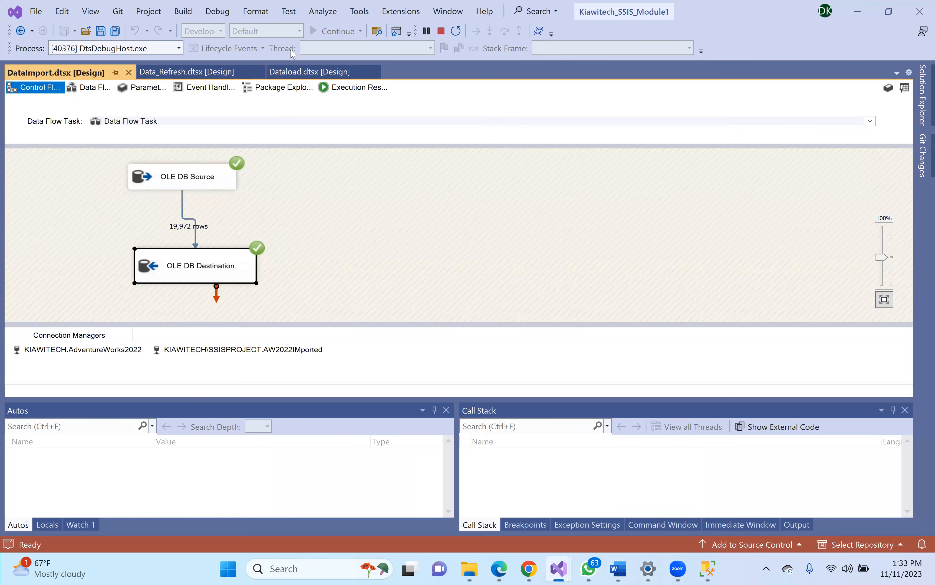
pyautogui.click(442, 35)
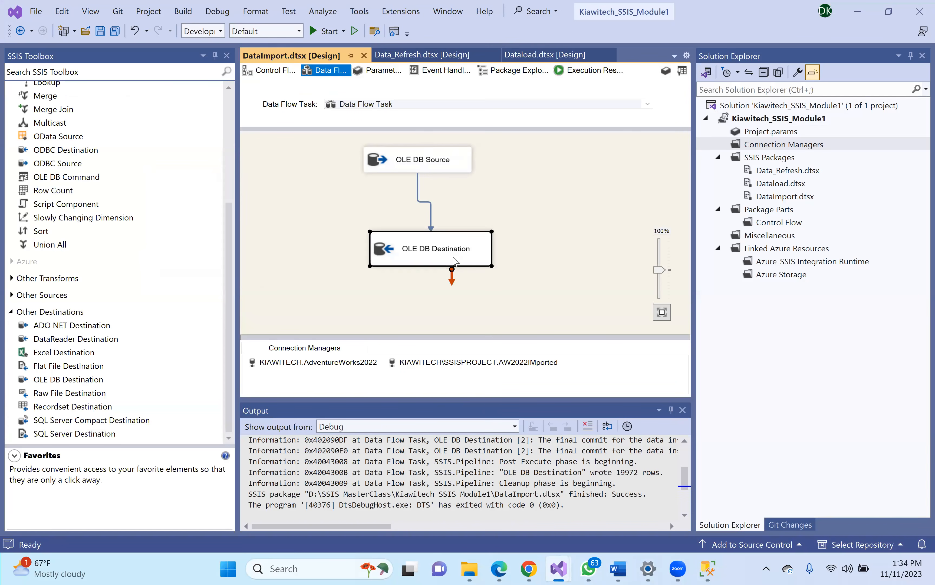
pyautogui.click(411, 164)
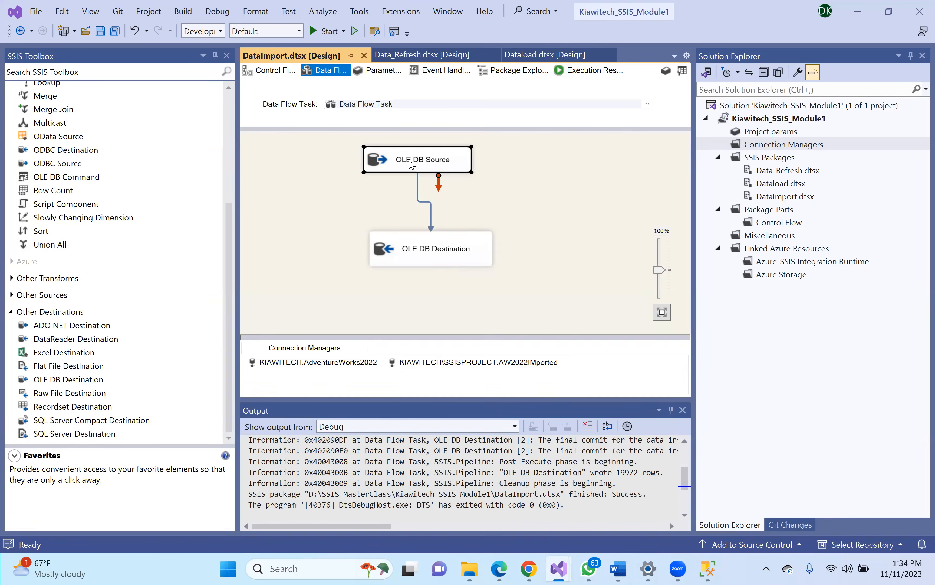
pyautogui.doubleClick(411, 164)
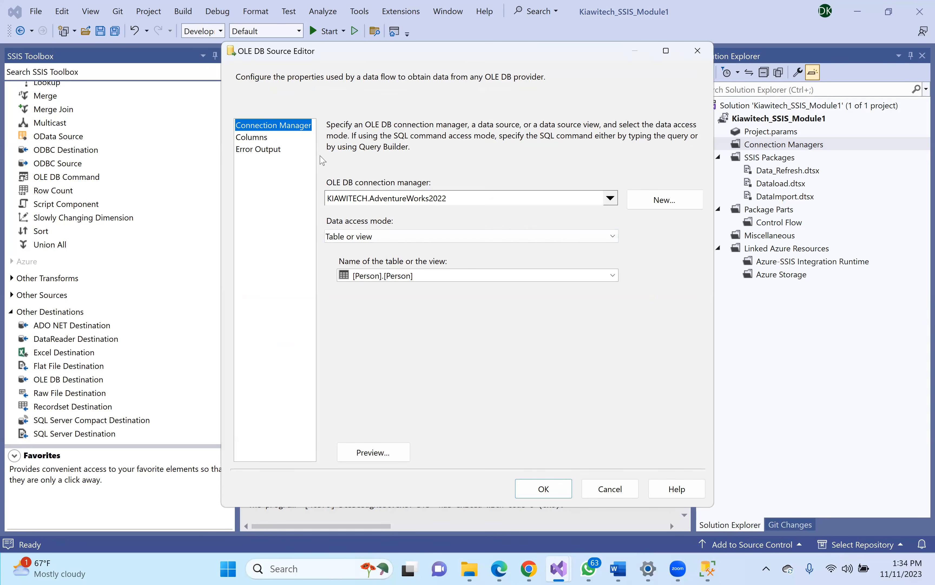
pyautogui.click(261, 138)
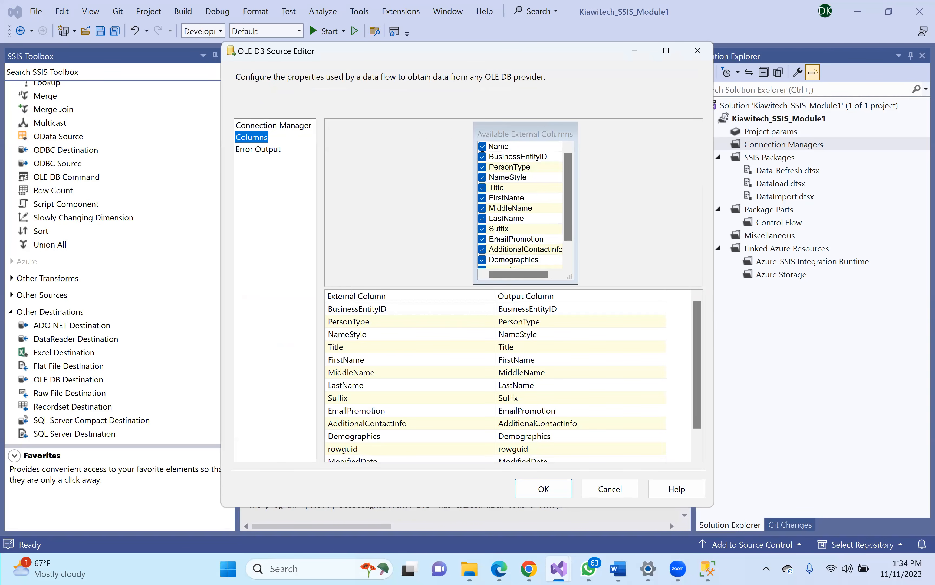
pyautogui.click(542, 488)
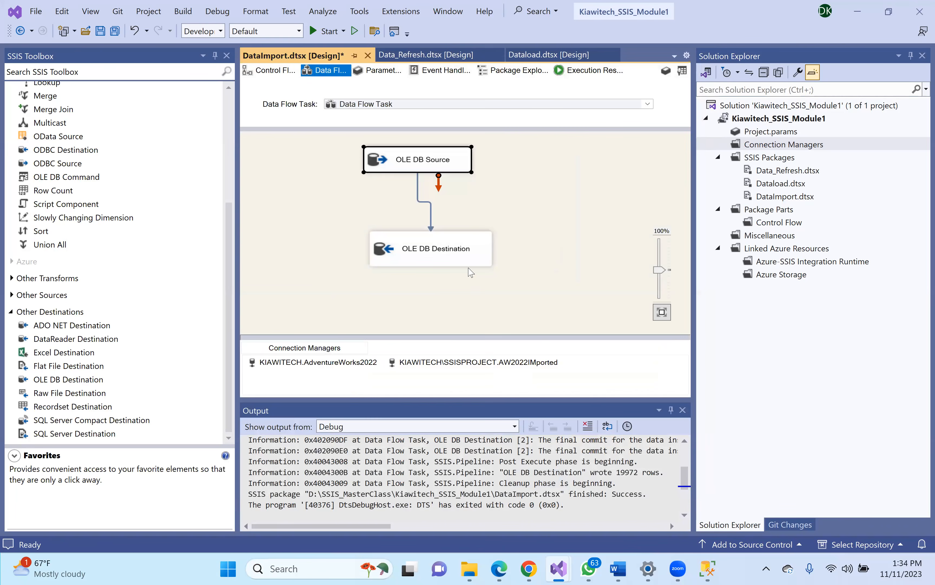
pyautogui.click(427, 251)
pyautogui.doubleClick(427, 252)
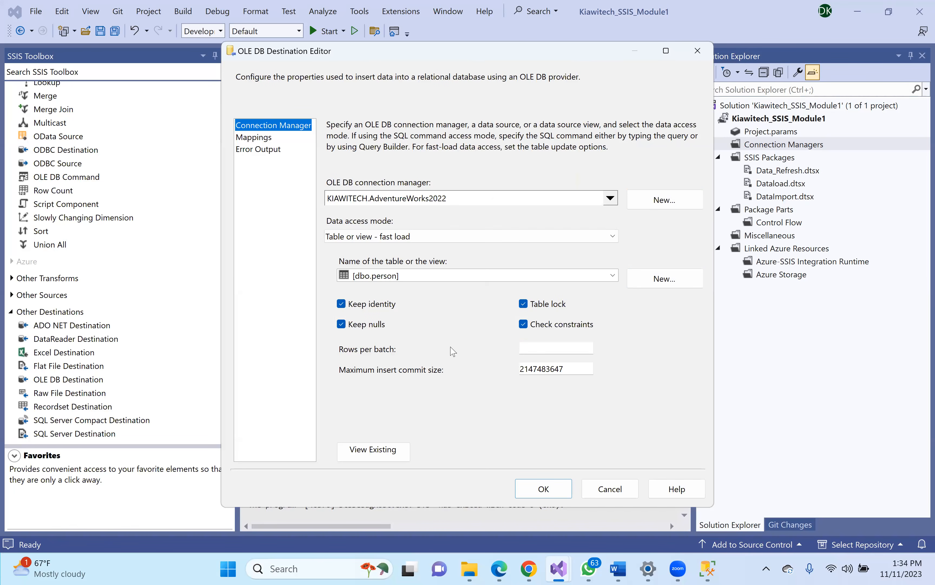
# - Delete the default table name from the generated CREATE TABLE script, try to create it, and dismiss the name warning
pyautogui.click(664, 278)
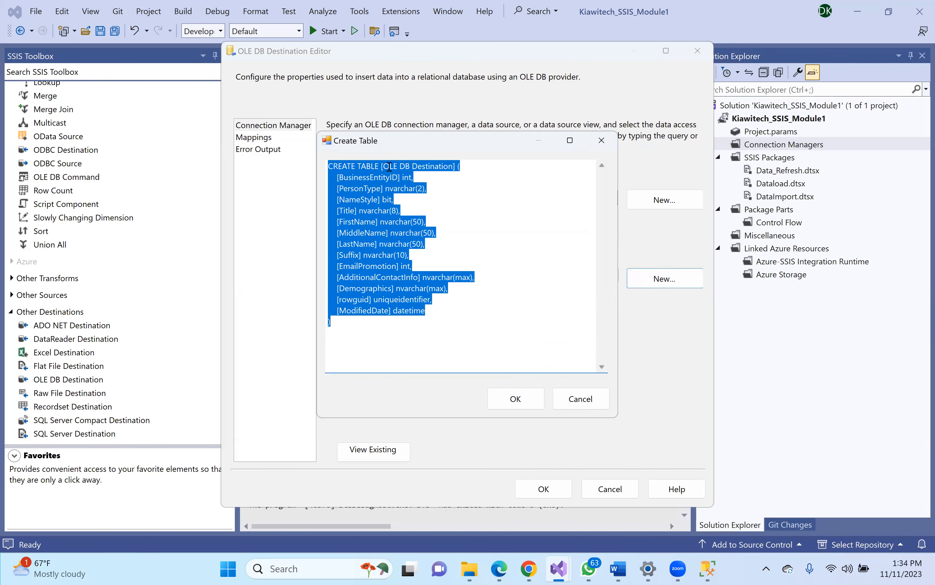
pyautogui.click(388, 166)
pyautogui.moveTo(386, 166); pyautogui.dragTo(451, 165)
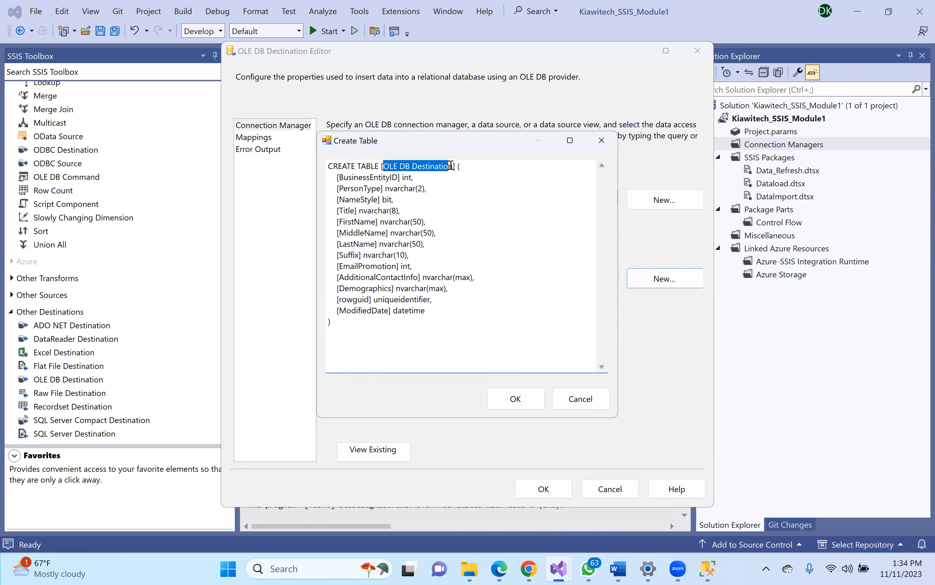
pyautogui.click(384, 167)
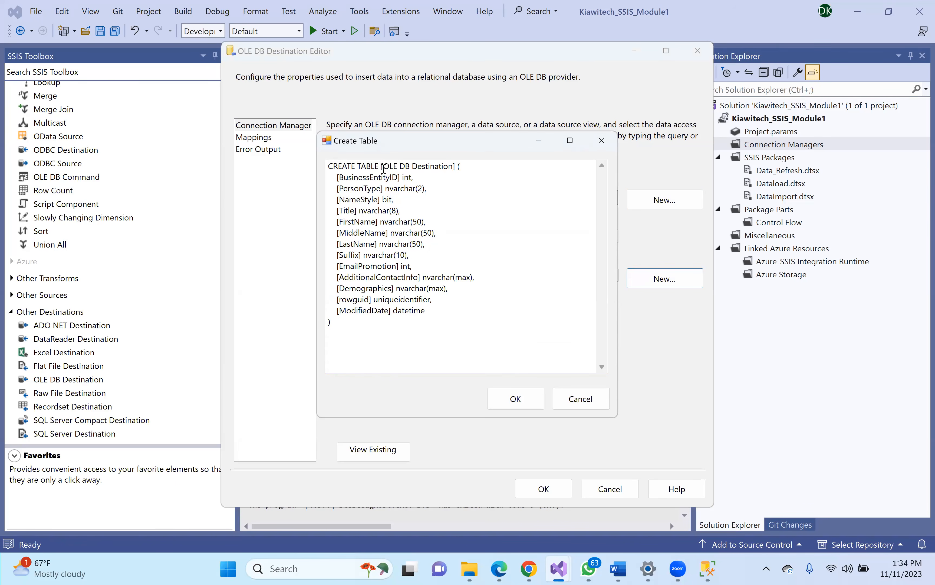
pyautogui.moveTo(379, 166); pyautogui.dragTo(457, 165)
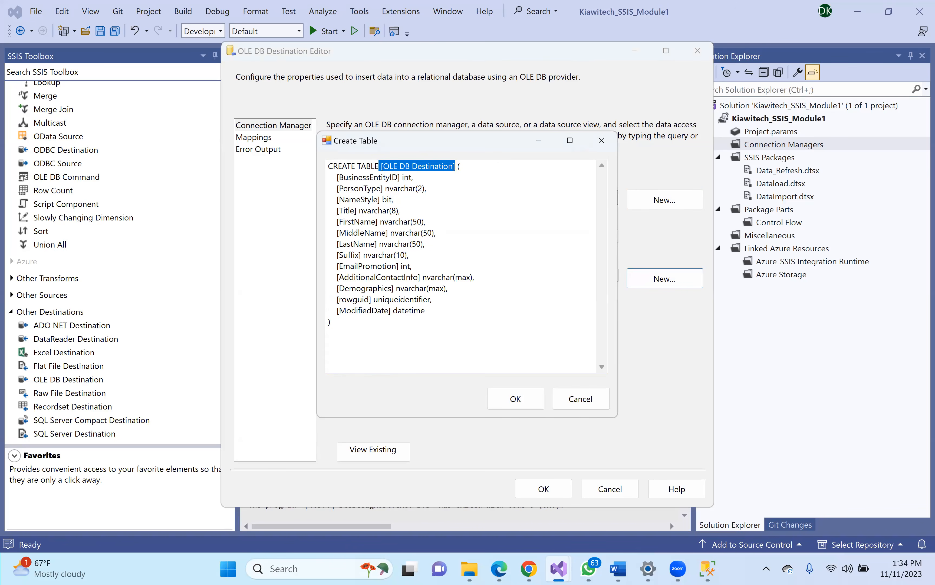
pyautogui.press('Delete')
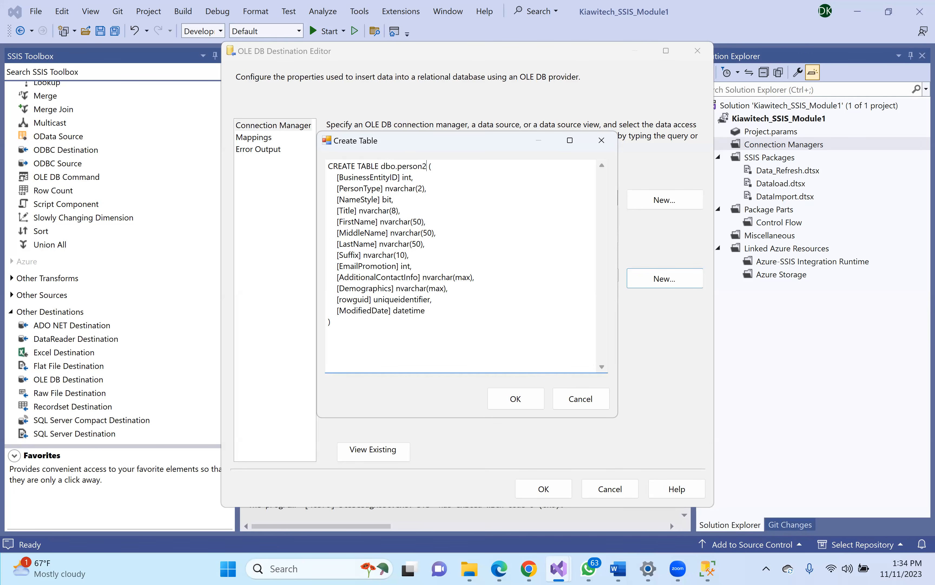
pyautogui.click(513, 398)
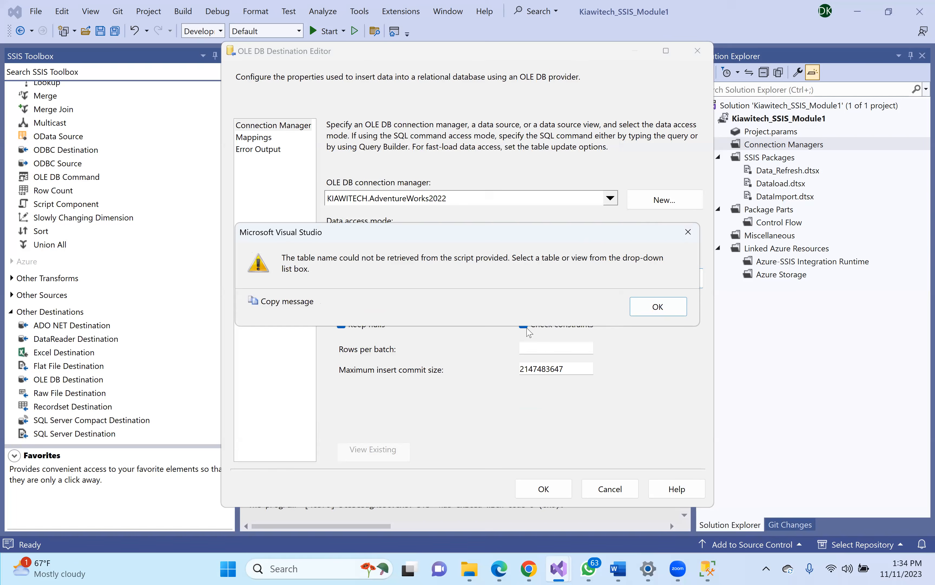
pyautogui.press('Return')
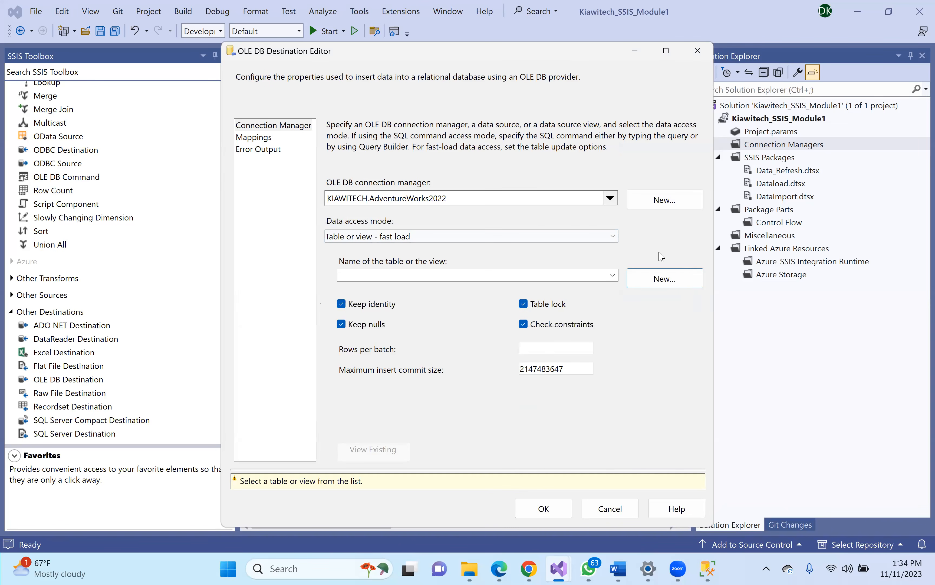
# - Name the new table dbo.person2 in the CREATE TABLE script, create it, and confirm the column mappings
pyautogui.click(644, 277)
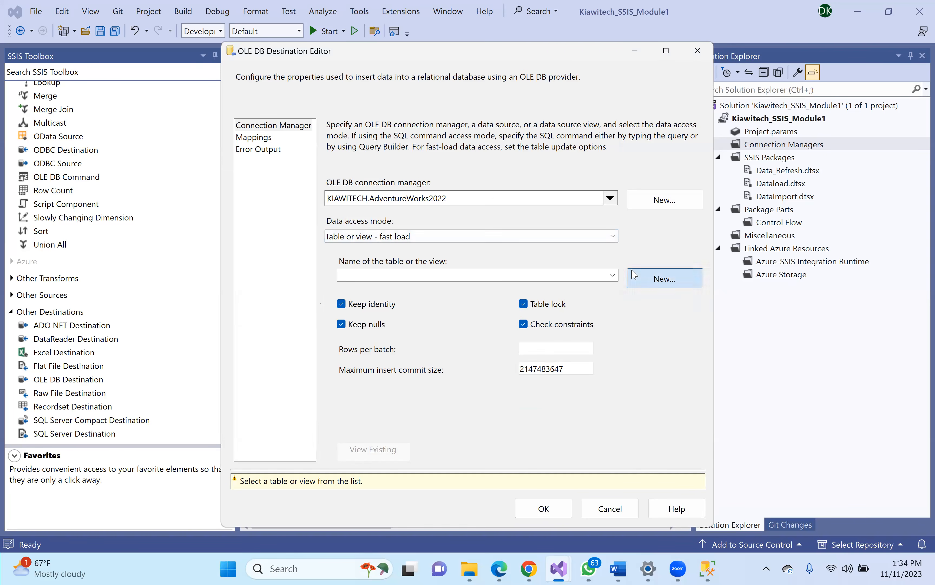
pyautogui.click(402, 176)
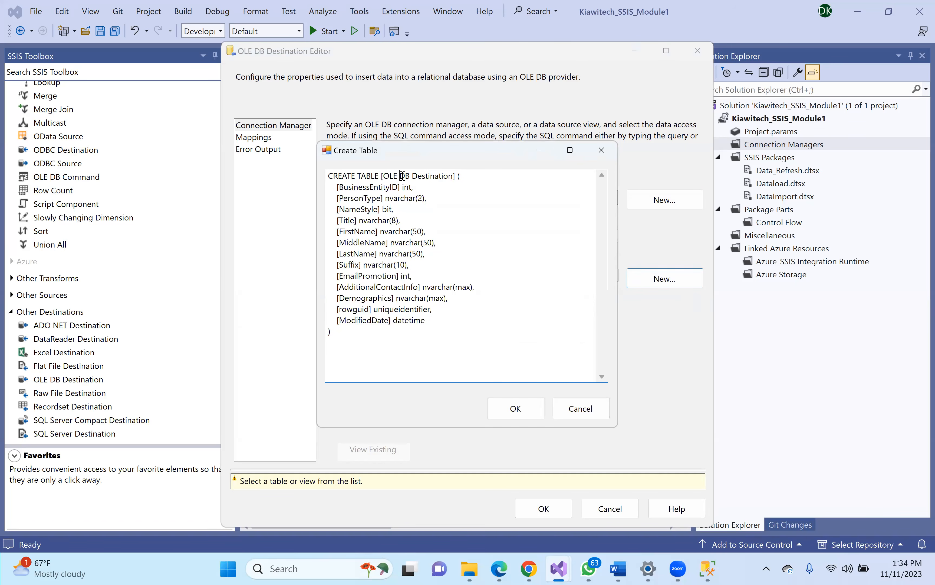
pyautogui.moveTo(386, 176); pyautogui.dragTo(451, 179)
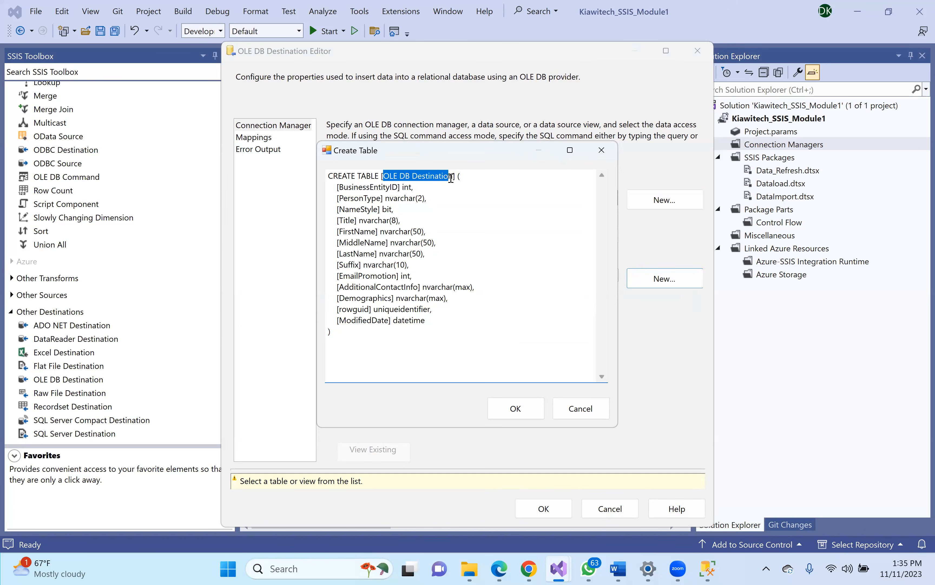
pyautogui.write('pe')
pyautogui.press('BackSpace')
pyautogui.write('bo.')
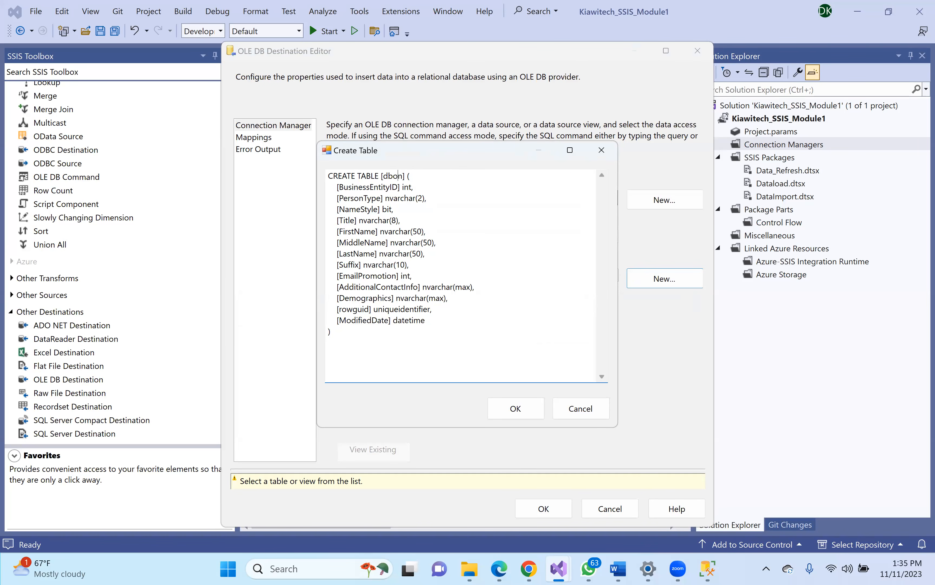
pyautogui.write('person2')
pyautogui.click(472, 237)
pyautogui.click(512, 409)
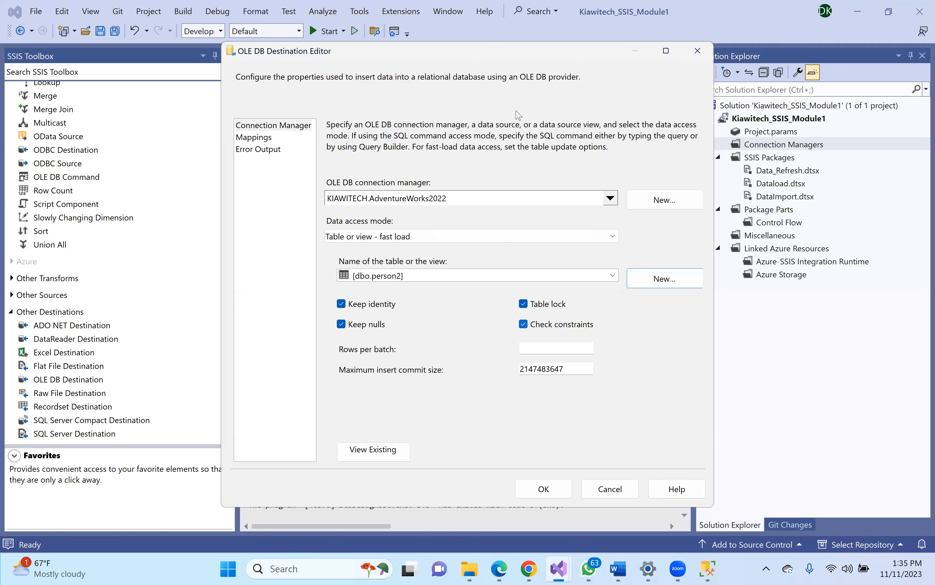
pyautogui.click(254, 137)
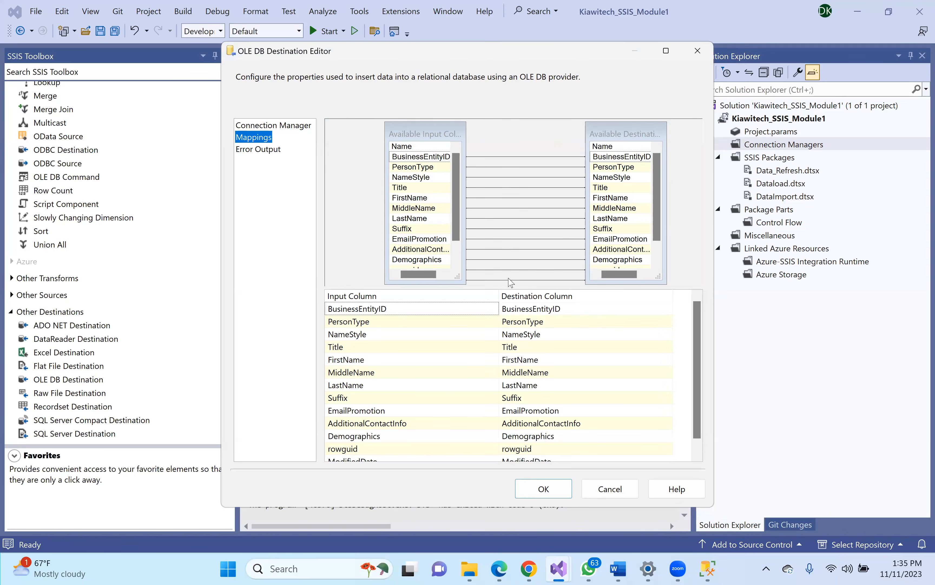
pyautogui.click(538, 489)
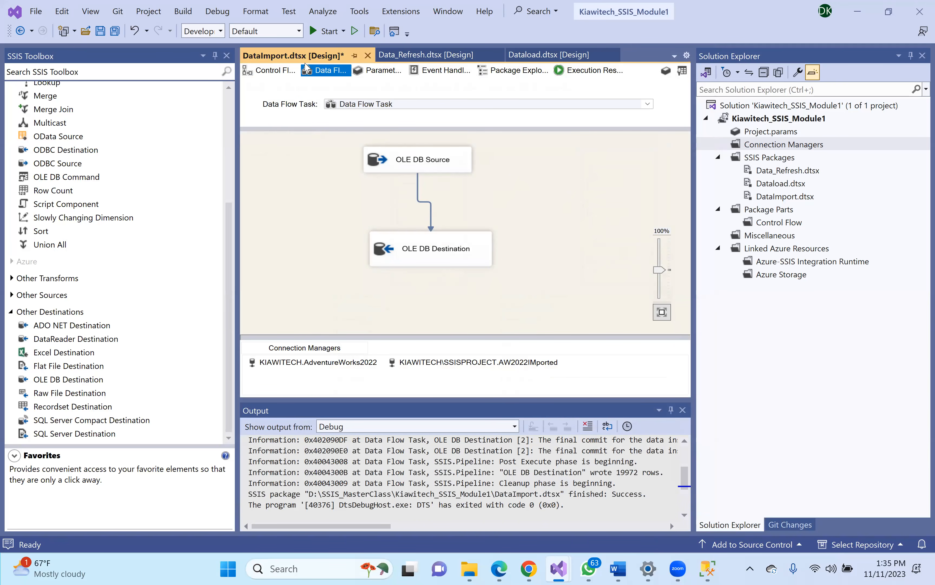
# - Run DataImport.dtsx to load 19,972 rows, then switch to SQL Server Management Studio
pyautogui.click(321, 32)
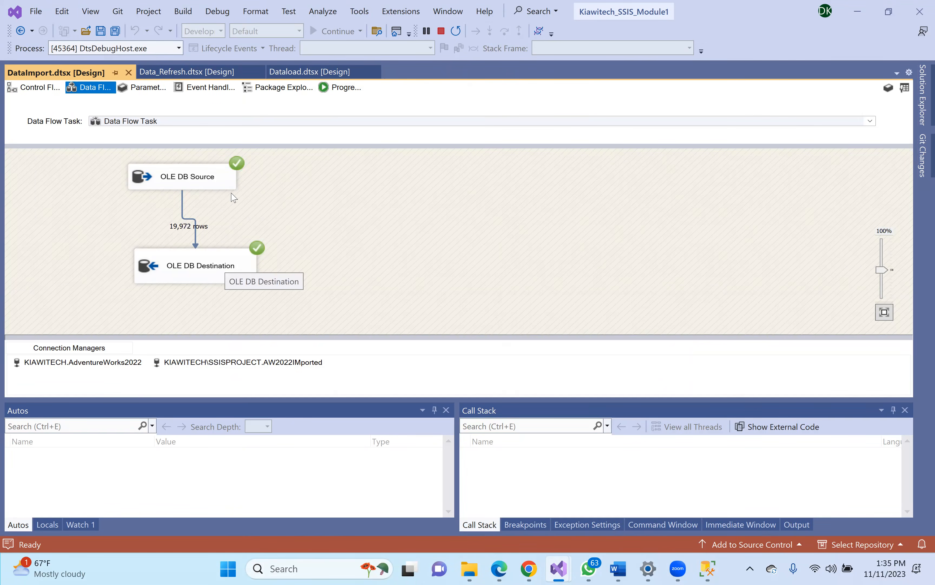
pyautogui.click(708, 568)
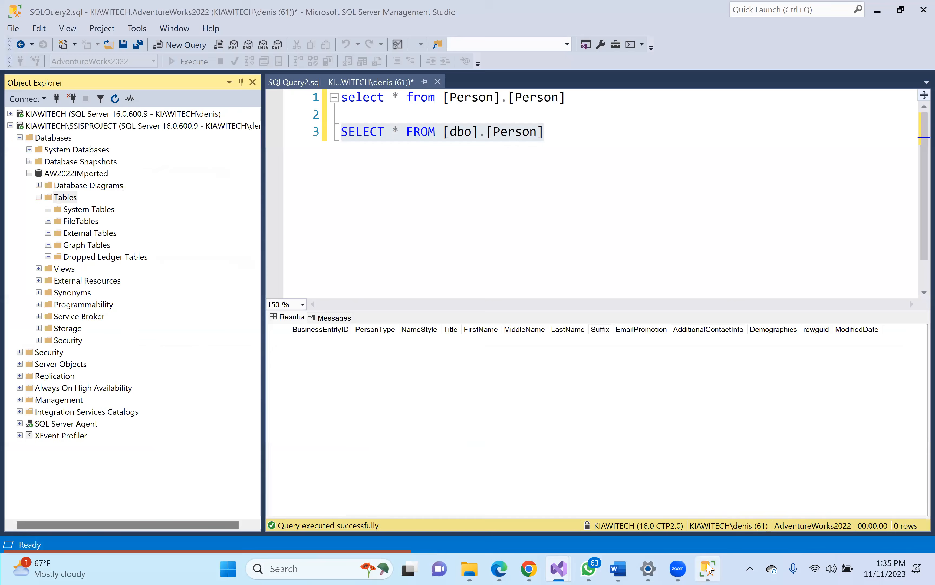
# - Refresh the AW2022IMported database, check its Tables folder, then collapse it
pyautogui.click(73, 177)
pyautogui.click(115, 98)
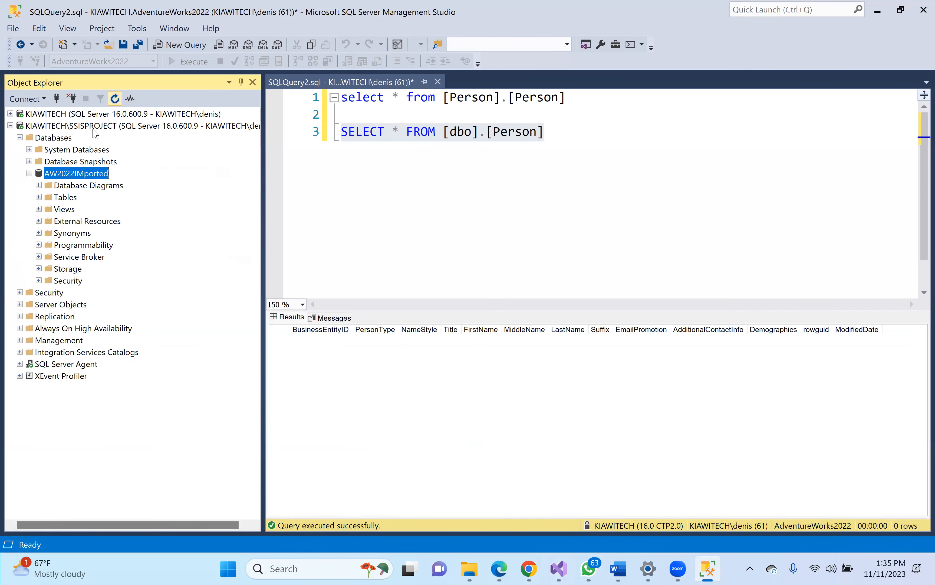
pyautogui.click(39, 197)
pyautogui.click(61, 199)
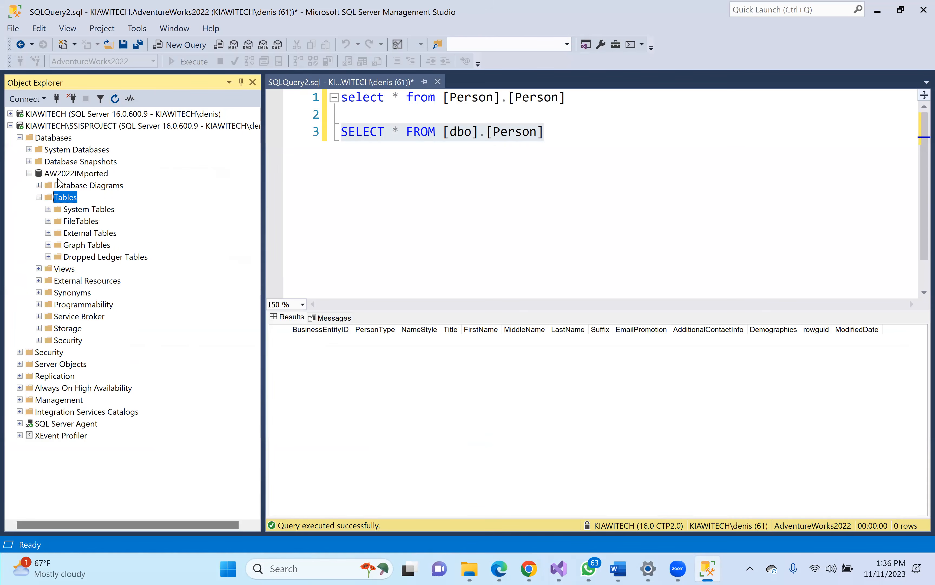
pyautogui.click(69, 173)
pyautogui.click(29, 173)
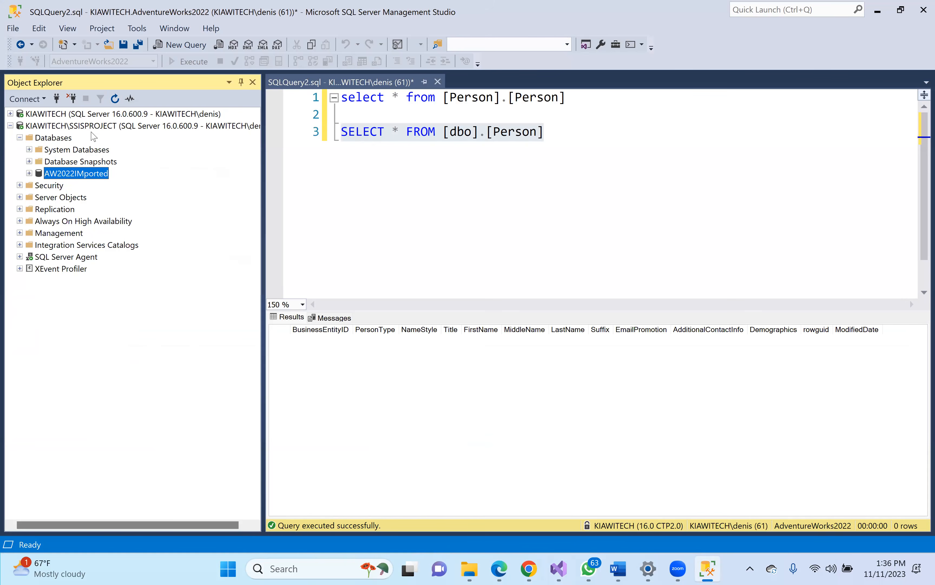
# - Refresh AdventureWorks2022 under KIAWITECH and expand its tables to find dbo.dbo.person2
pyautogui.click(11, 114)
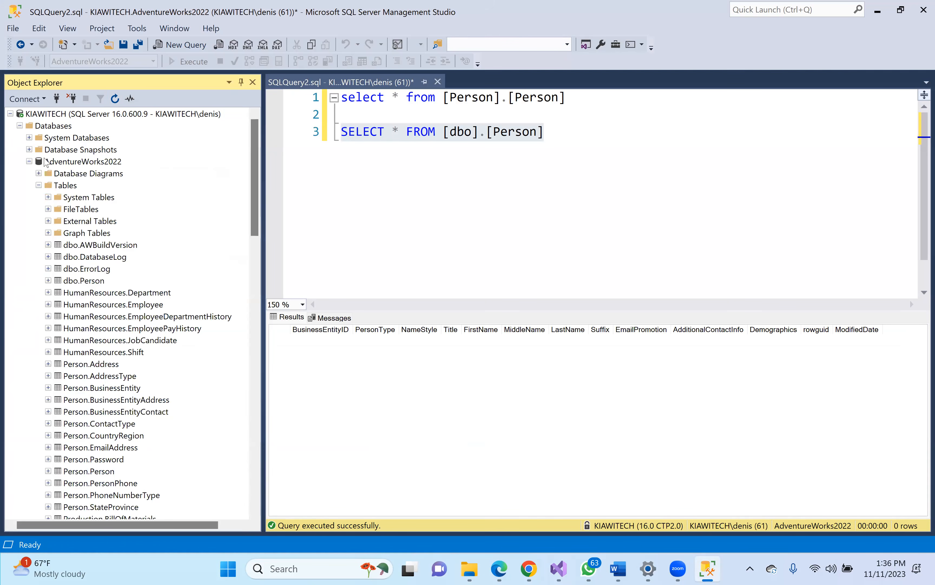
pyautogui.click(67, 164)
pyautogui.click(115, 98)
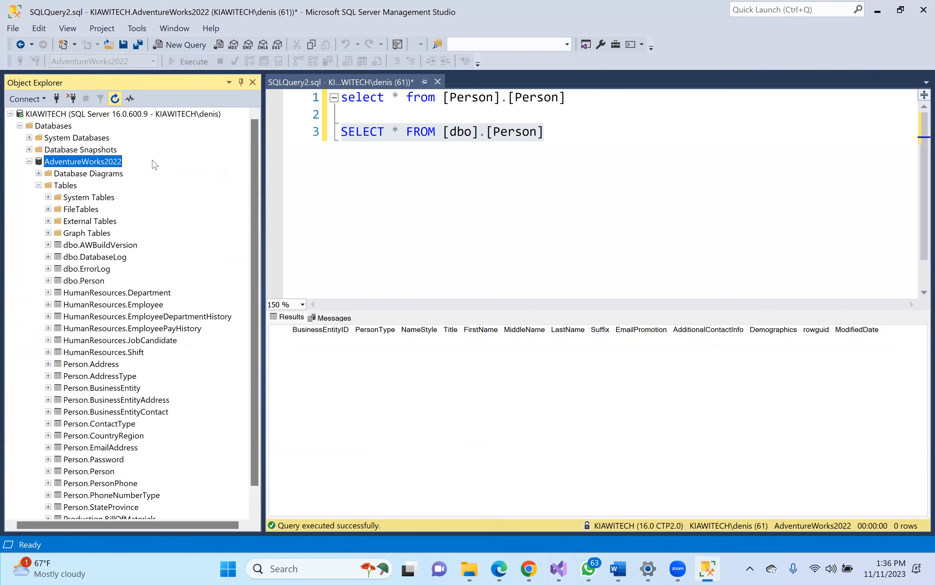
pyautogui.click(39, 185)
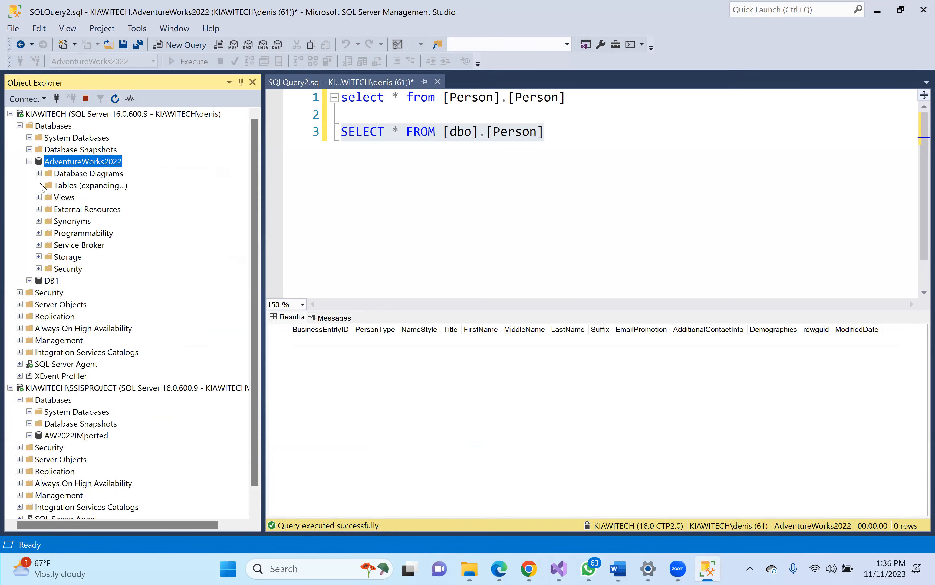
pyautogui.click(92, 221)
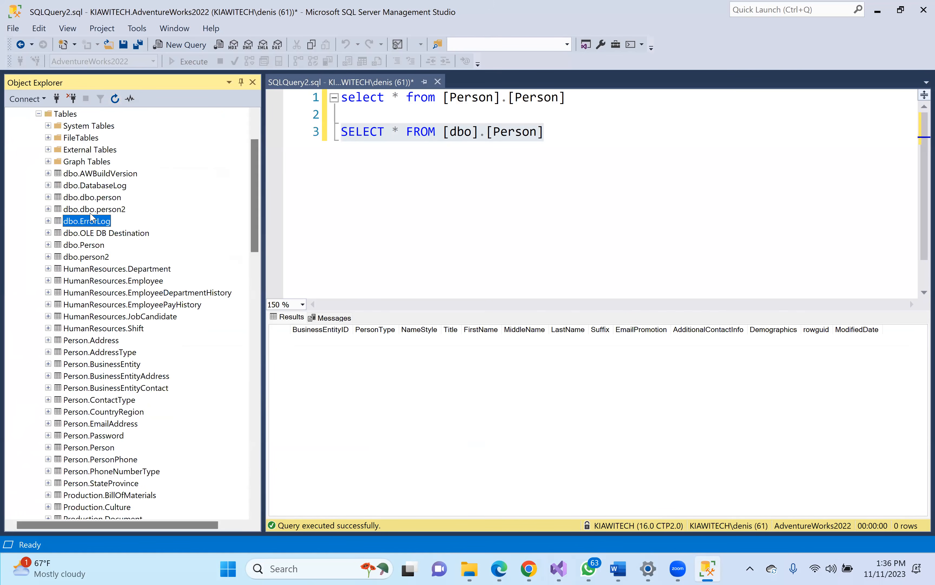
pyautogui.click(91, 213)
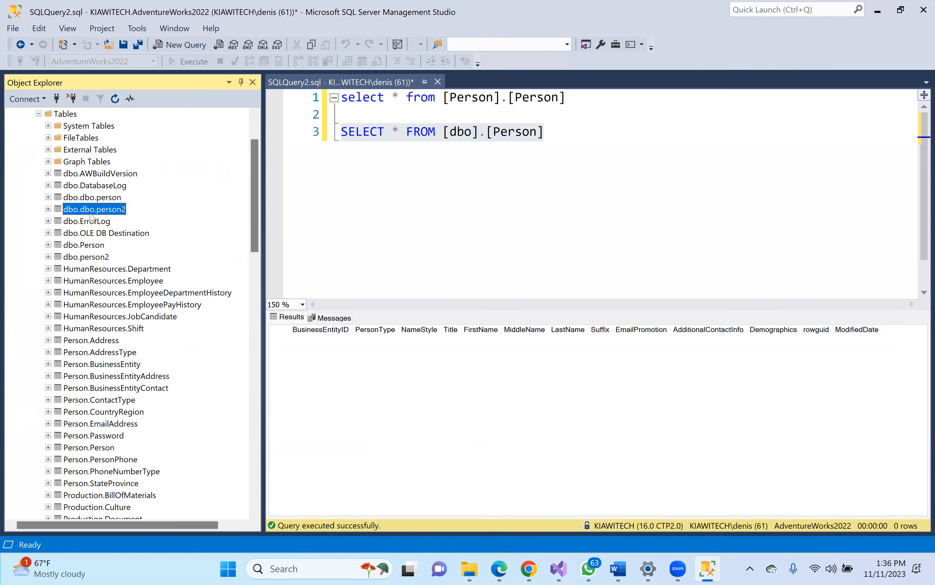
pyautogui.moveTo(253, 227); pyautogui.dragTo(260, 188)
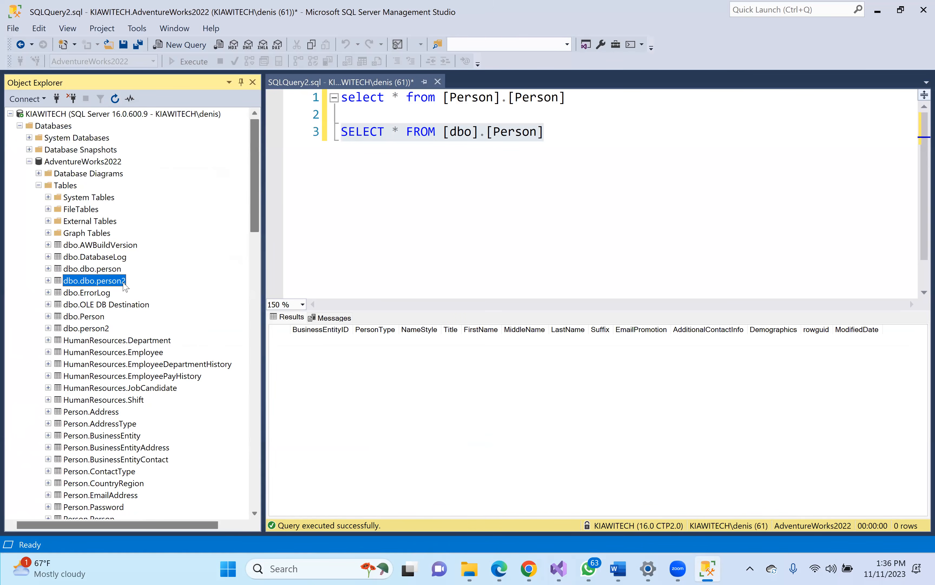
# - Add blank lines below the existing query and start a new query on AdventureWorks2022
pyautogui.rightClick(97, 284)
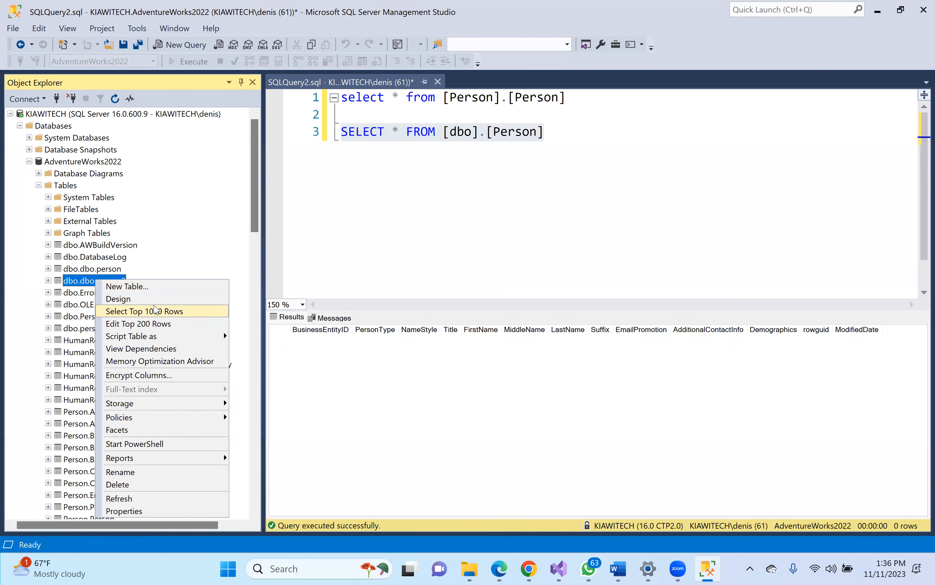
pyautogui.click(428, 196)
pyautogui.press('Return')
pyautogui.press('Return')
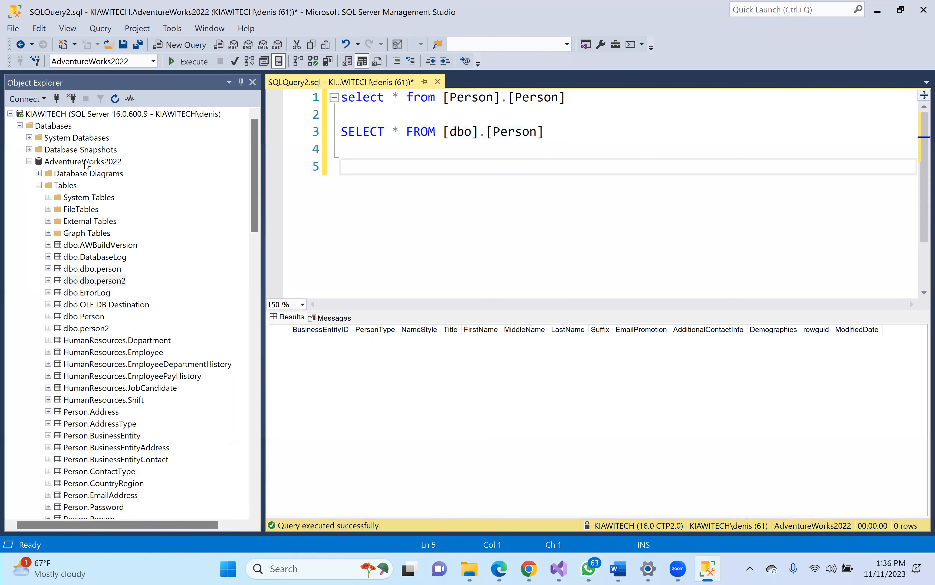
pyautogui.rightClick(85, 164)
pyautogui.click(112, 180)
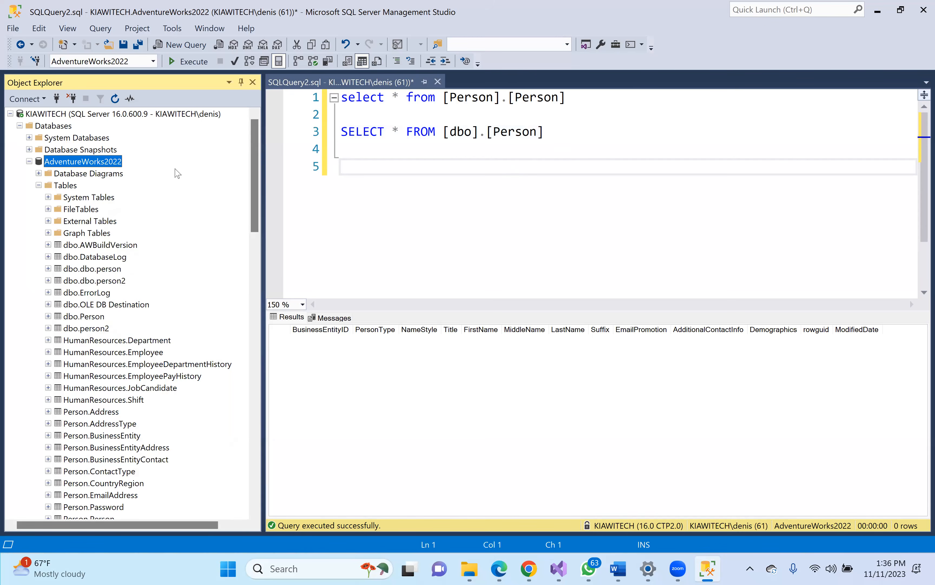
# - Begin the query with 'select * from' in the new query window
pyautogui.write('se')
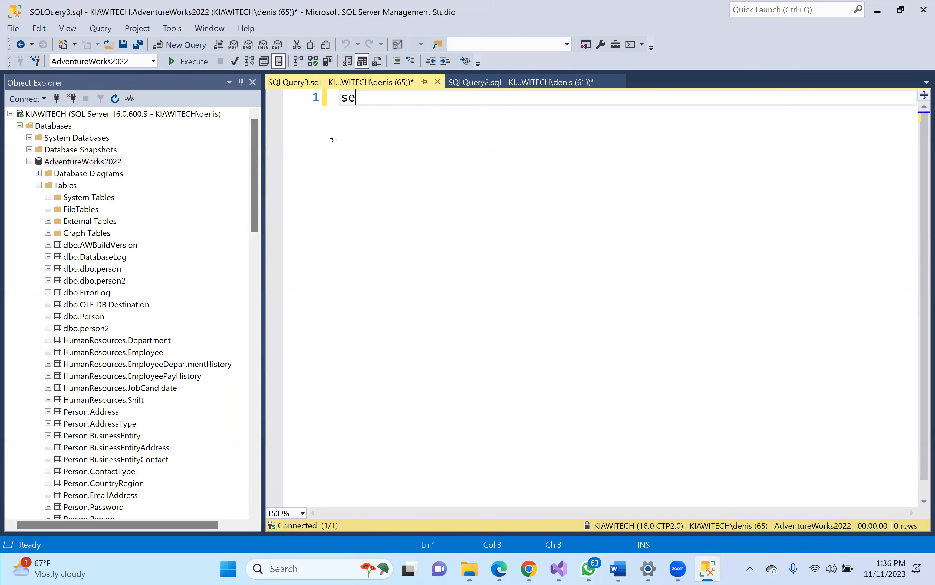
pyautogui.write('lect * fron')
pyautogui.press('BackSpace')
pyautogui.write('m')
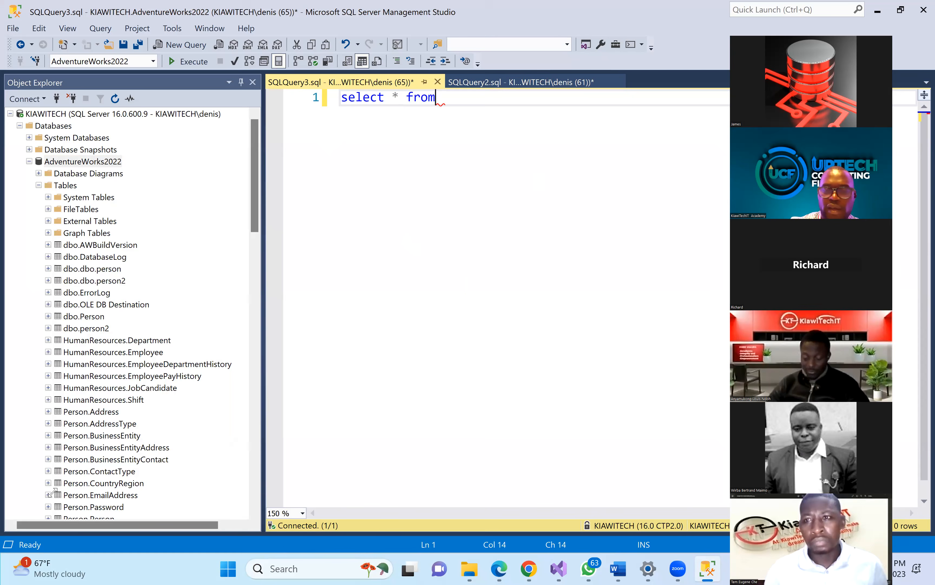
pyautogui.click(708, 568)
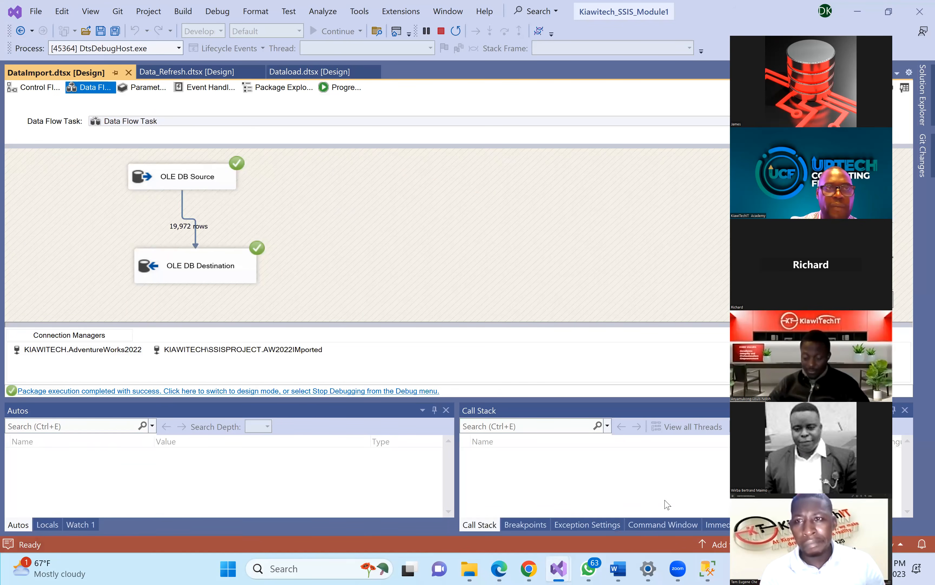
pyautogui.click(708, 569)
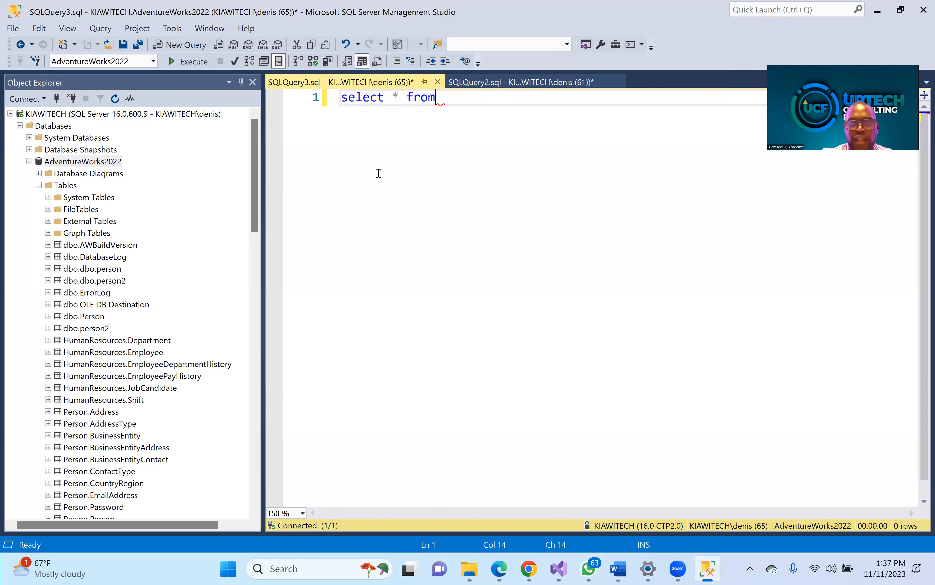
# - Add the dbo.dbo.person2 table name after 'from' and execute the query, returning 19,972 rows
pyautogui.moveTo(83, 161); pyautogui.dragTo(378, 187)
pyautogui.moveTo(466, 151); pyautogui.dragTo(467, 150)
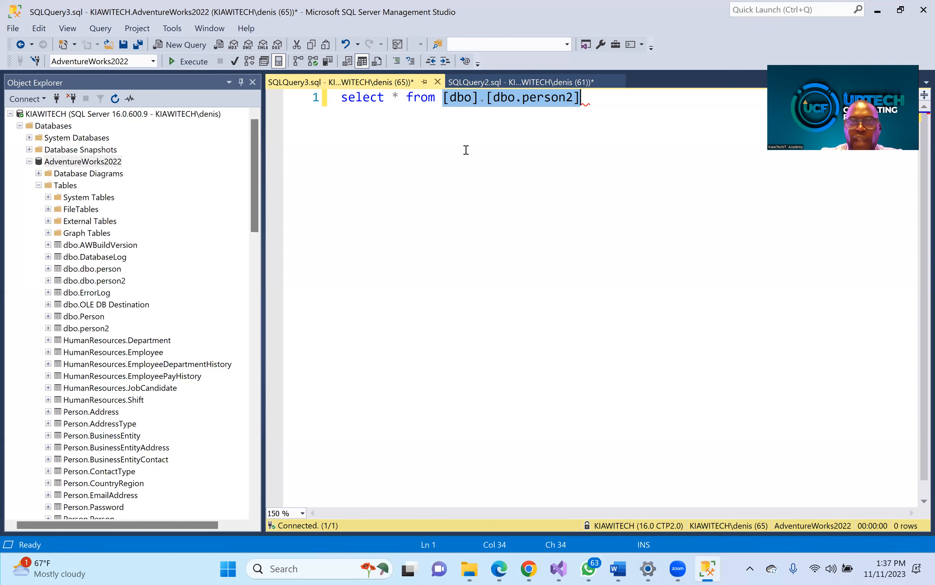
pyautogui.click(611, 152)
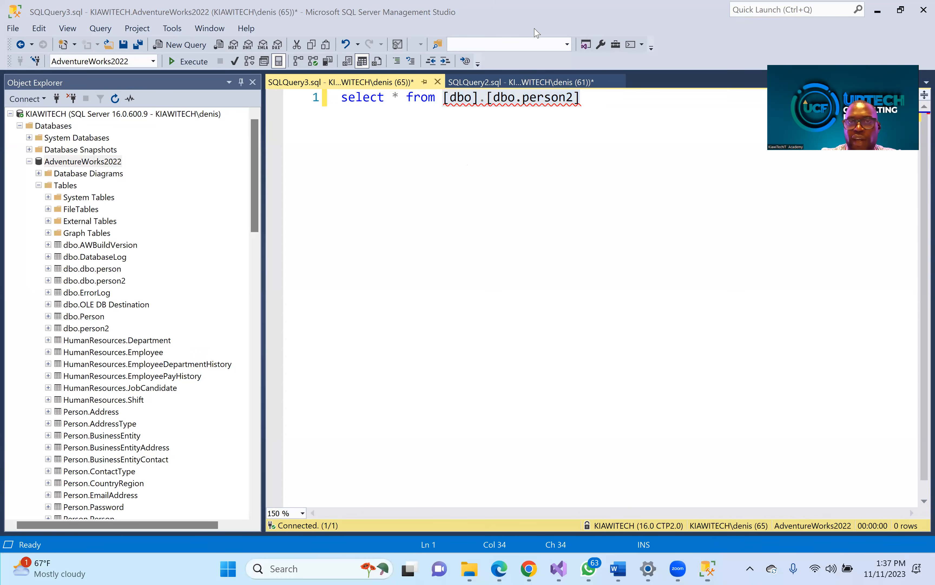
pyautogui.doubleClick(540, 97)
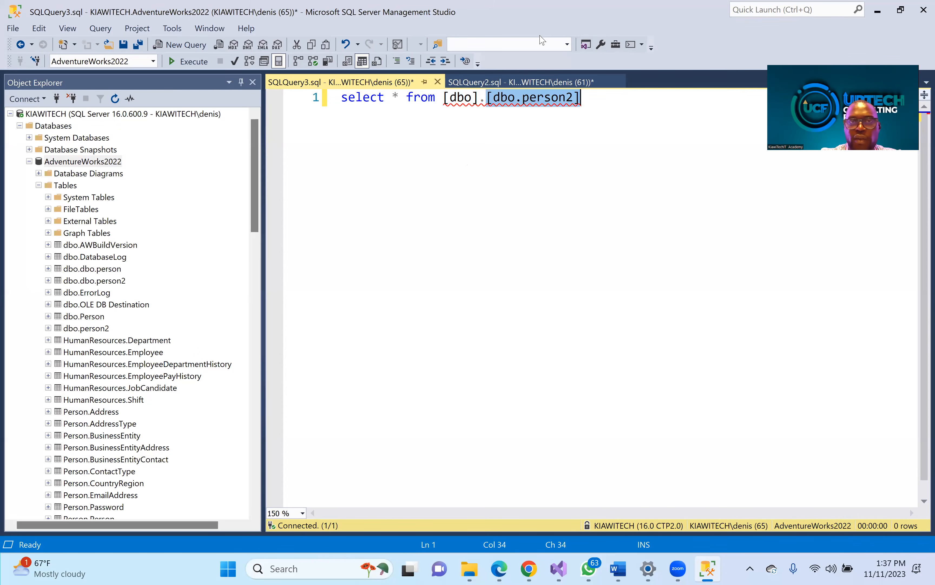
pyautogui.hotkey('shift', 'Home')
pyautogui.click(188, 61)
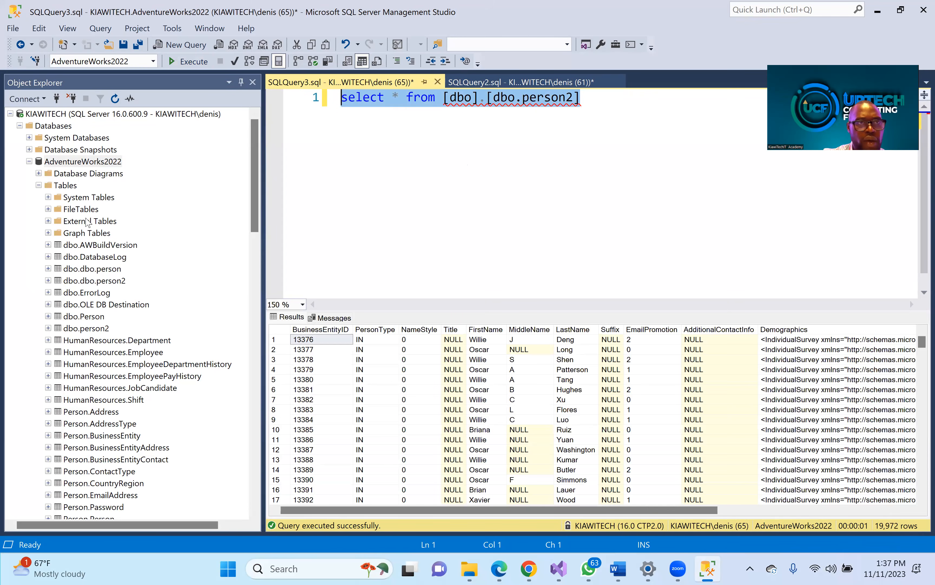
# - Switch back to the Visual Studio SSIS package window
pyautogui.click(255, 205)
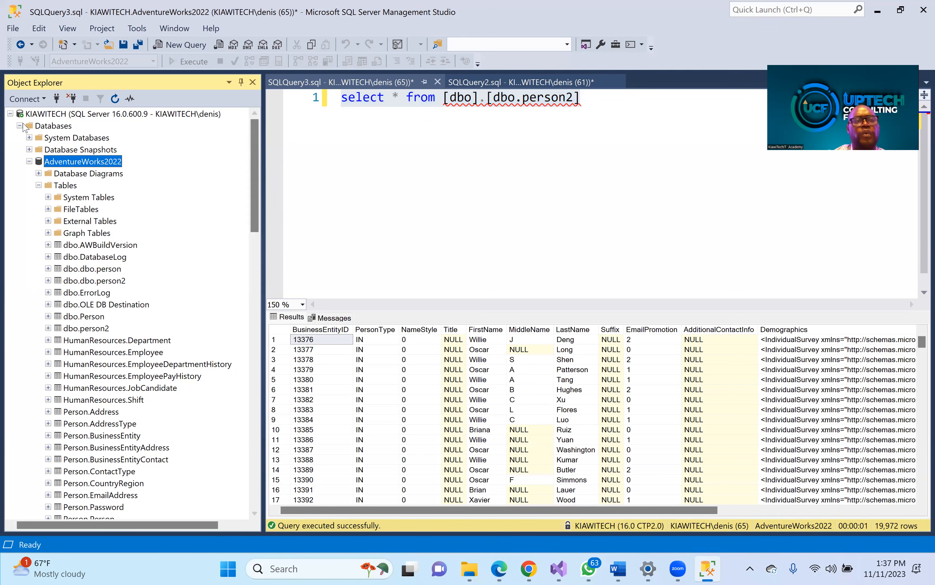
pyautogui.click(59, 116)
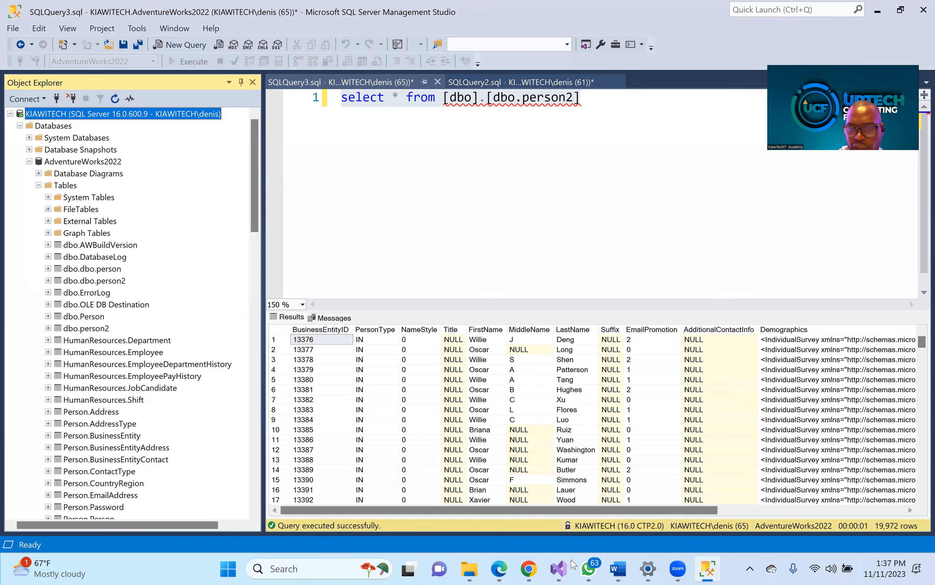
pyautogui.click(566, 572)
pyautogui.click(593, 499)
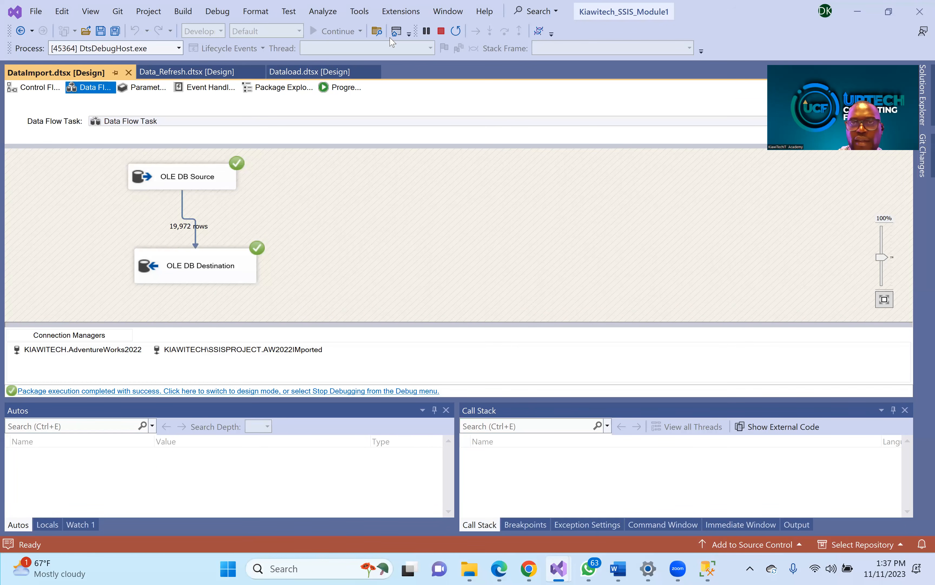
# - Stop debugging and reopen the OLE DB Destination editor showing [dbo].[person2]
pyautogui.click(622, 149)
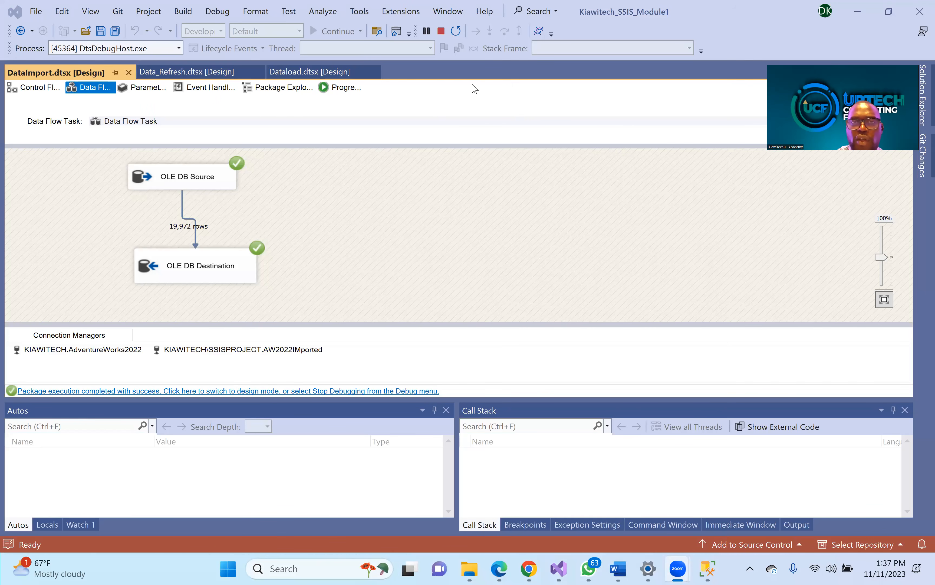
pyautogui.click(441, 31)
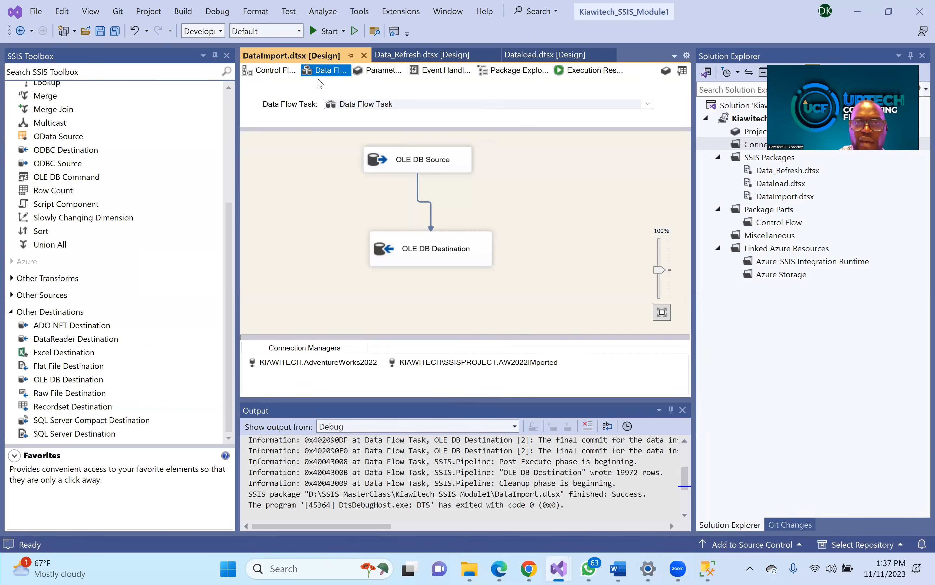
pyautogui.click(421, 252)
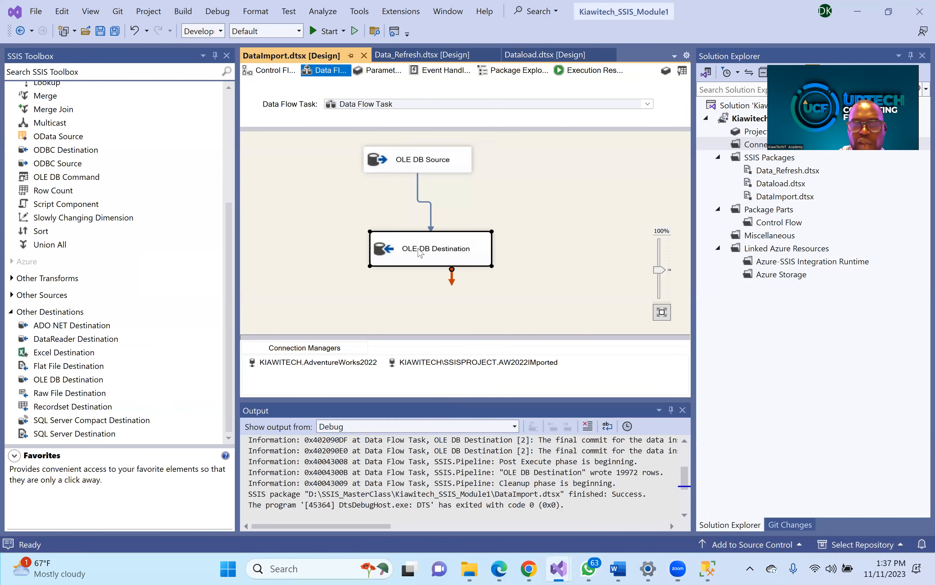
pyautogui.doubleClick(420, 252)
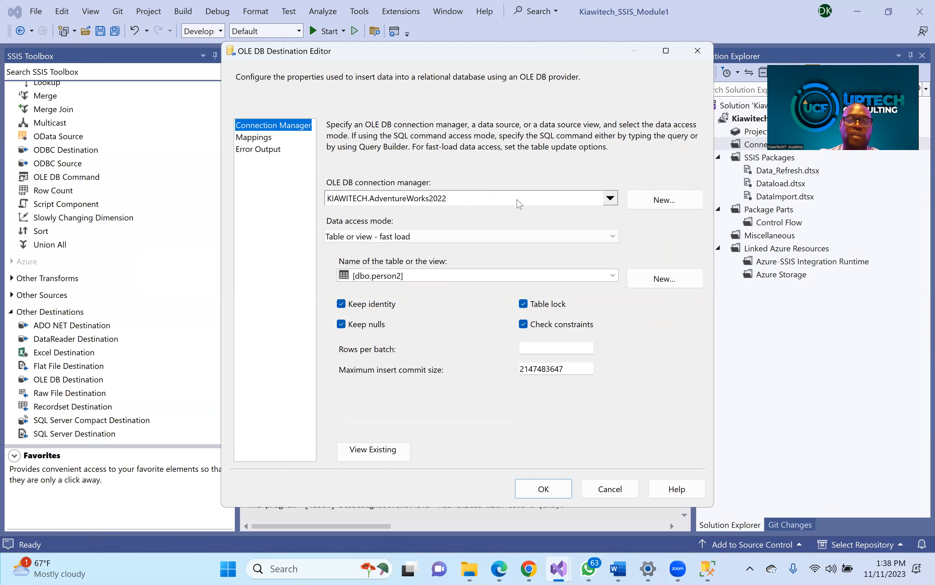
# - Switch the destination connection to KIAWITECH\SSISPROJECT.AW2022IMported, find no tables listed, and return to SSMS
pyautogui.click(611, 199)
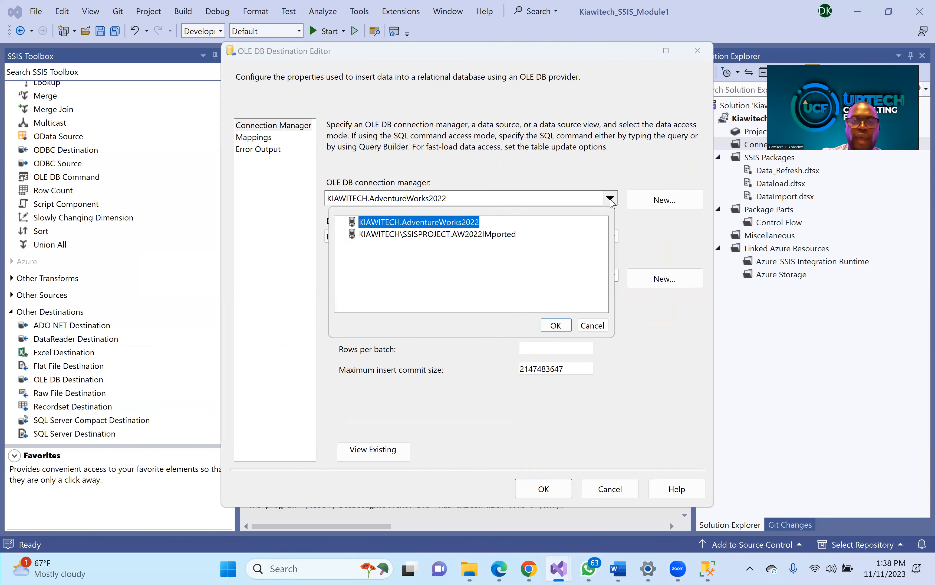
pyautogui.click(474, 235)
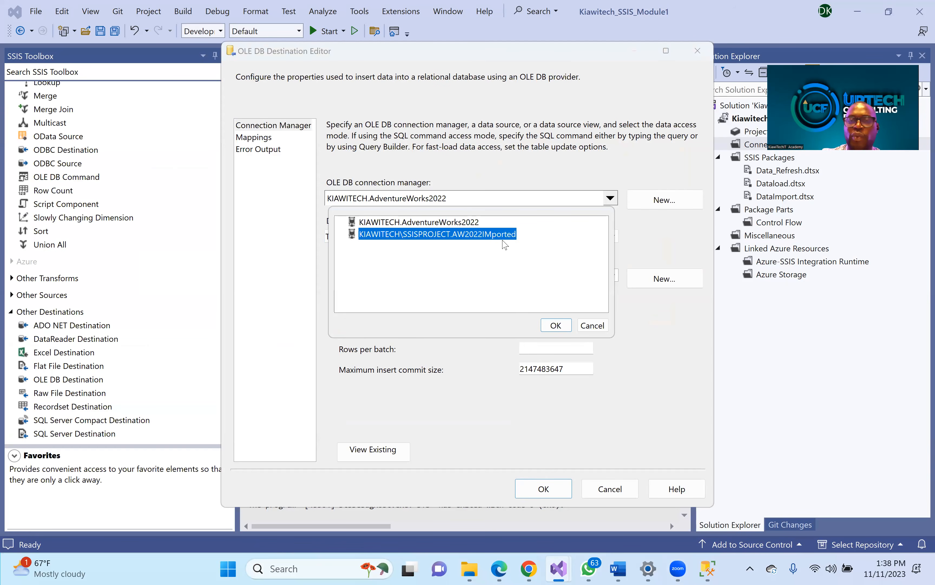
pyautogui.click(556, 326)
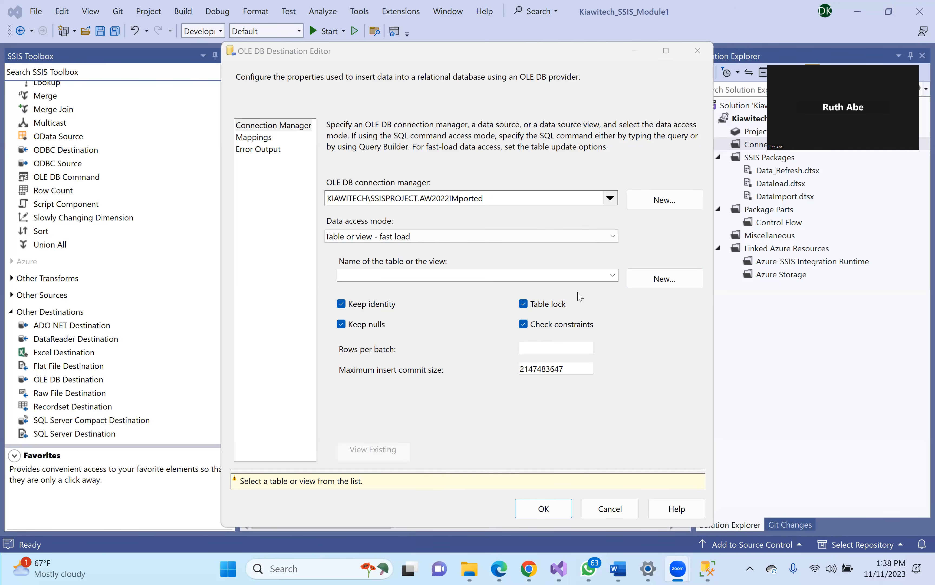
pyautogui.click(612, 278)
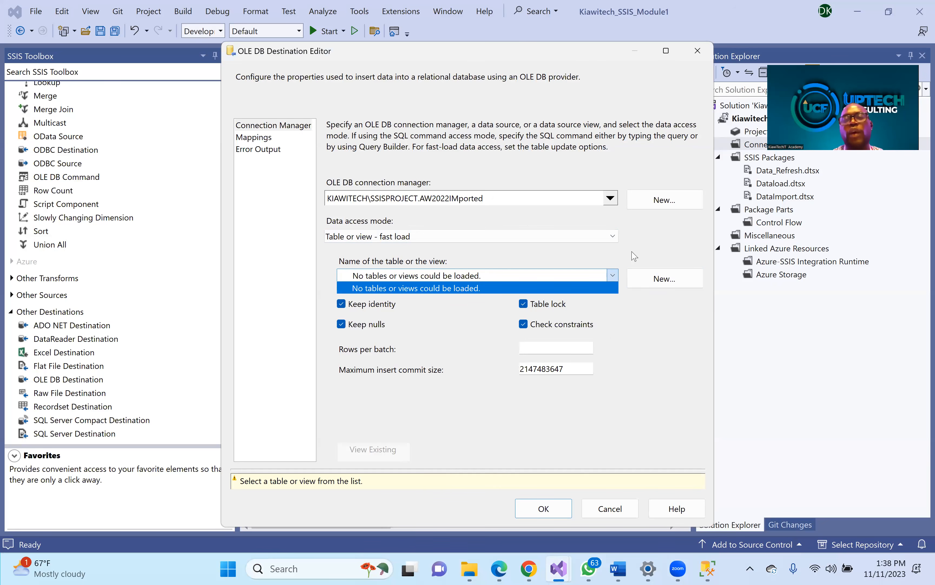
pyautogui.click(613, 281)
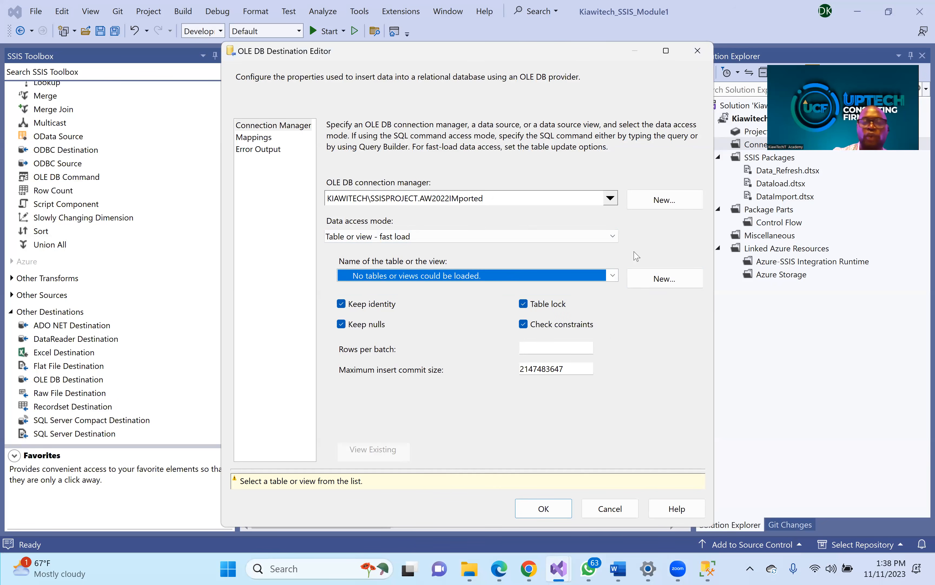
pyautogui.click(714, 568)
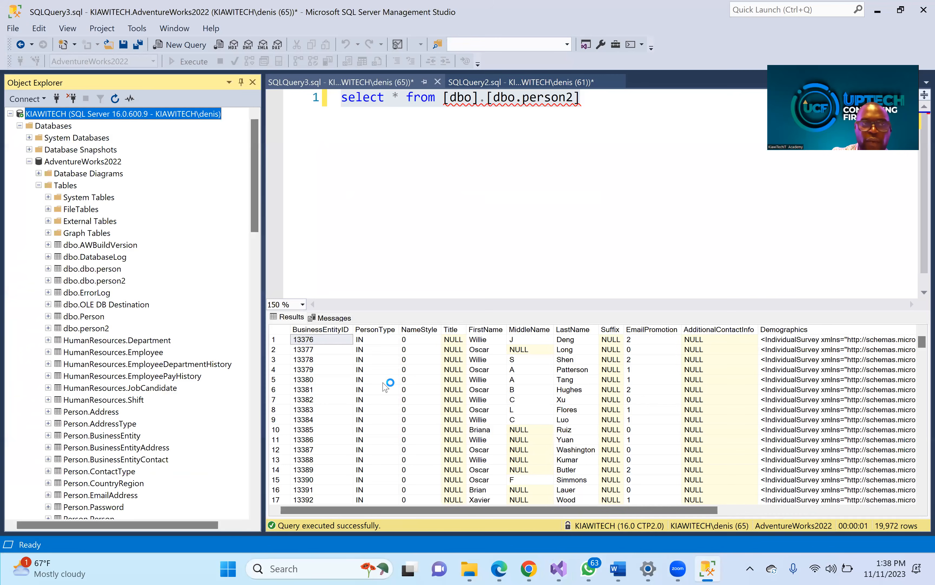